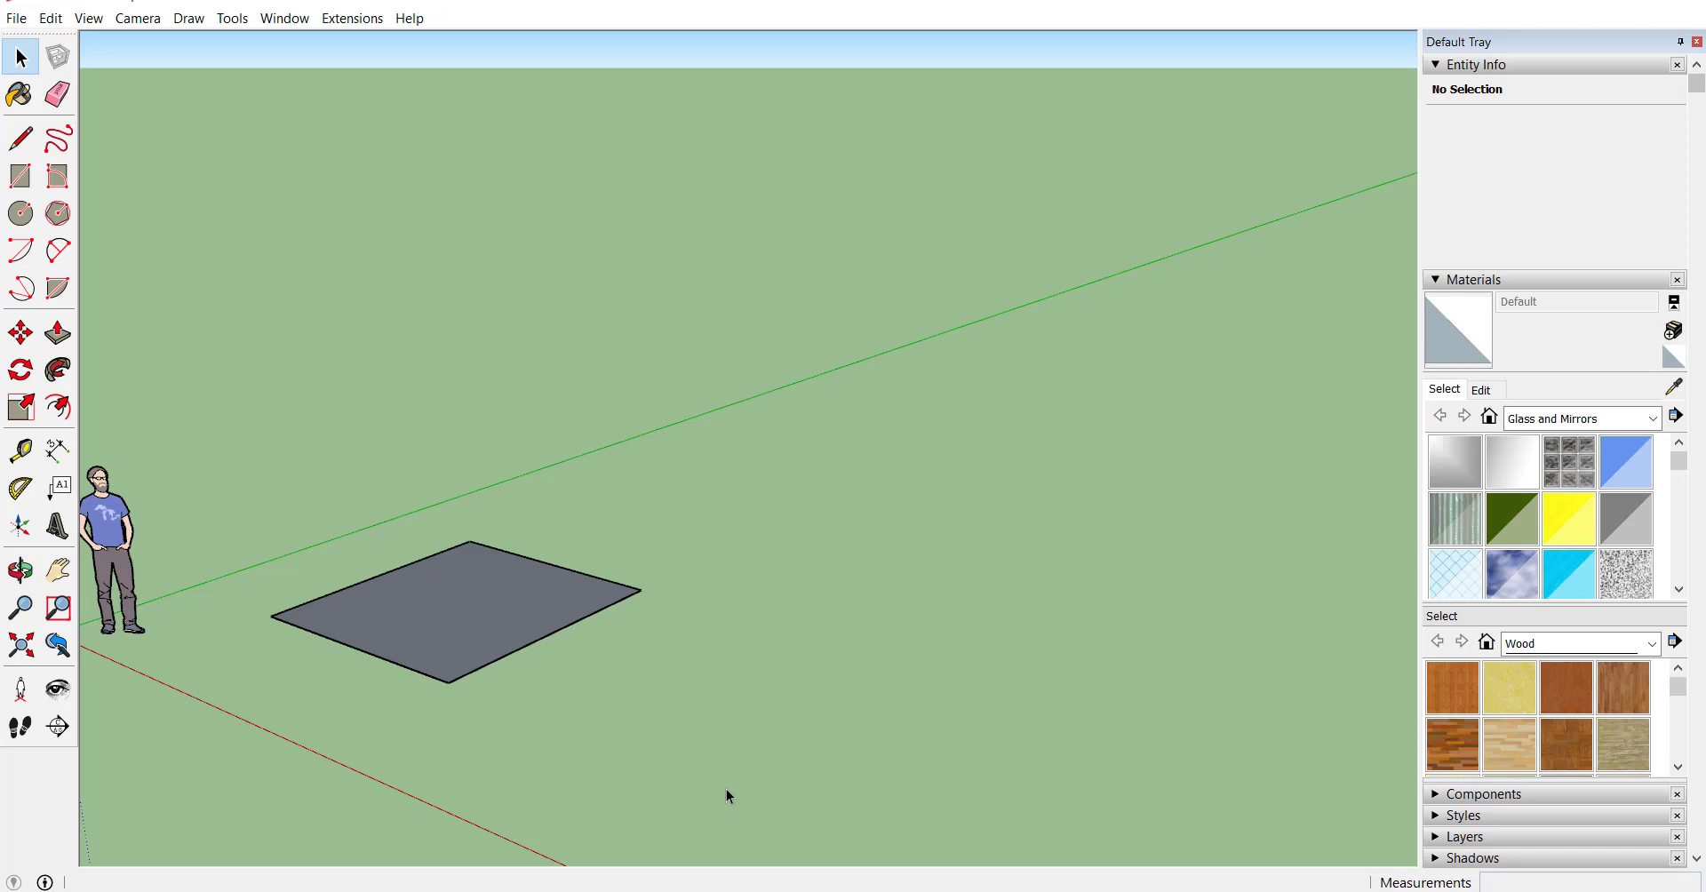
- Select the rectangle with its edges and move it 10' straight up along the blue axis
double_click(510, 615)
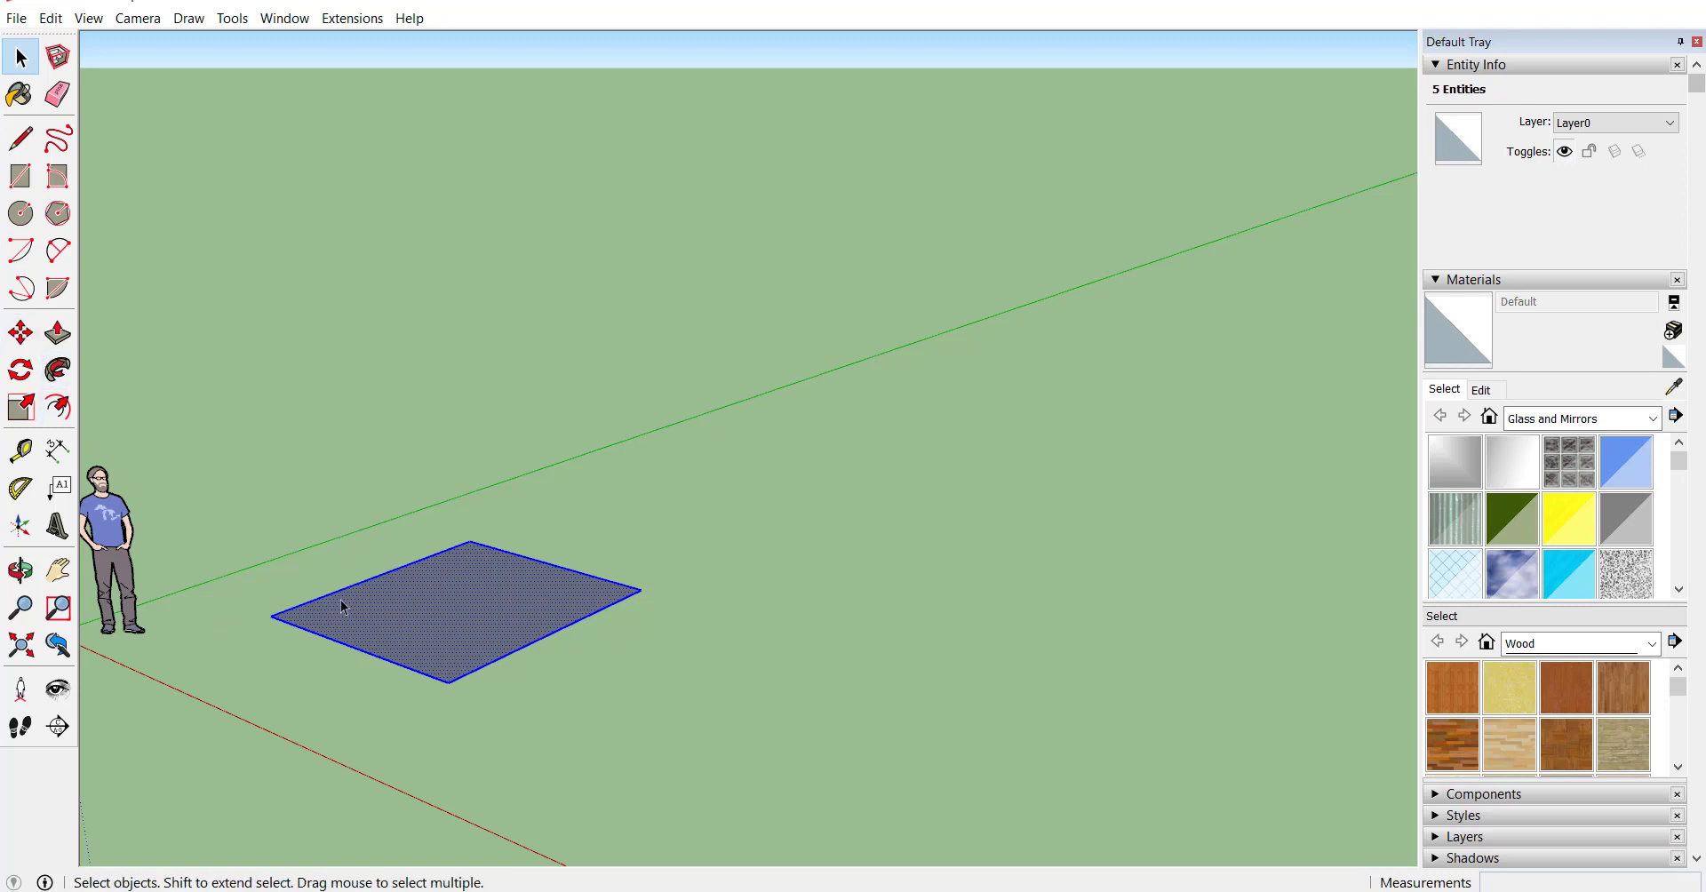
left_click(24, 341)
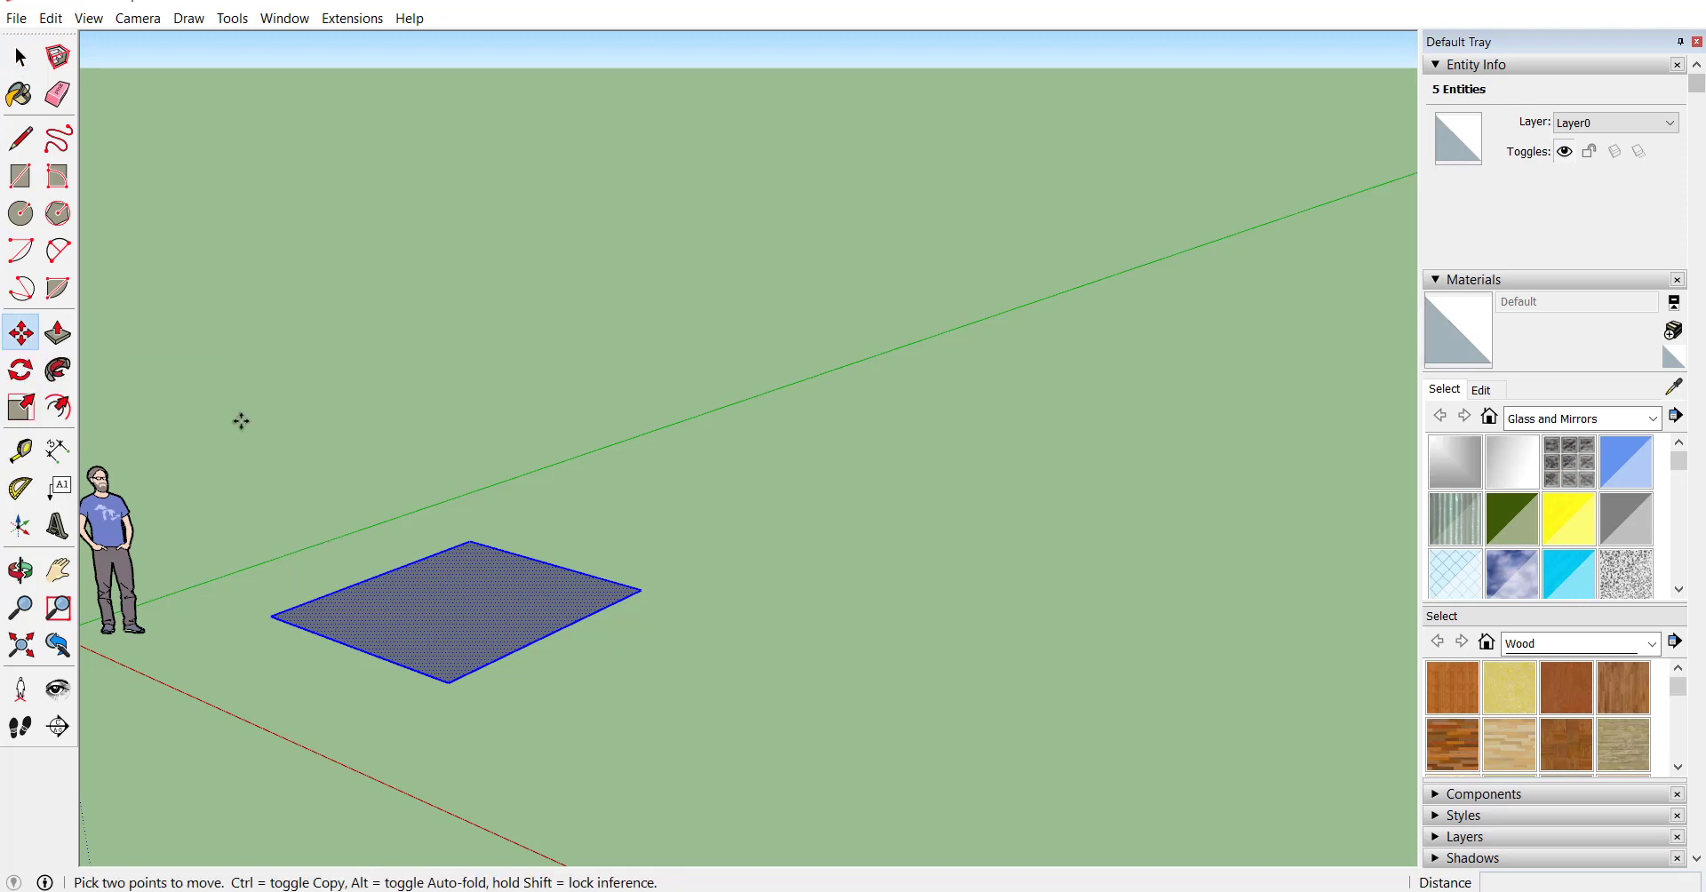
left_click(449, 682)
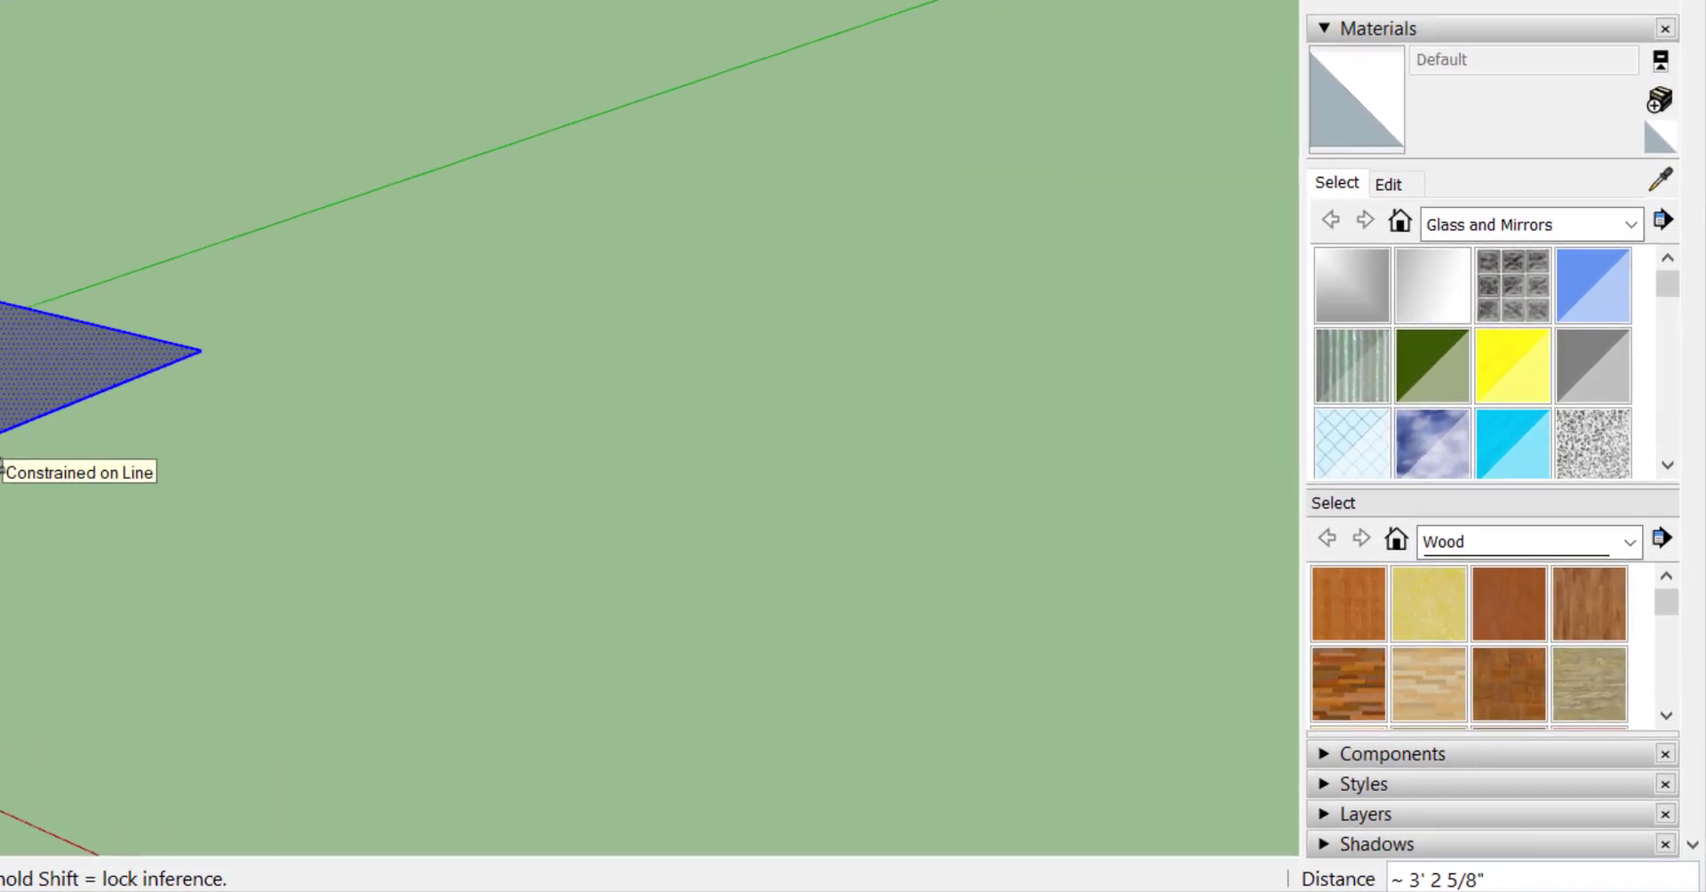
type("10'")
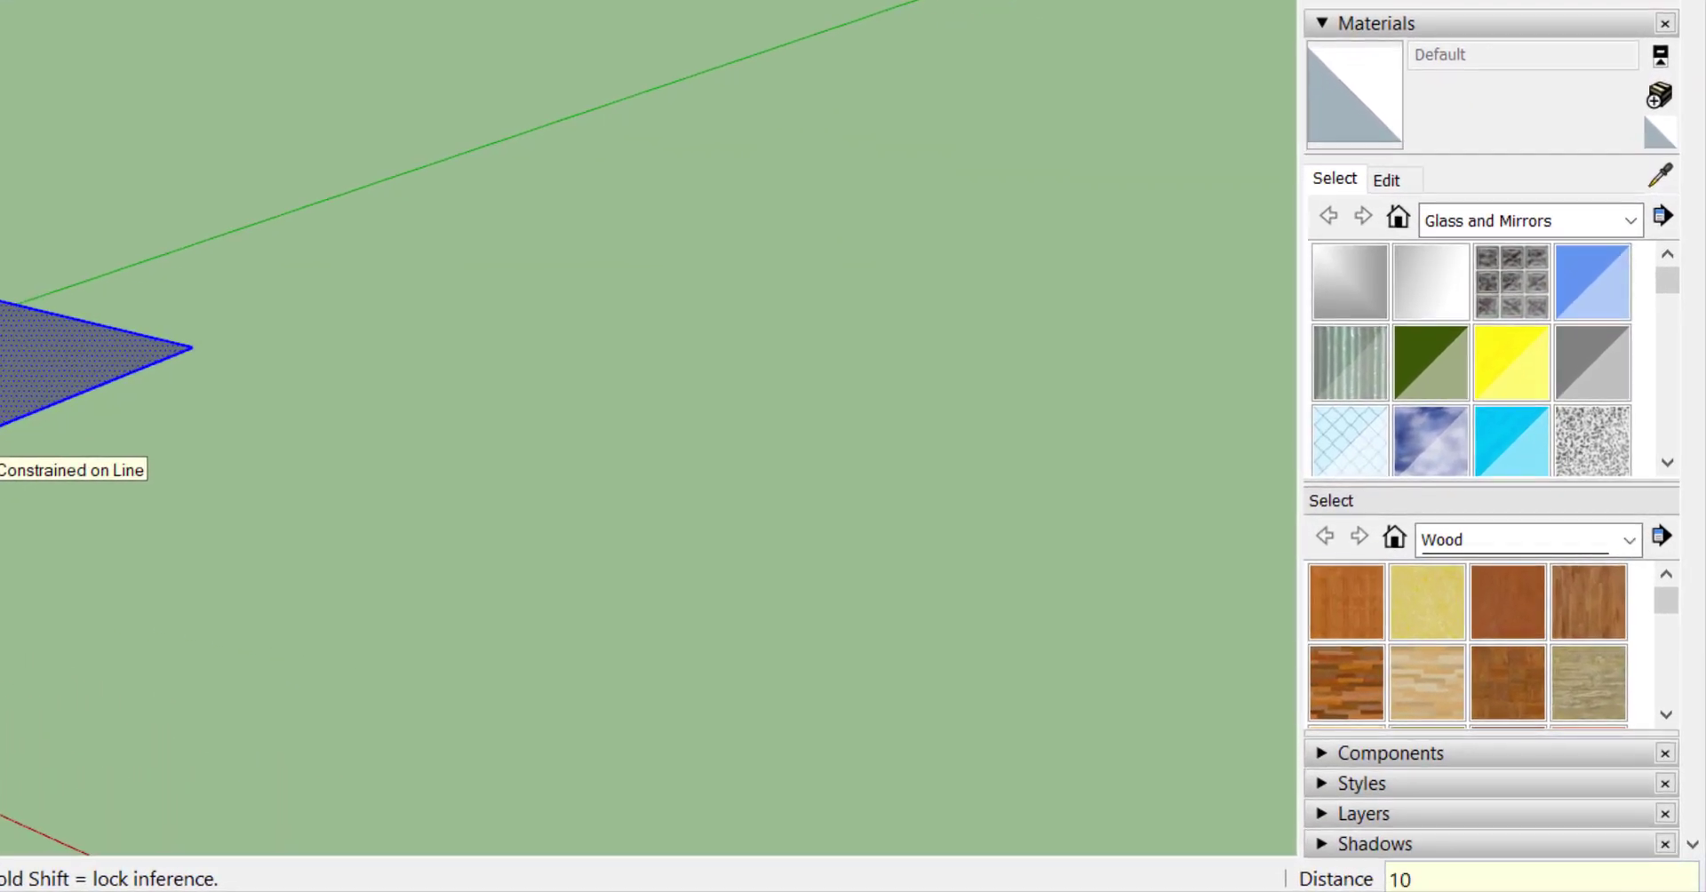
key("Return")
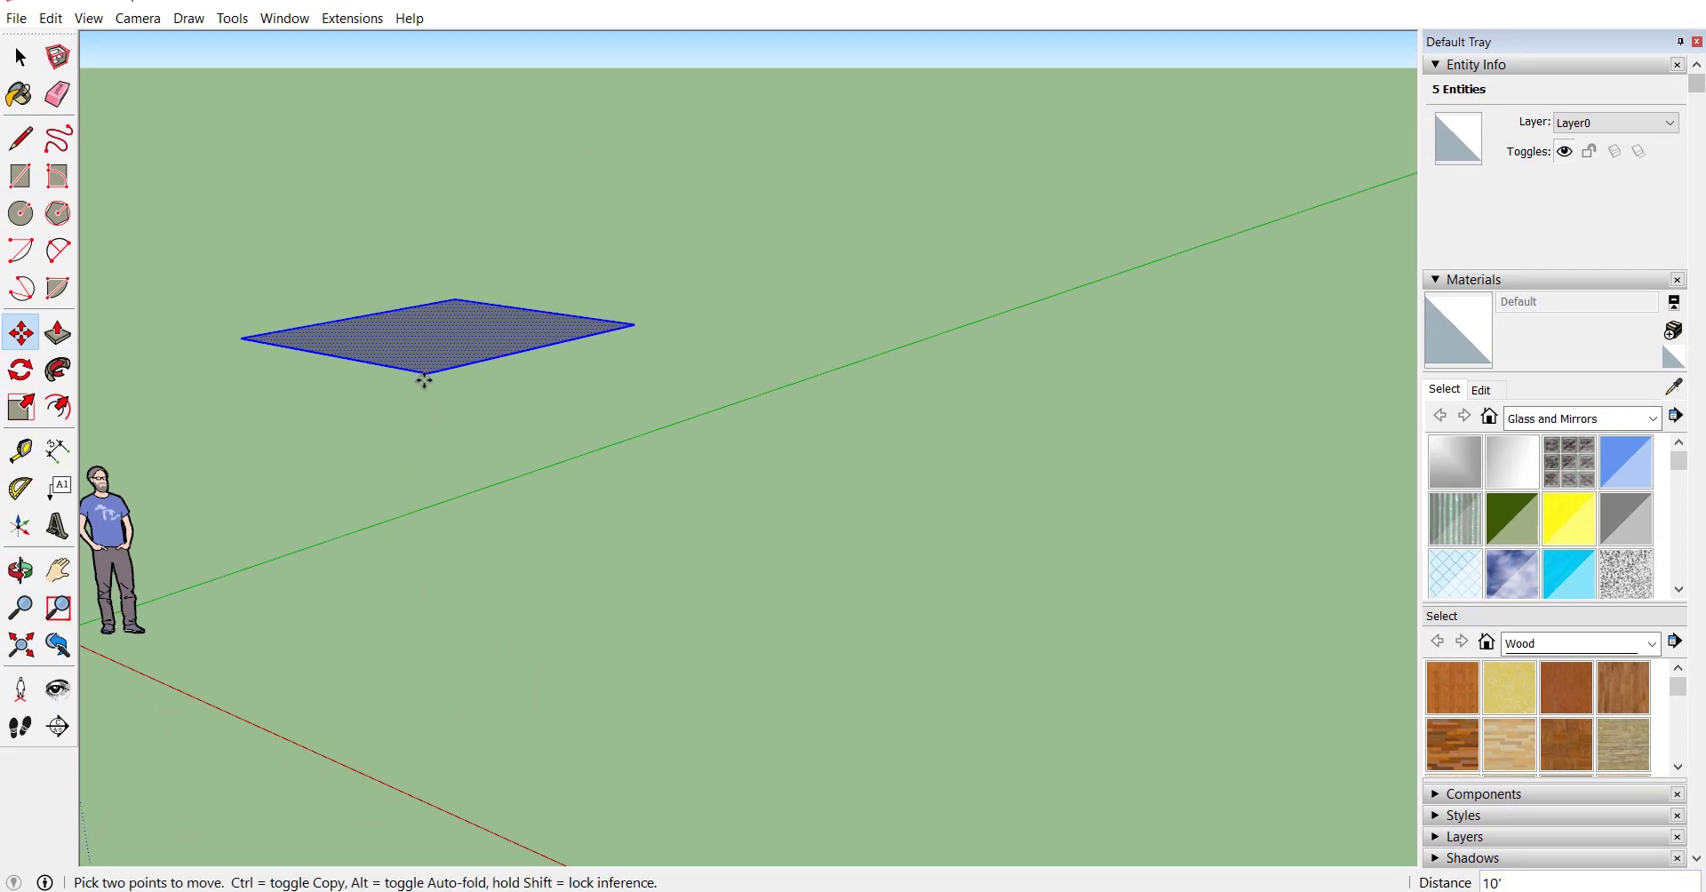
- Move the raised rectangle 5' along the red axis, and undo both moves to put it back on the ground
left_click(428, 373)
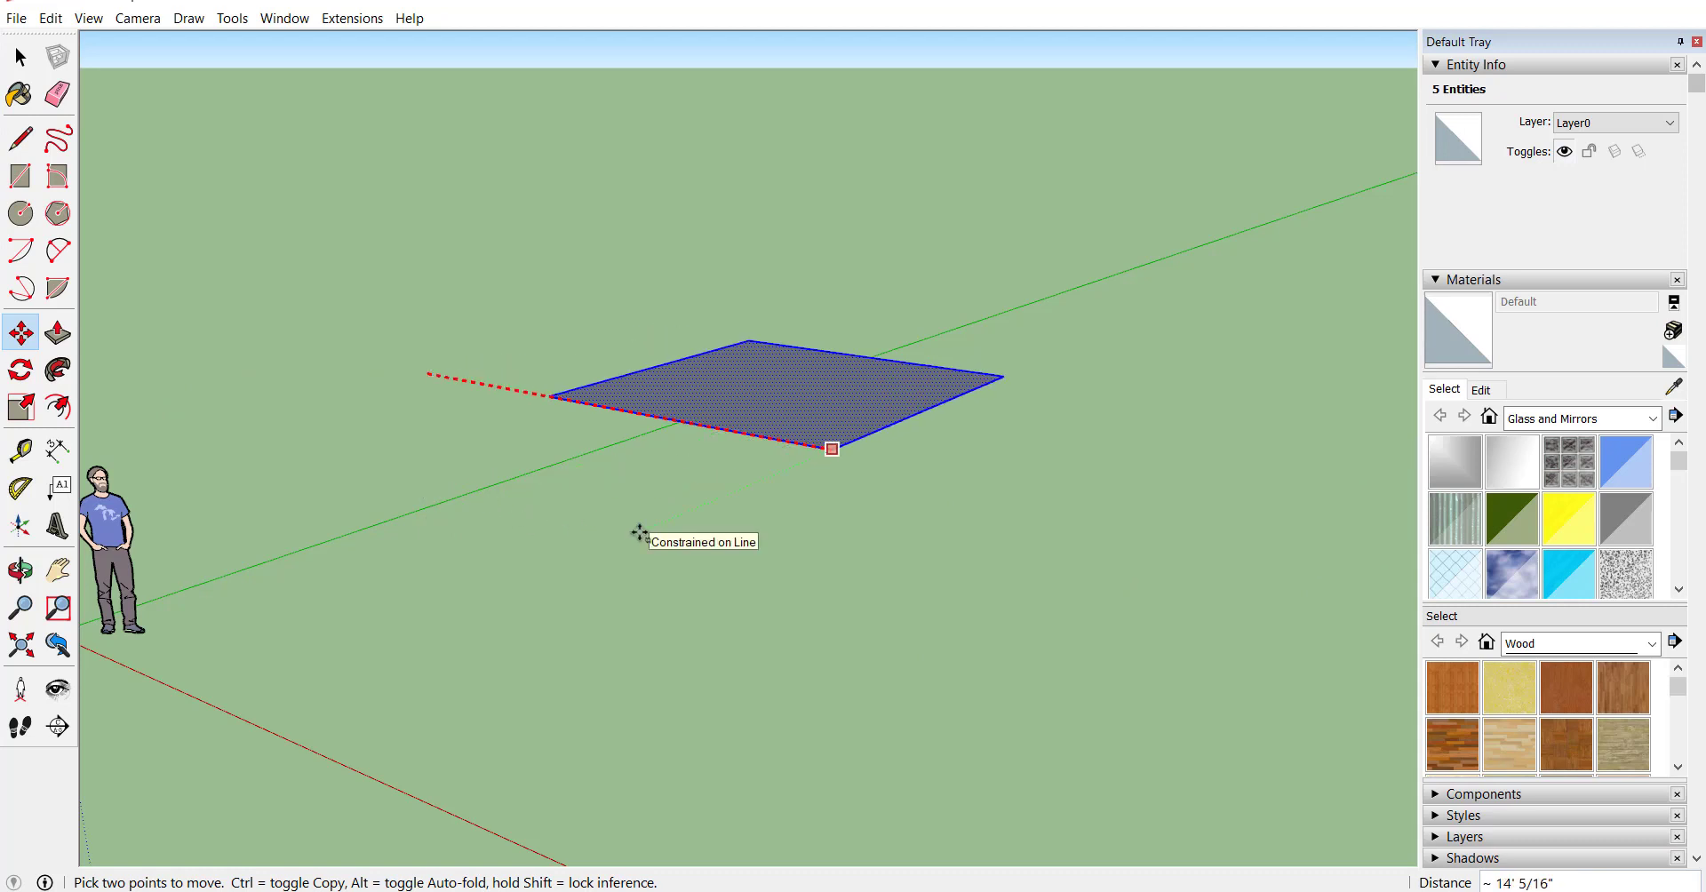
type("'")
key("Return")
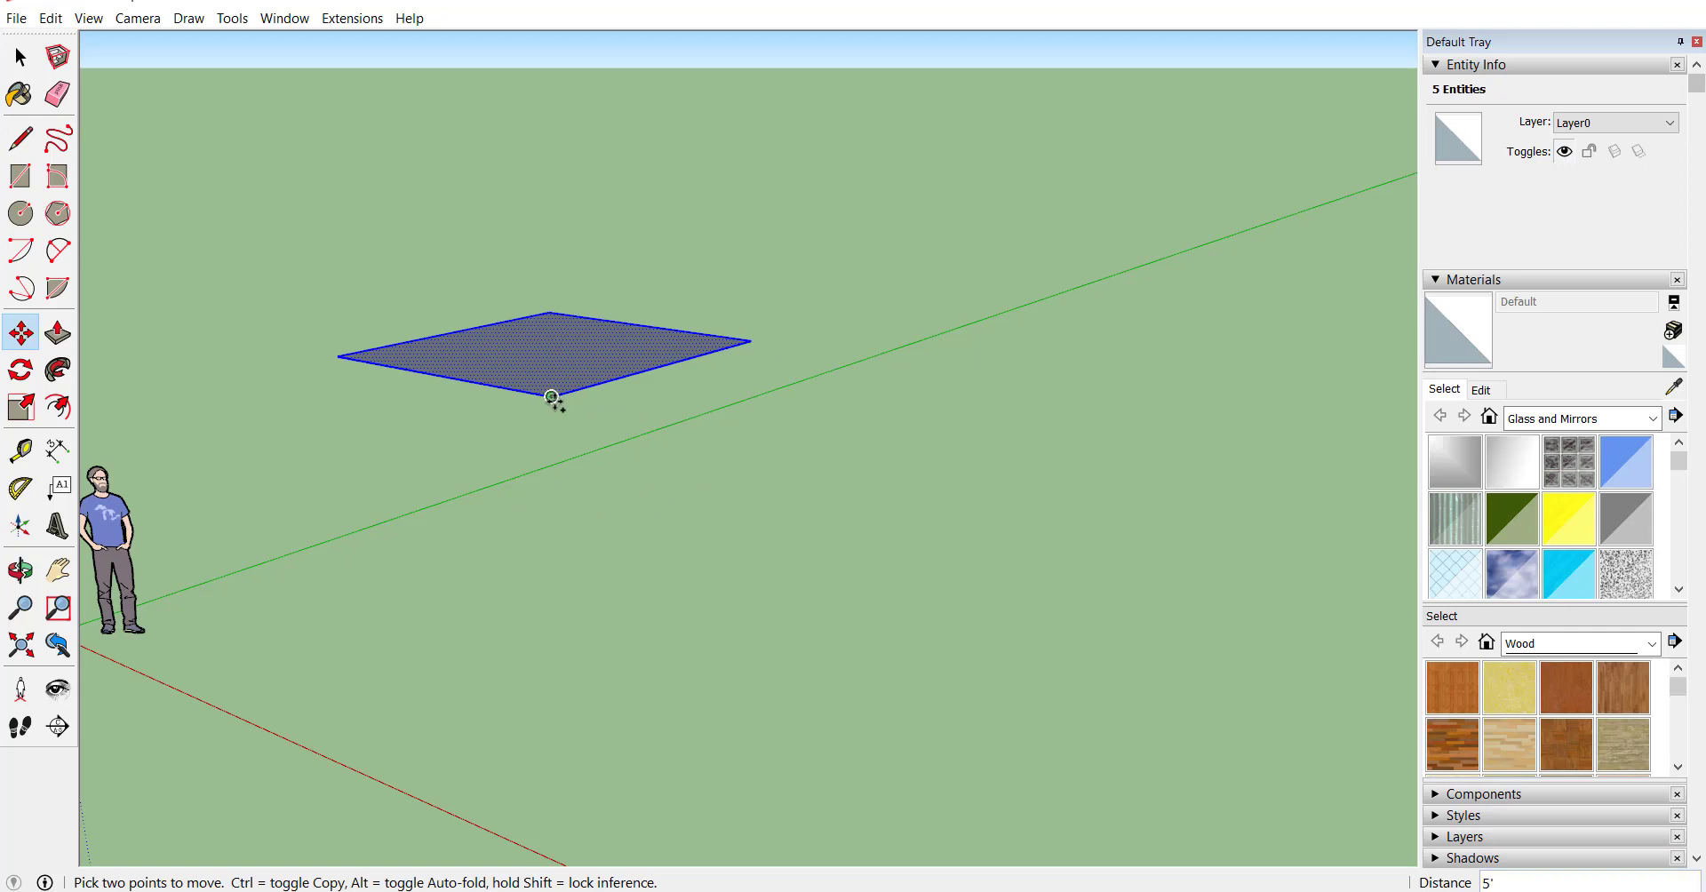
key("ctrl+z")
scroll(418, 604, "down", 2)
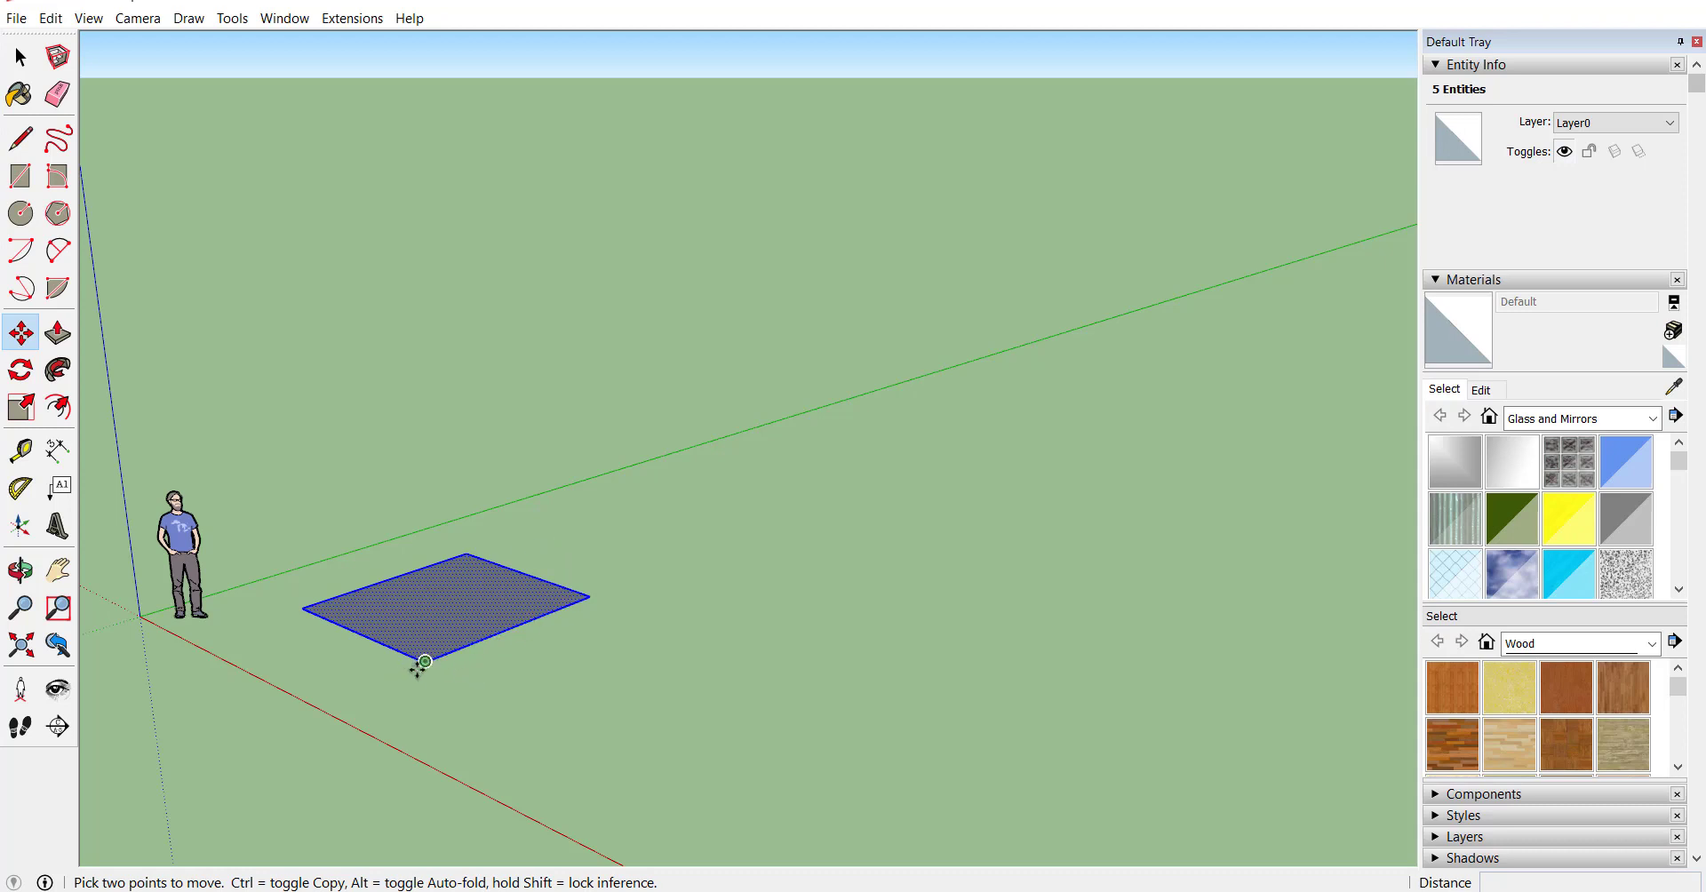
- Copy the rectangle 15' along the green axis and multiply it into five equally spaced copies
left_click(424, 662)
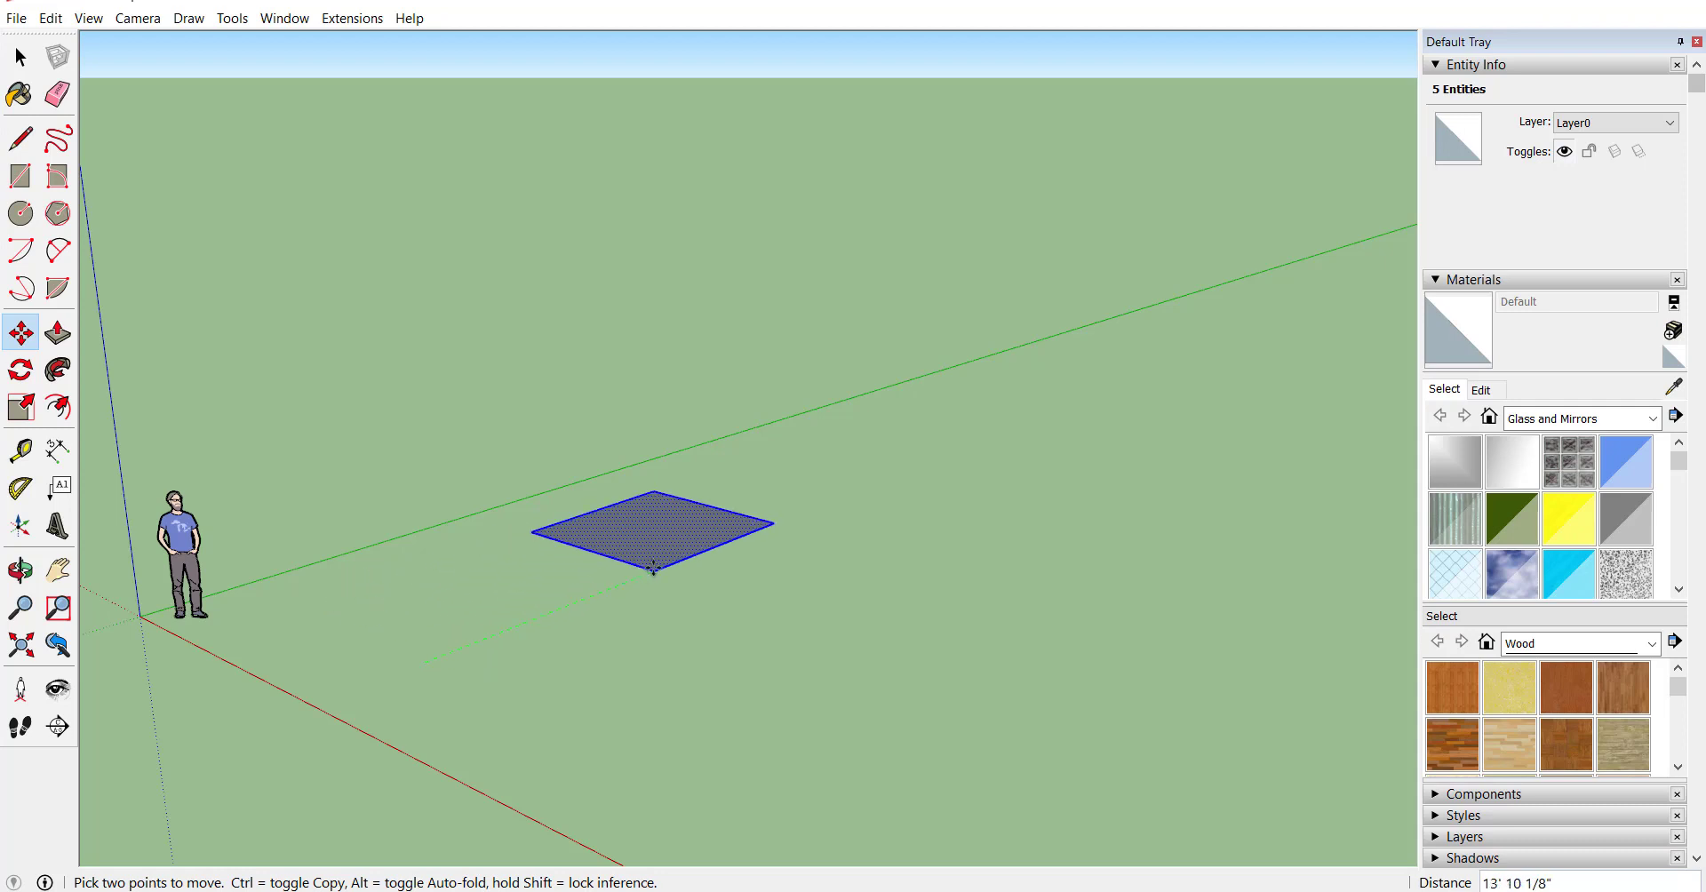
key("ctrl")
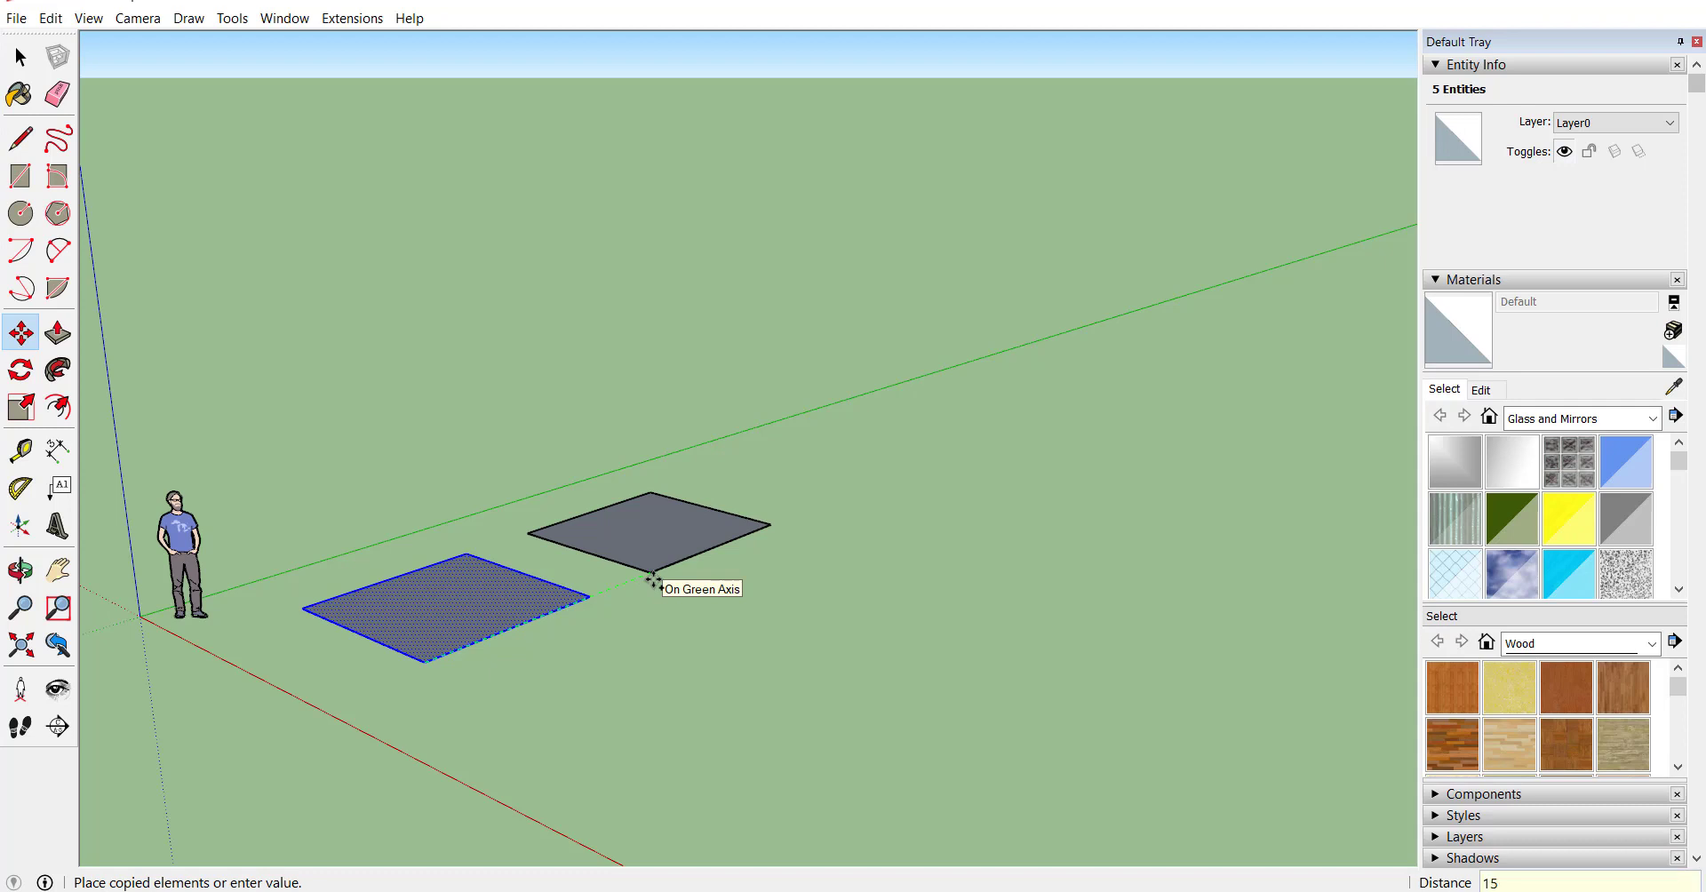
key("Return")
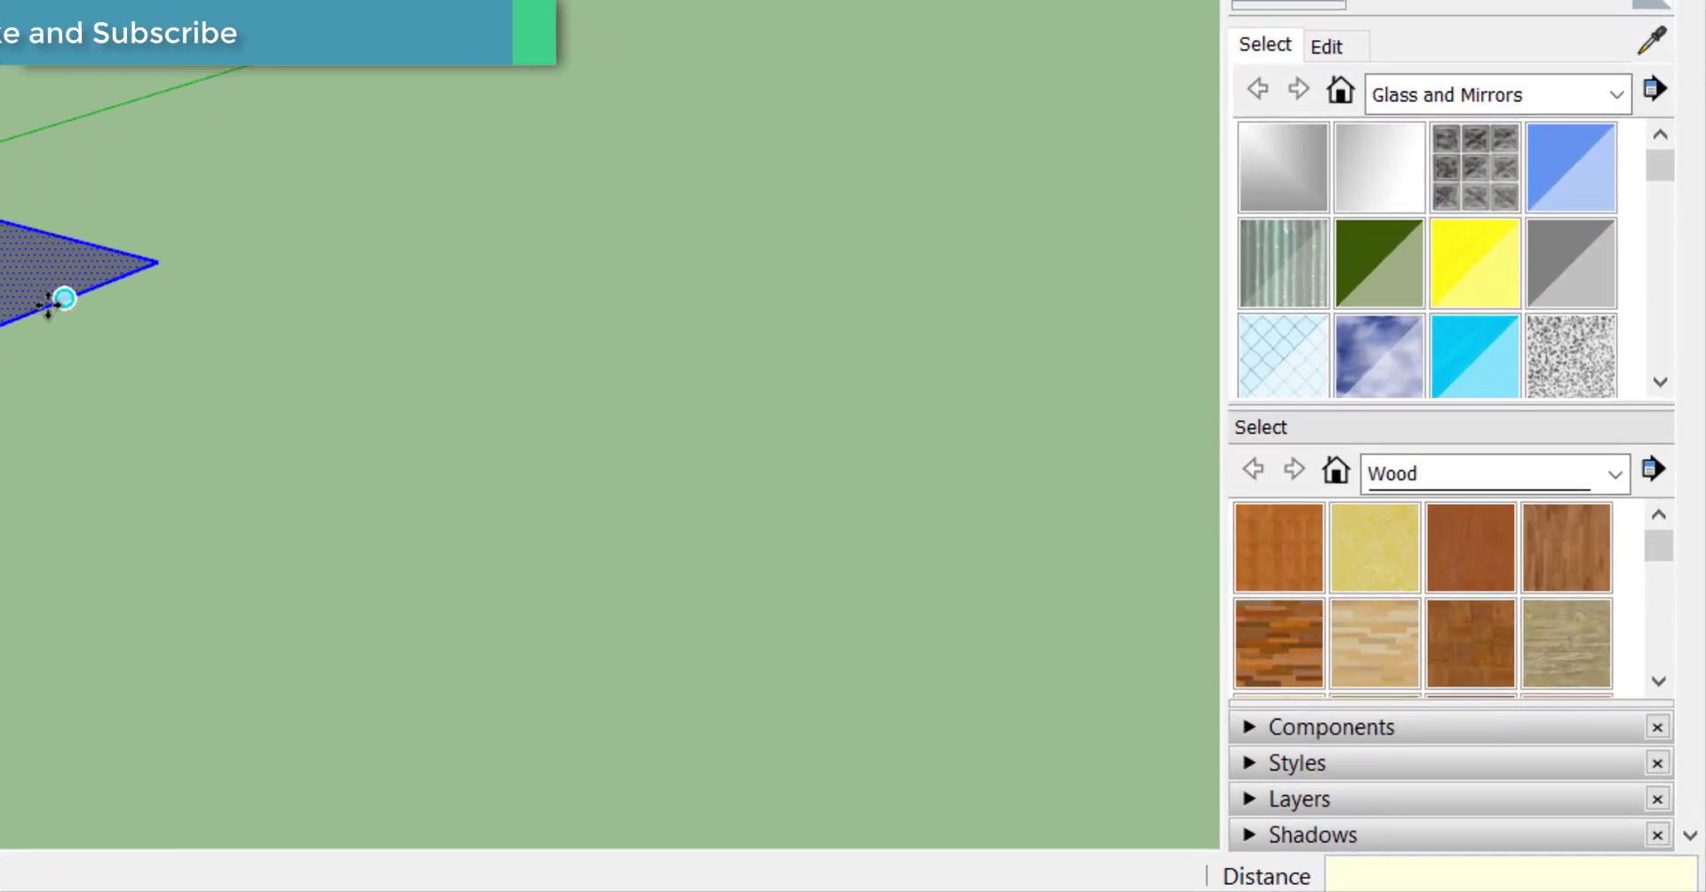
type("*5")
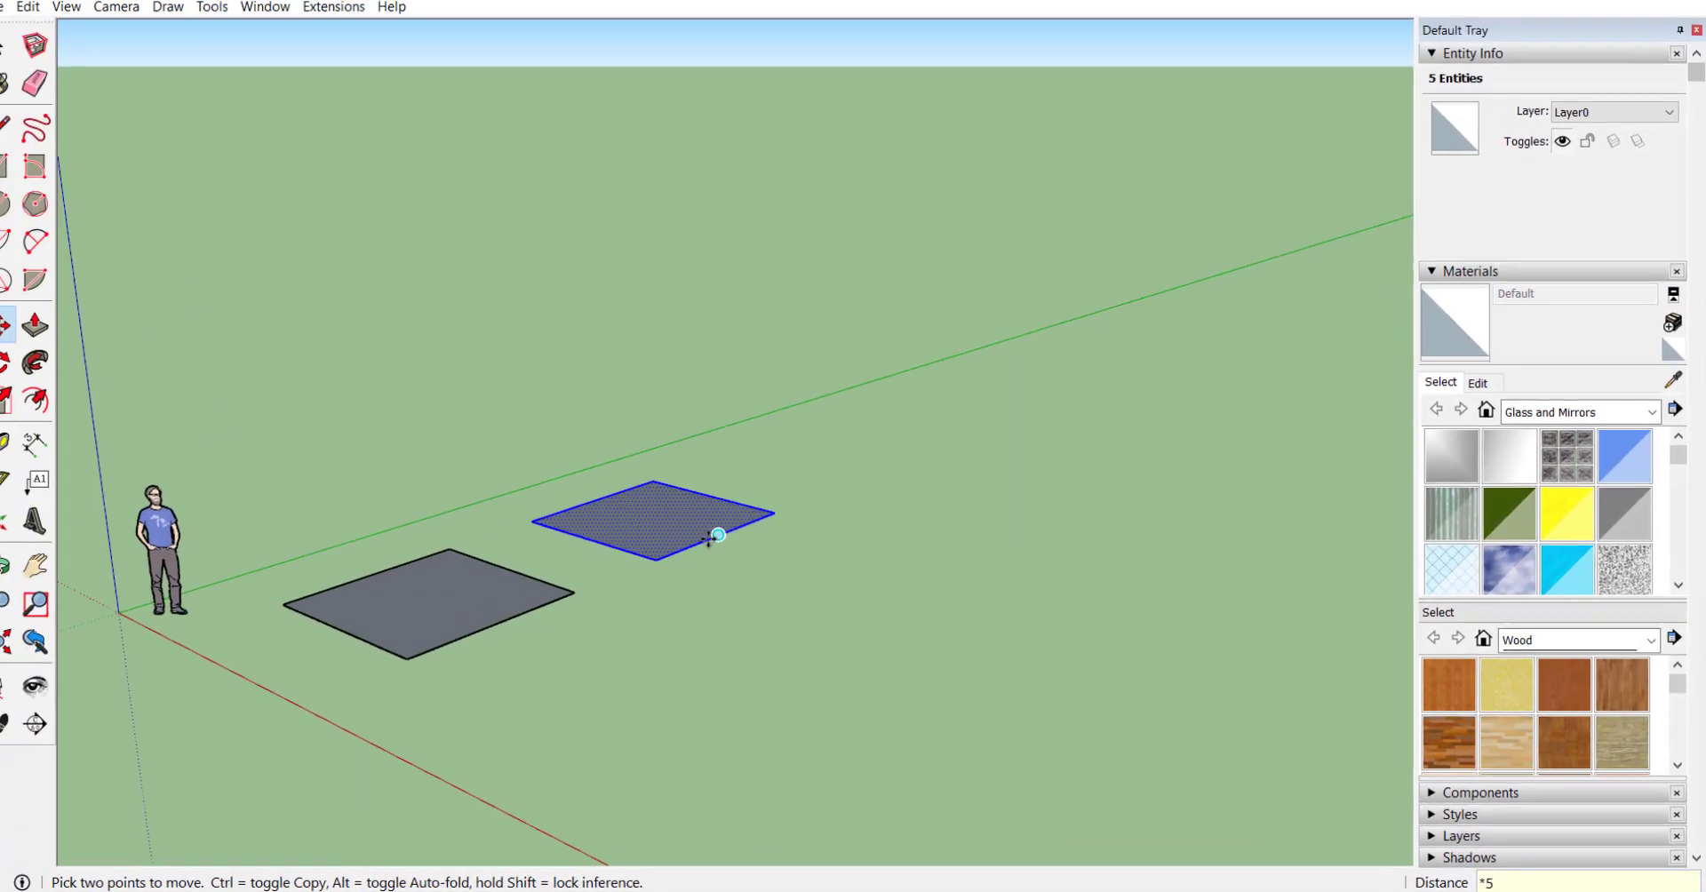
key("Return")
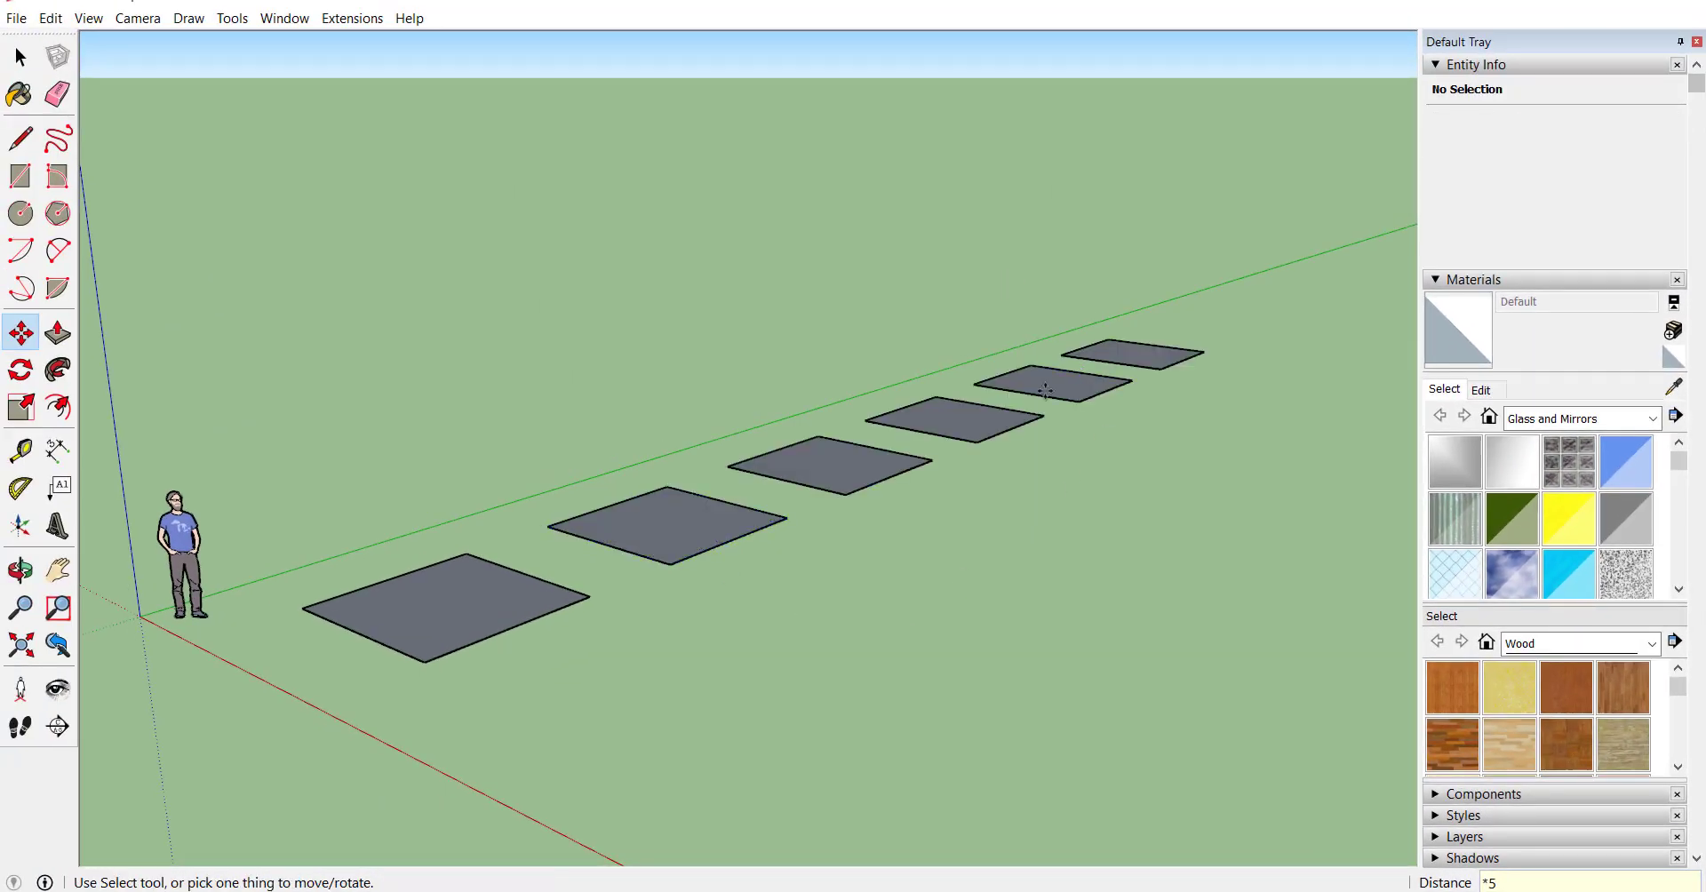
- Select the whole row of rectangles, copy it 15' along the red axis, and multiply it into five copies
scroll(995, 474, "down", 3)
middle_click_drag(835, 530, 905, 658)
scroll(941, 571, "up", 4)
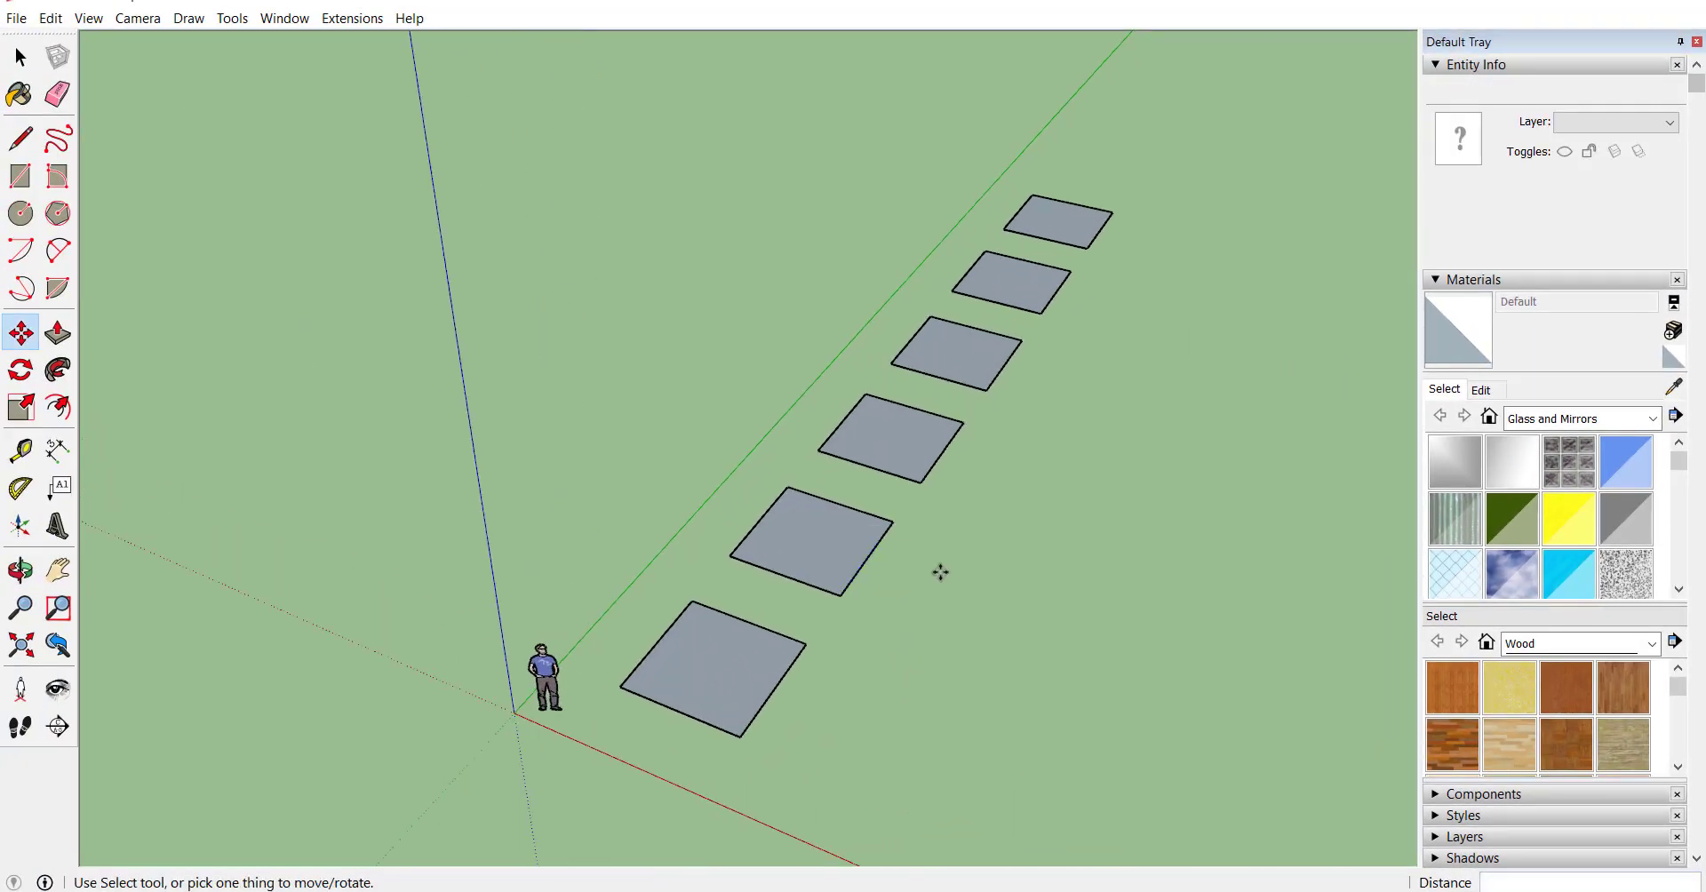
middle_click_drag(1015, 623, 639, 624)
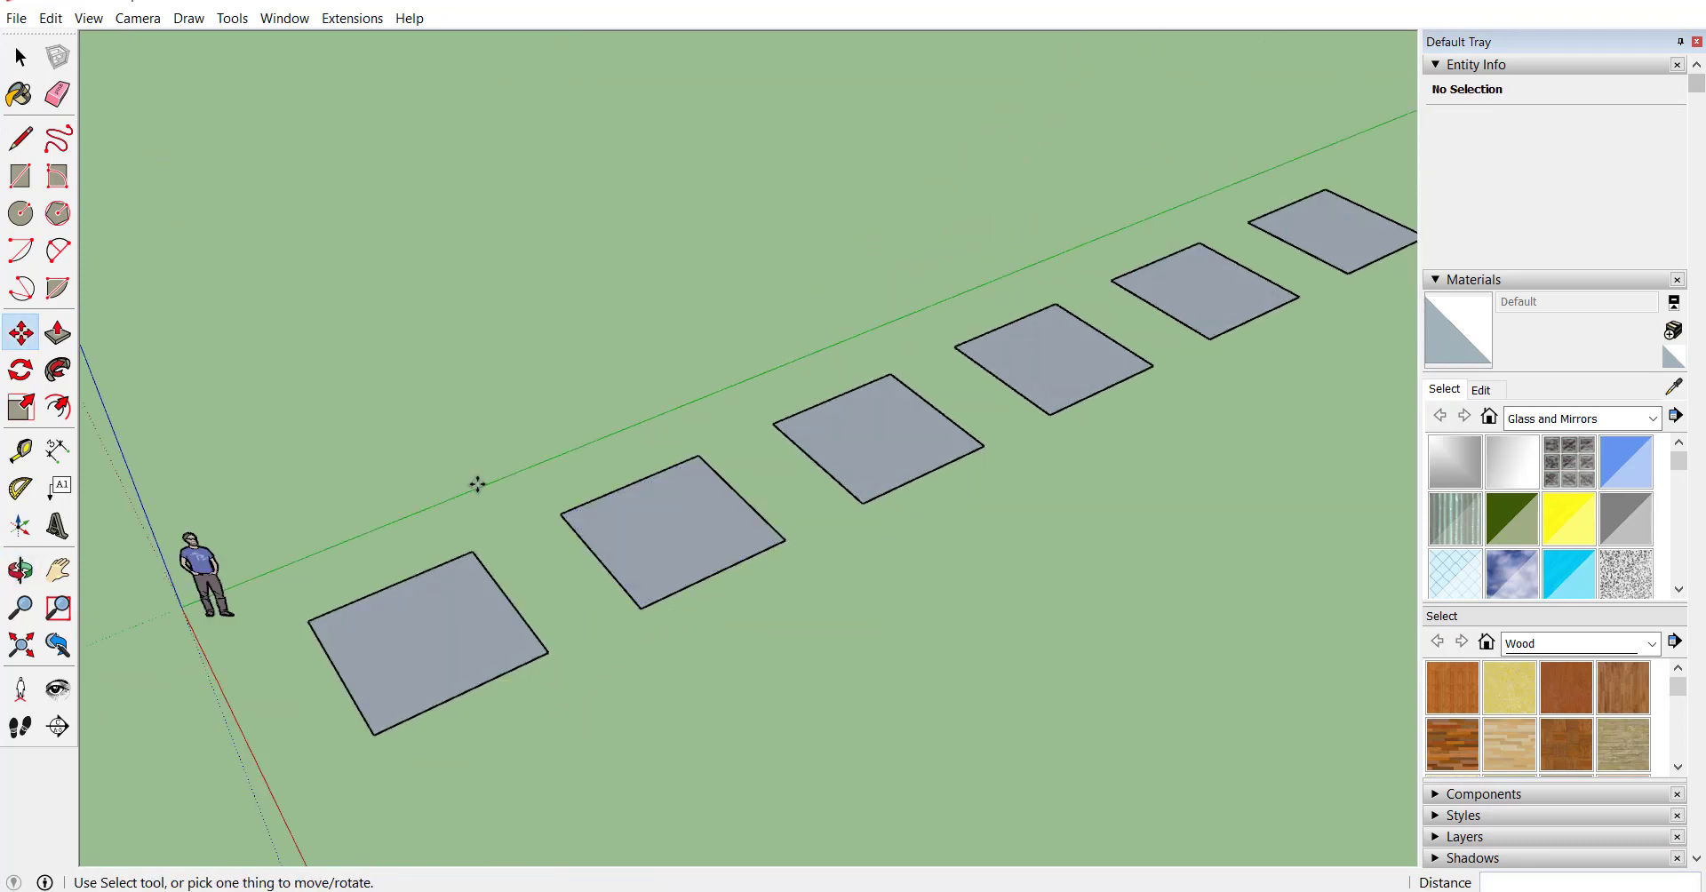
scroll(510, 408, "down", 4)
middle_click_drag(365, 728, 486, 682)
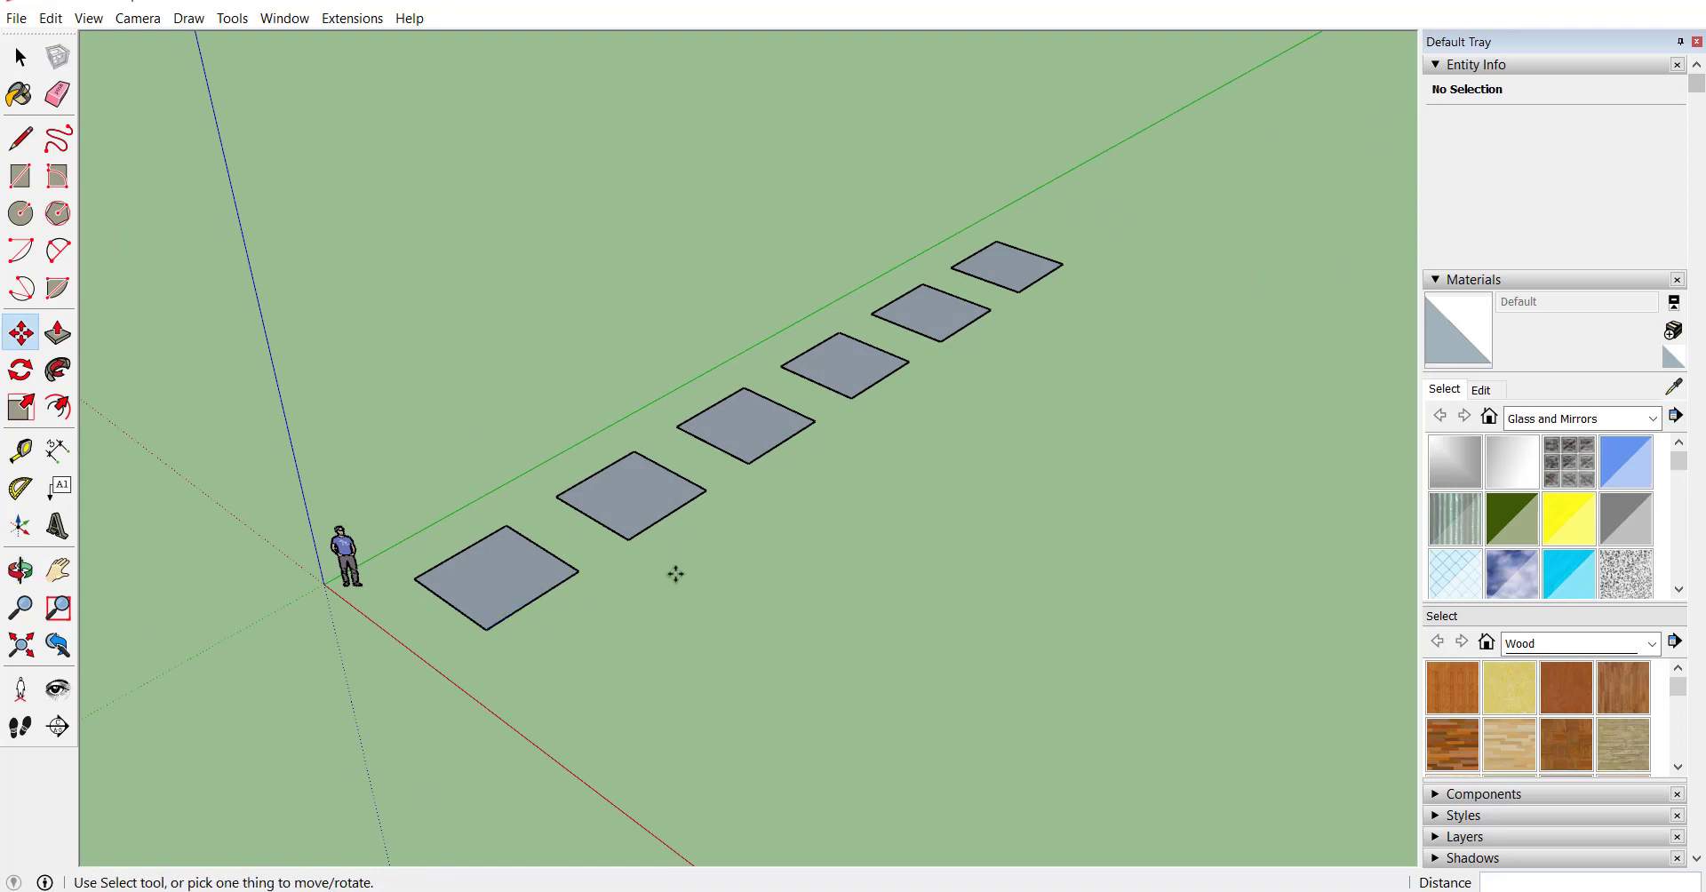
key("space")
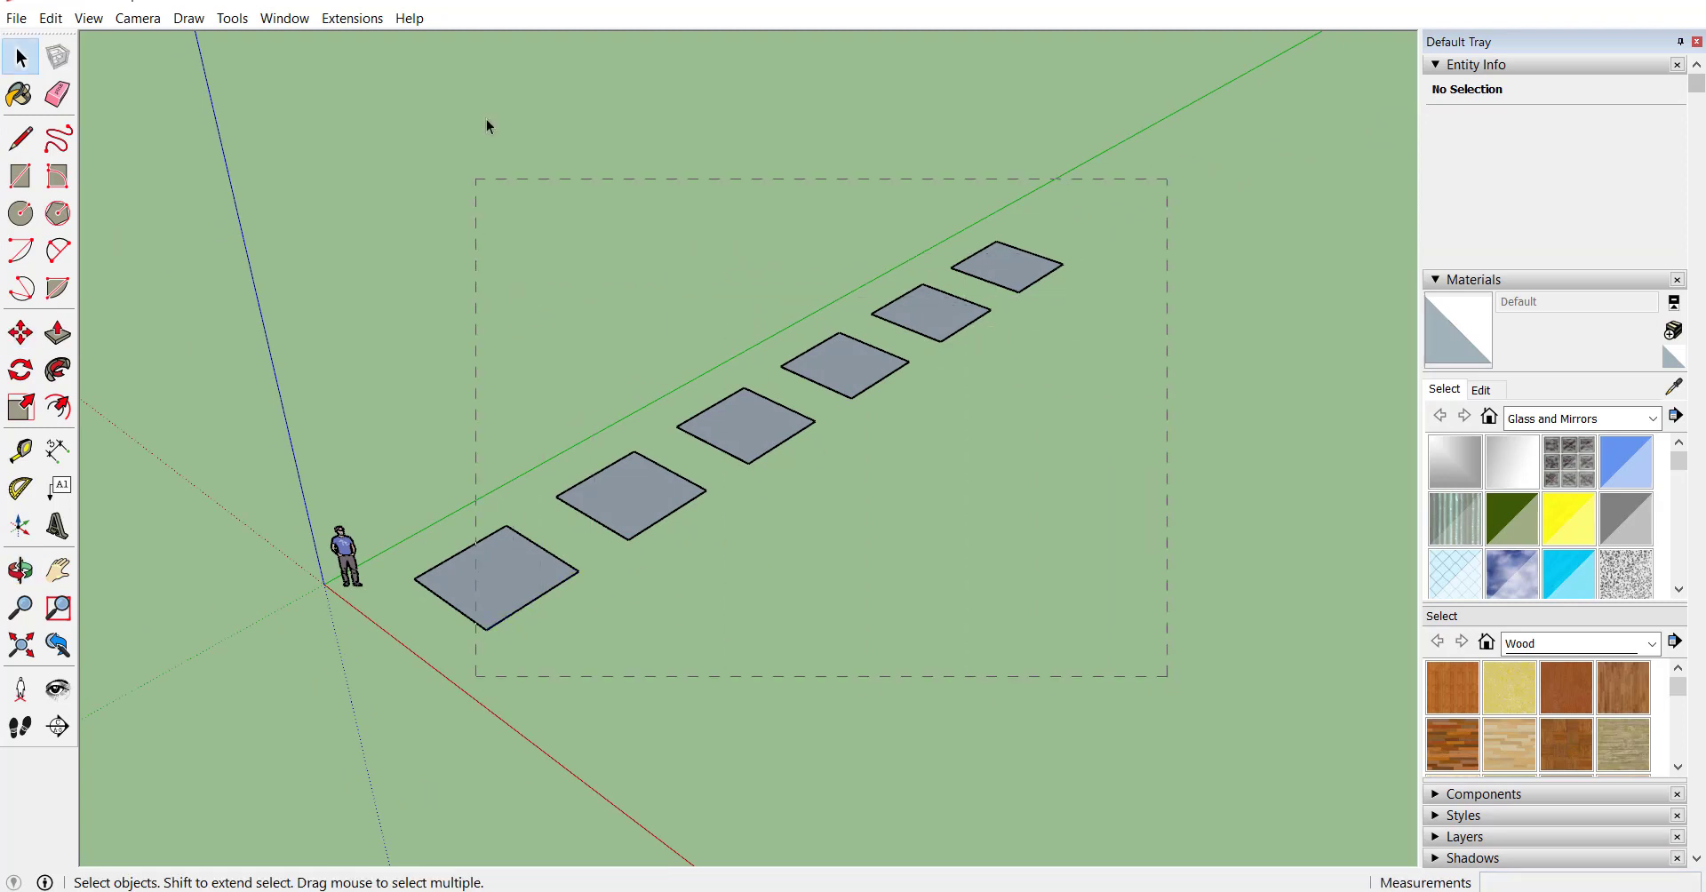
left_click_drag(449, 59, 445, 61)
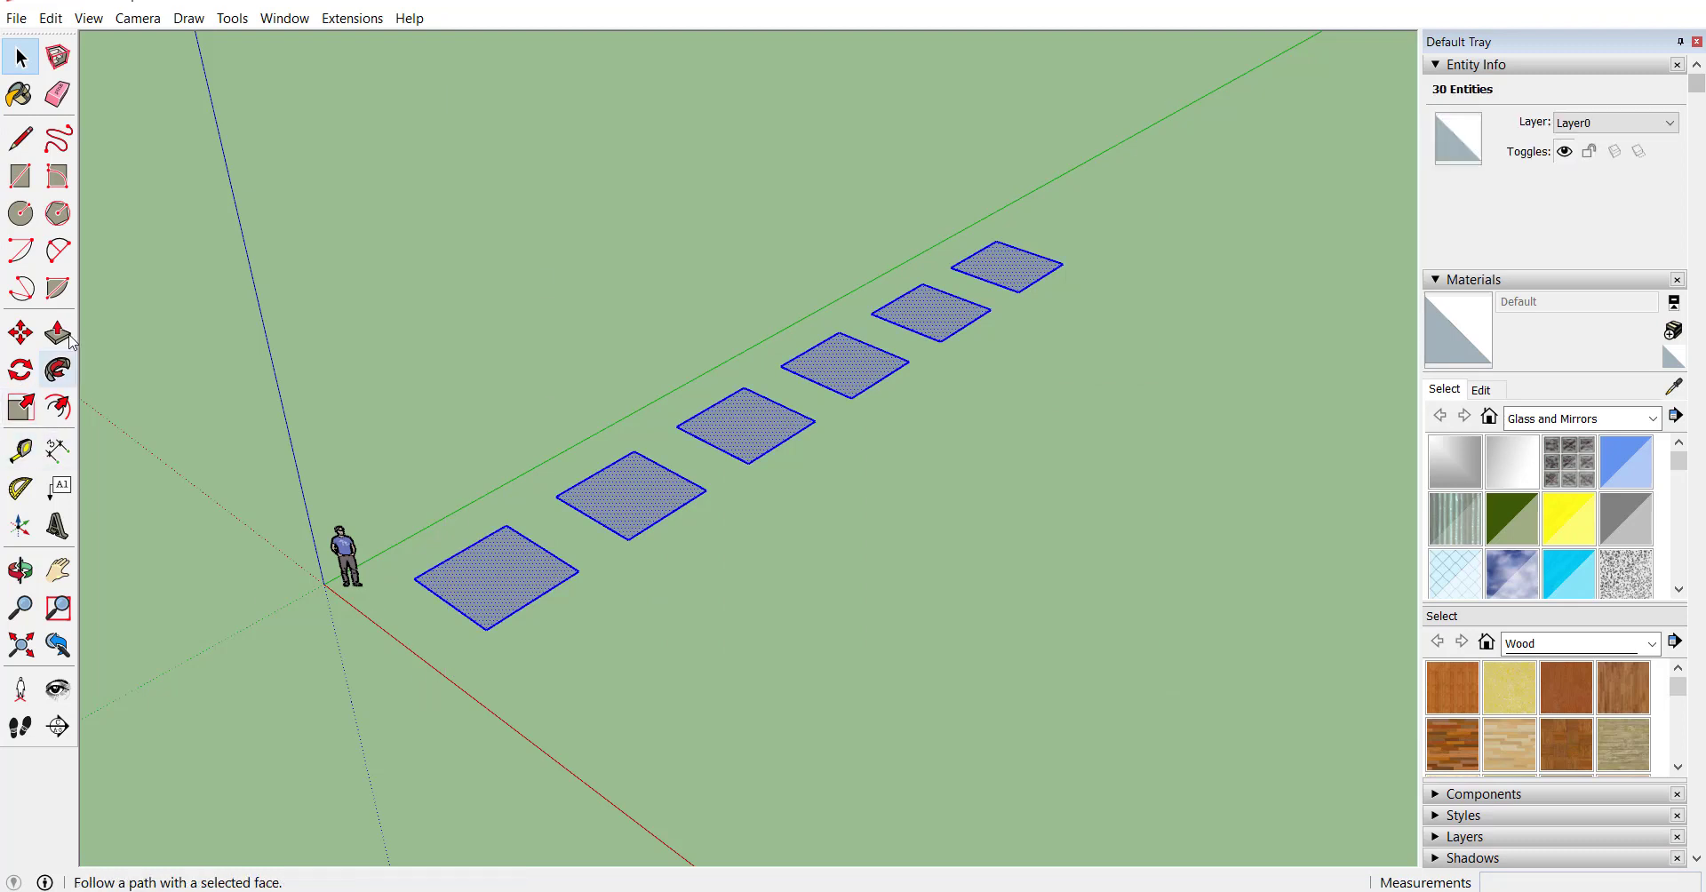
left_click(33, 334)
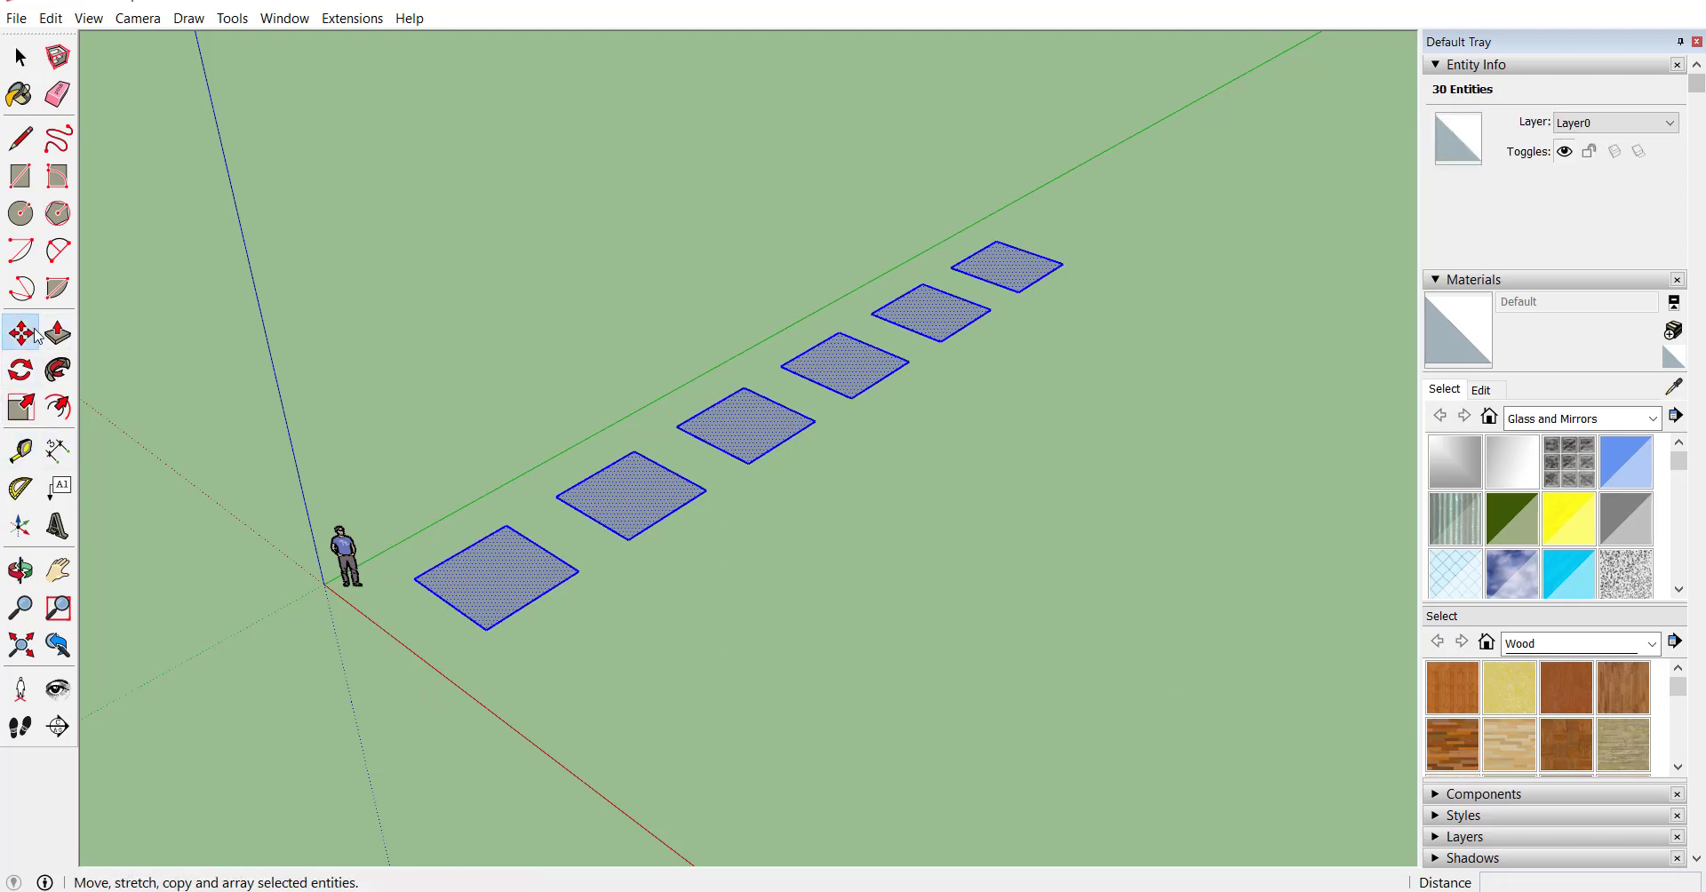
left_click(485, 629)
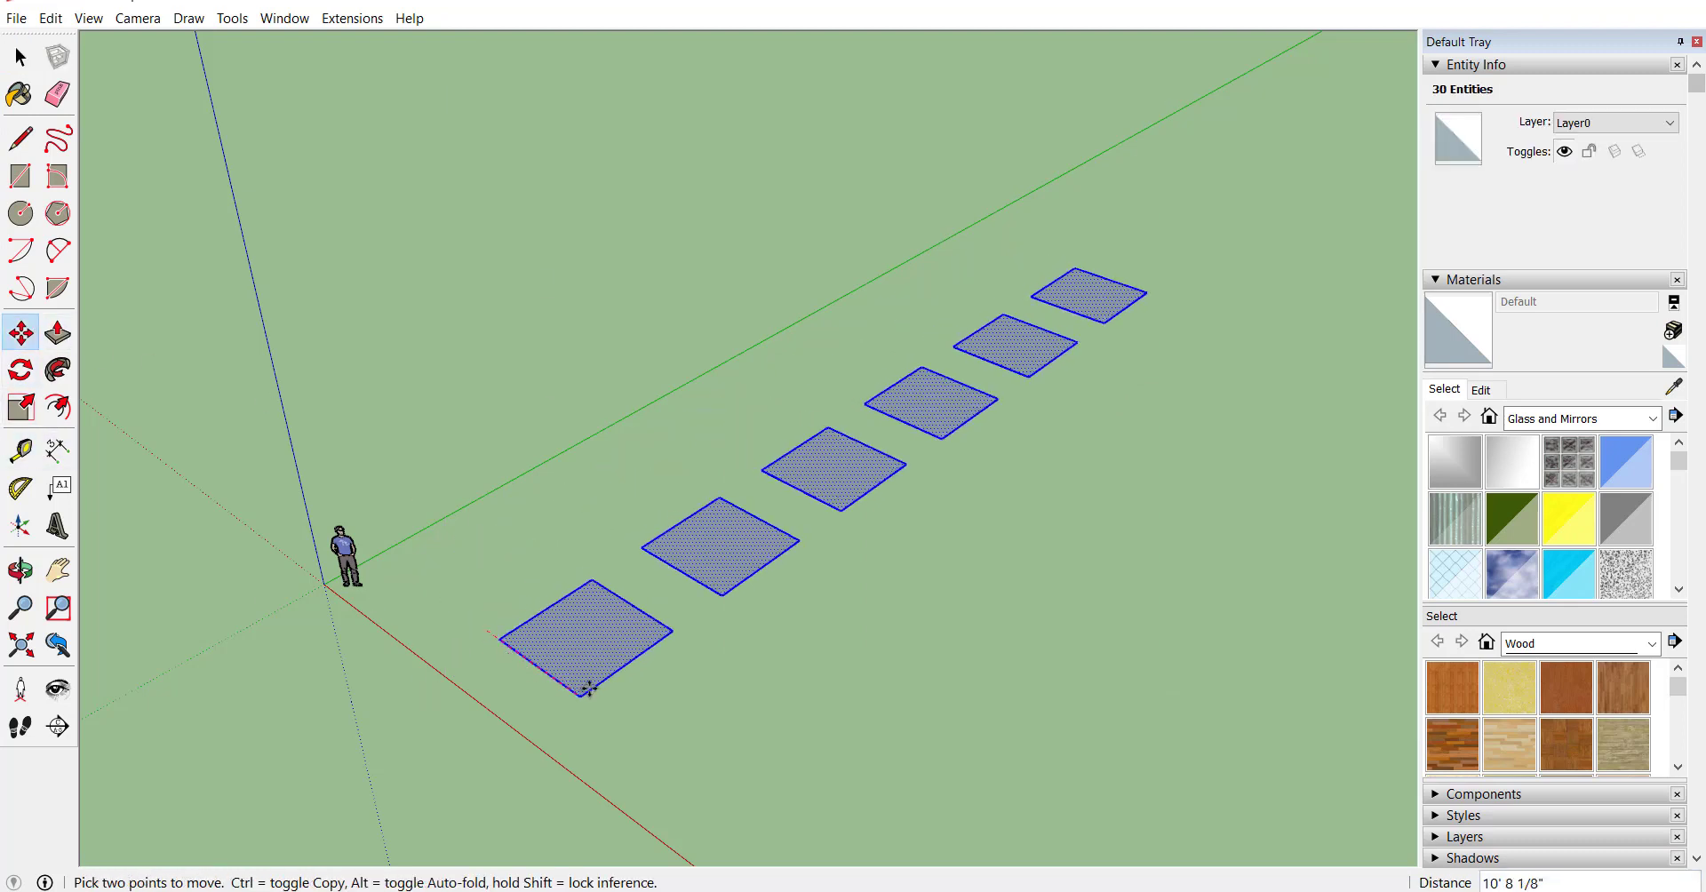
key("ctrl")
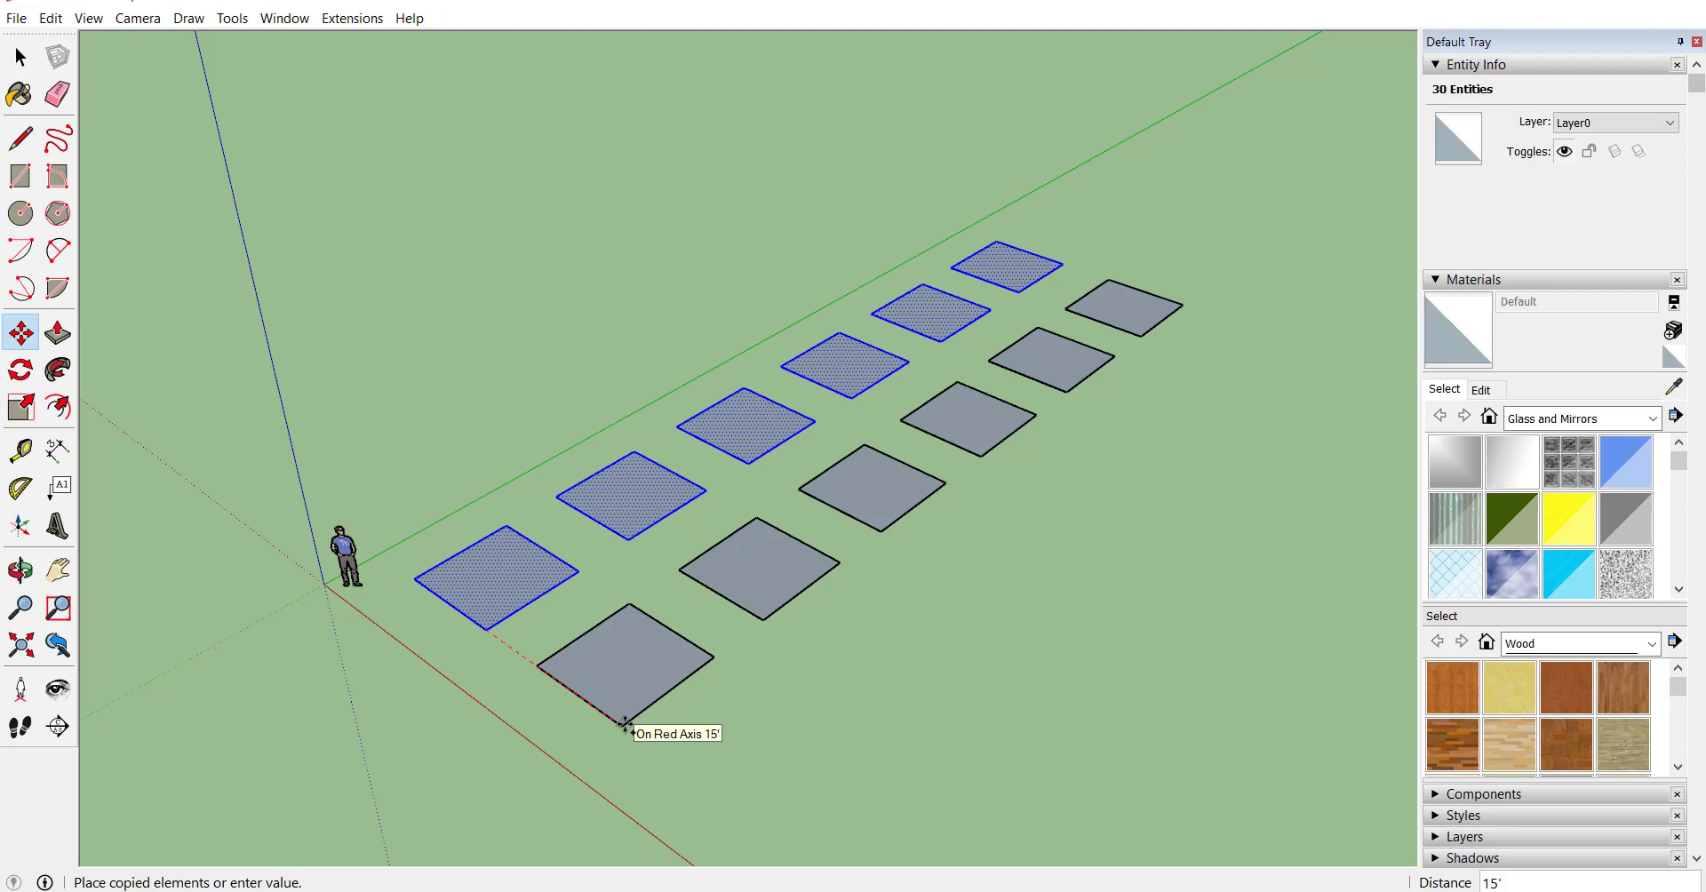
left_click(627, 724)
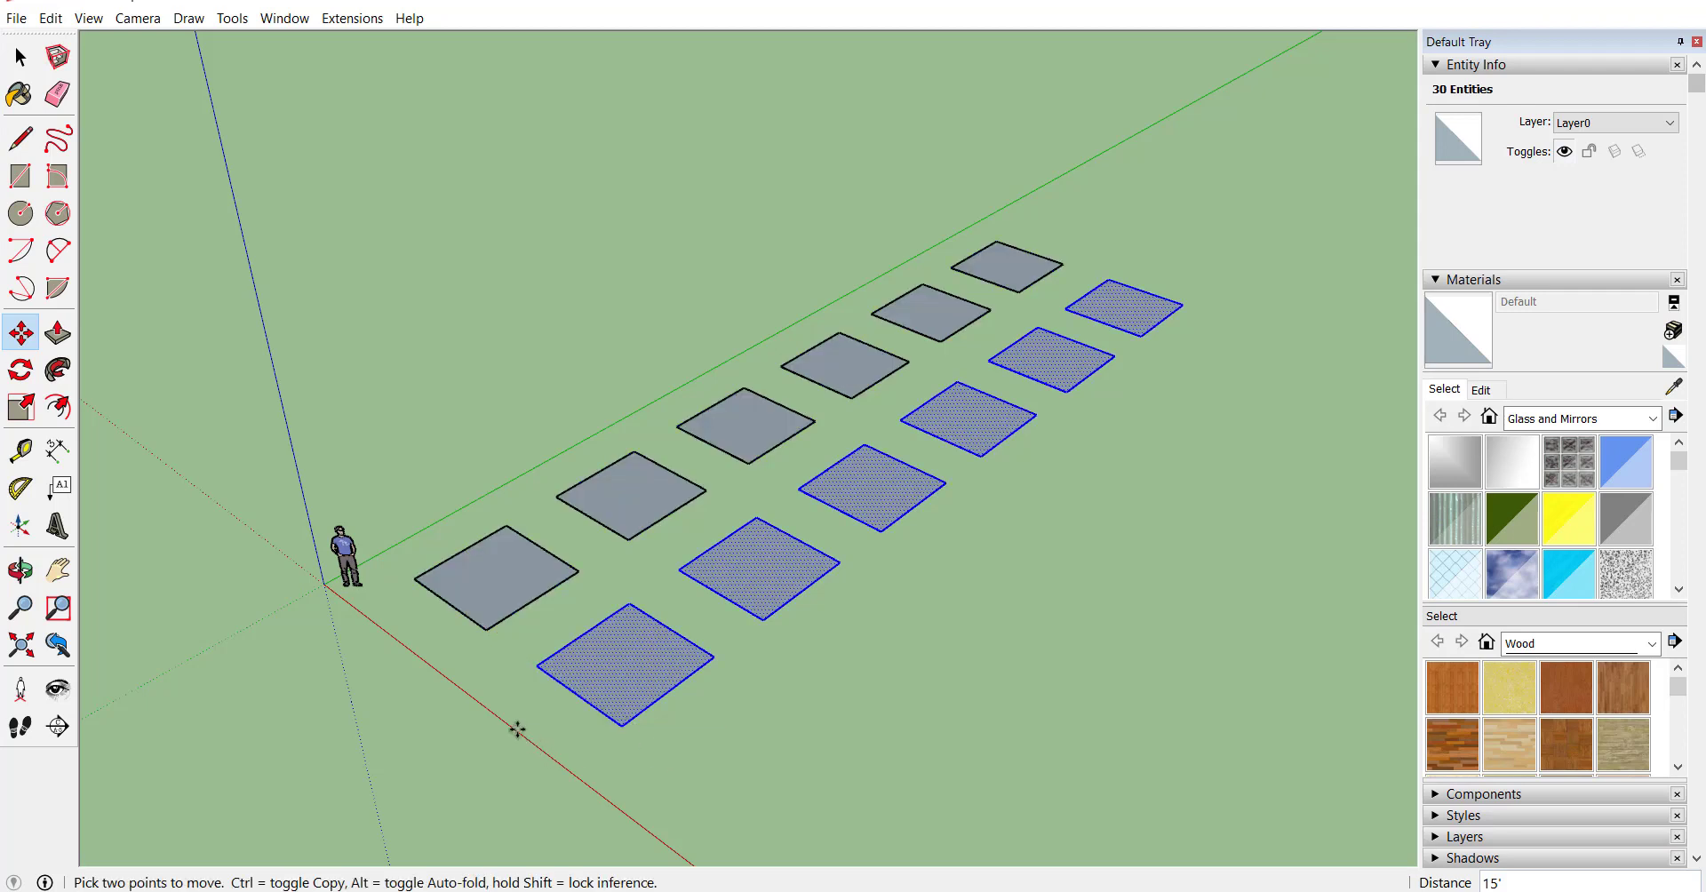
type("*5")
key("Return")
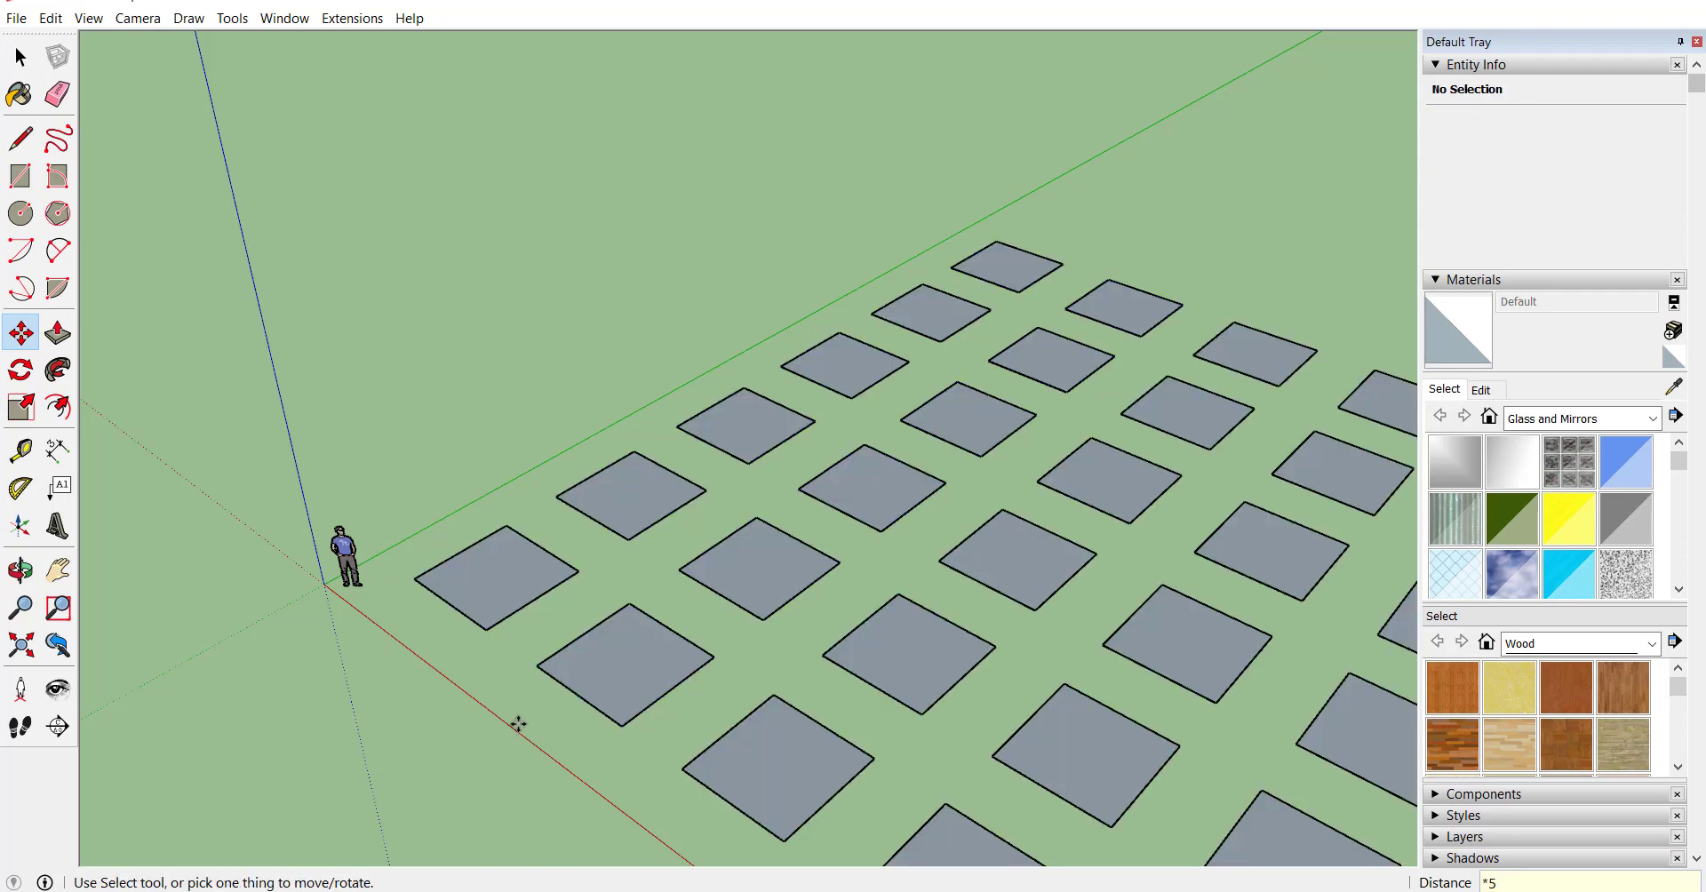
- Undo the copies of the row along the red axis so only the first row remains
scroll(430, 343, "down", 3)
scroll(505, 318, "up", 1)
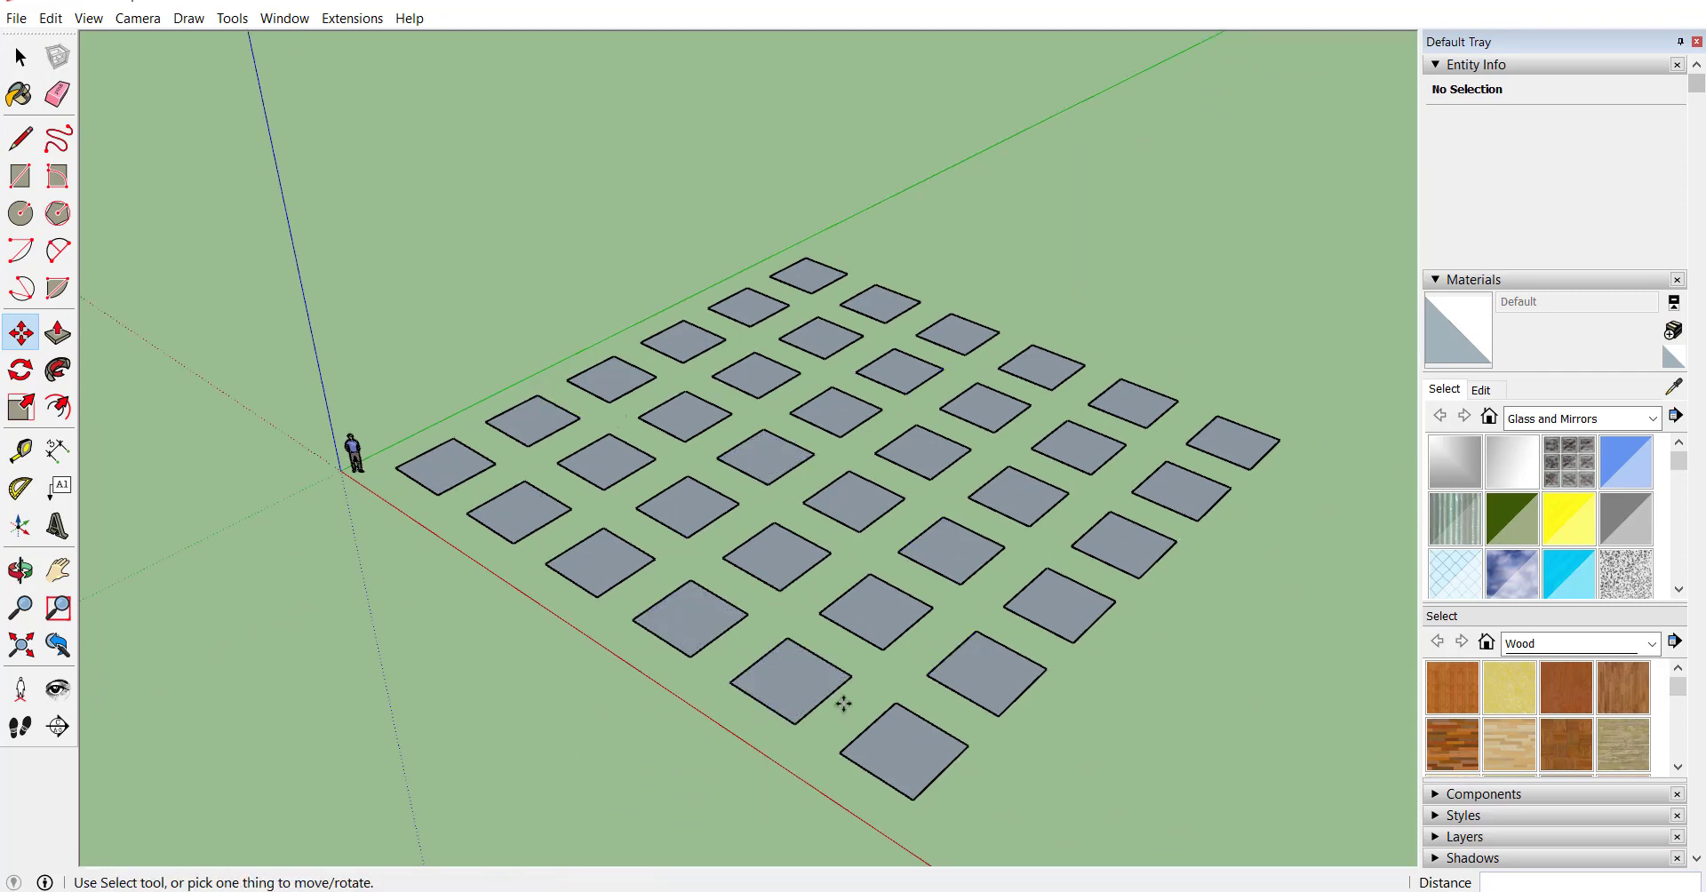
key("t")
scroll(462, 500, "up", 1)
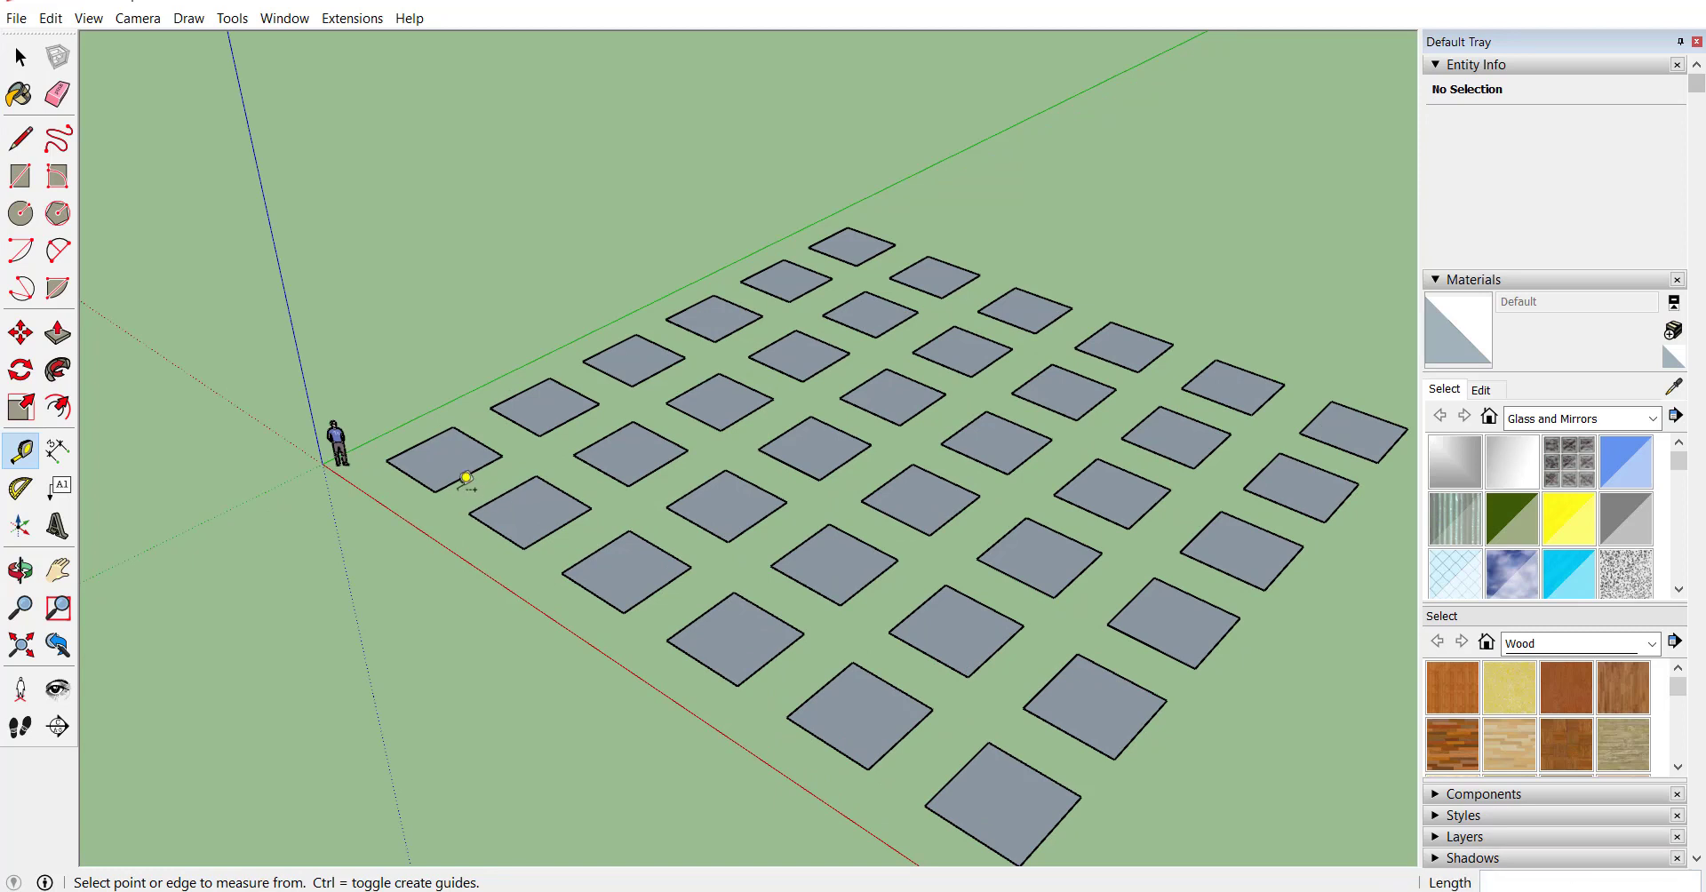
key("ctrl+z")
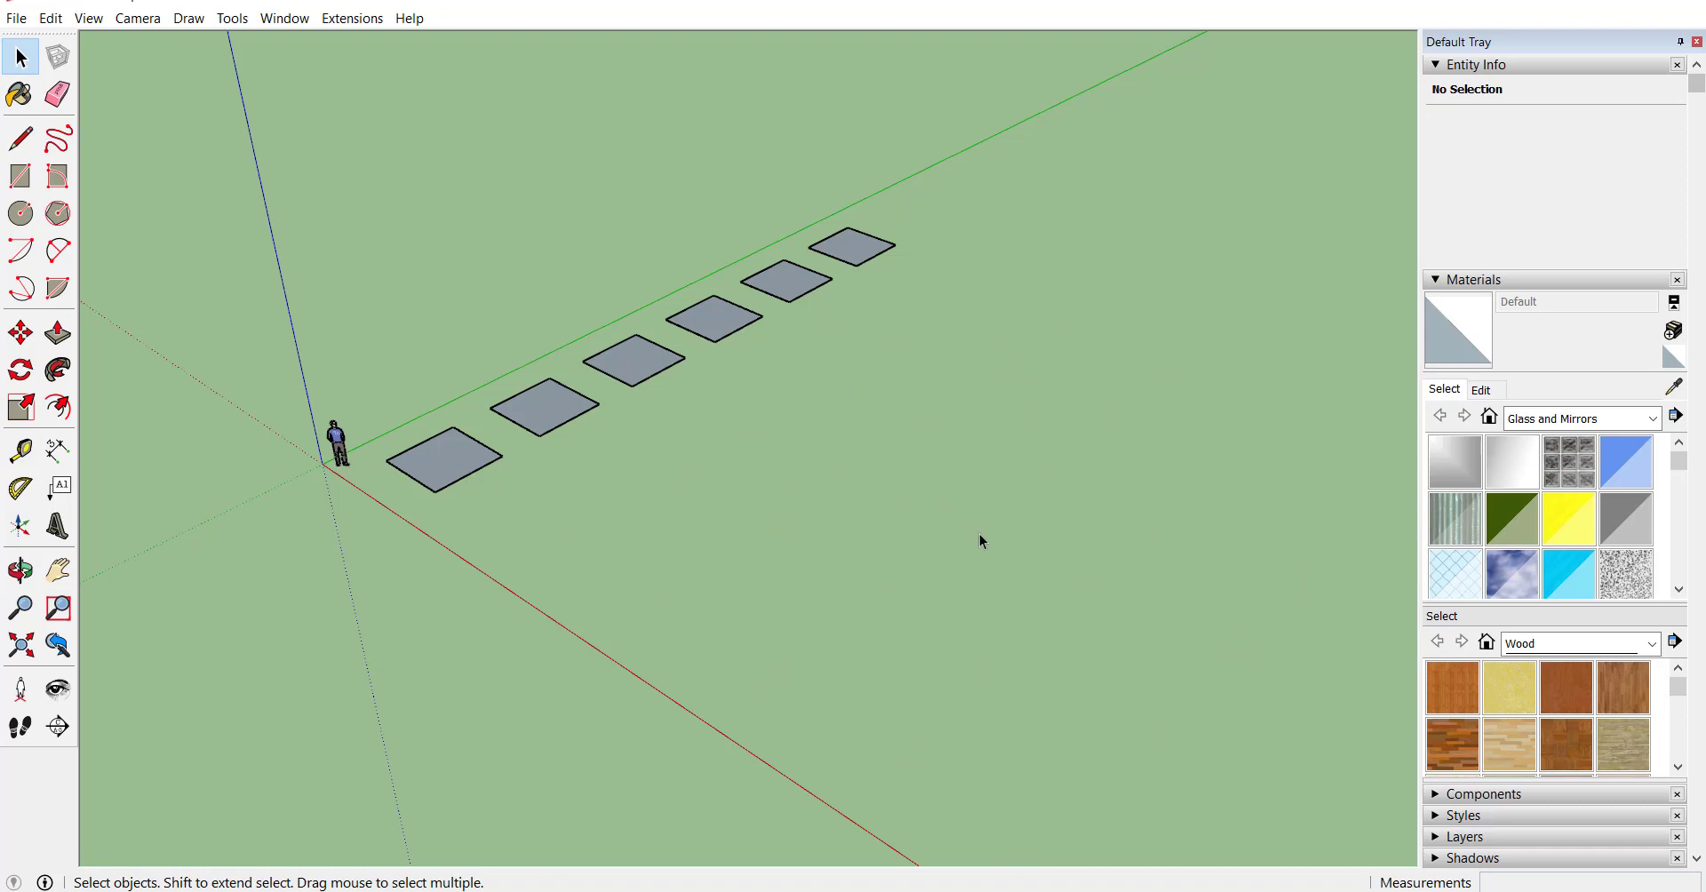
- Copy the whole row of rectangles 90' along the red axis and divide that distance into five evenly spaced copies
left_click_drag(412, 145, 412, 145)
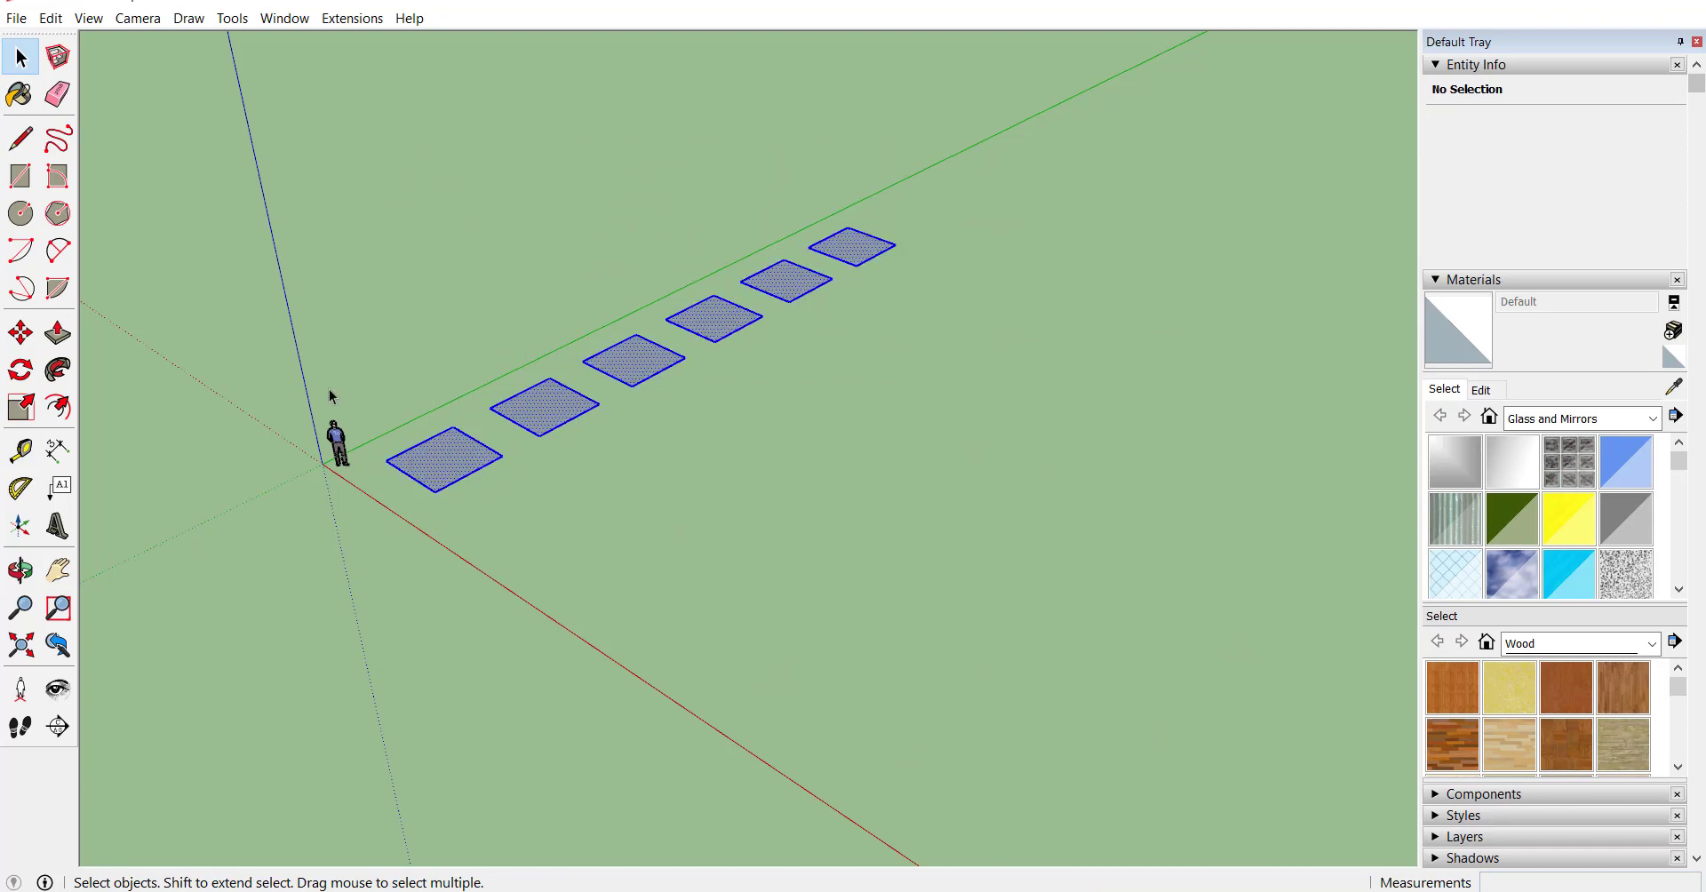
left_click(20, 332)
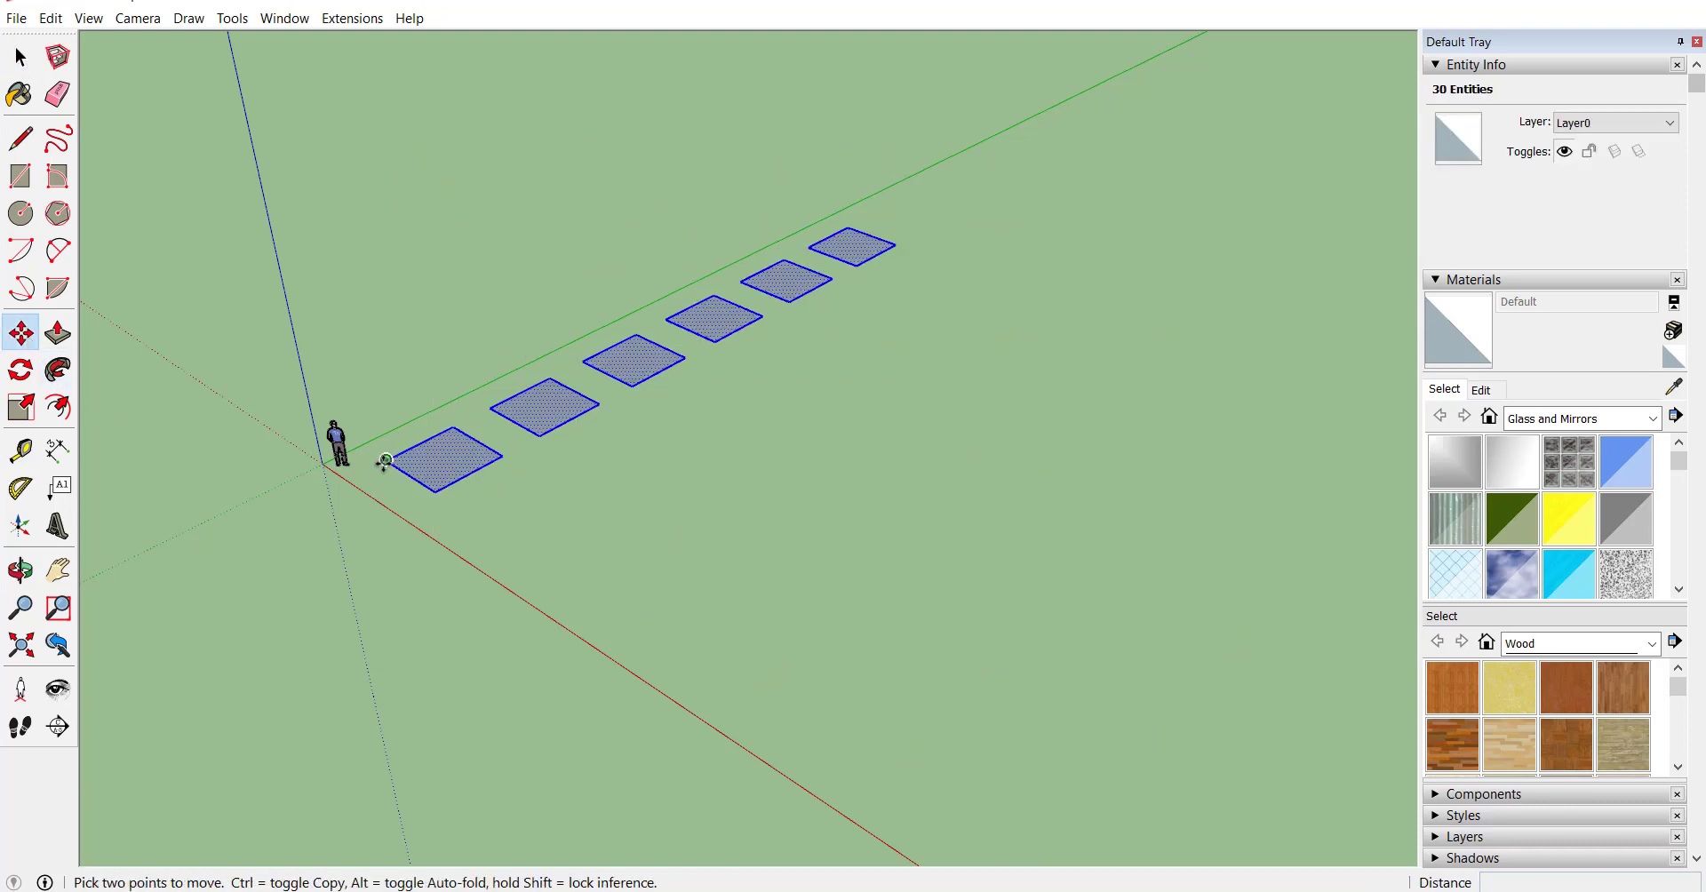
left_click(388, 462)
key("ctrl")
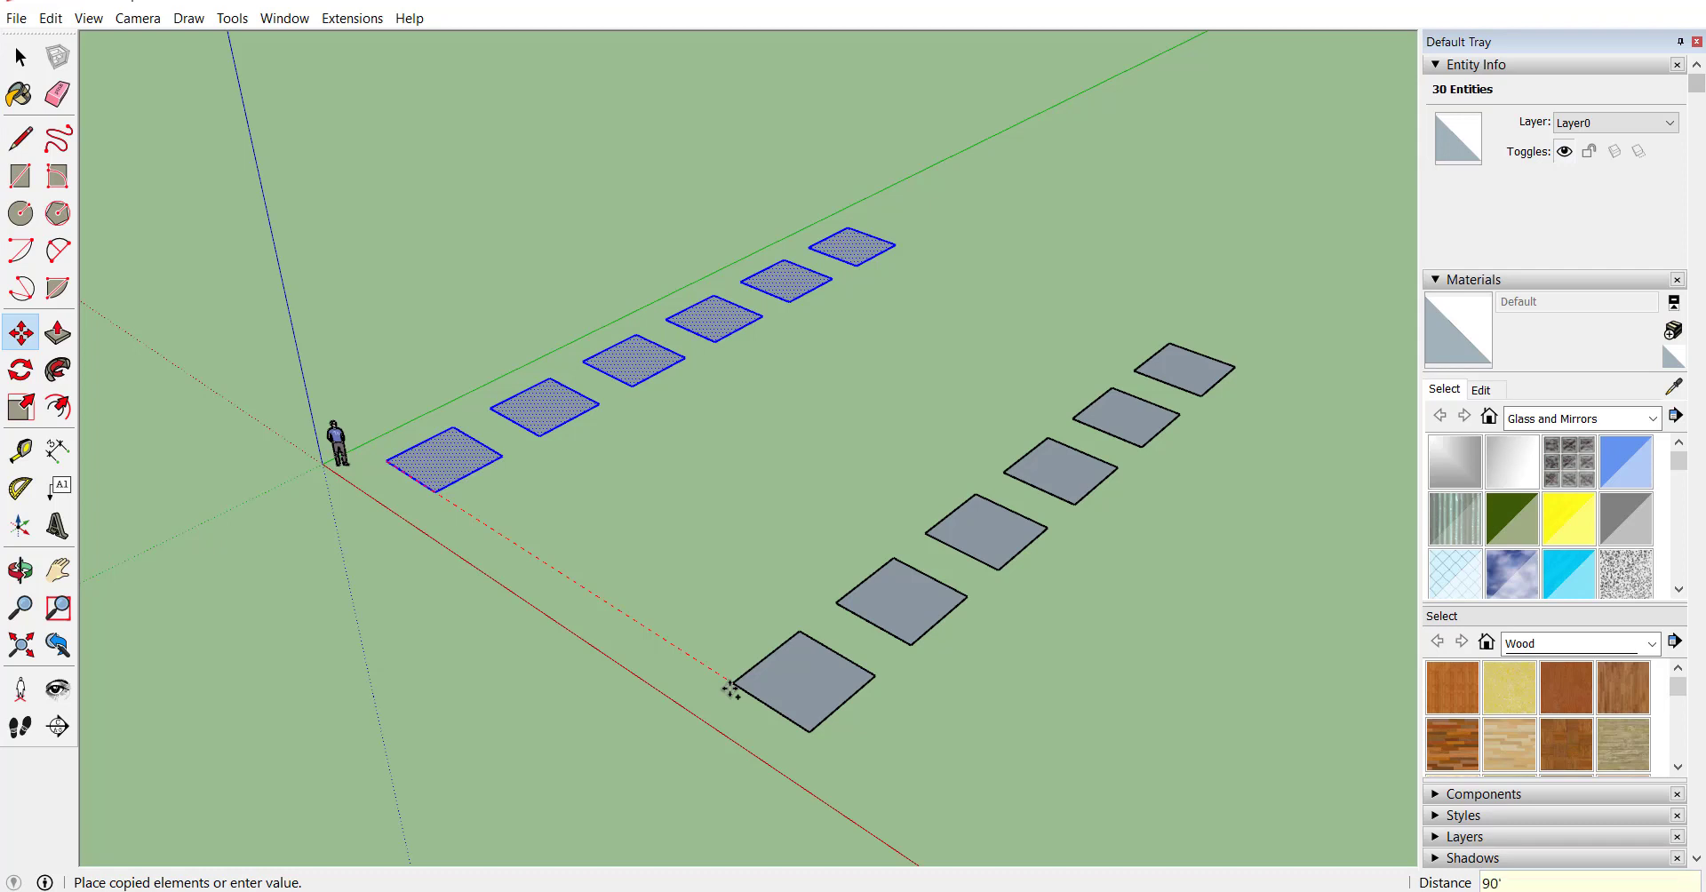
key("Return")
scroll(730, 690, "down", 2)
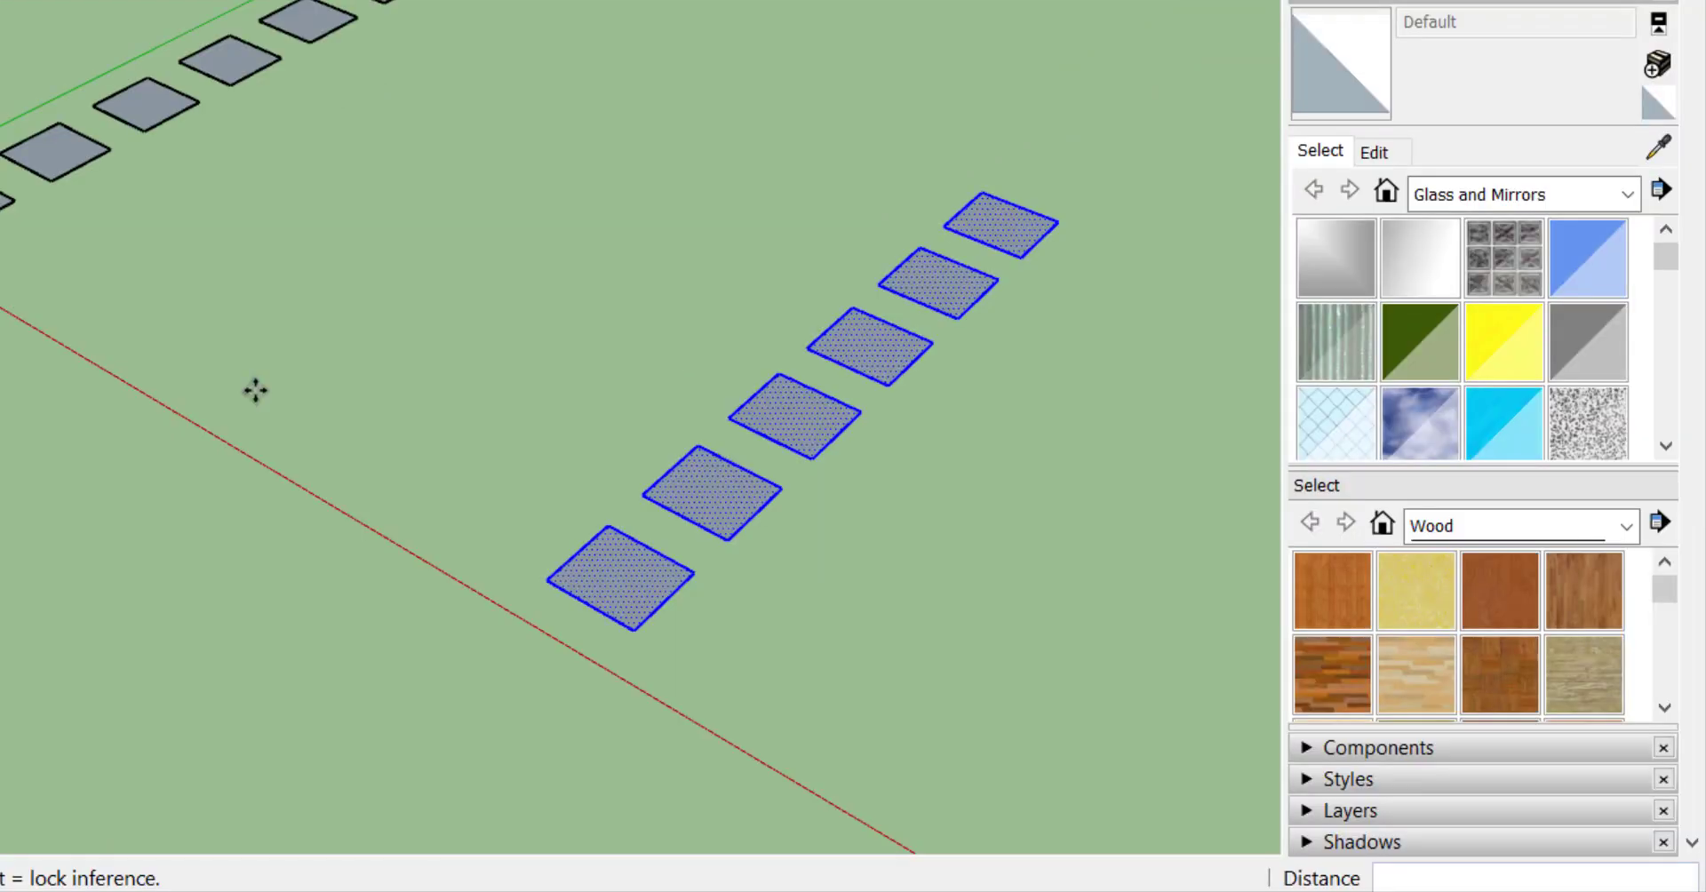
type("5")
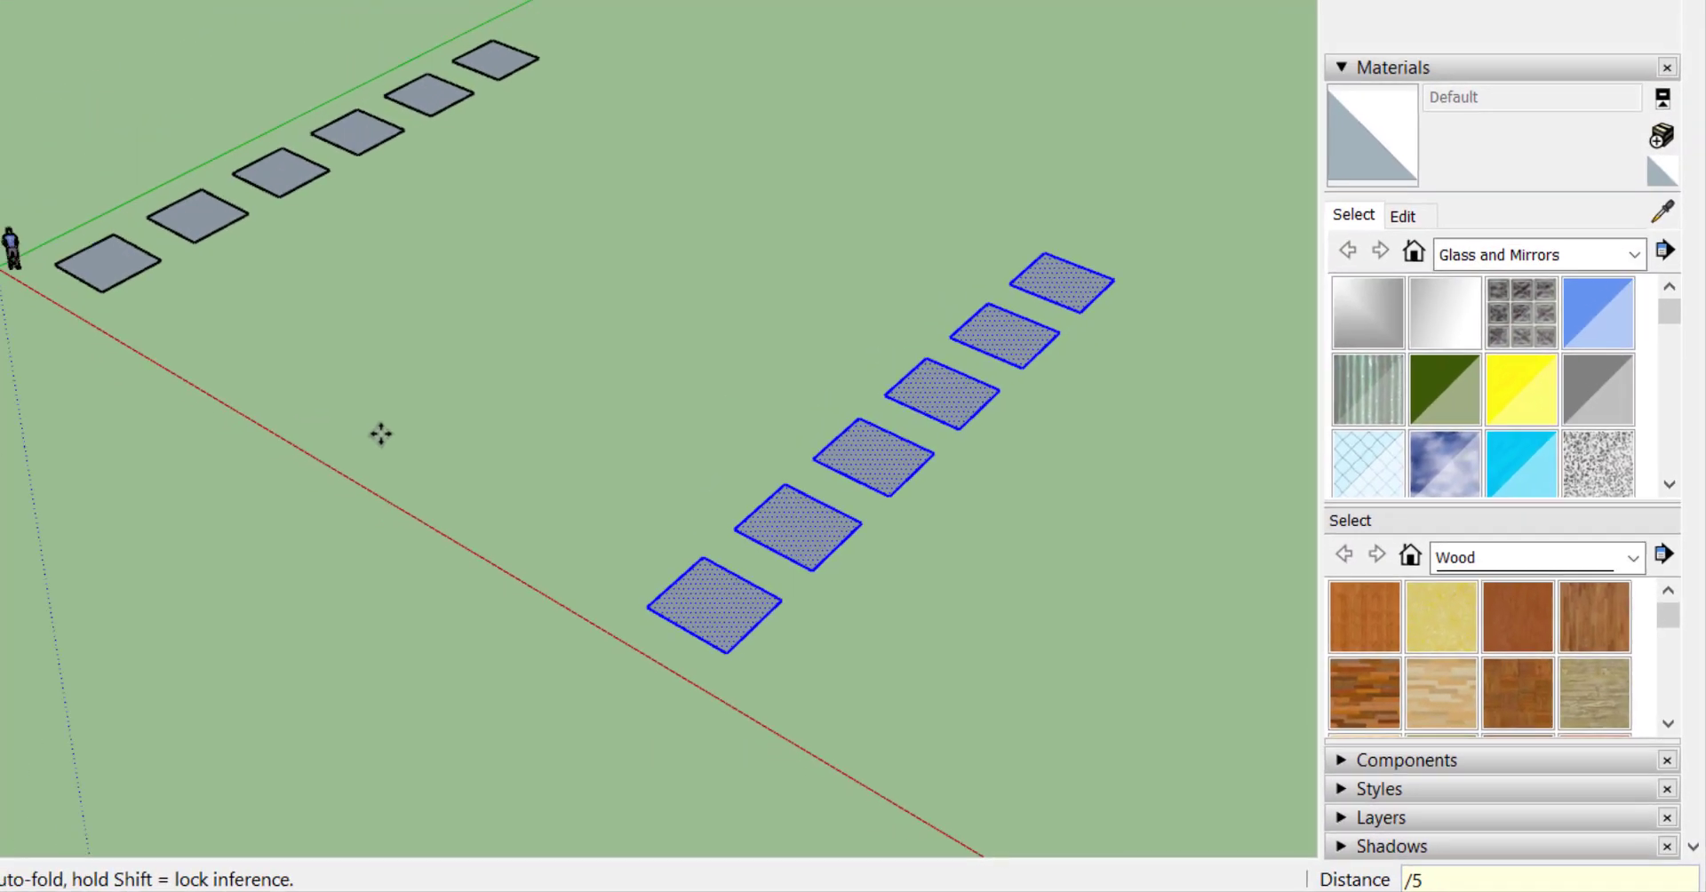
key("Return")
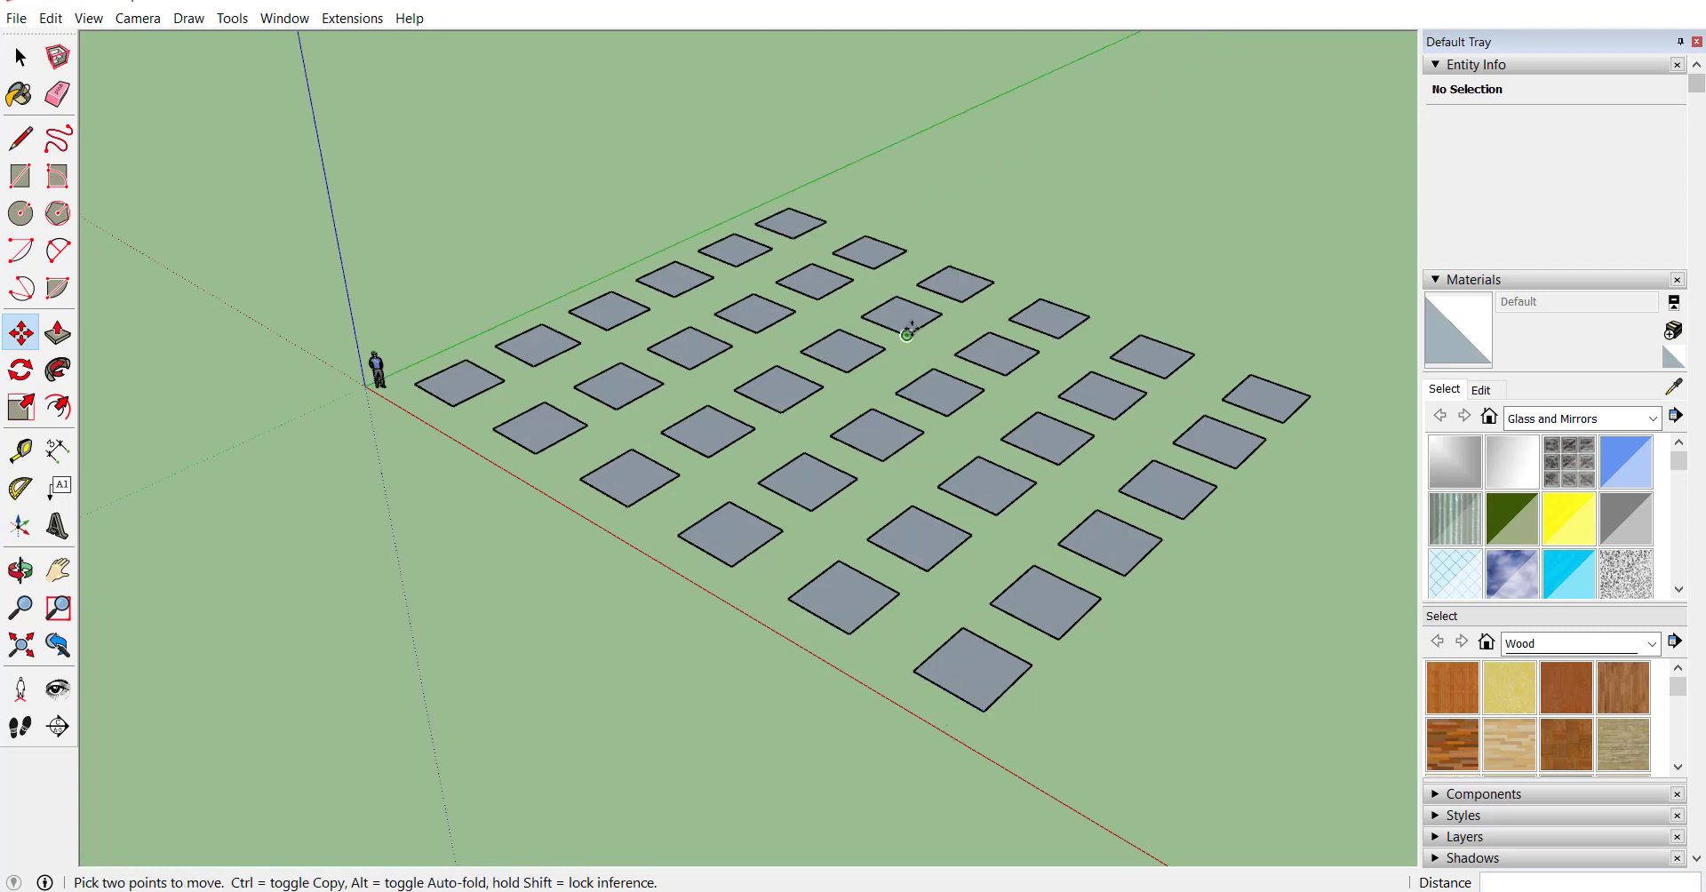
- Remove all the copied rectangles, leaving only the original one beside the figure
scroll(909, 331, "up", 2)
left_click(906, 335)
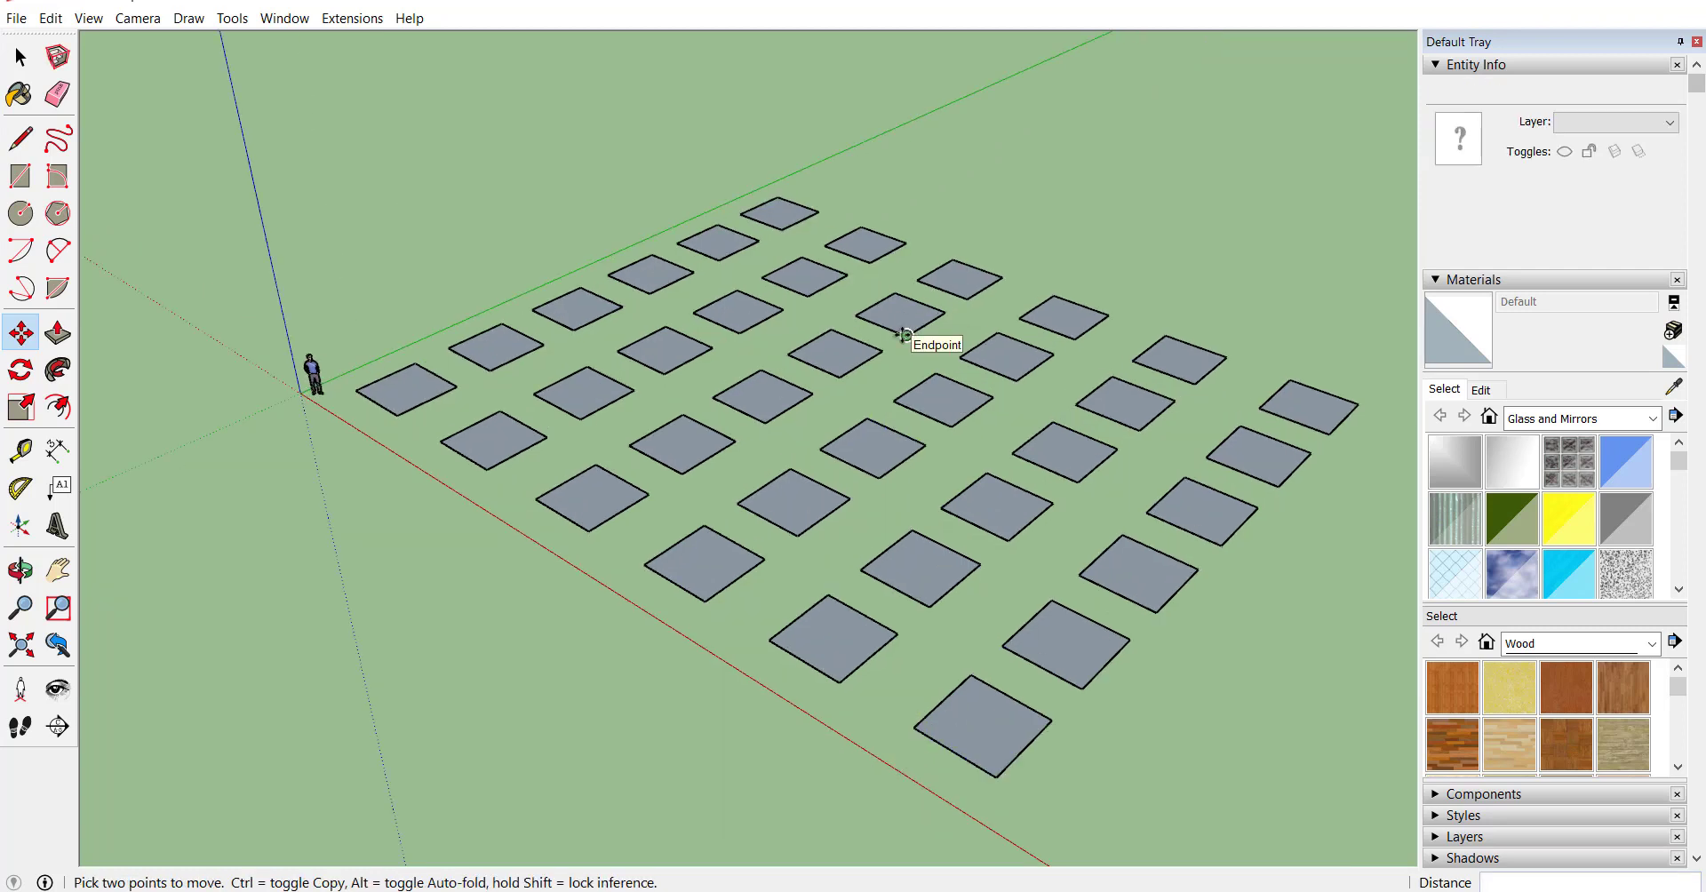
key("space")
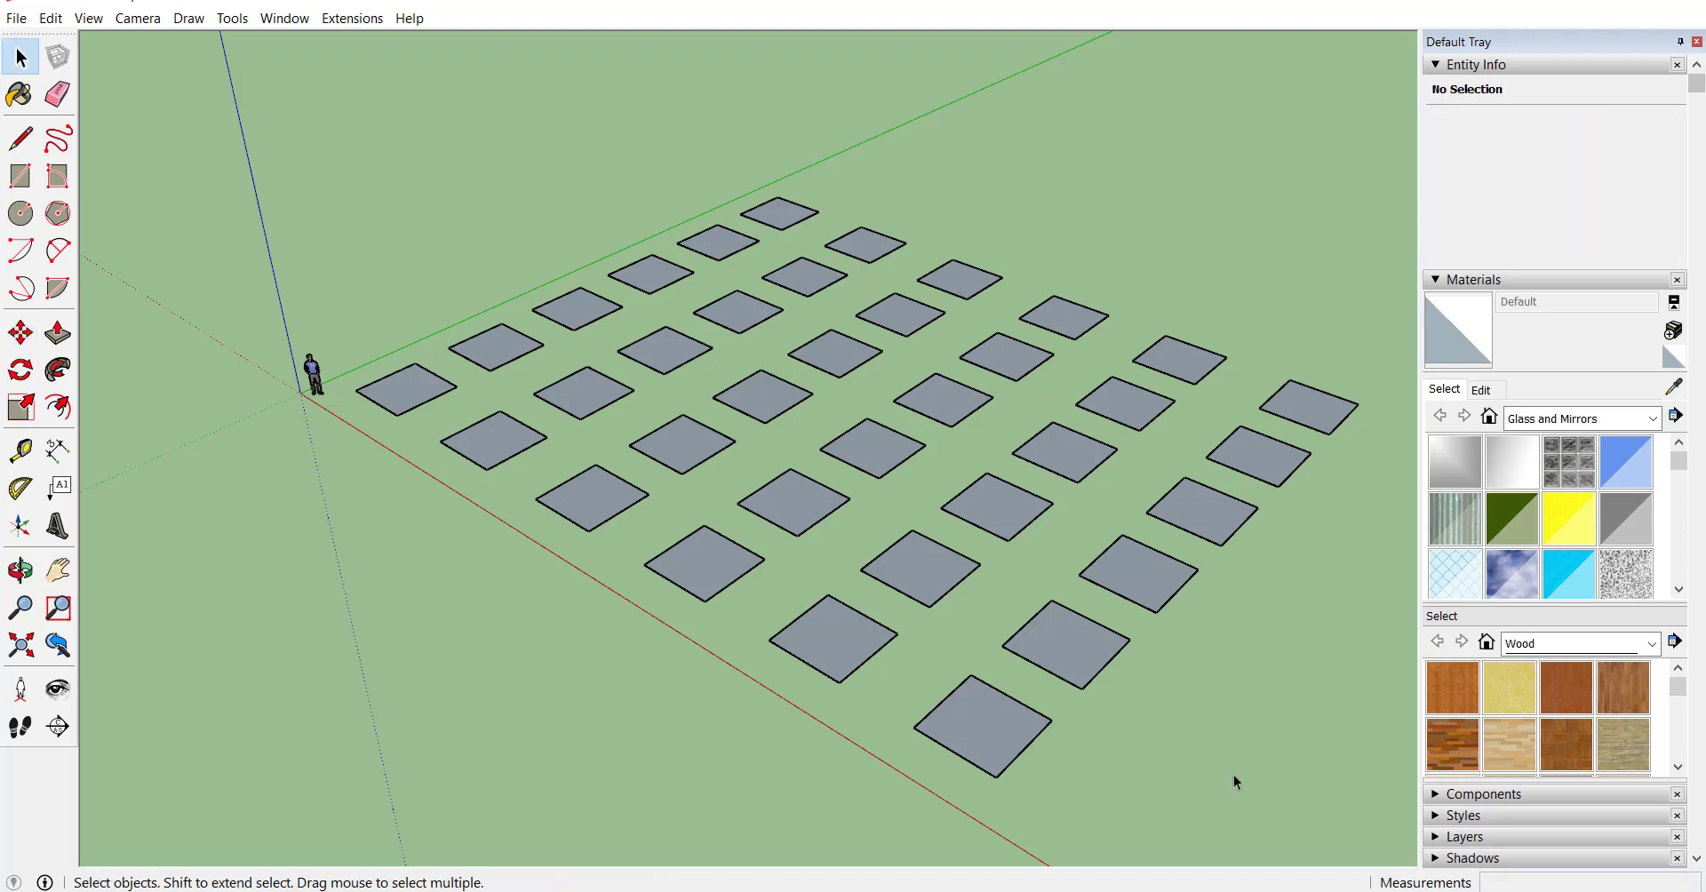
left_click_drag(592, 503, 532, 486)
left_click(1178, 785)
scroll(720, 442, "up", 5)
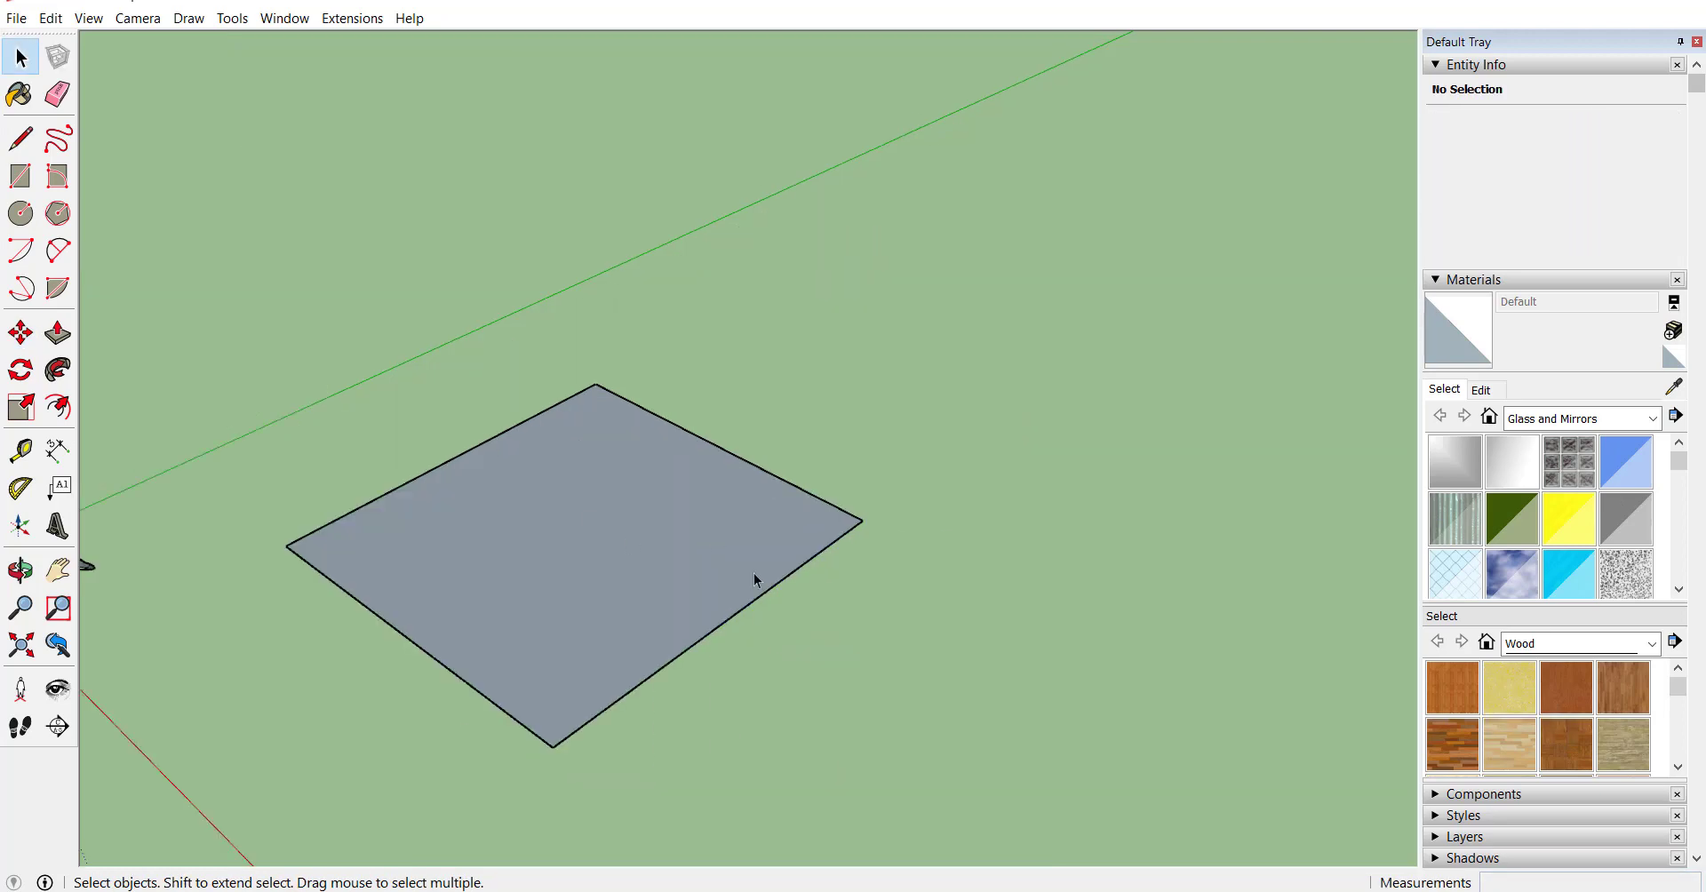
- Extrude the rectangle upward into a box with Push/Pull
left_click(564, 569)
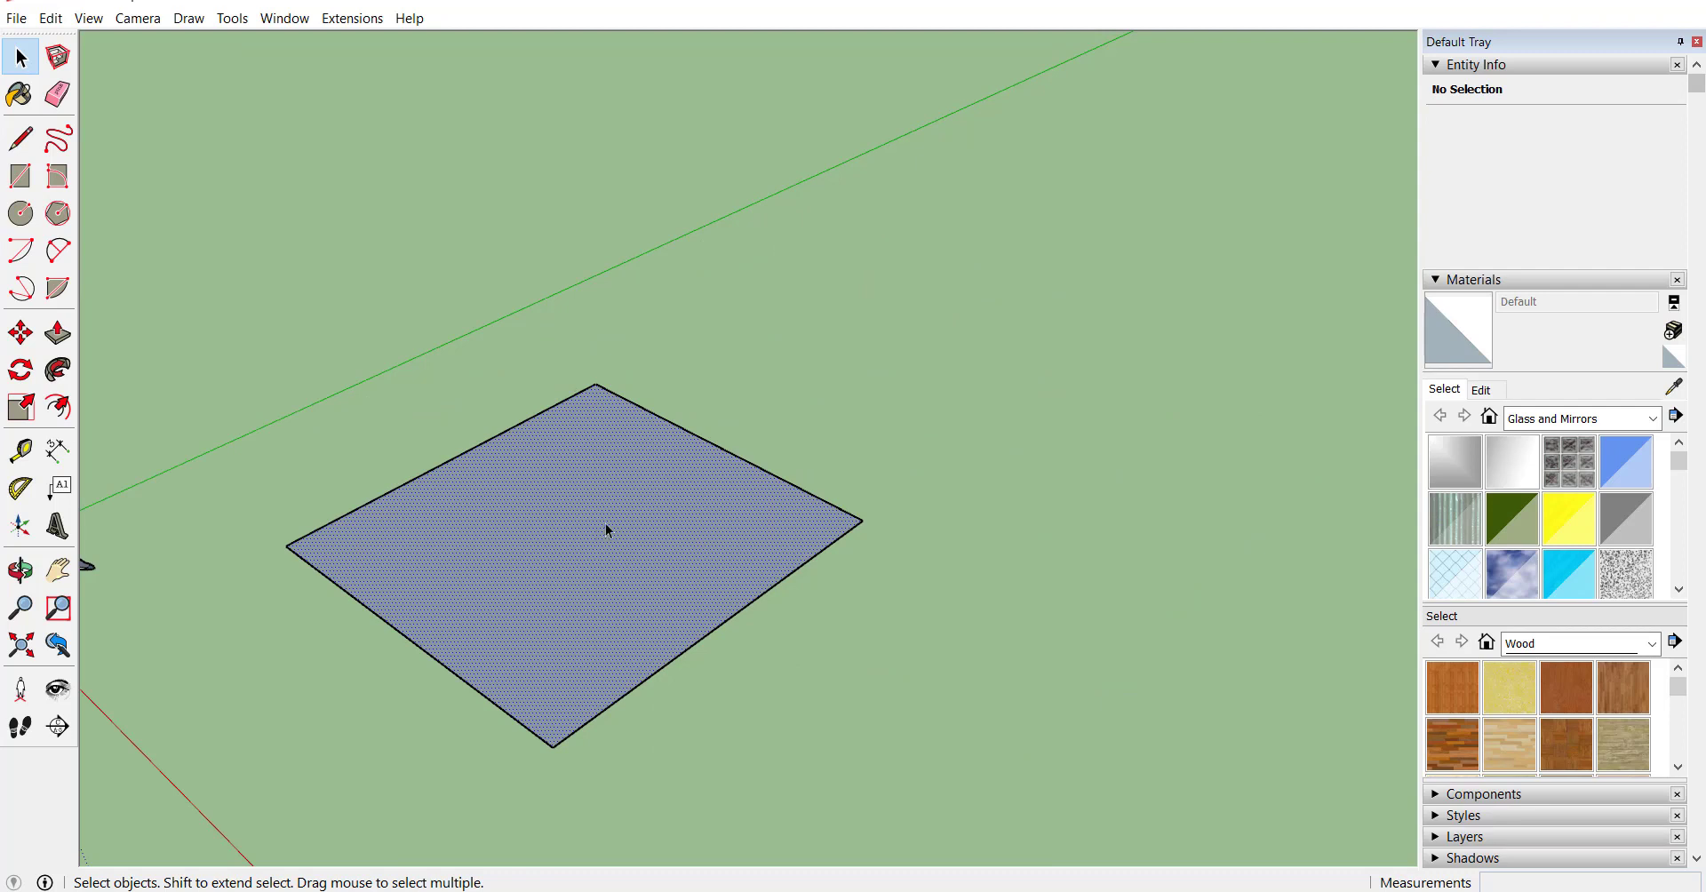
scroll(968, 364, "down", 1)
left_click(968, 364)
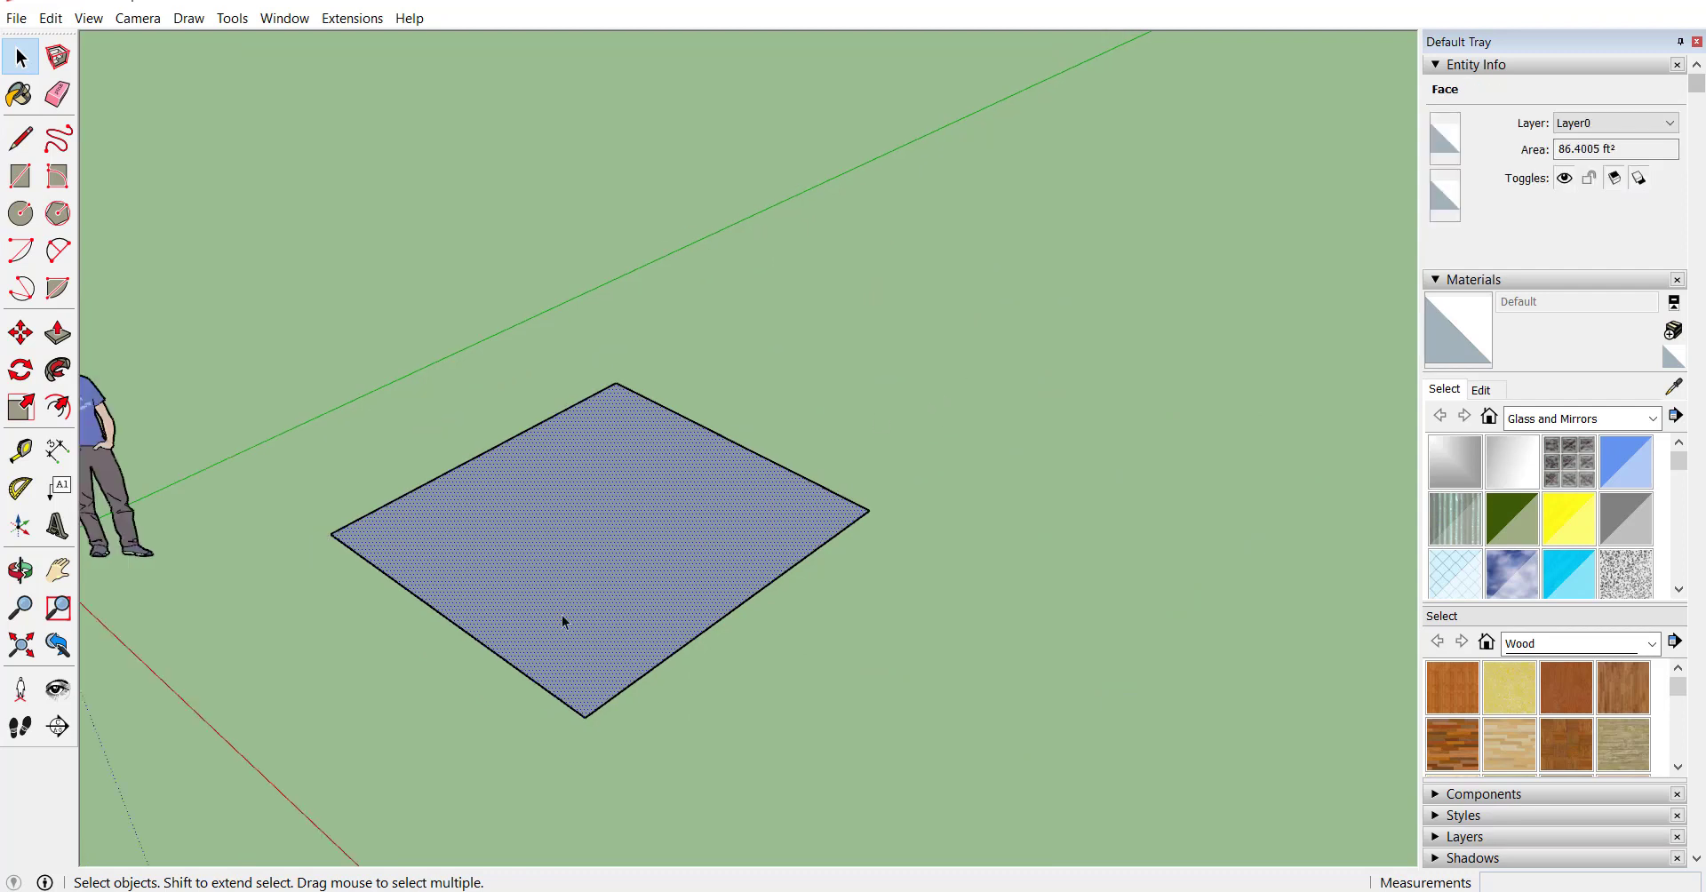
double_click(634, 570)
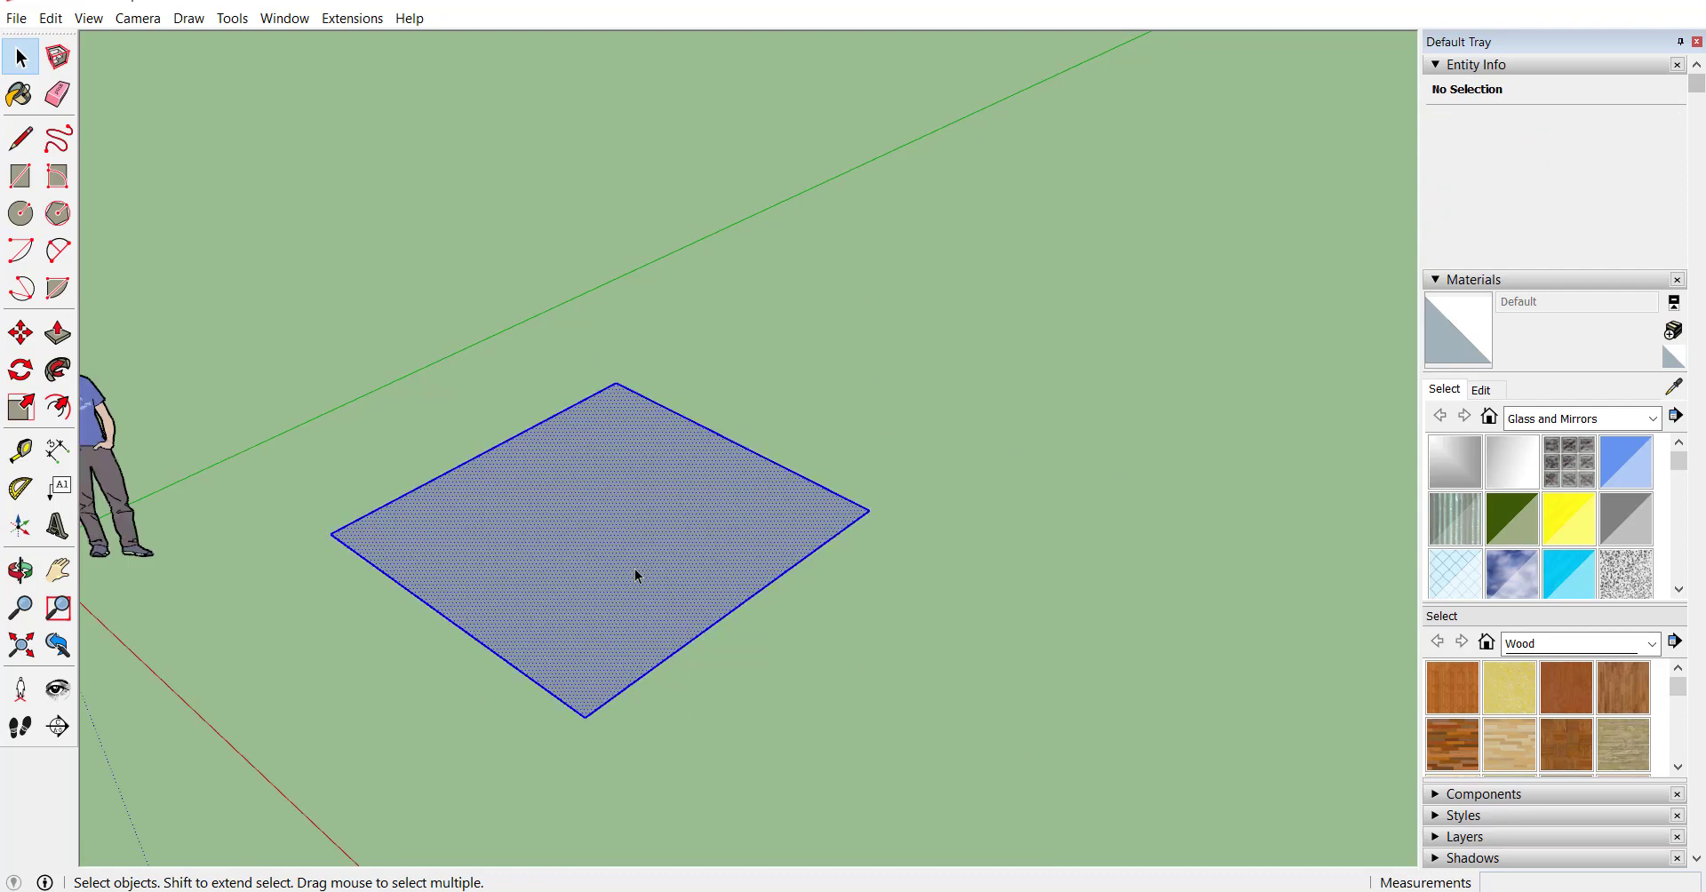
left_click(57, 333)
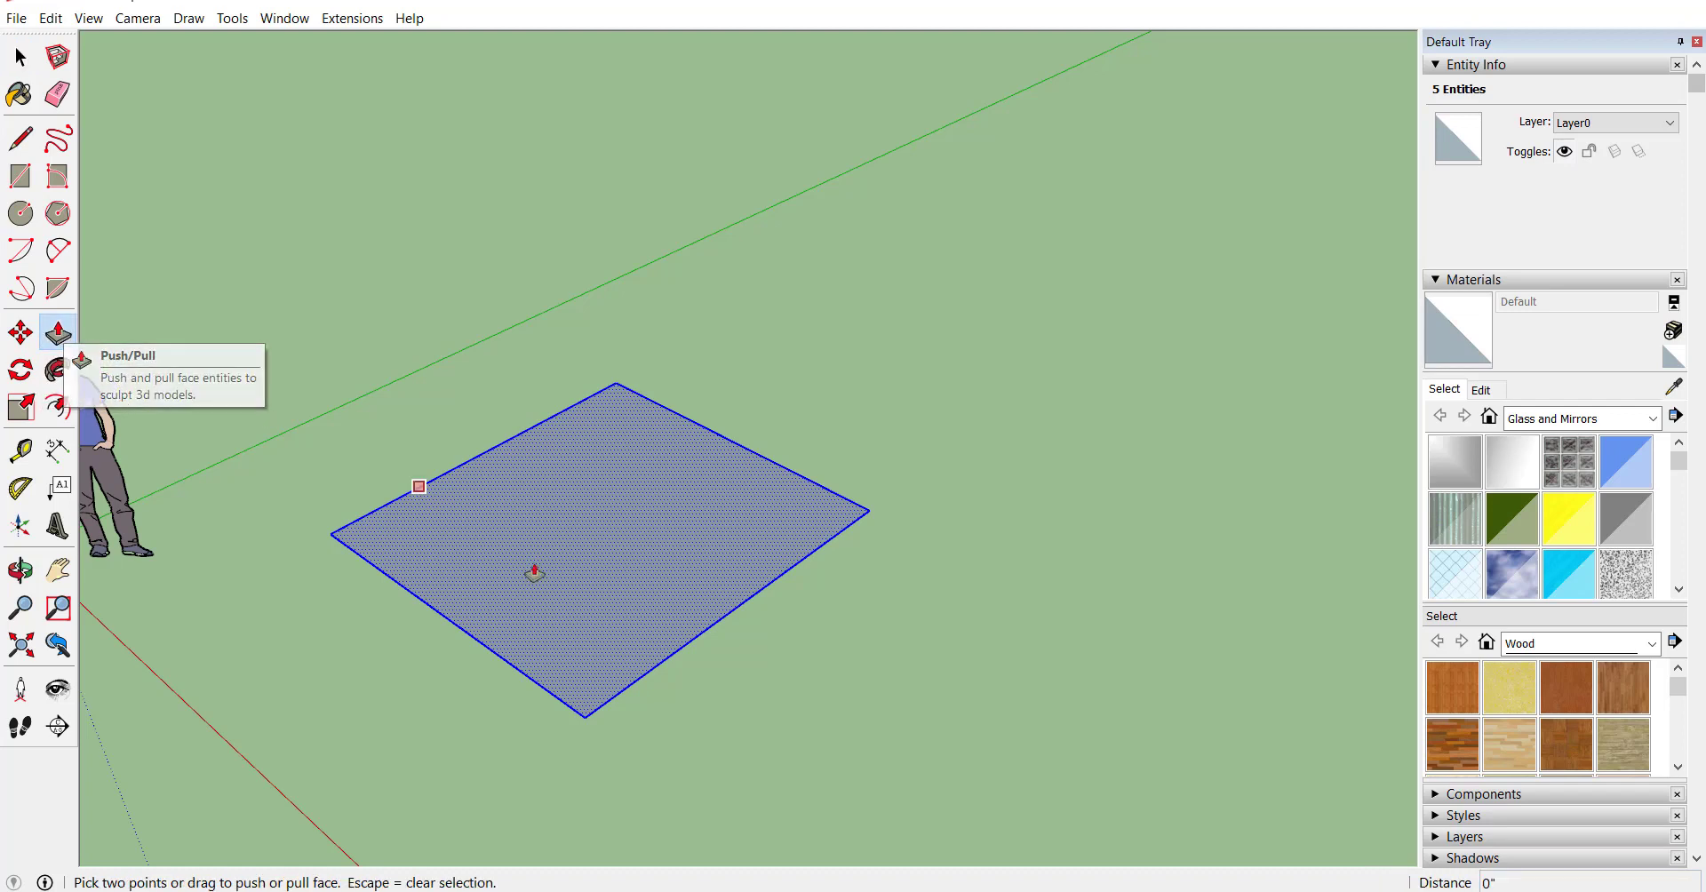
left_click(553, 571)
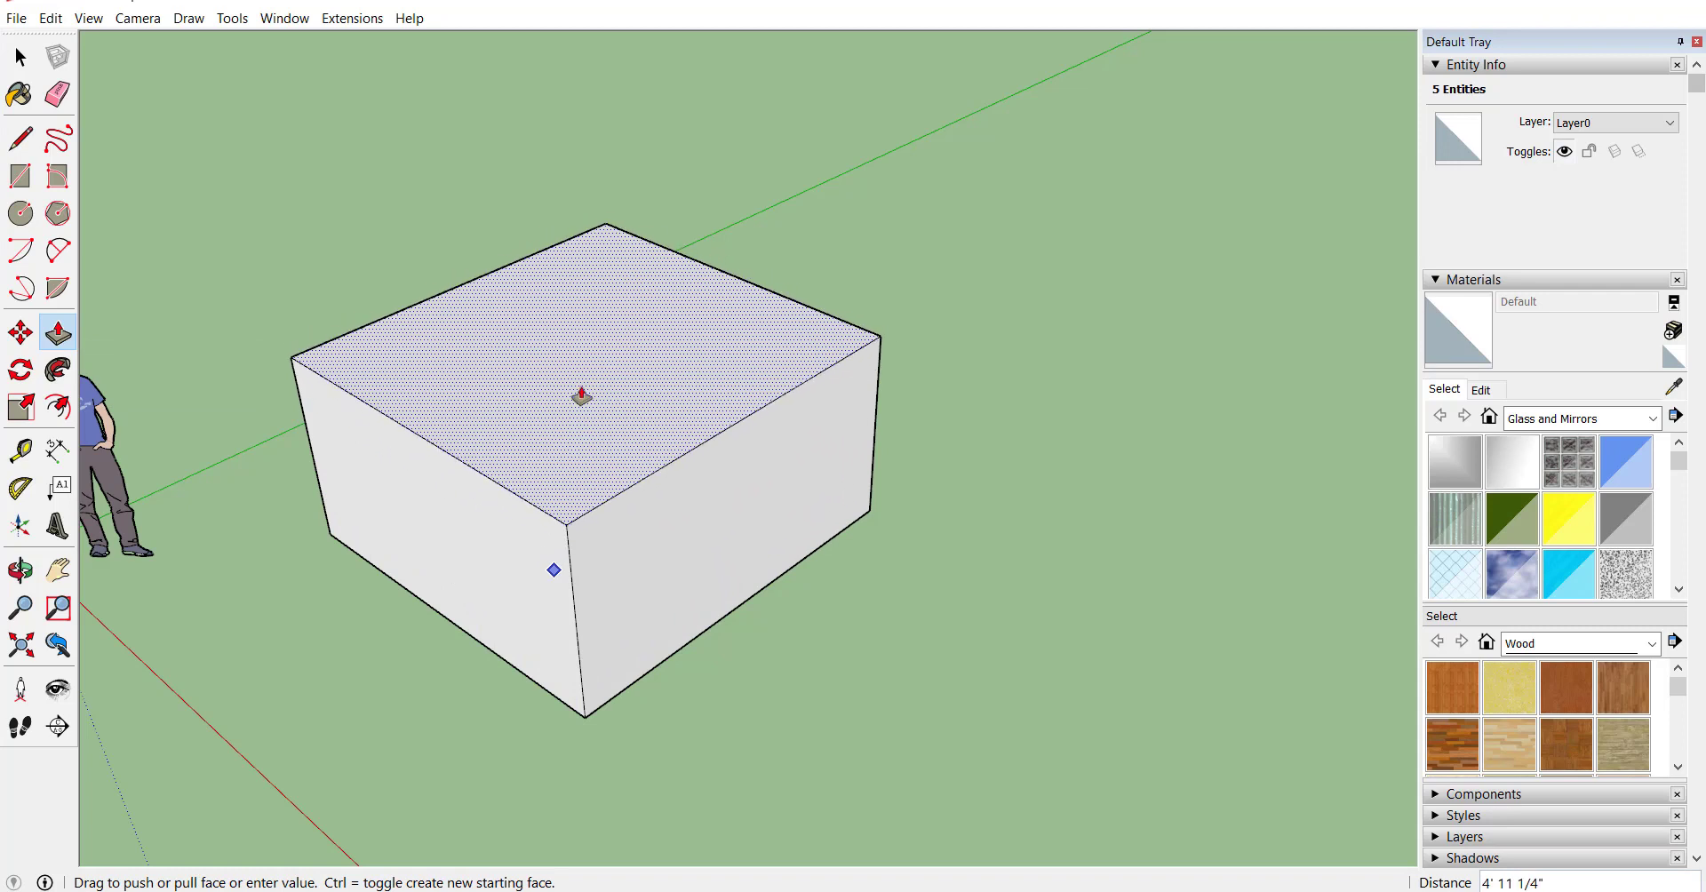
left_click(573, 289)
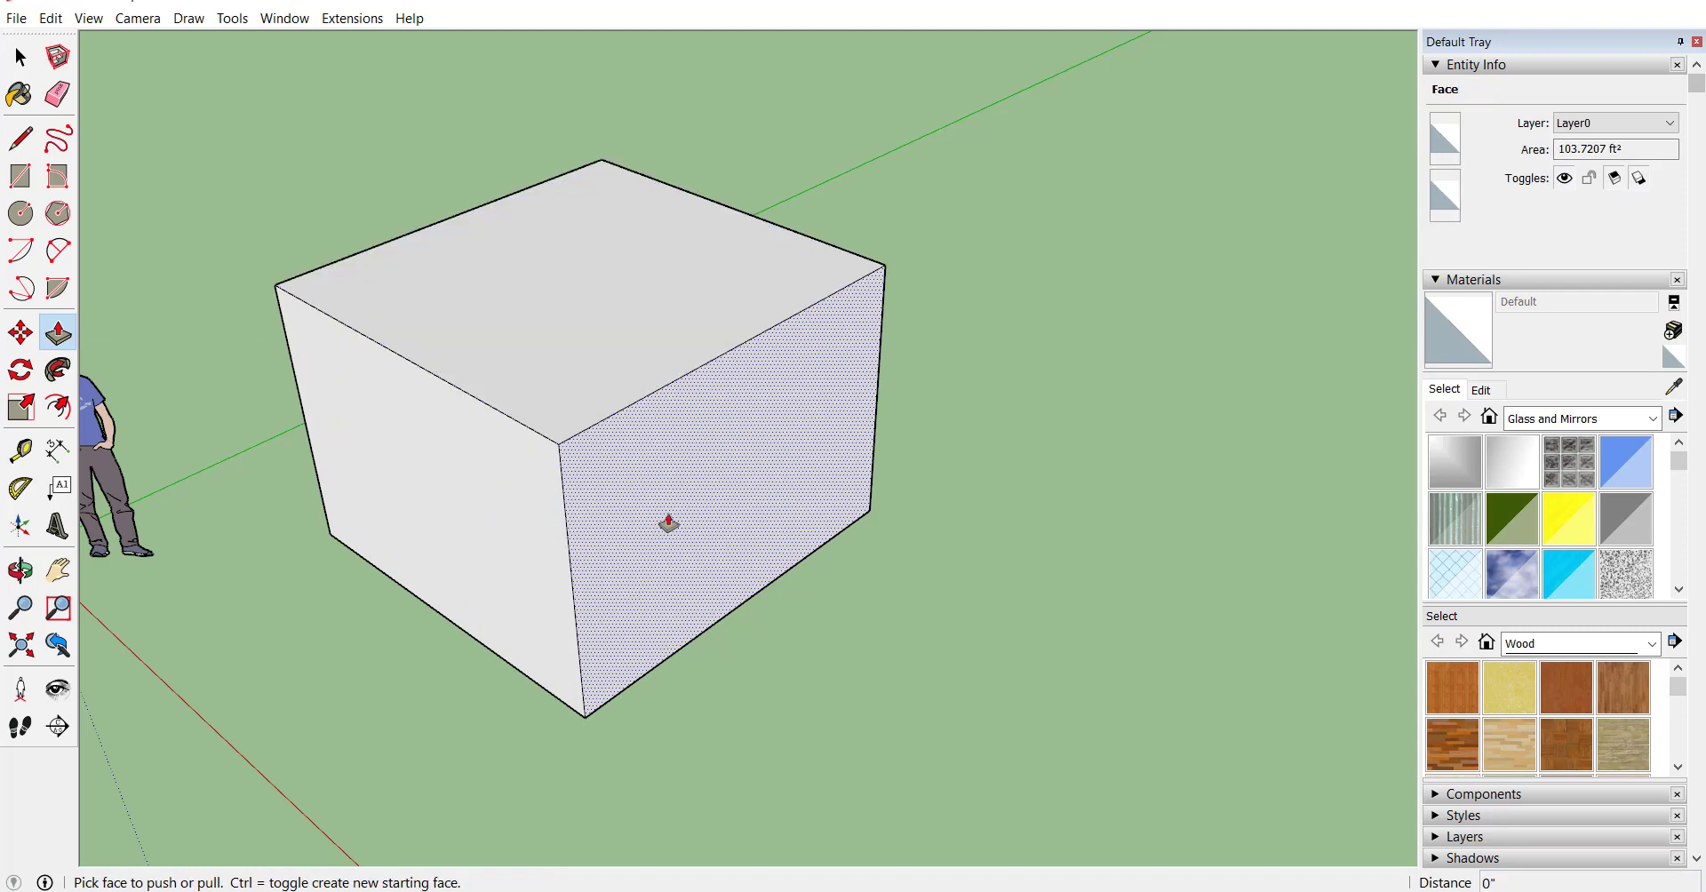
- Pull two adjacent side faces of the box outward, the first about 4' 7" and the second about 5' 3"
left_click(669, 520)
left_click(853, 598)
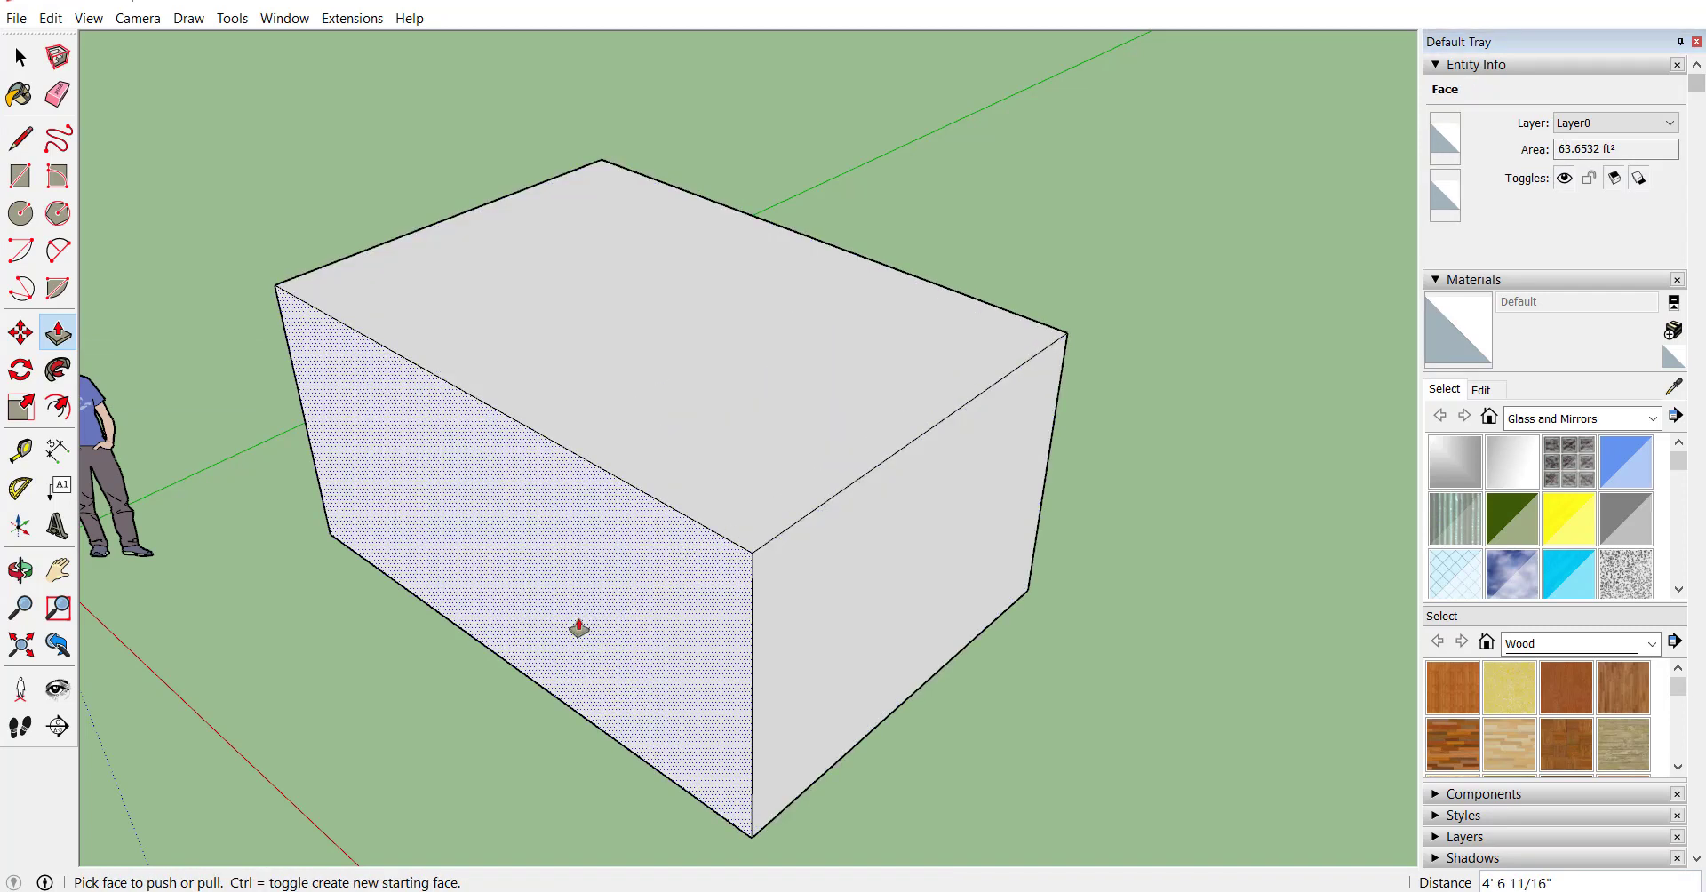
left_click(579, 621)
left_click(435, 667)
- Extend the box's opposite side outward along the green axis and push its top face down about 2' 9 1/2"
middle_click_drag(942, 480, 530, 507)
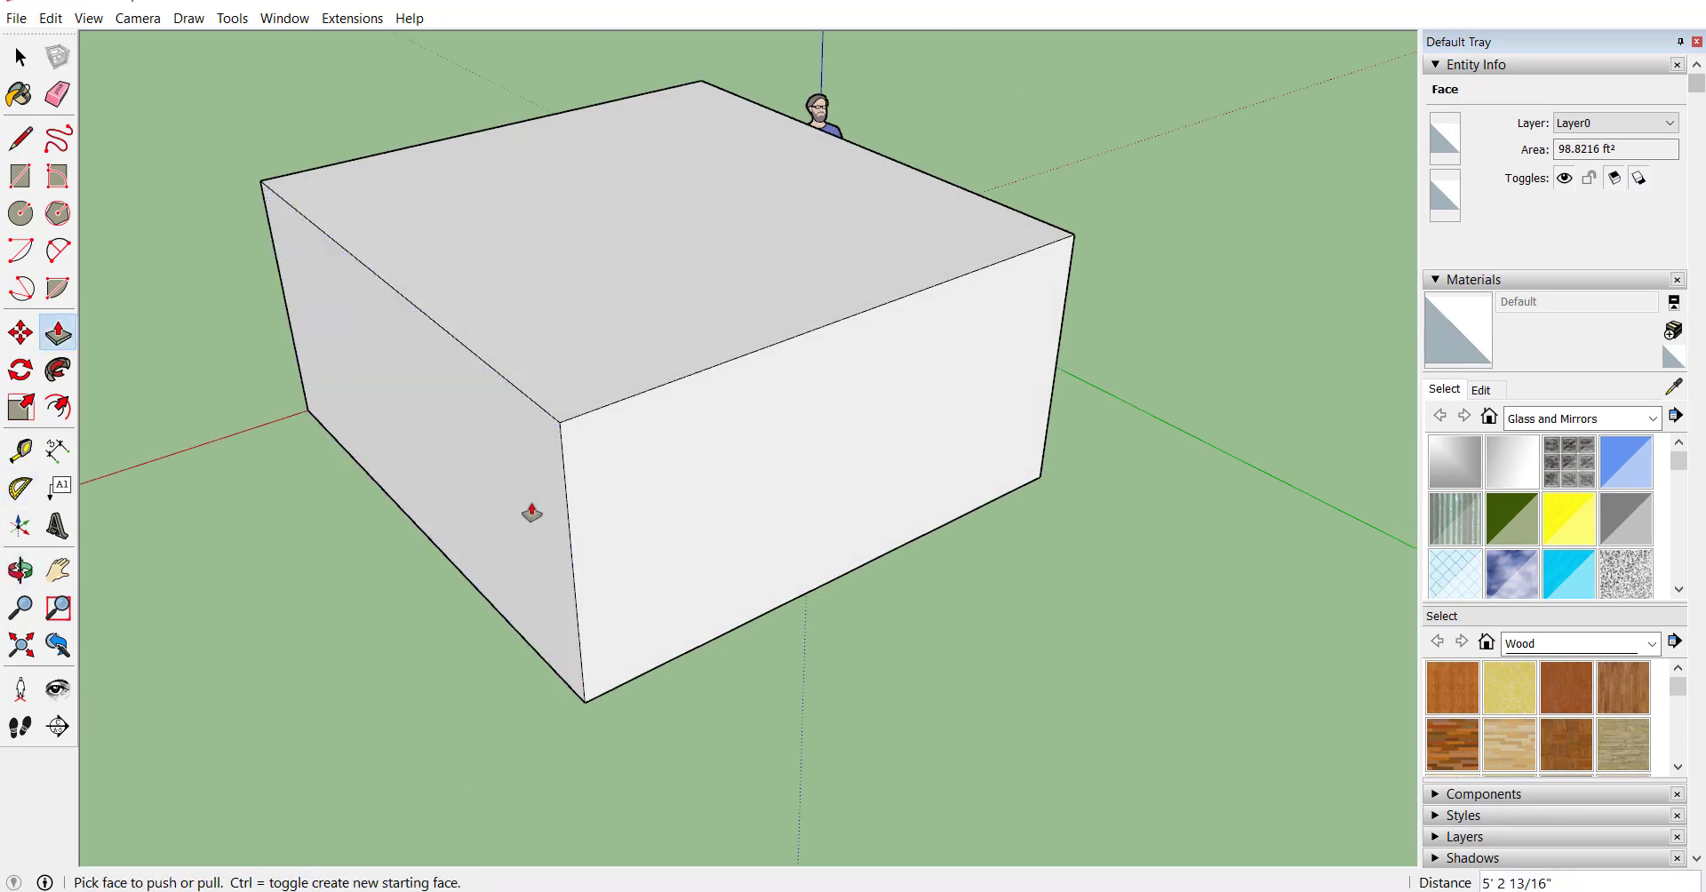
left_click(823, 552)
left_click(846, 554)
left_click(697, 312)
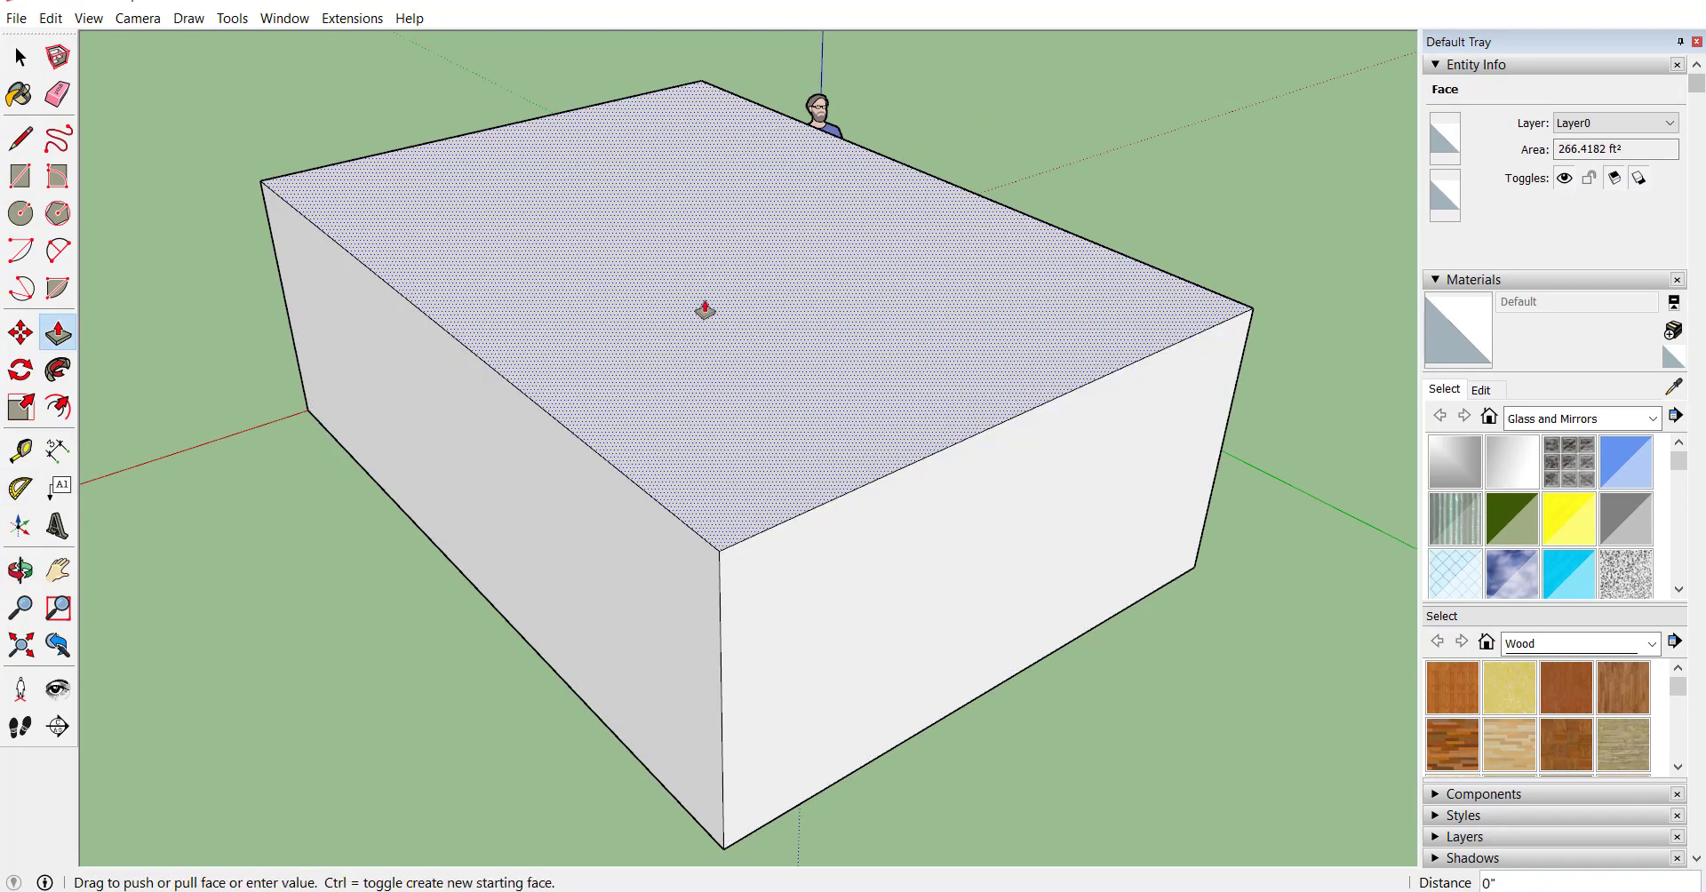
left_click(709, 425)
- Draw a second rectangle on the ground beside the box, further along the green axis
middle_click_drag(285, 540, 686, 445)
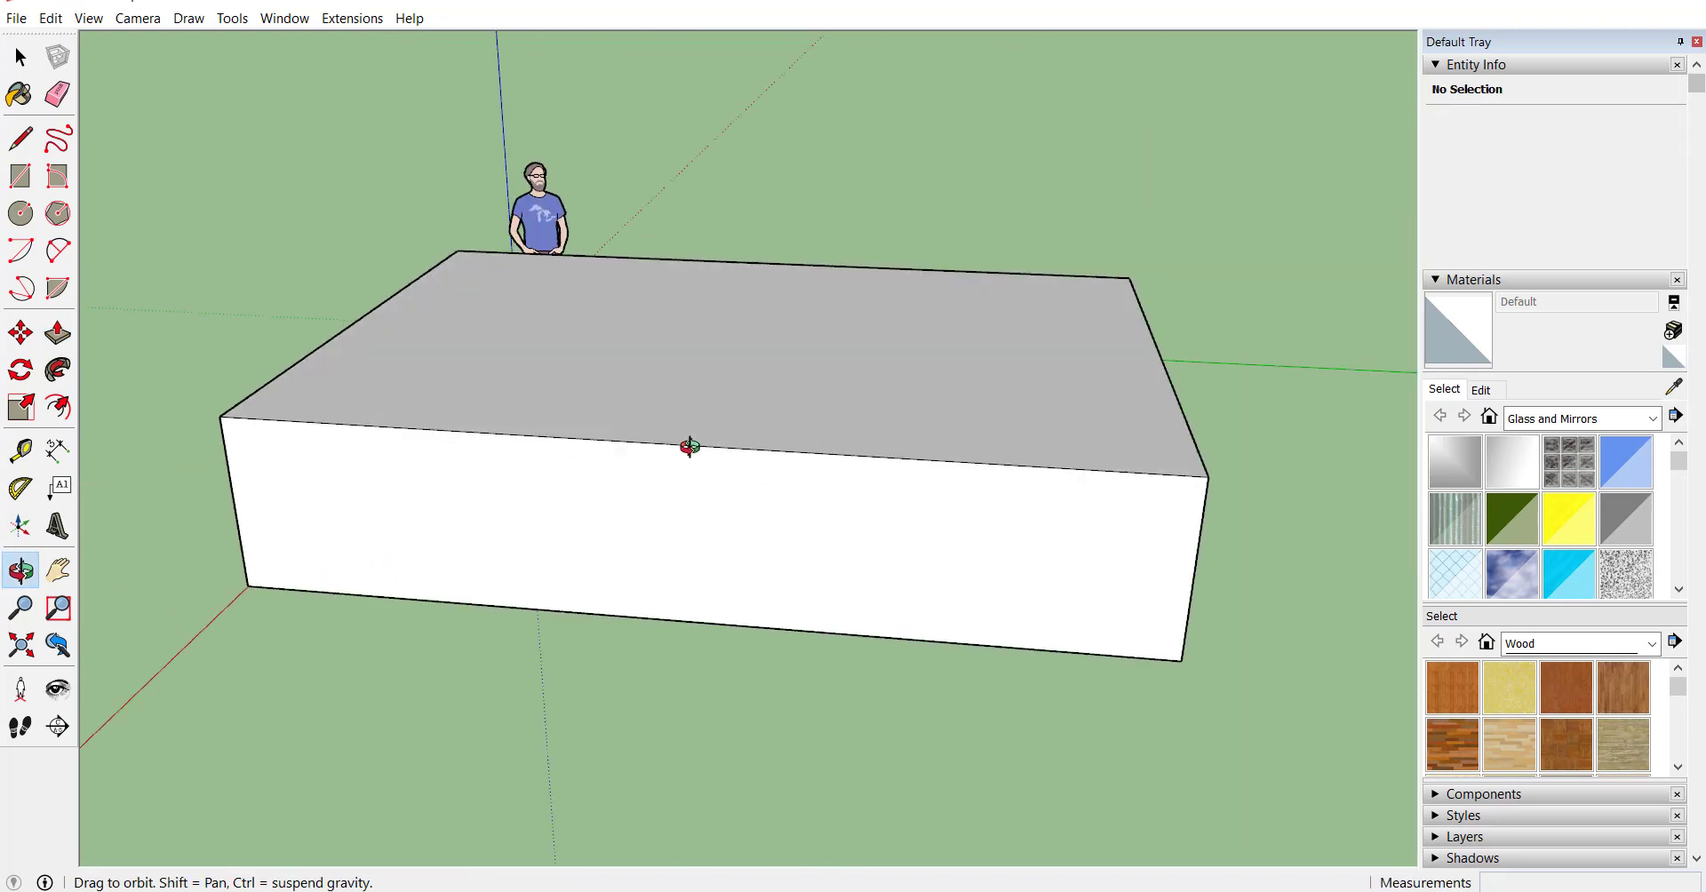
scroll(441, 435, "down", 3)
left_click(20, 176)
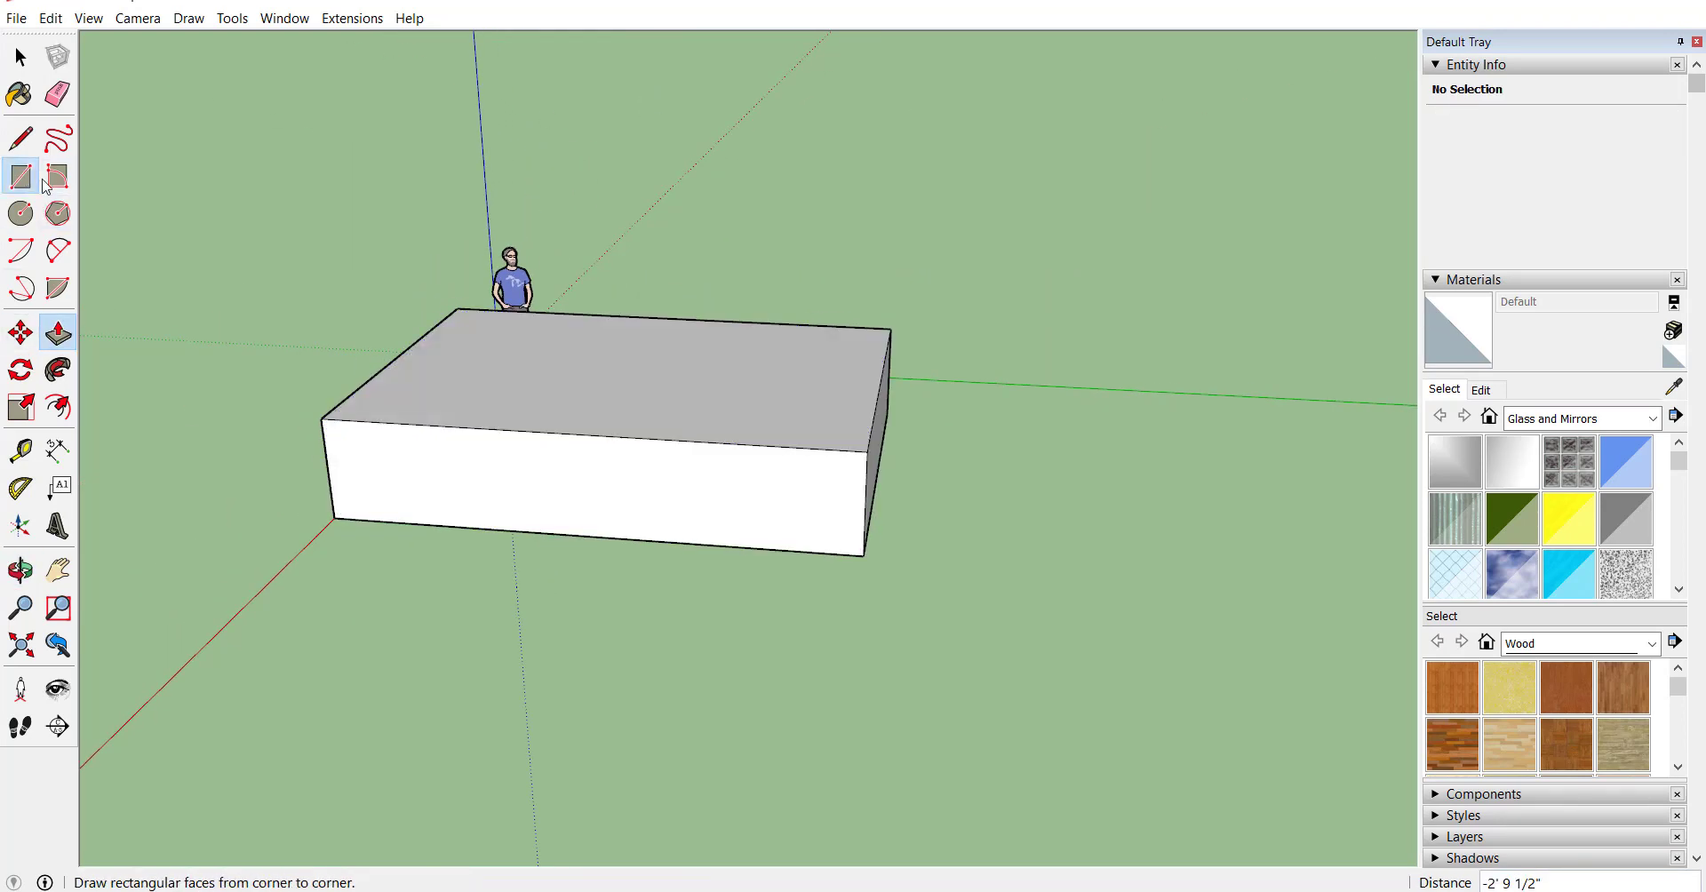
left_click(959, 430)
left_click(1314, 591)
- Extrude the second rectangle to the same height as the first box by referencing its top face
key("p")
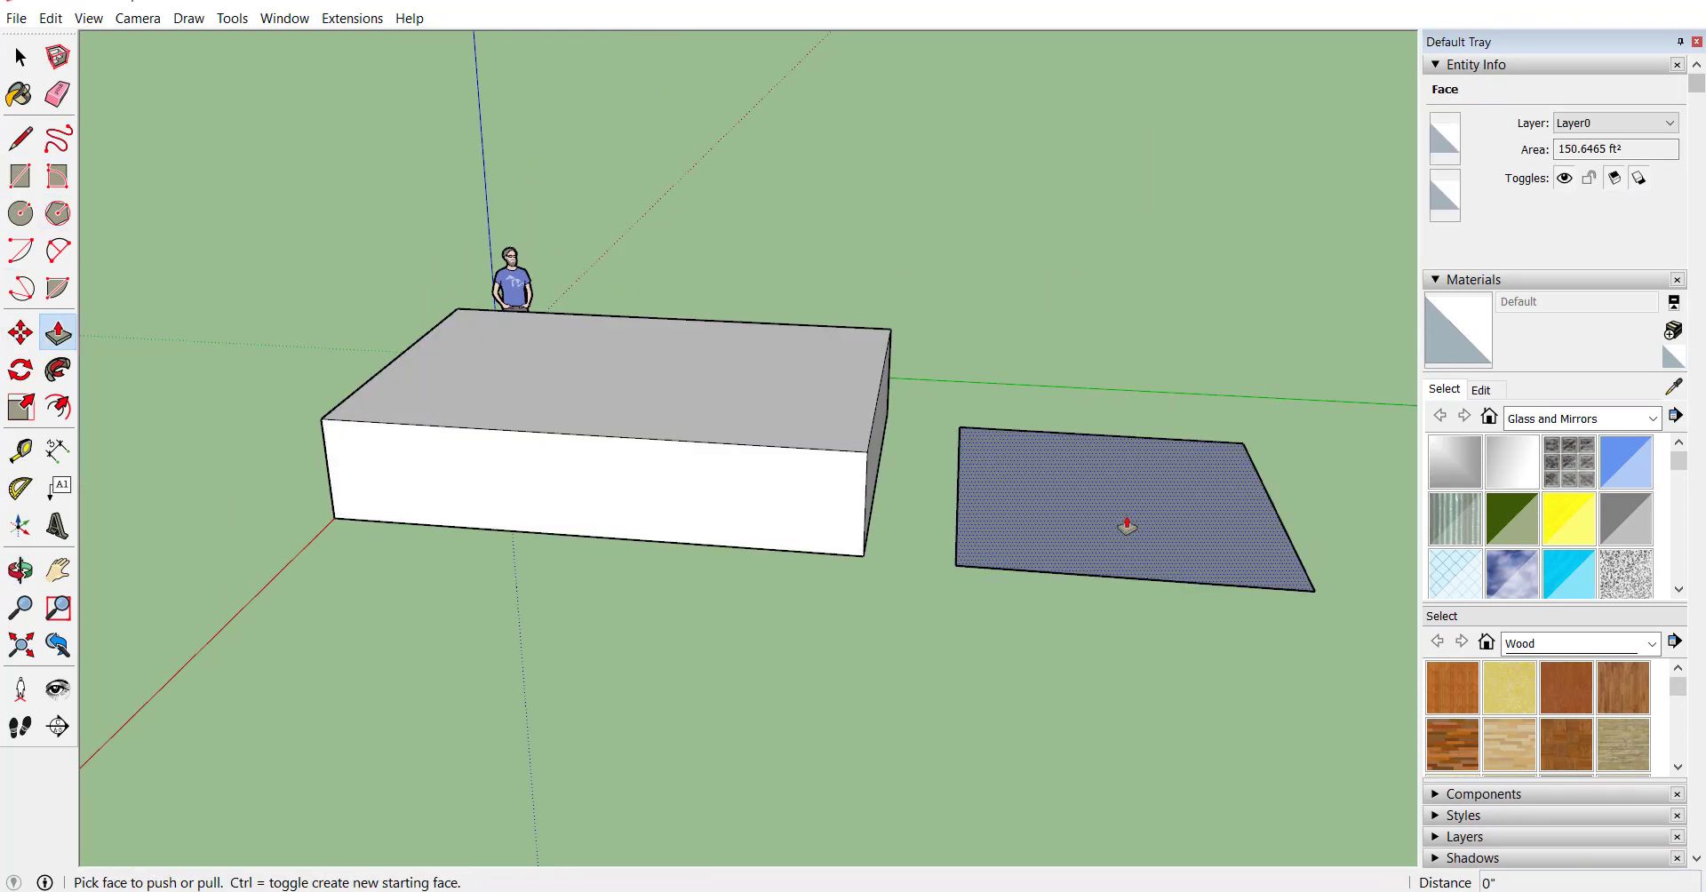
left_click(1036, 502)
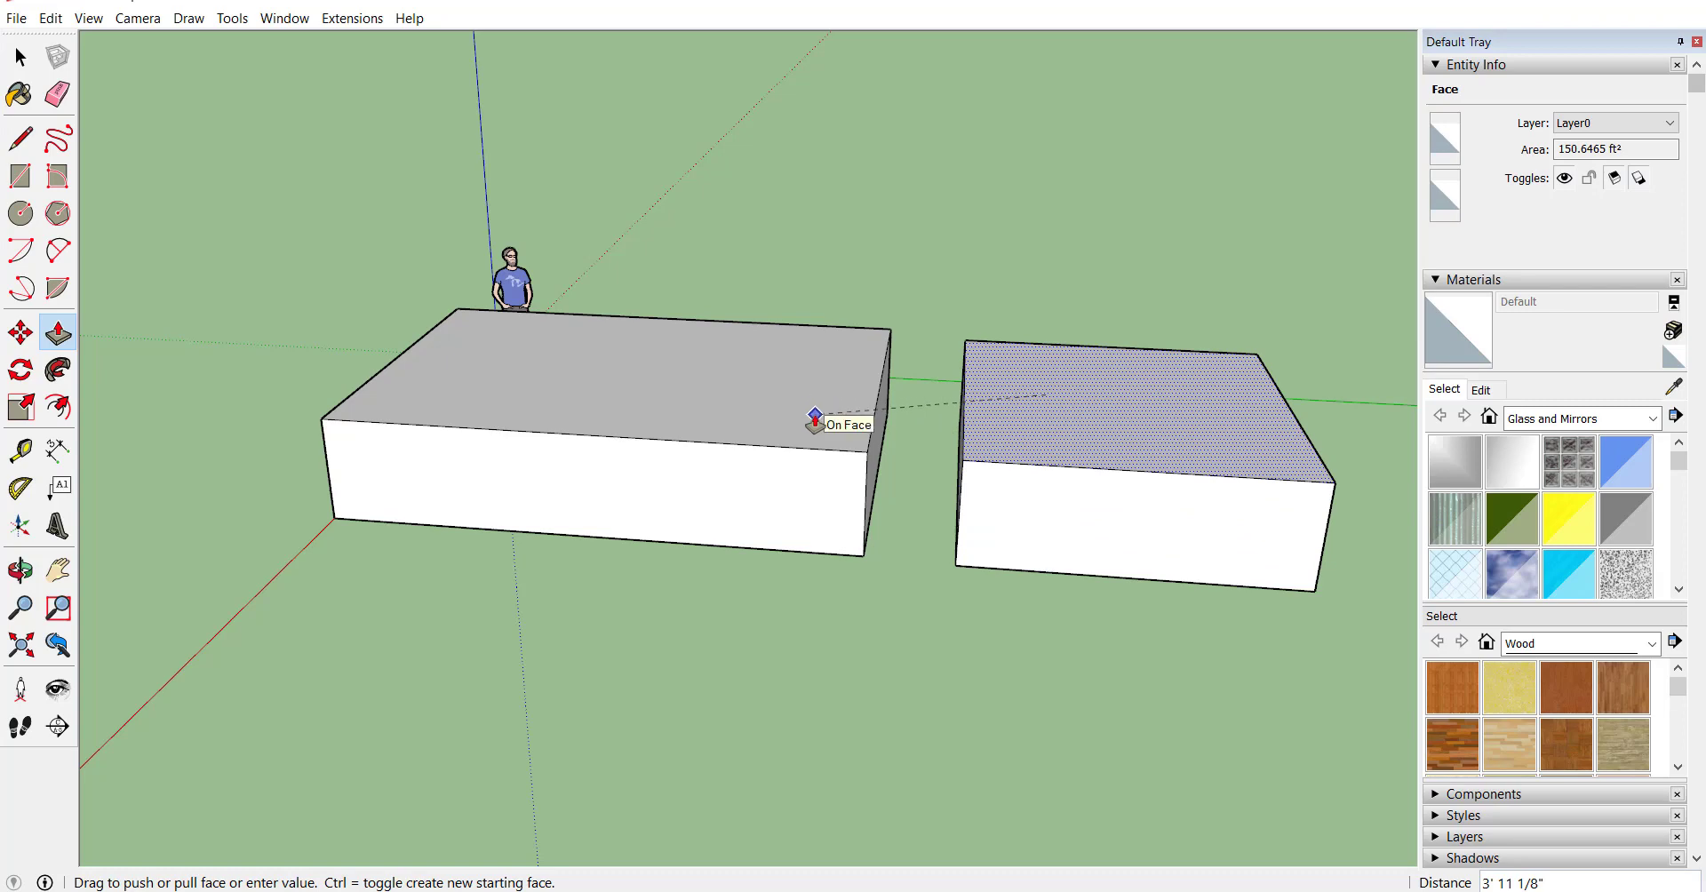
left_click(814, 417)
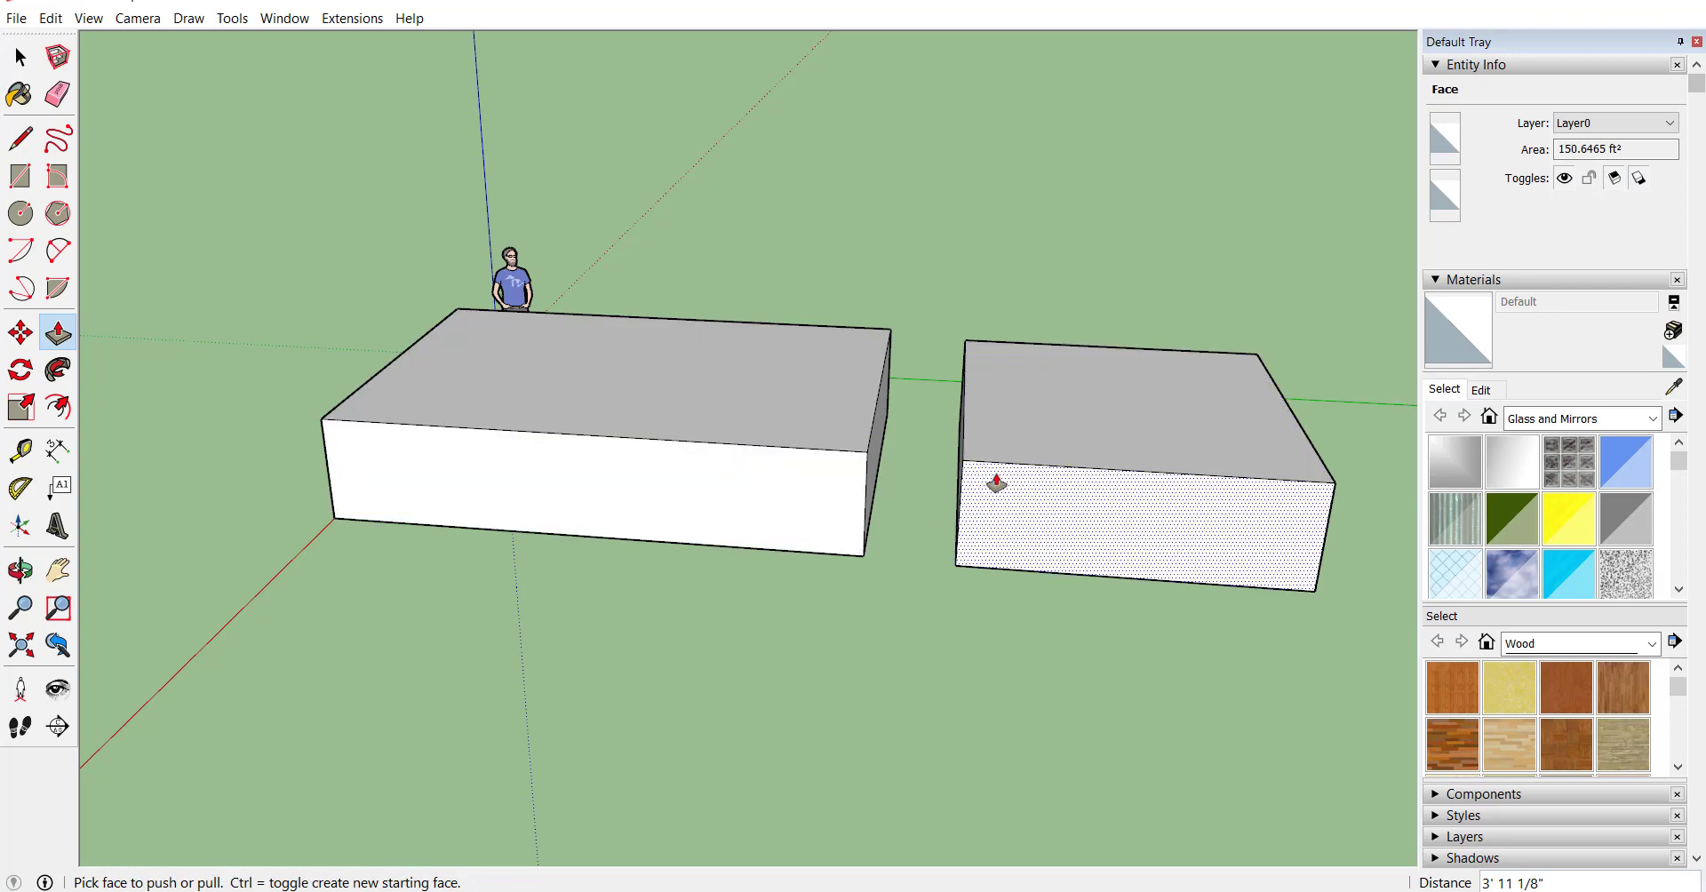
- Push/Pull the second box's two side faces parallel to the green axis flush with the first box's matching faces
middle_click_drag(1055, 465, 164, 632)
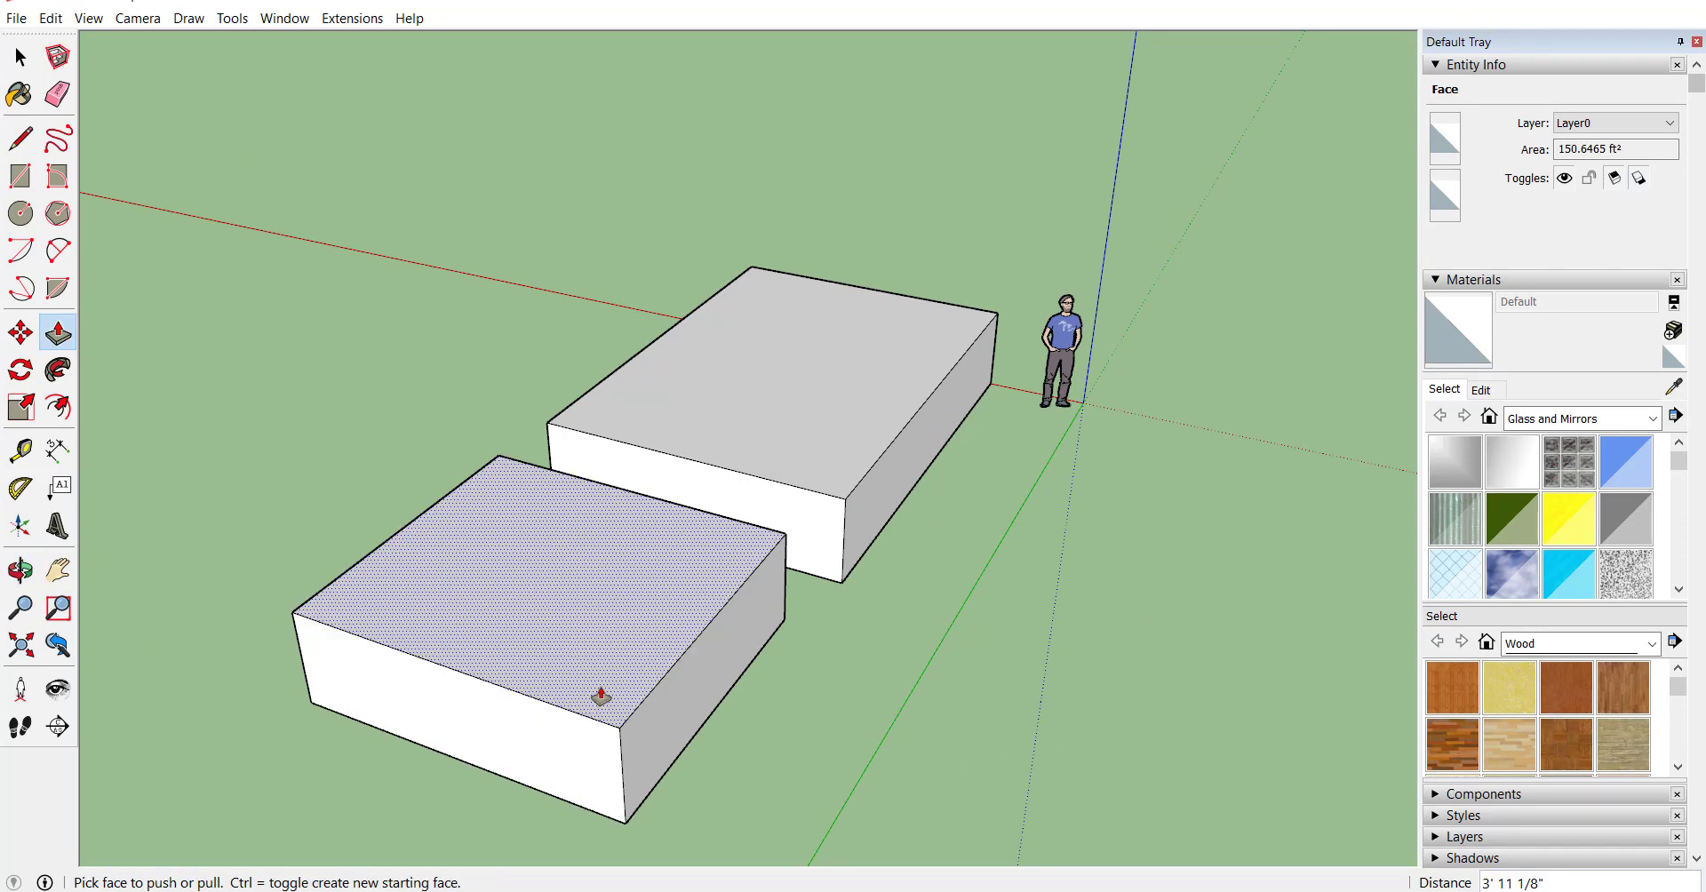
left_click(748, 615)
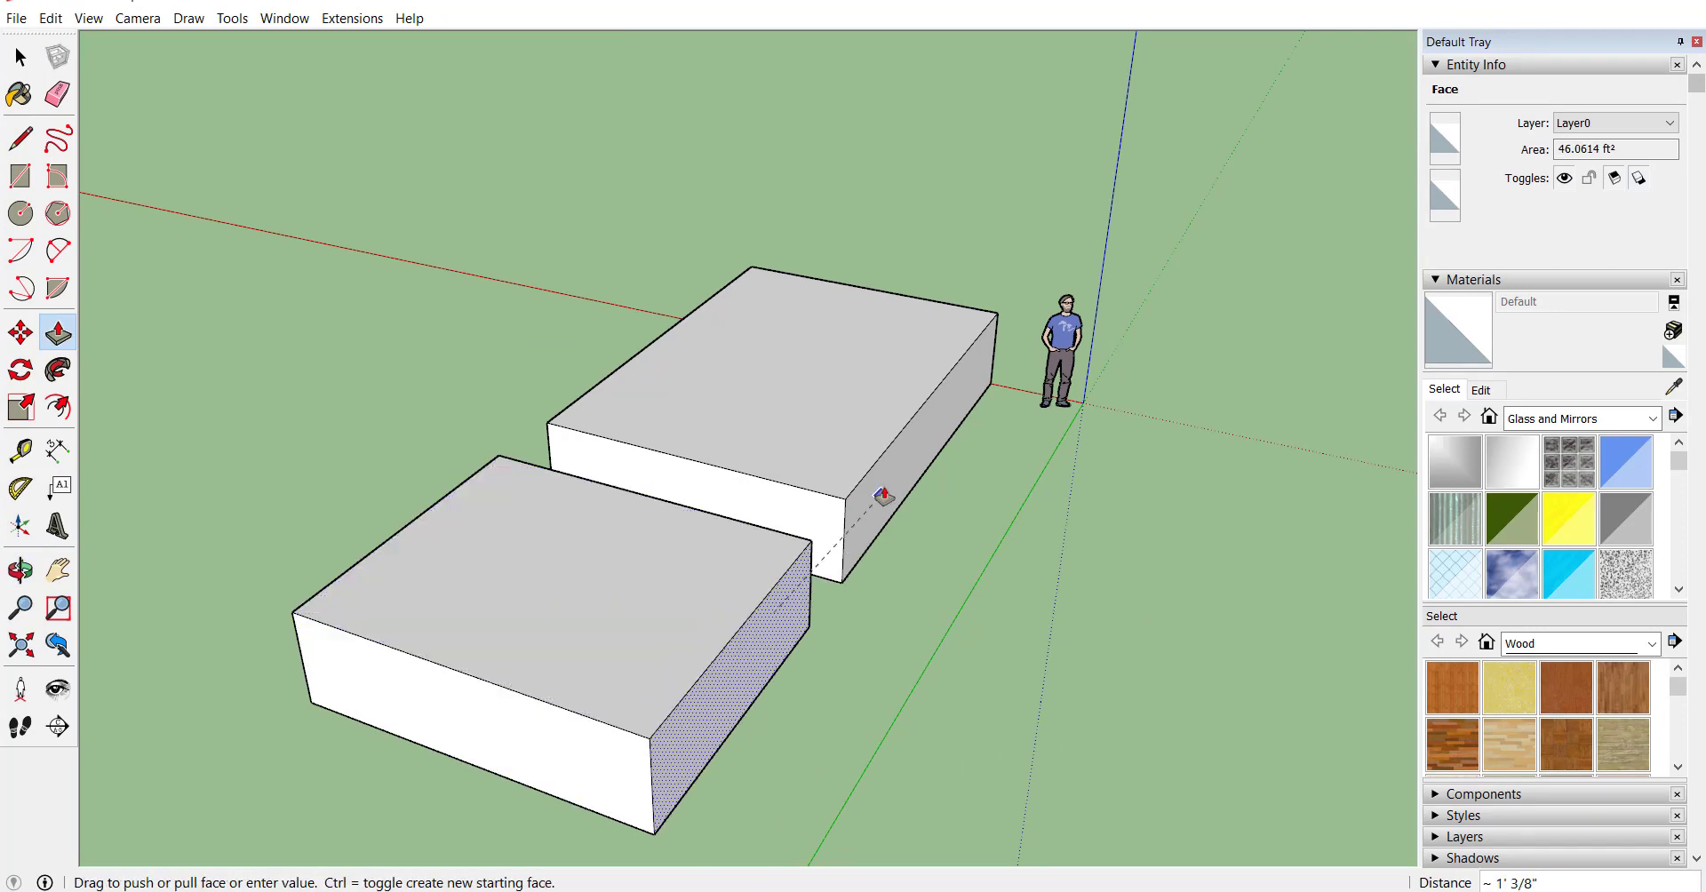
middle_click_drag(122, 713, 964, 591)
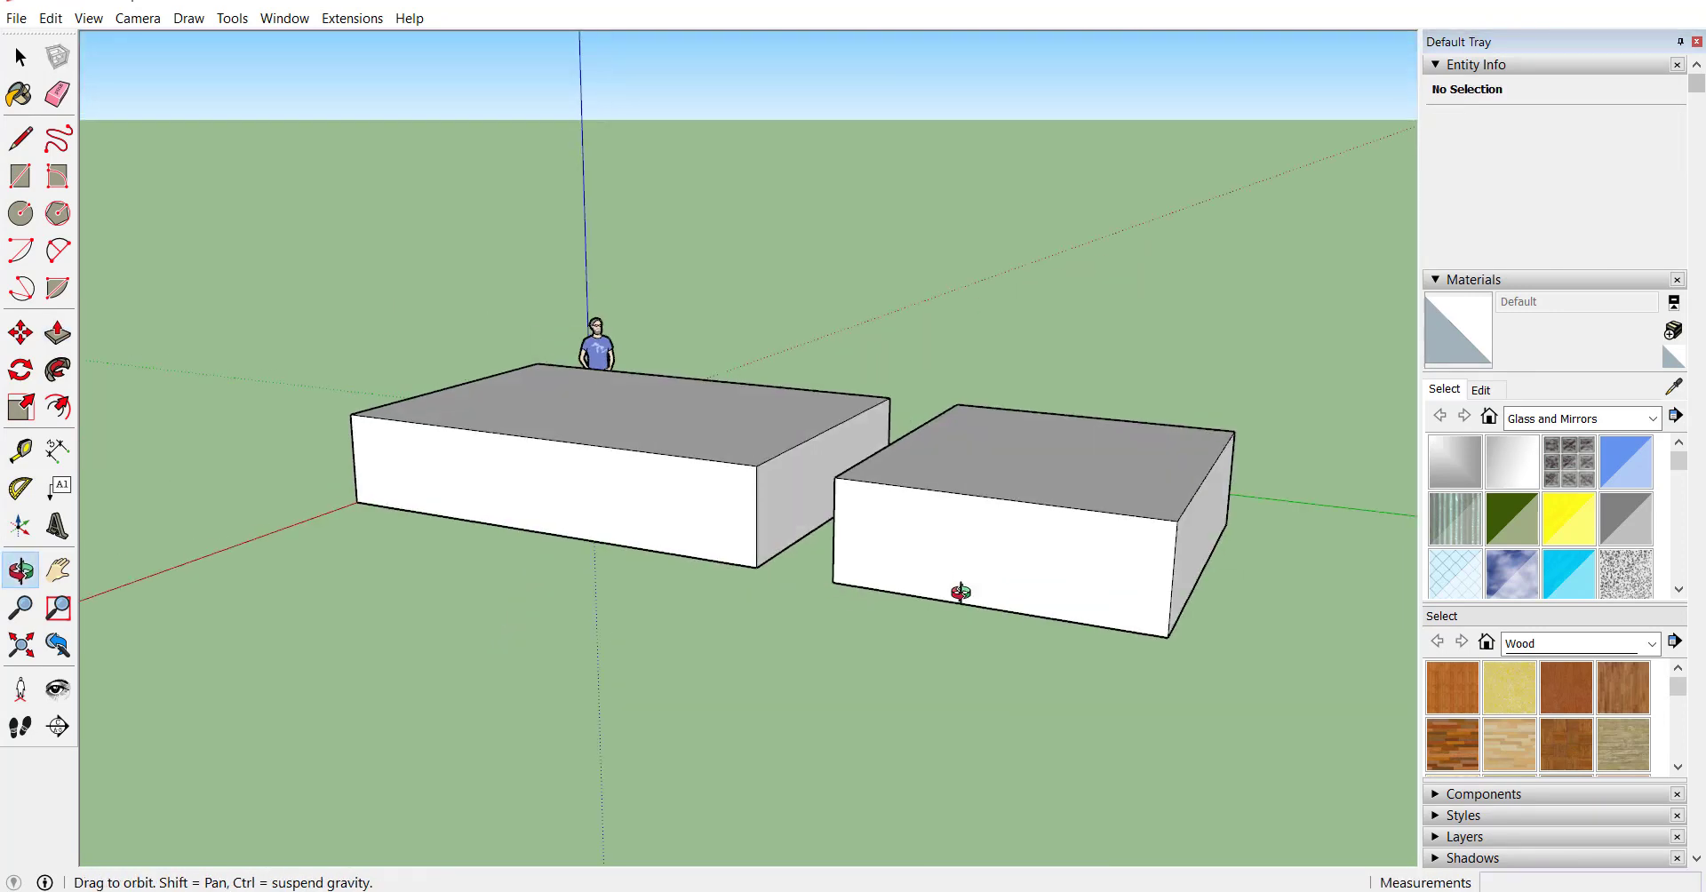
left_click(701, 488)
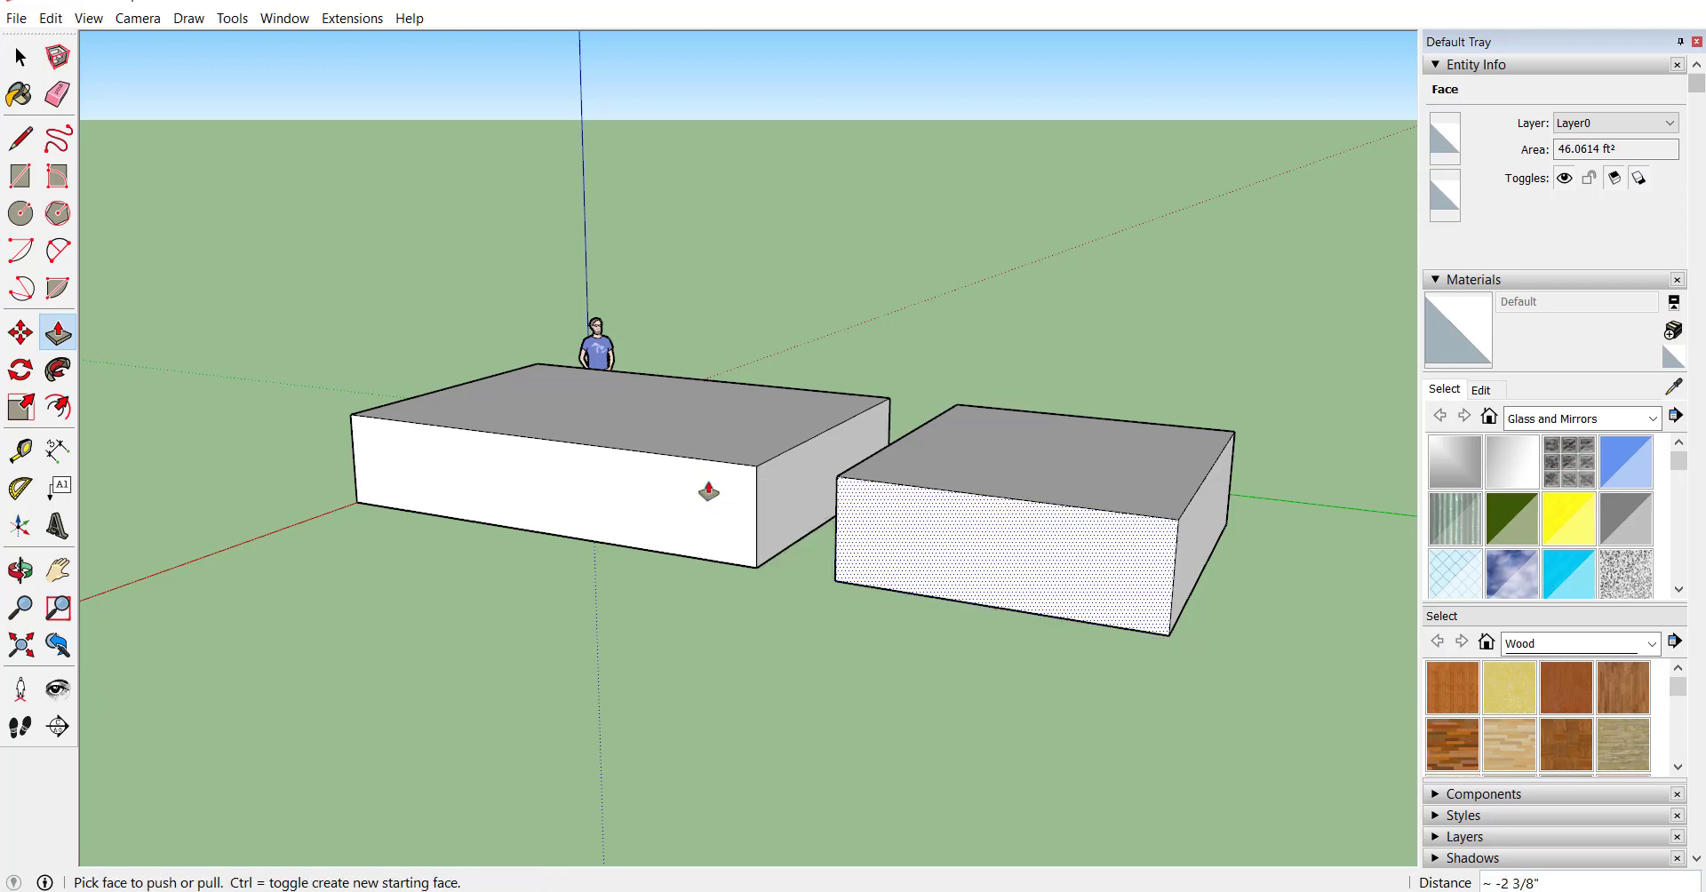
- Select the entire first box and rotate it 90 degrees on the ground plane about its front bottom corner, starting from the red axis
middle_click_drag(701, 488, 823, 552)
scroll(893, 391, "up", 4)
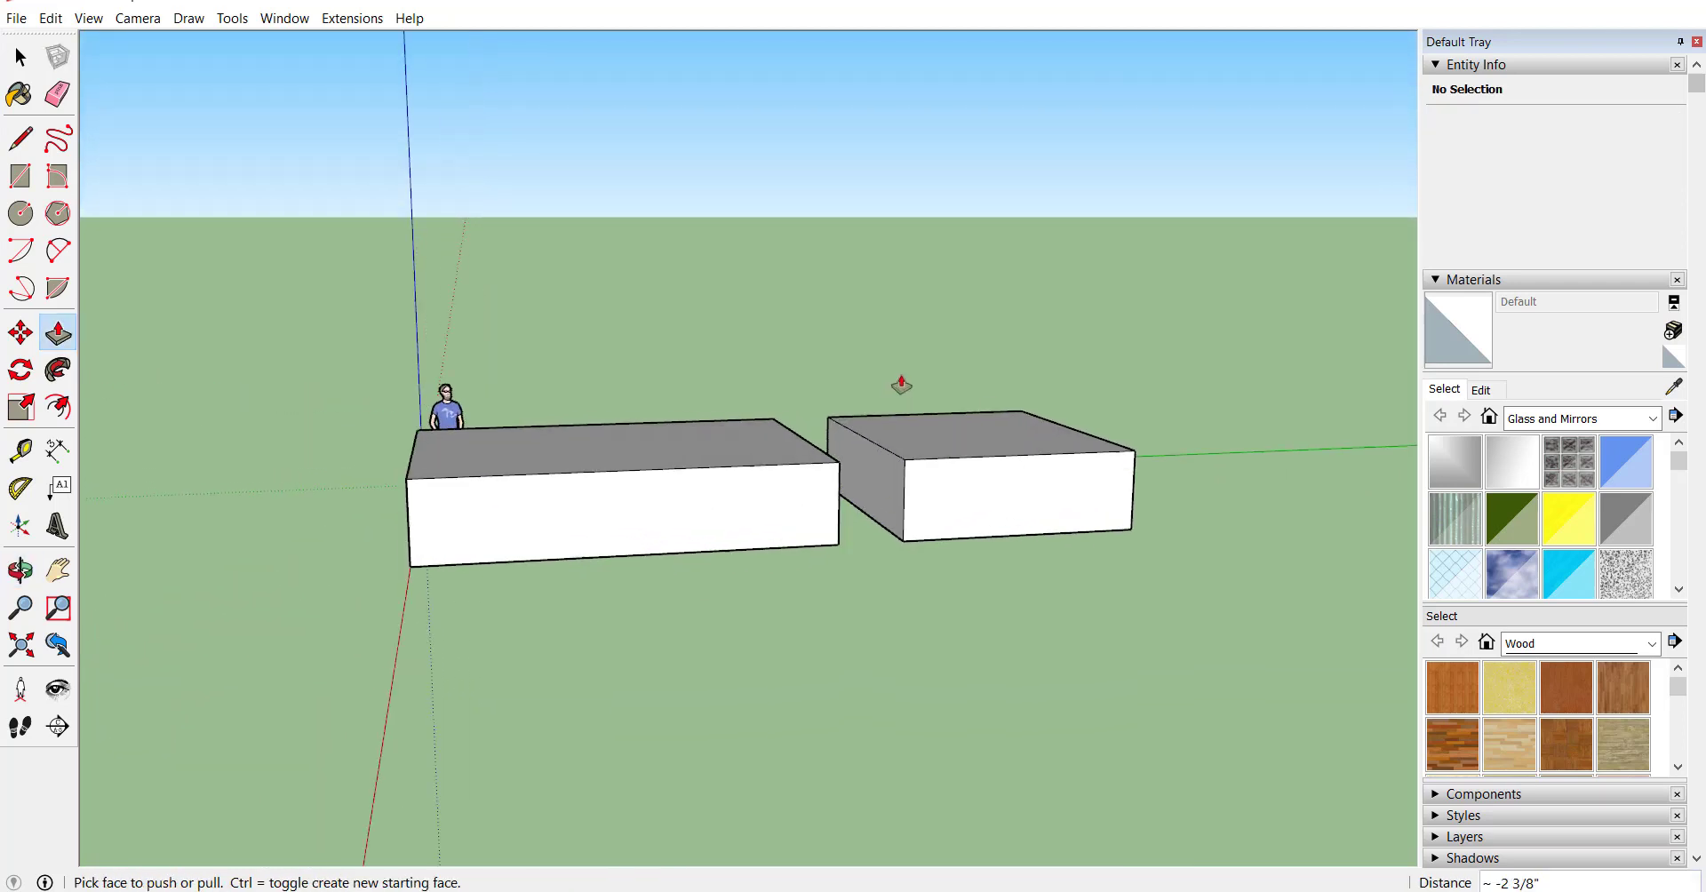
middle_click_drag(754, 382, 669, 615)
key("space")
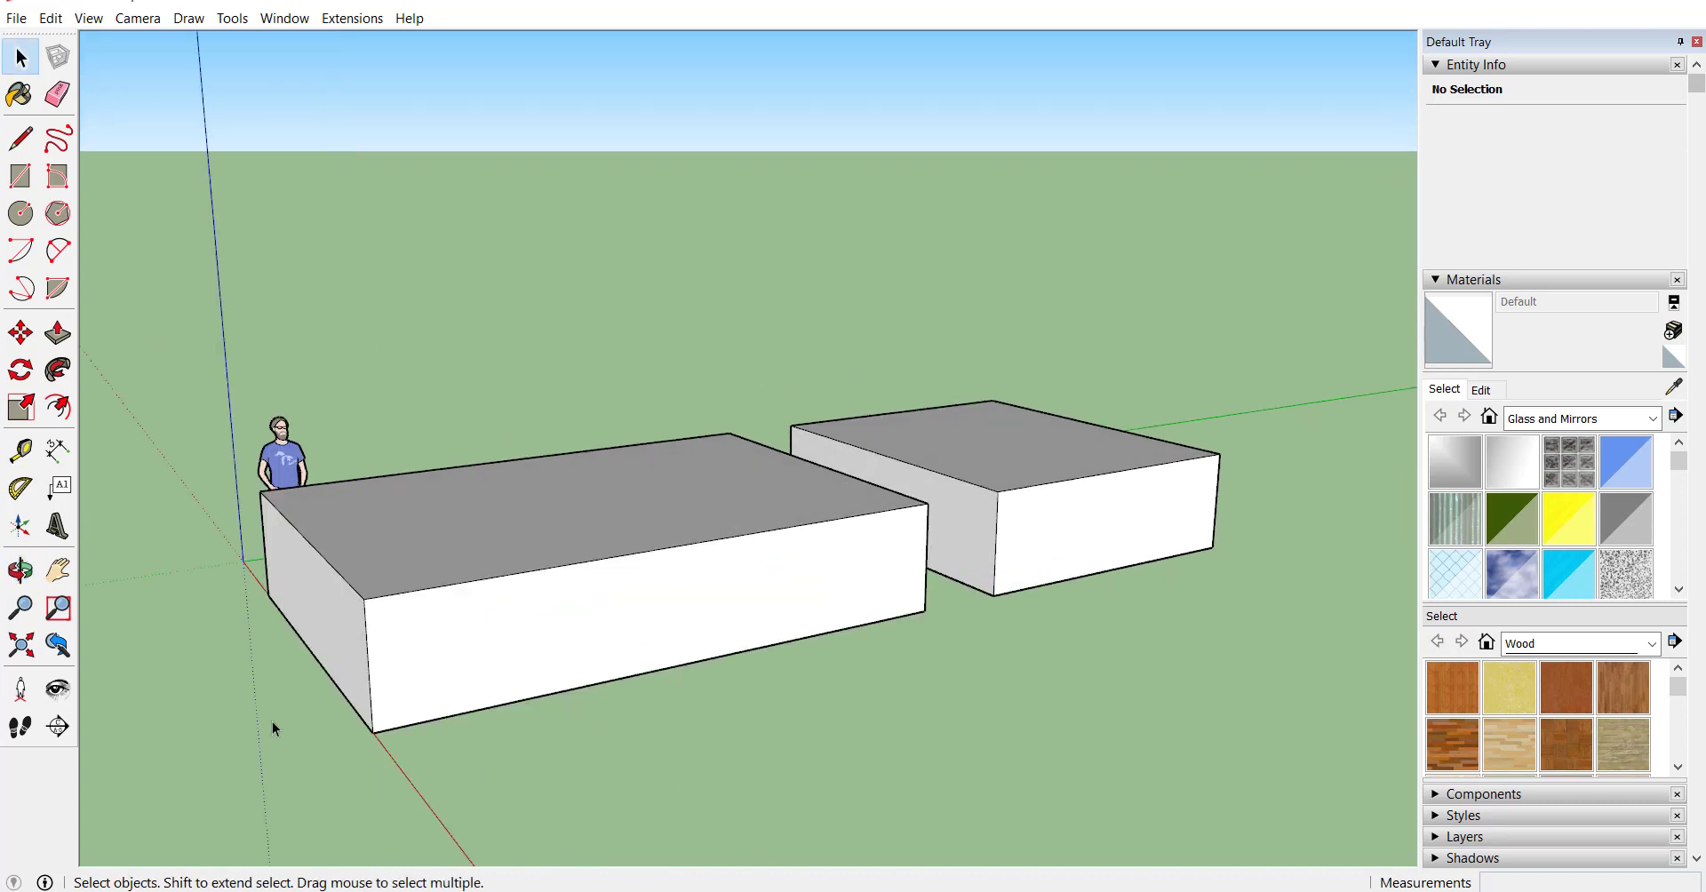
middle_click_drag(272, 722, 532, 711)
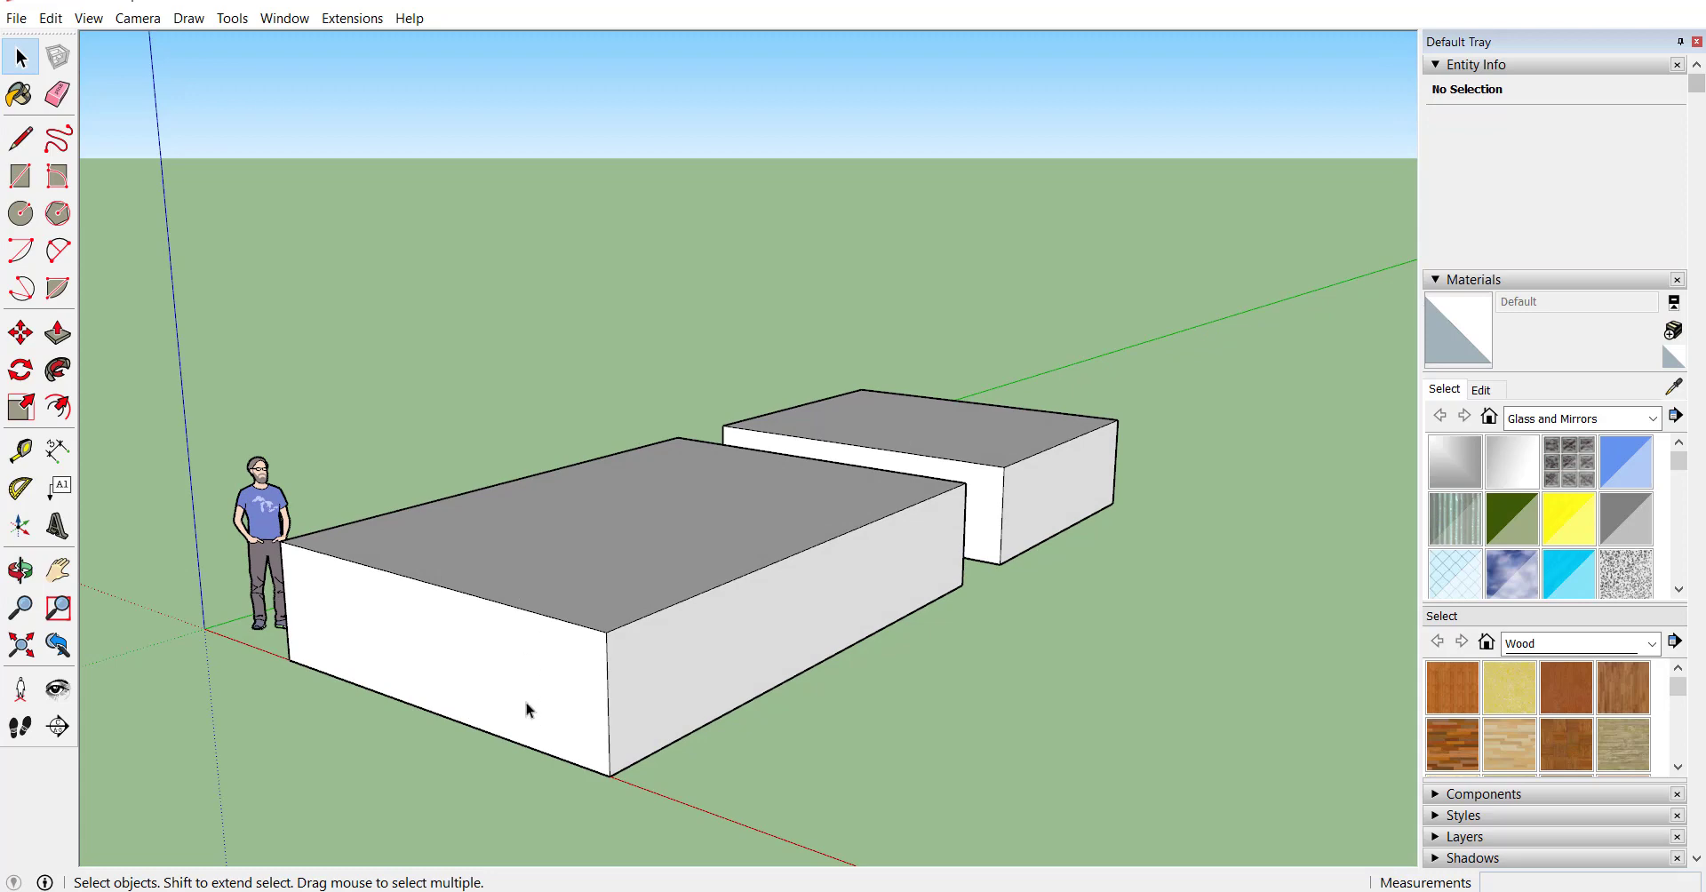
triple_click(556, 681)
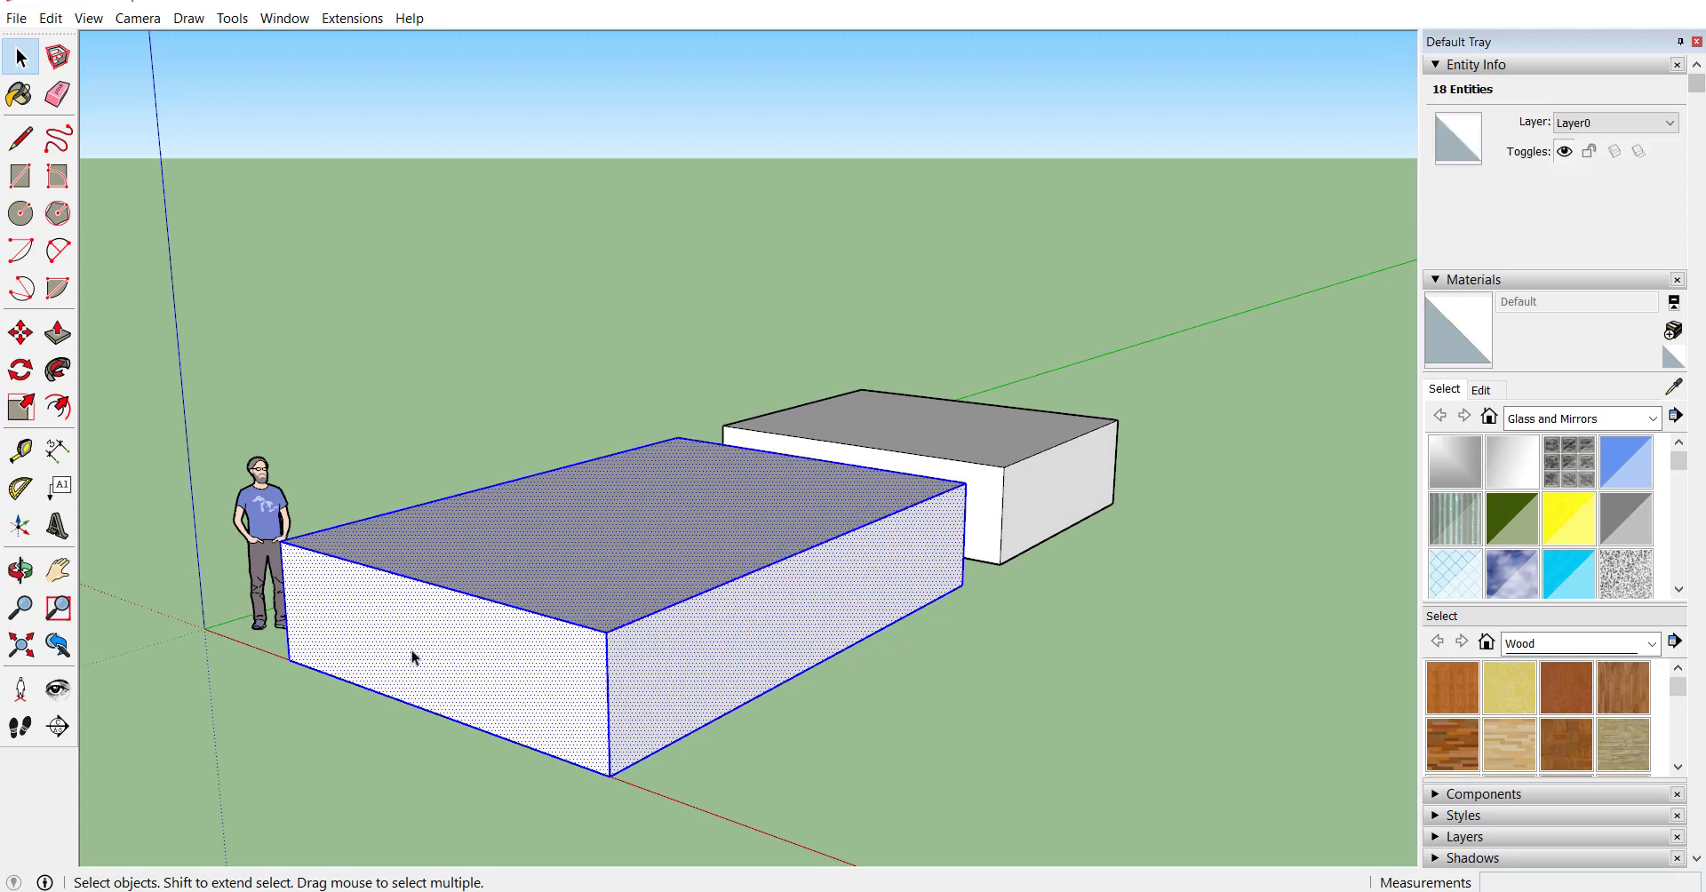
triple_click(570, 659)
left_click(21, 369)
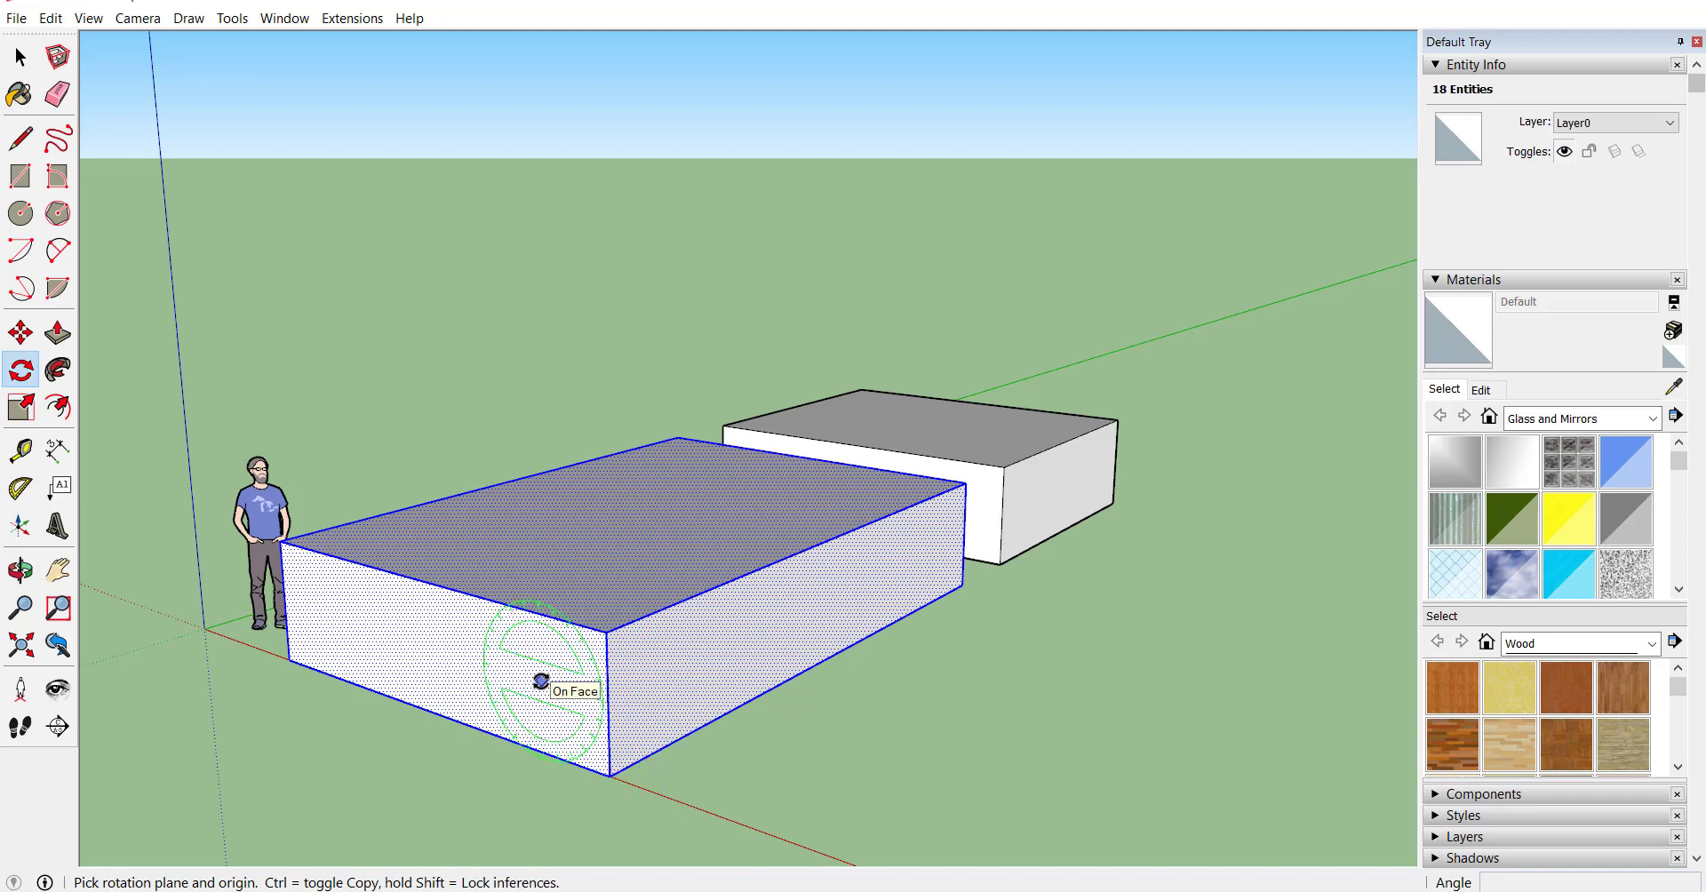
left_click(611, 777)
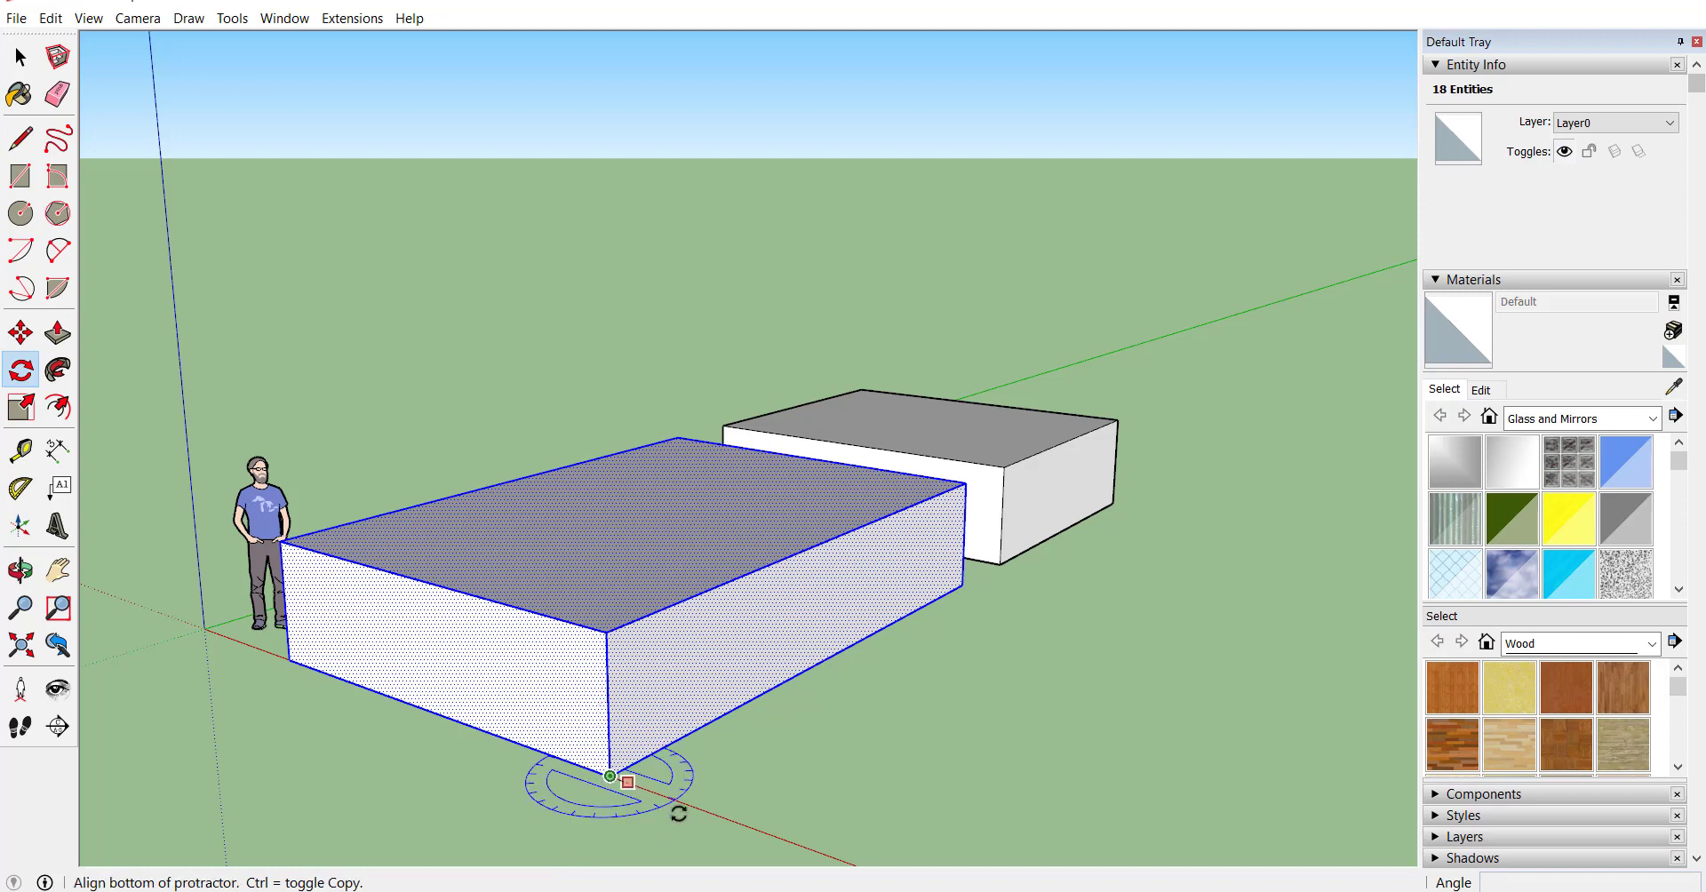
left_click(780, 839)
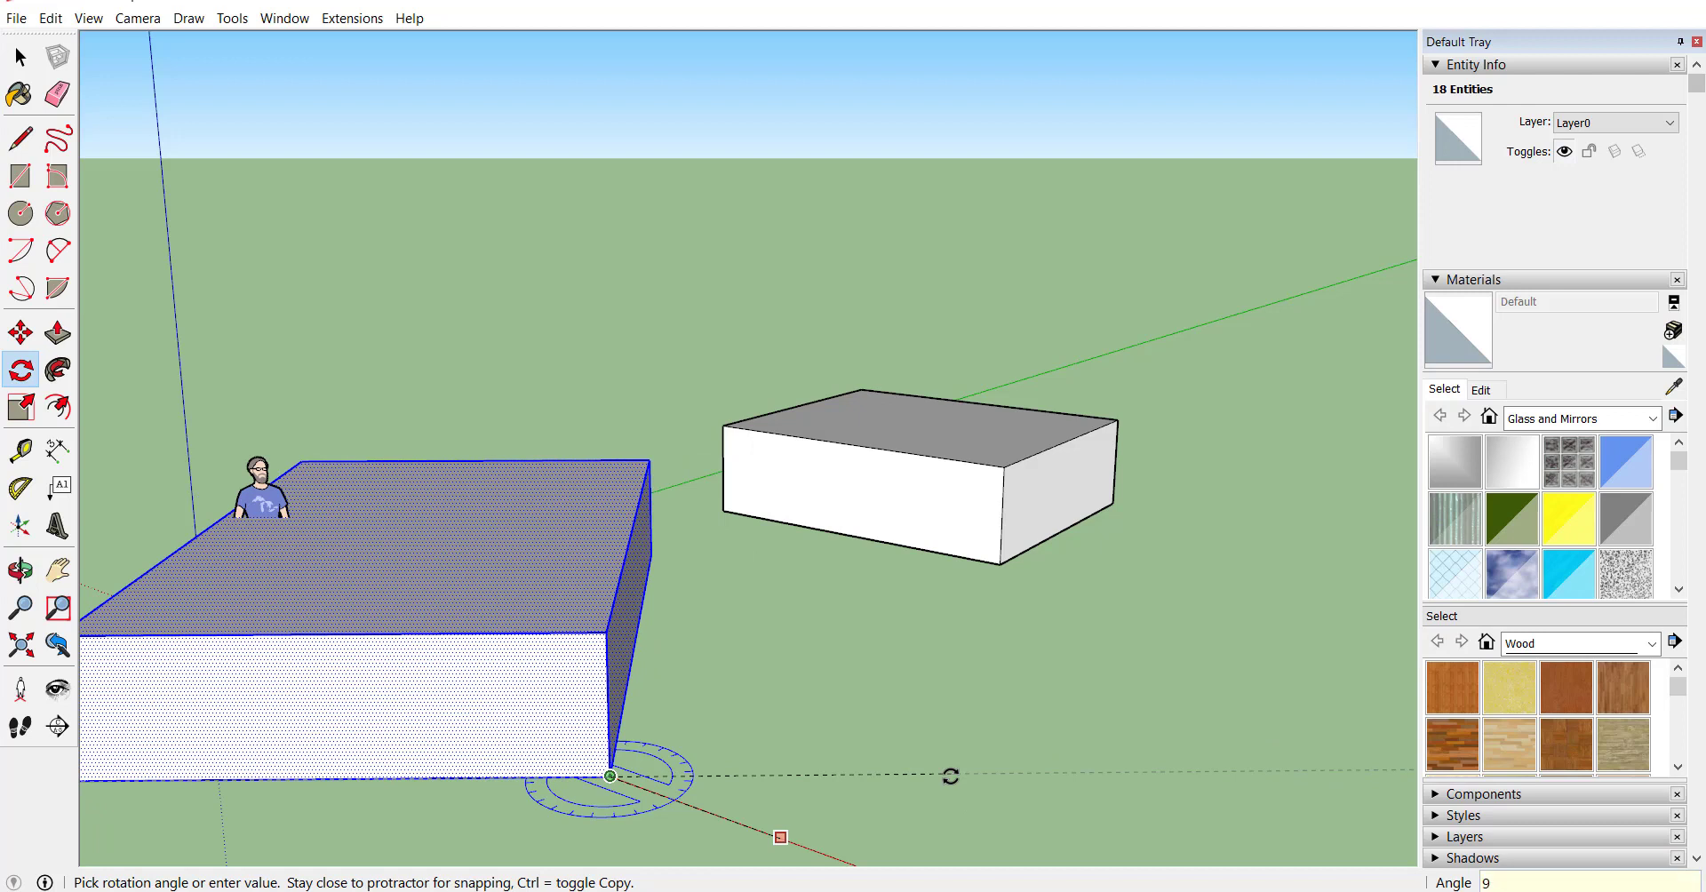
left_click(950, 776)
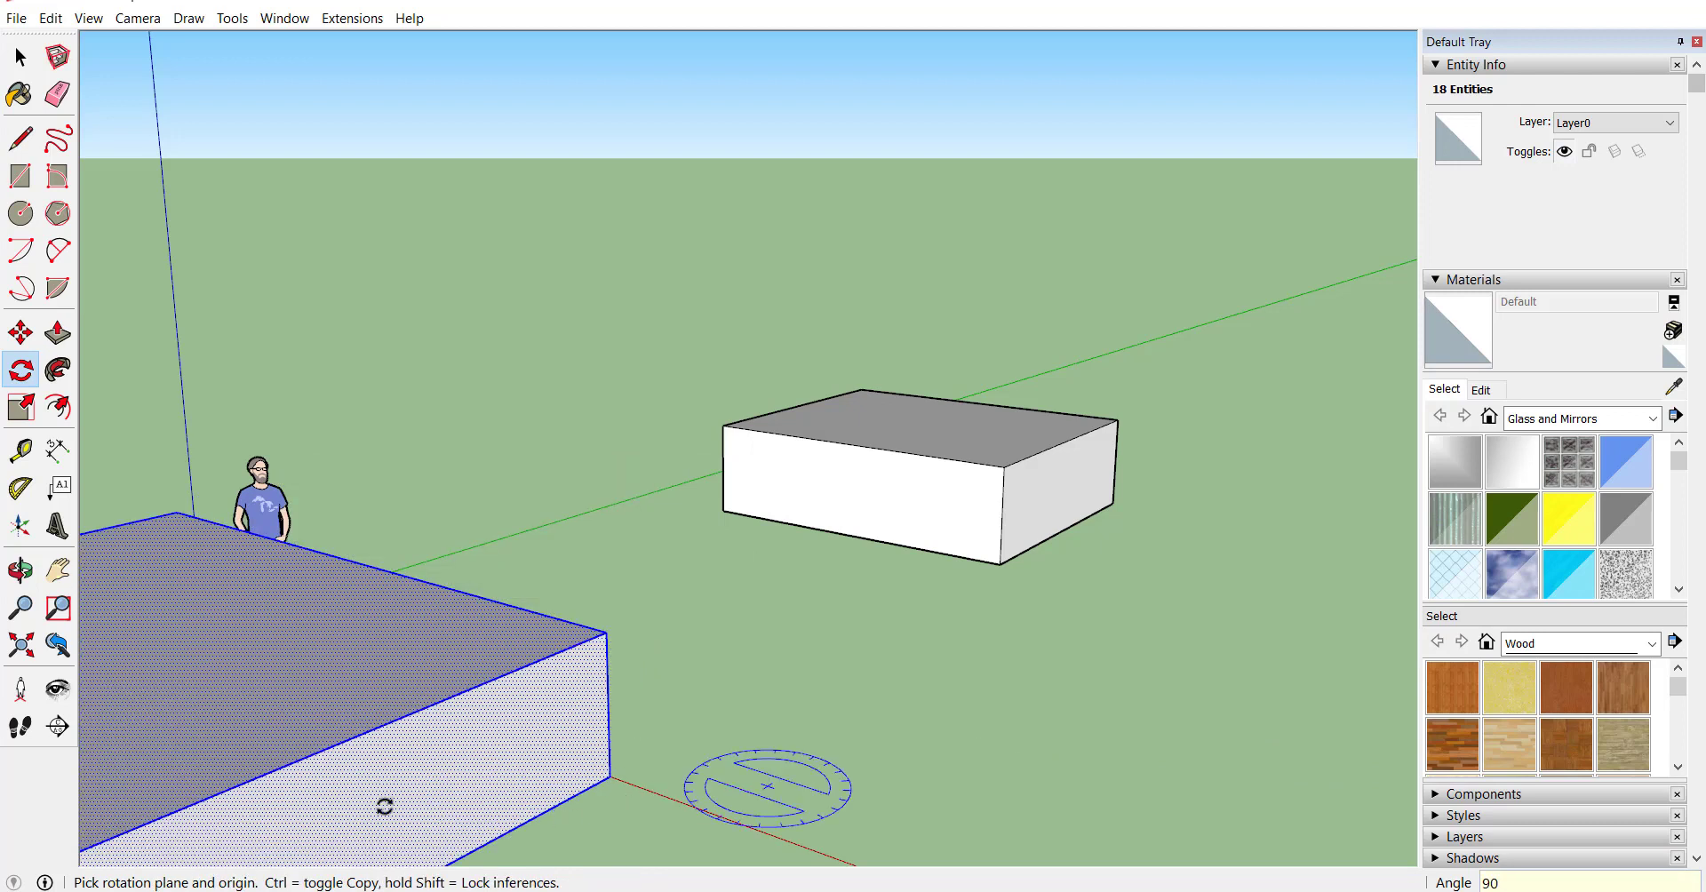
- Try rotating the whole second box vertically about its front bottom corner in the plane perpendicular to the red axis, and undo it
scroll(382, 622, "down", 3)
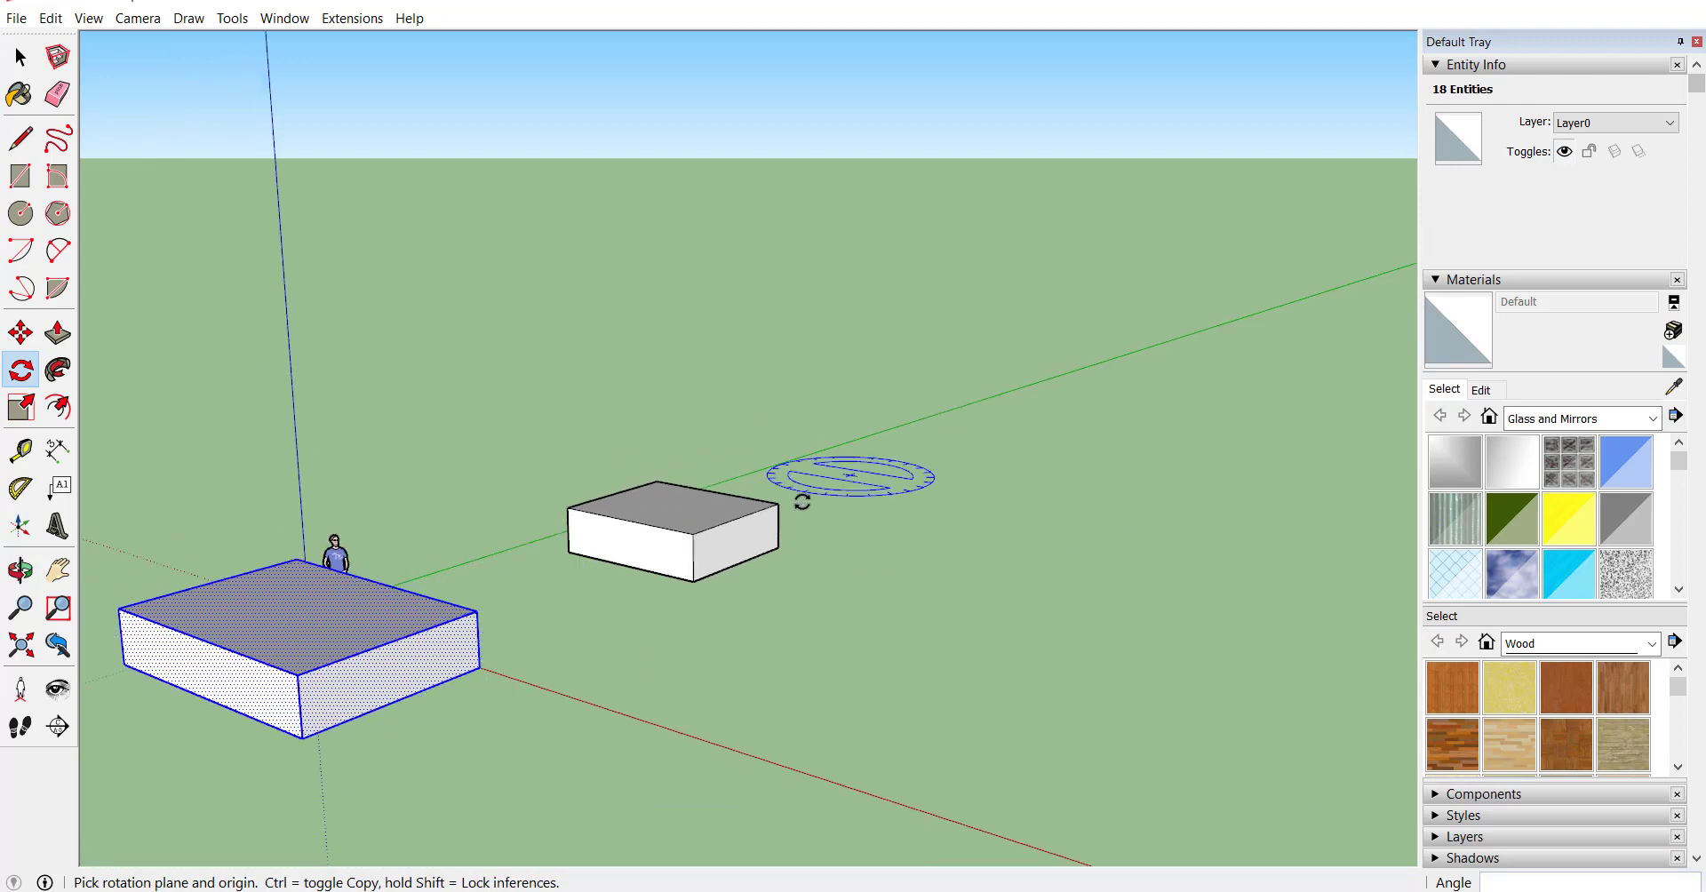
scroll(747, 568, "up", 3)
key("space")
triple_click(713, 552)
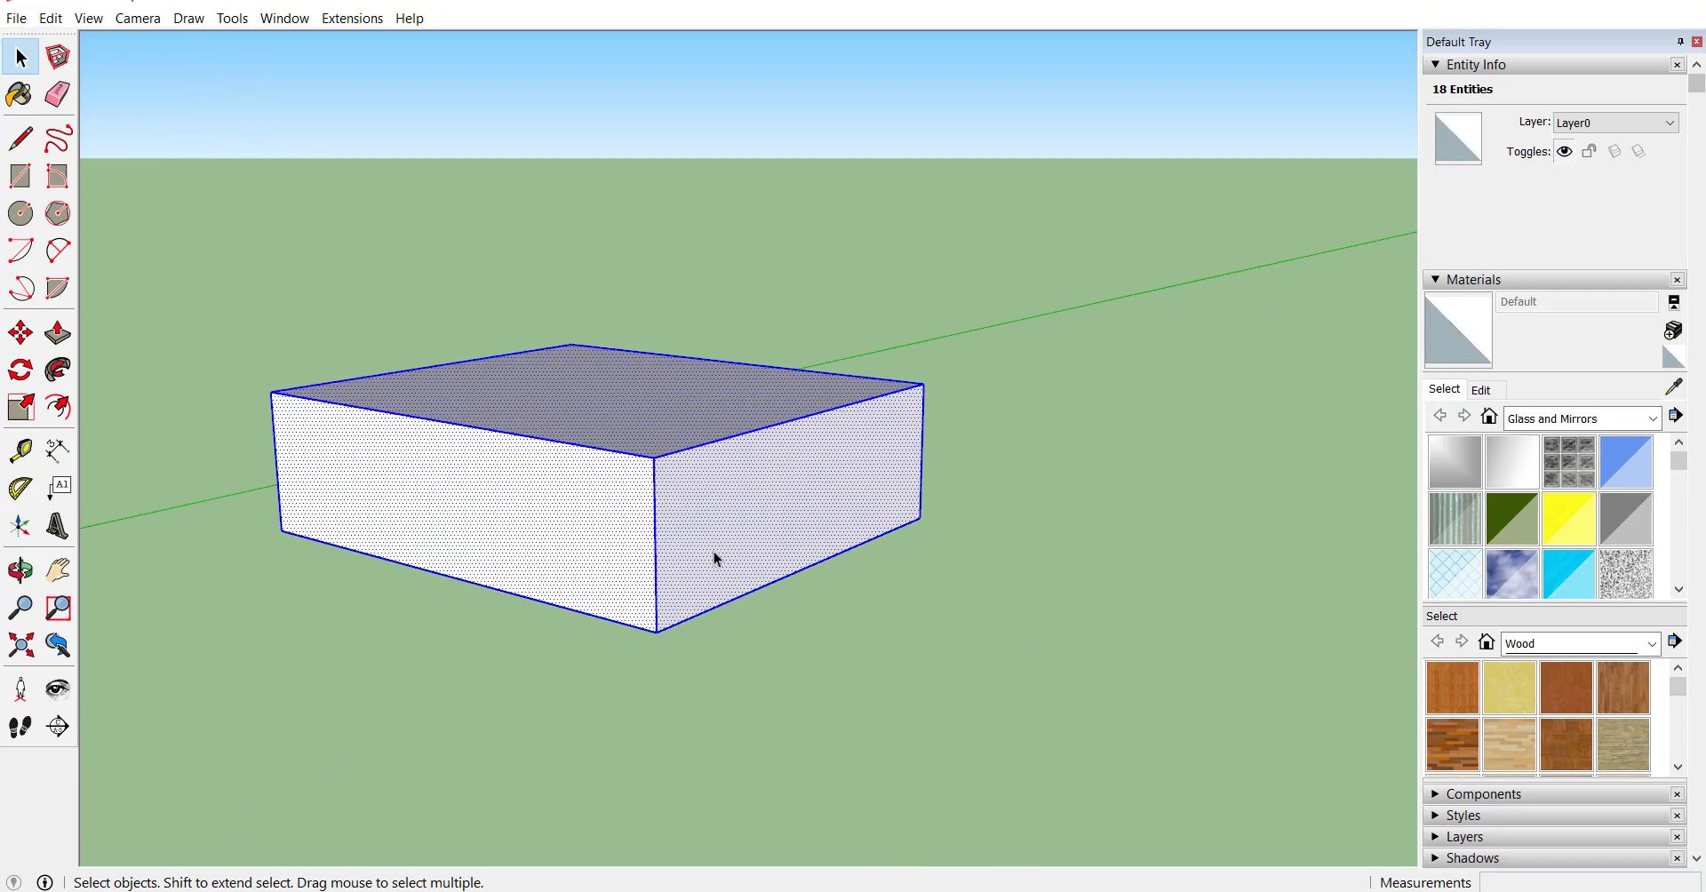
left_click(19, 369)
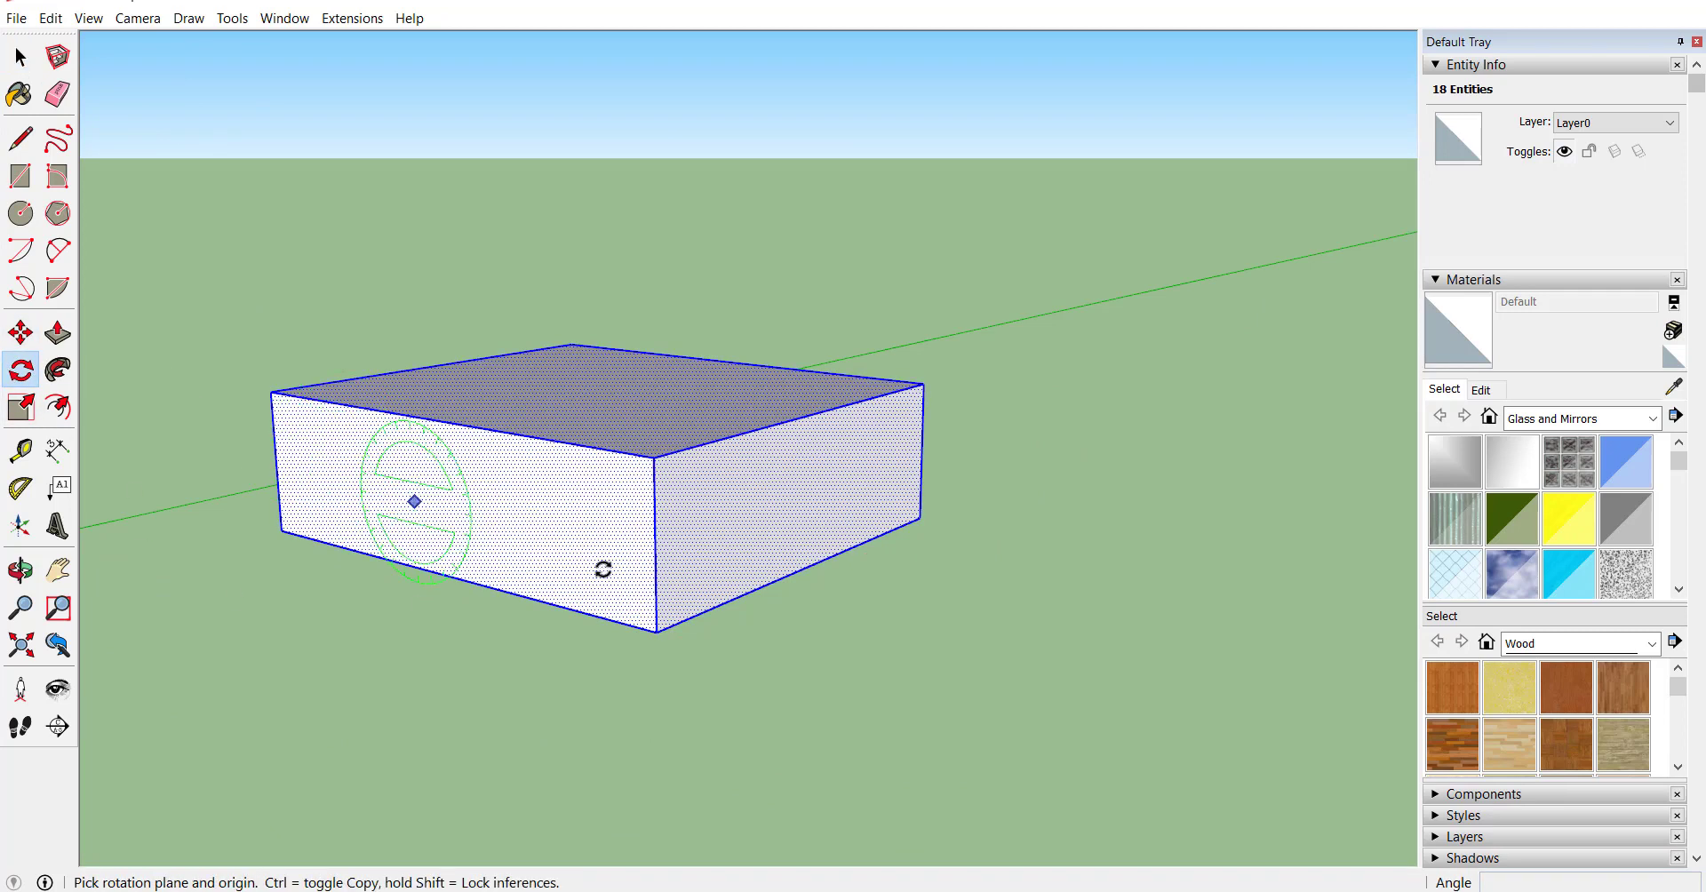
left_click(658, 630)
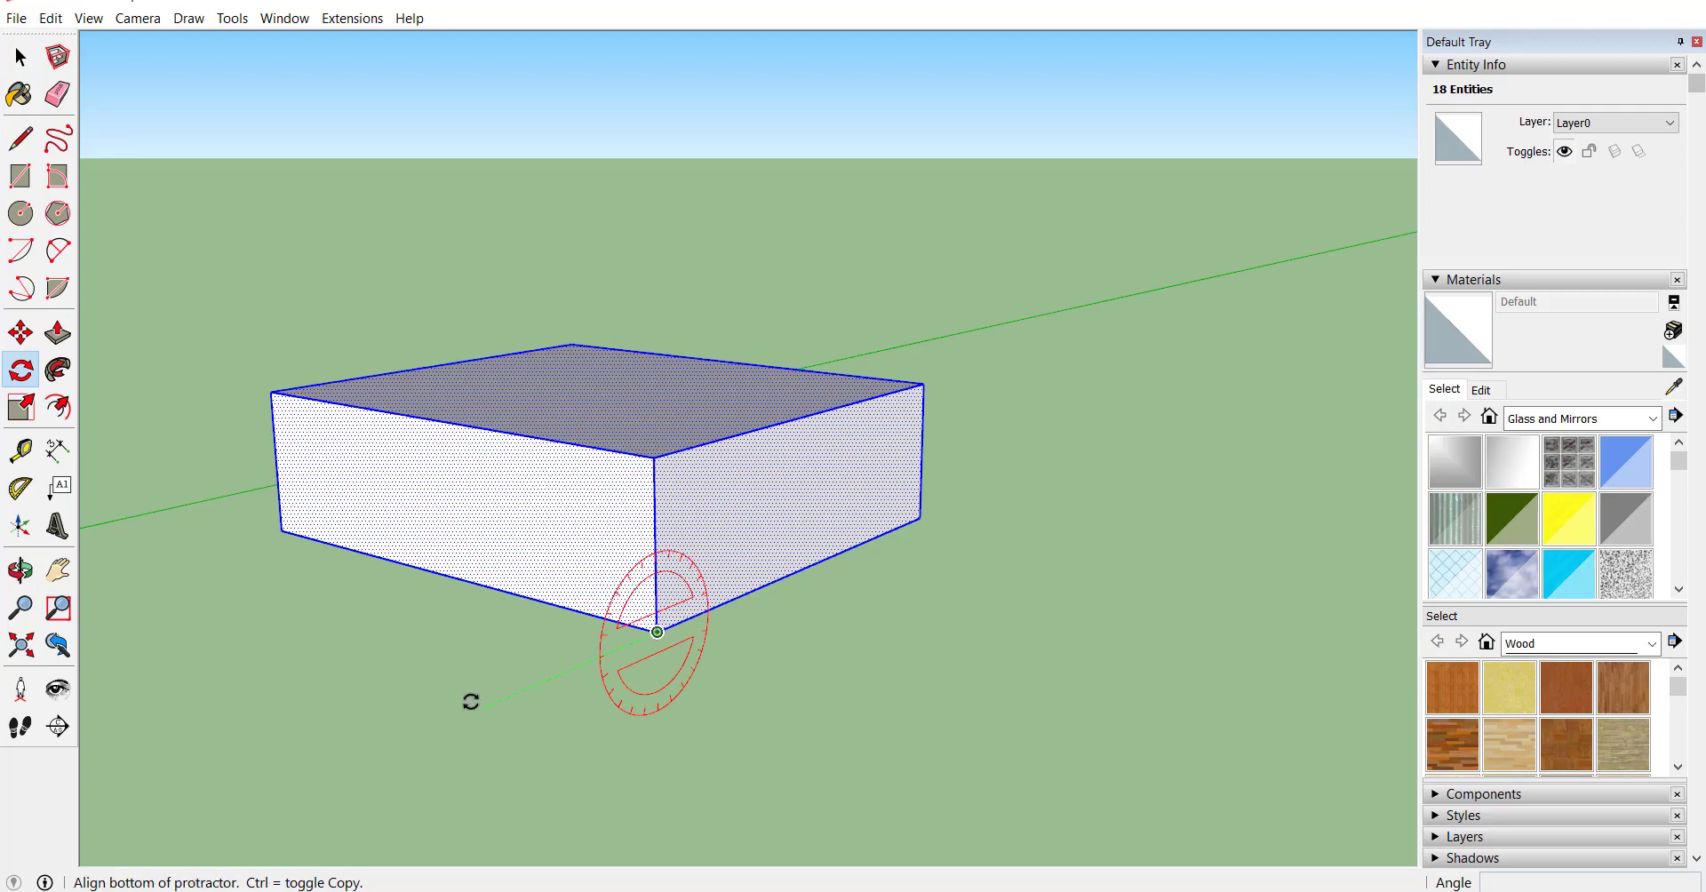
left_click(469, 686)
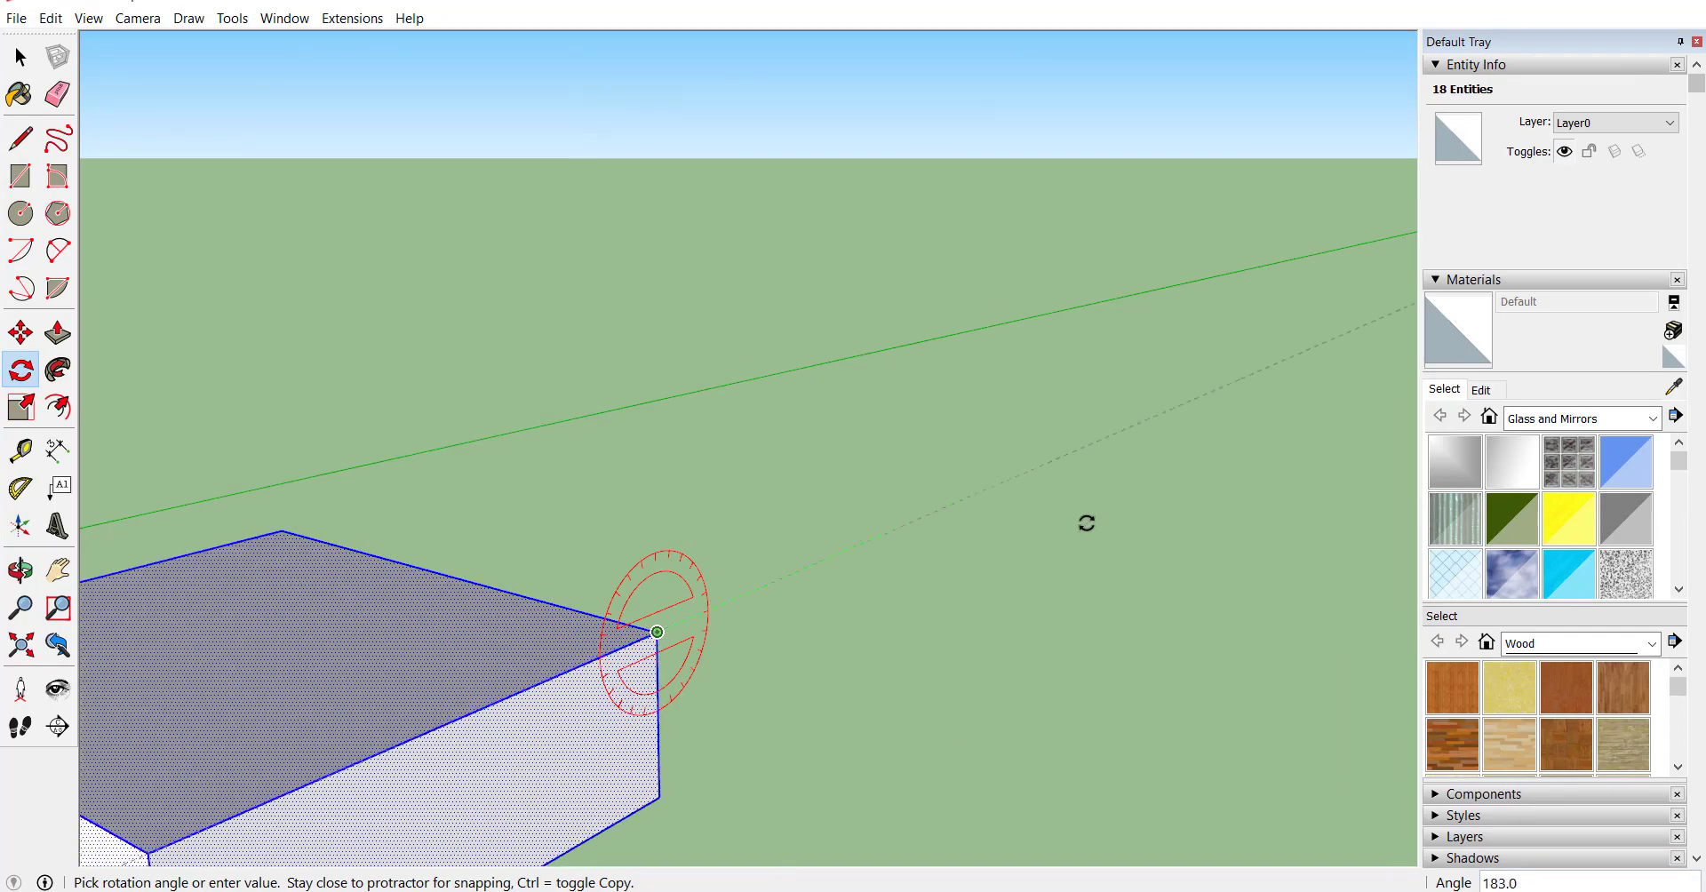
left_click(1067, 667)
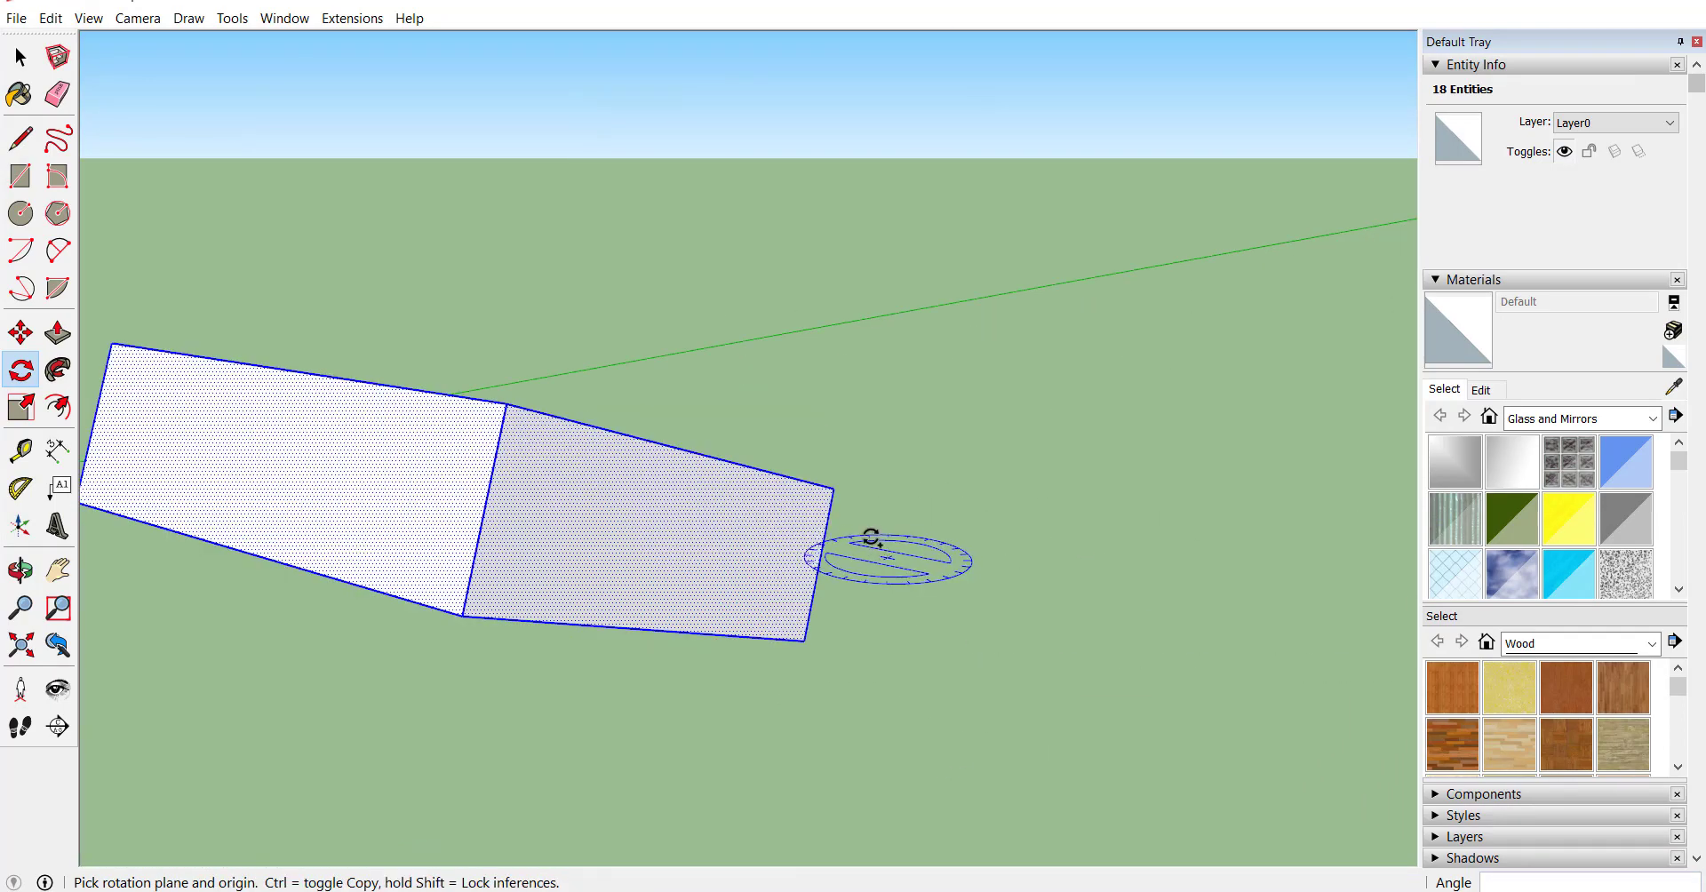
key("ctrl+z")
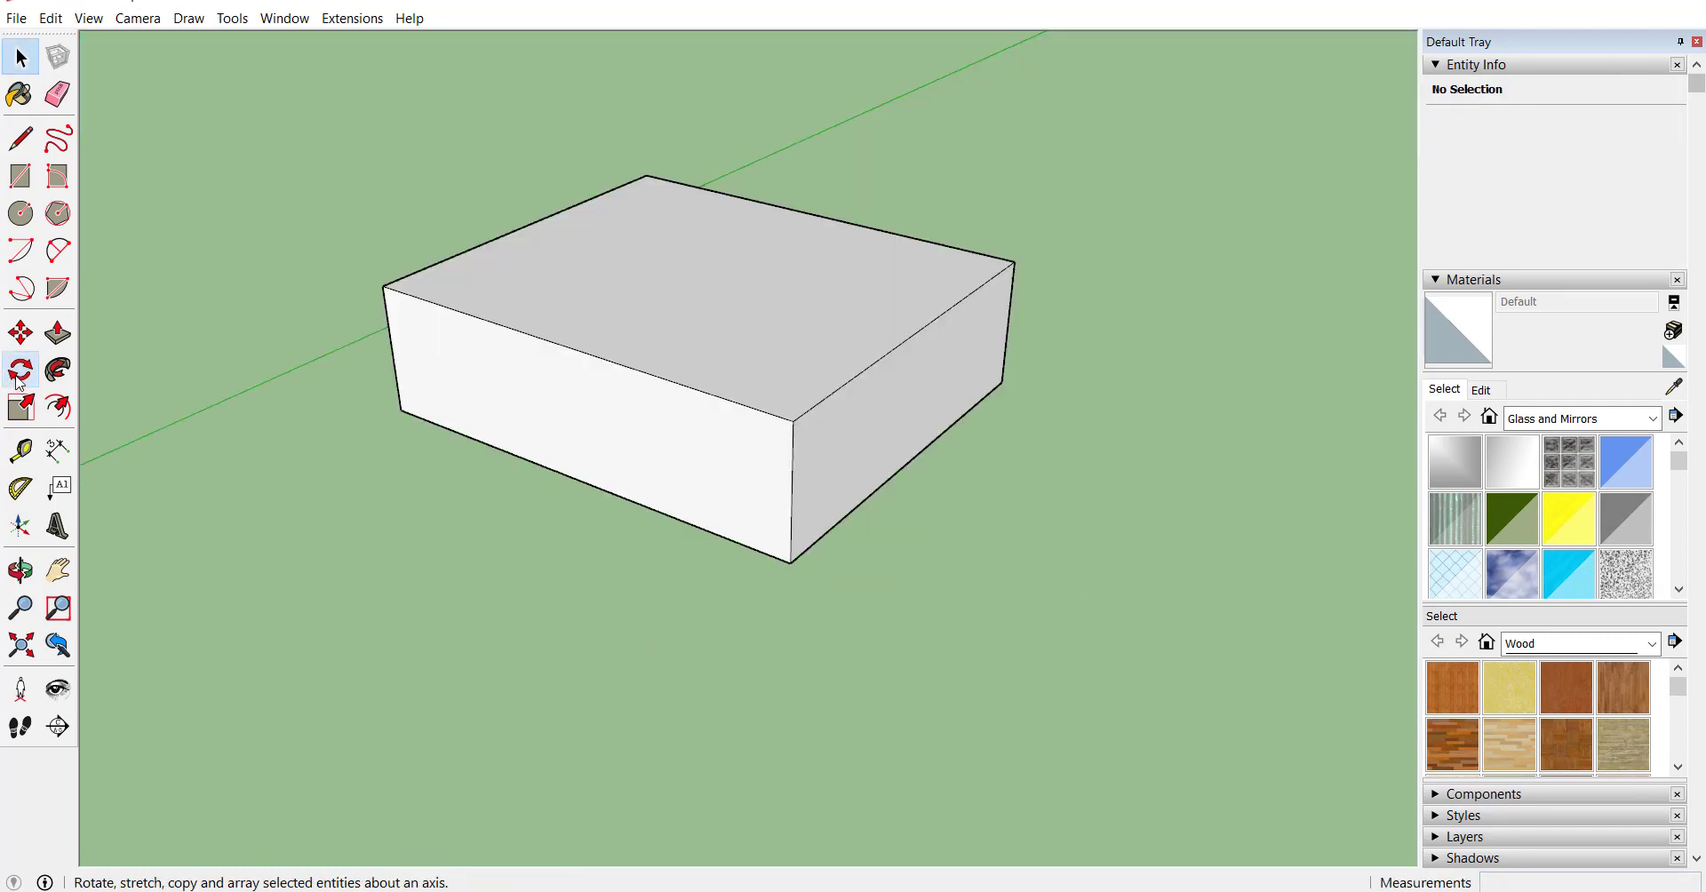
- Make a rotated copy of the whole box on the ground plane about a point in front of it, starting from its front bottom corner
triple_click(758, 440)
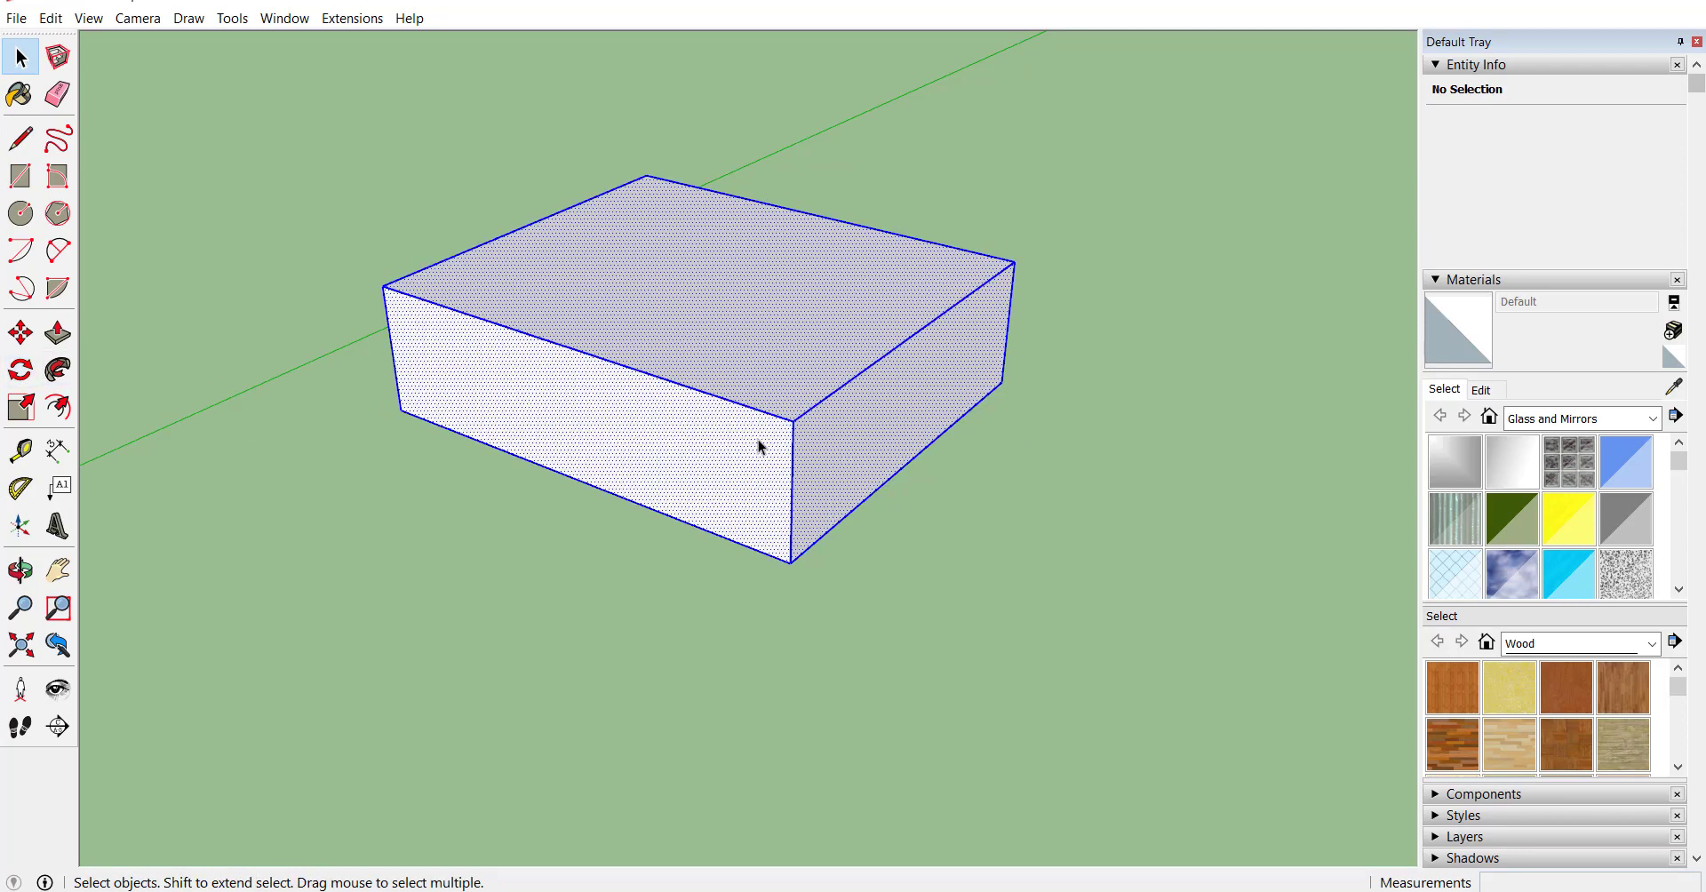
left_click(702, 564)
triple_click(722, 467)
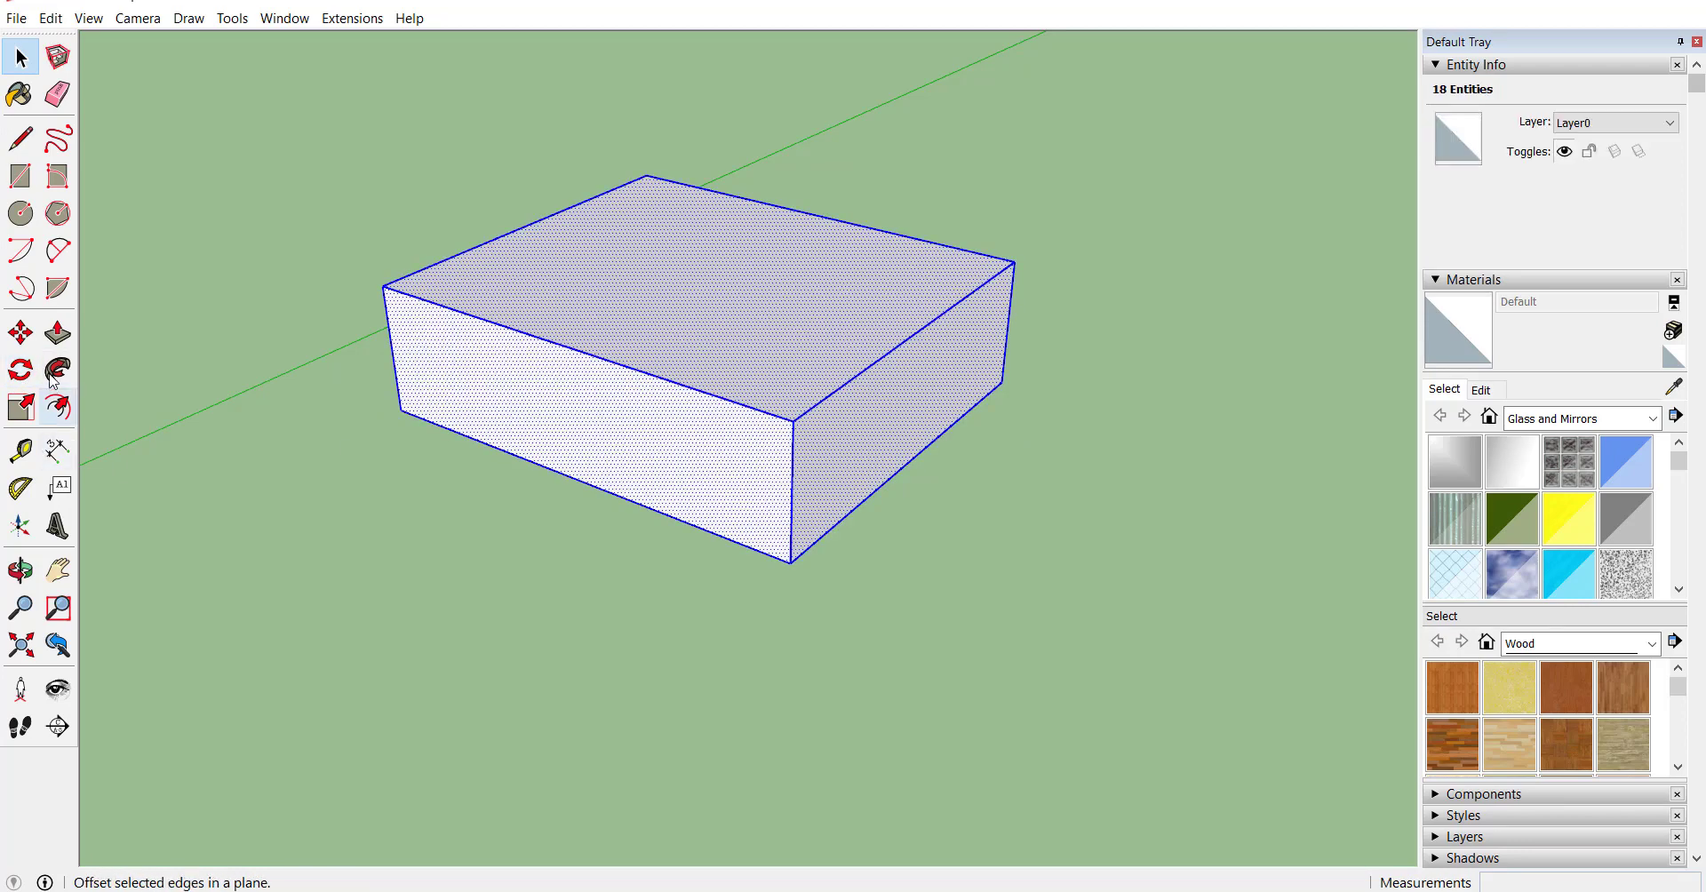
left_click(18, 372)
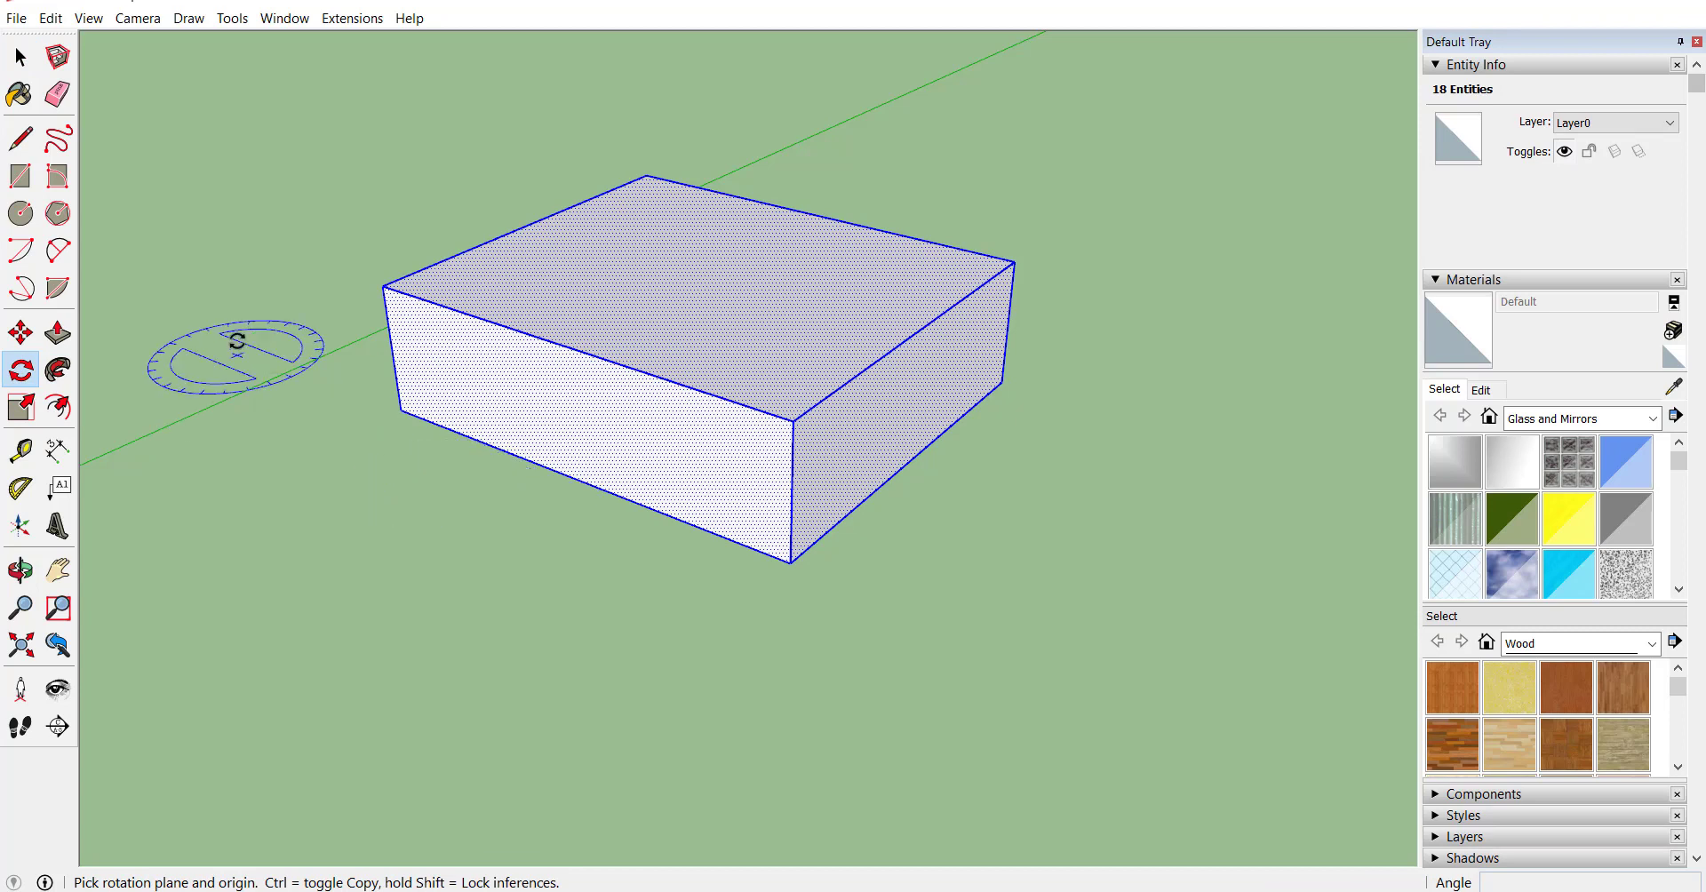
scroll(335, 361, "down", 2)
scroll(335, 362, "down", 1)
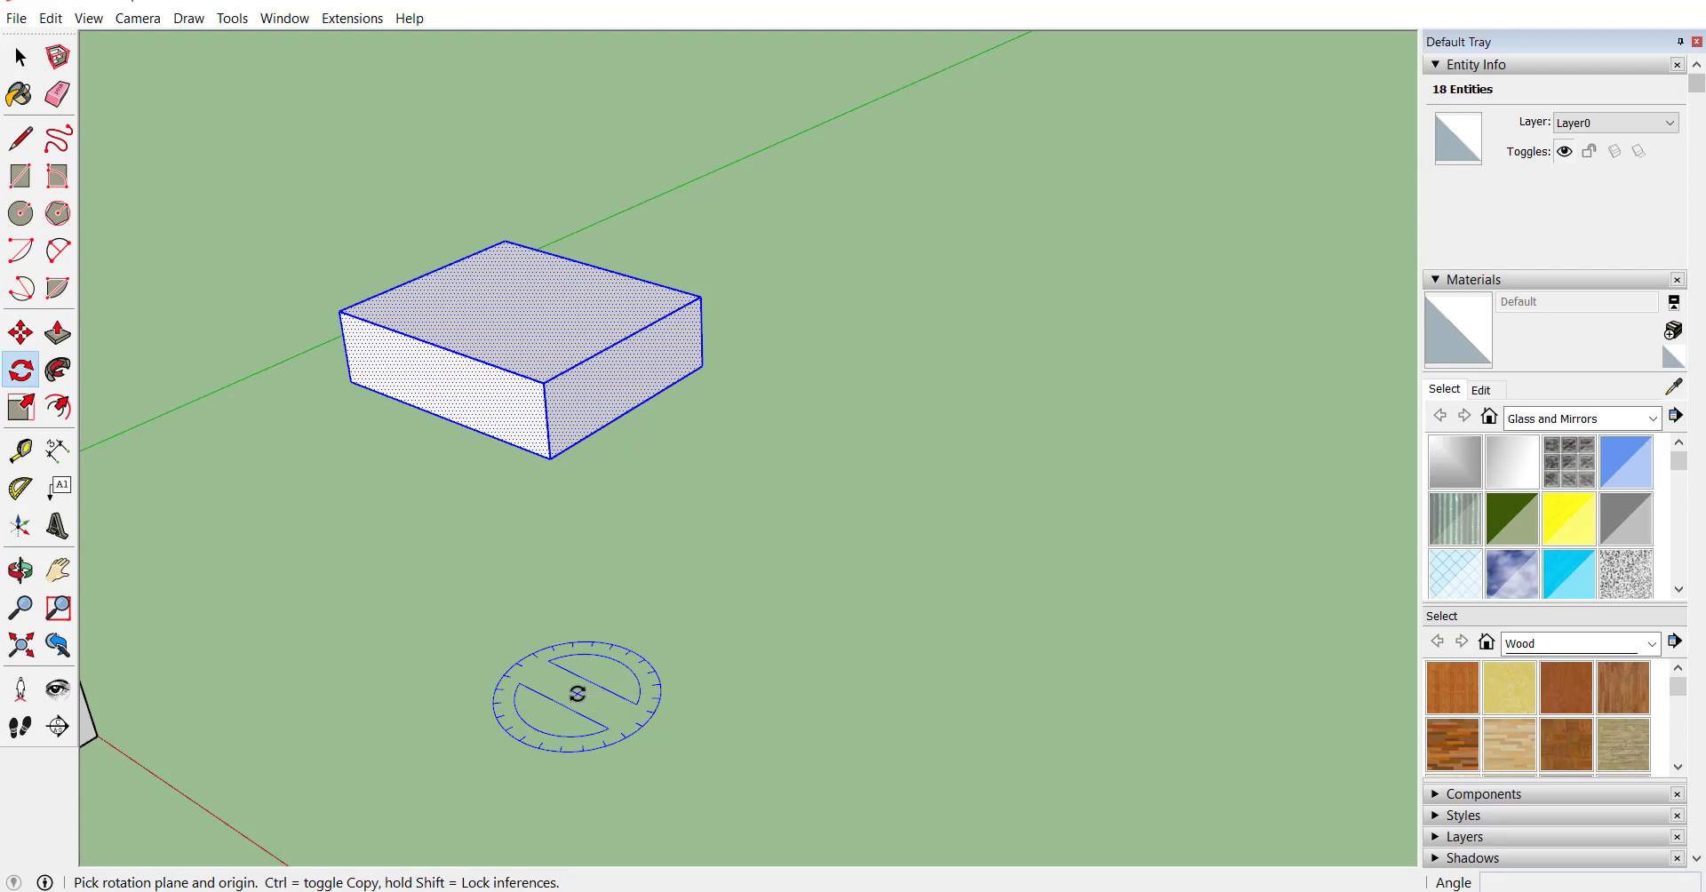
left_click_drag(578, 693, 556, 532)
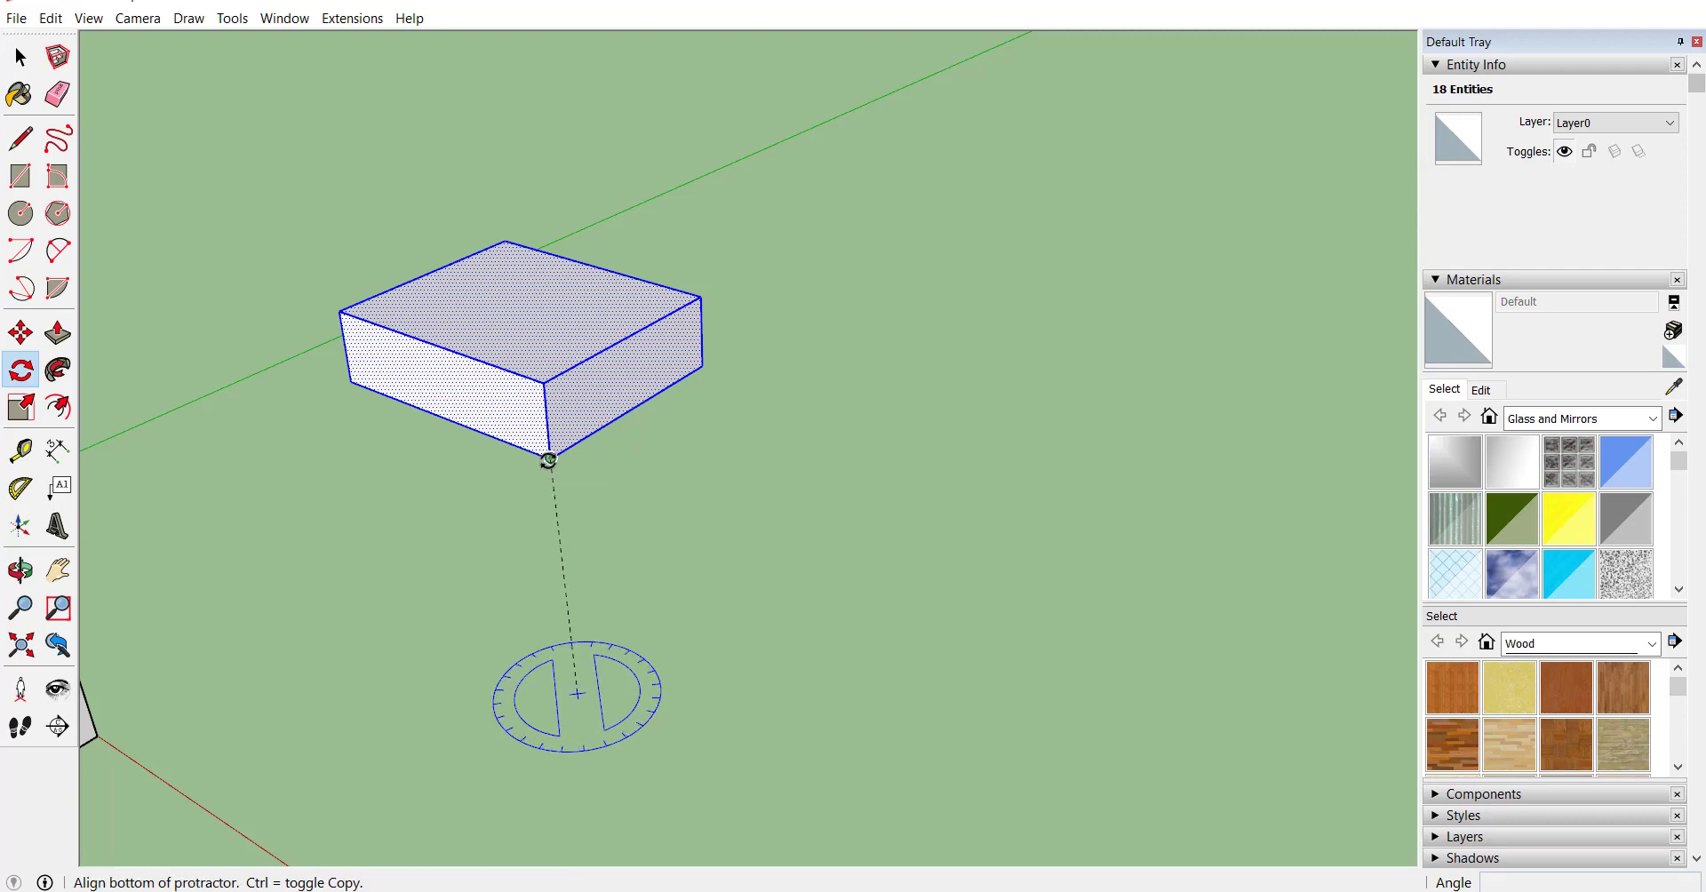
left_click(550, 459)
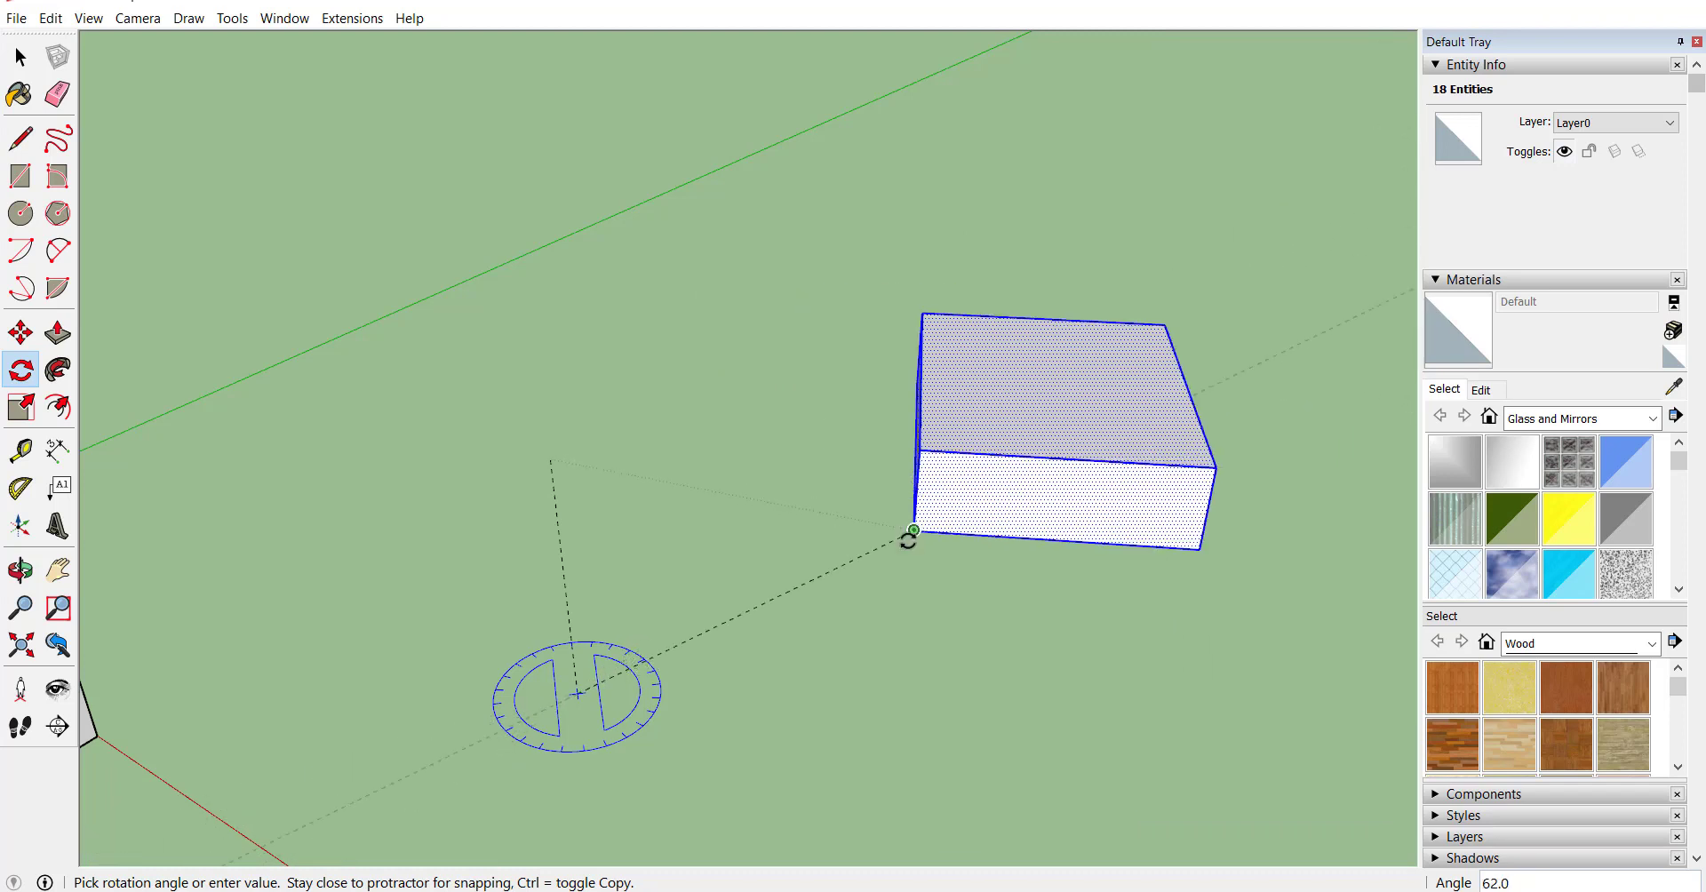
key("ctrl")
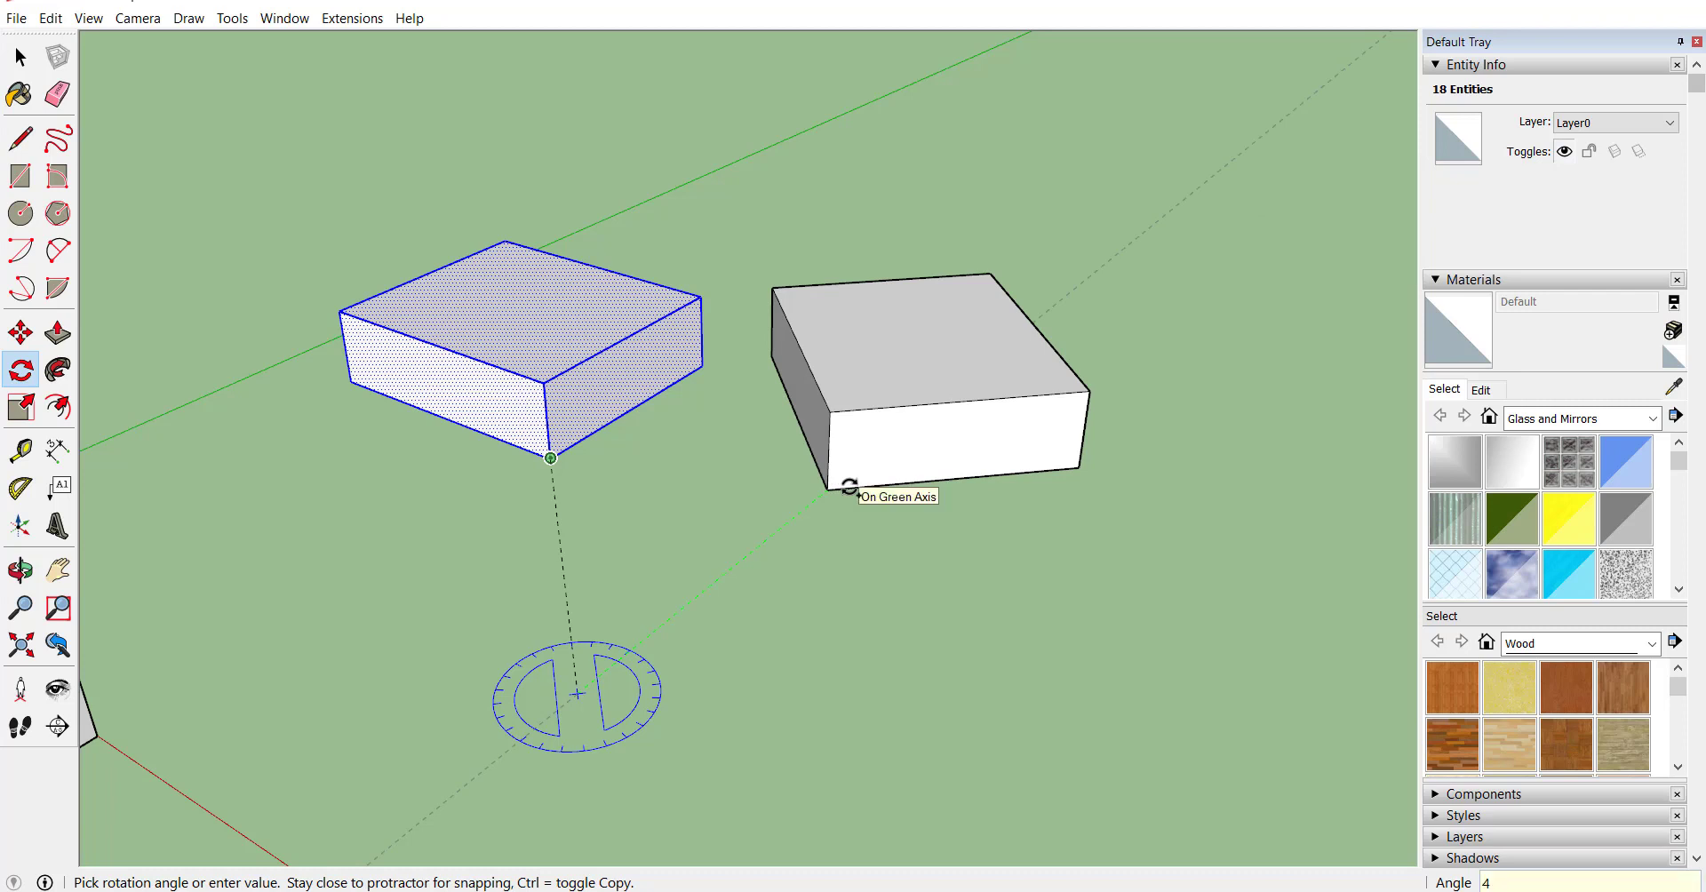
key("Return")
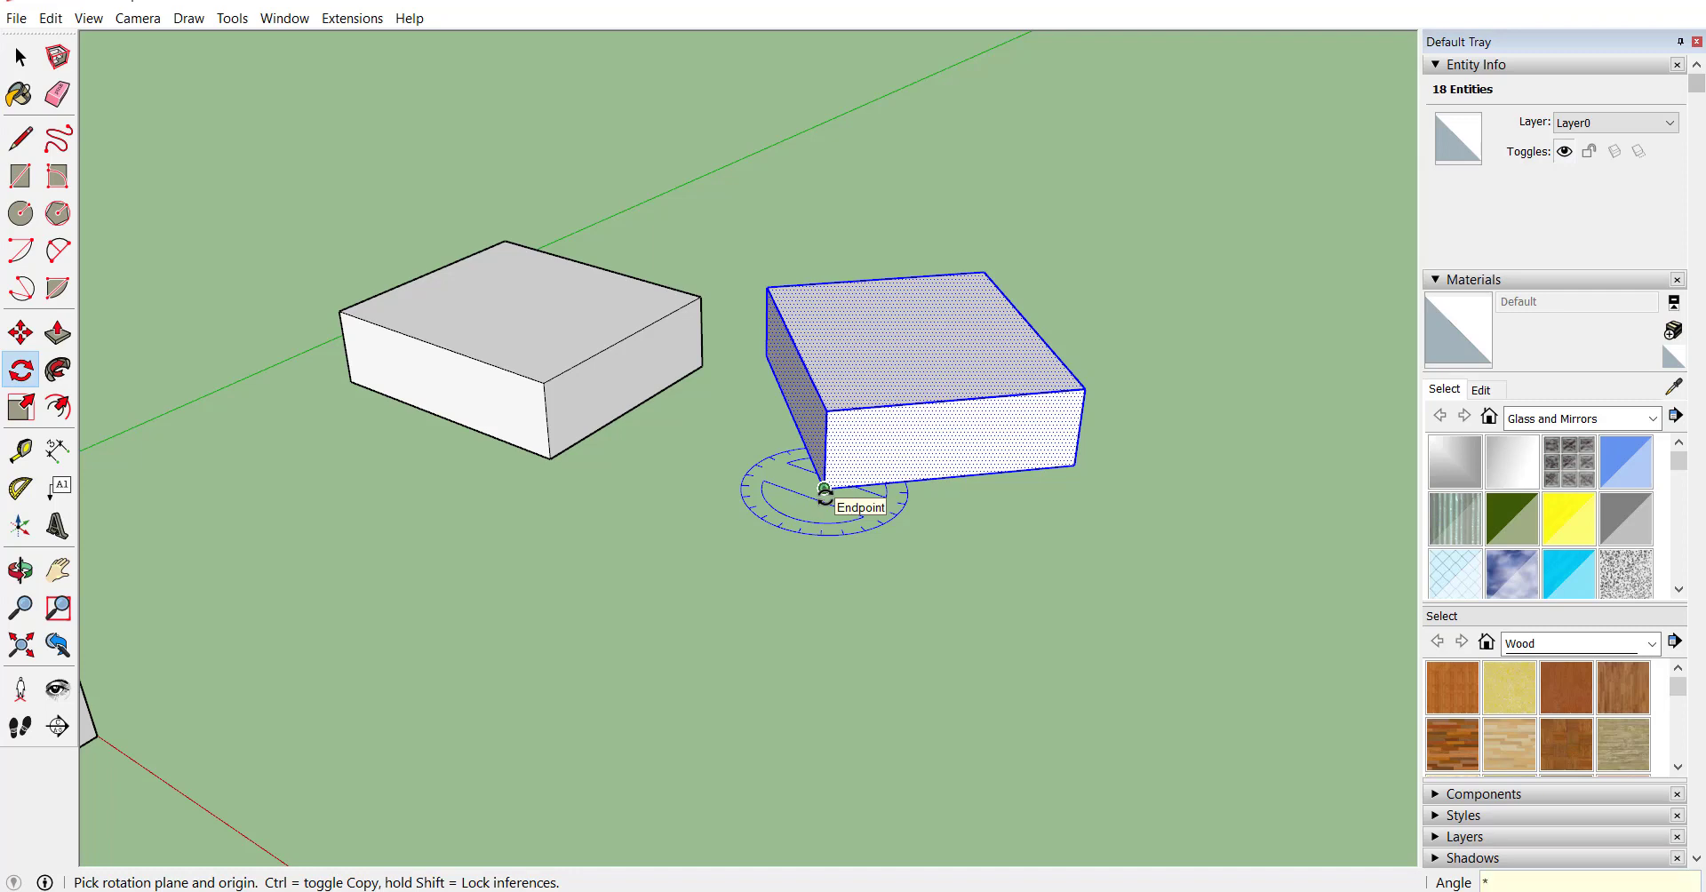
- Multiply the rotated copy with *5 into a radial array around the same centre point
key("Return")
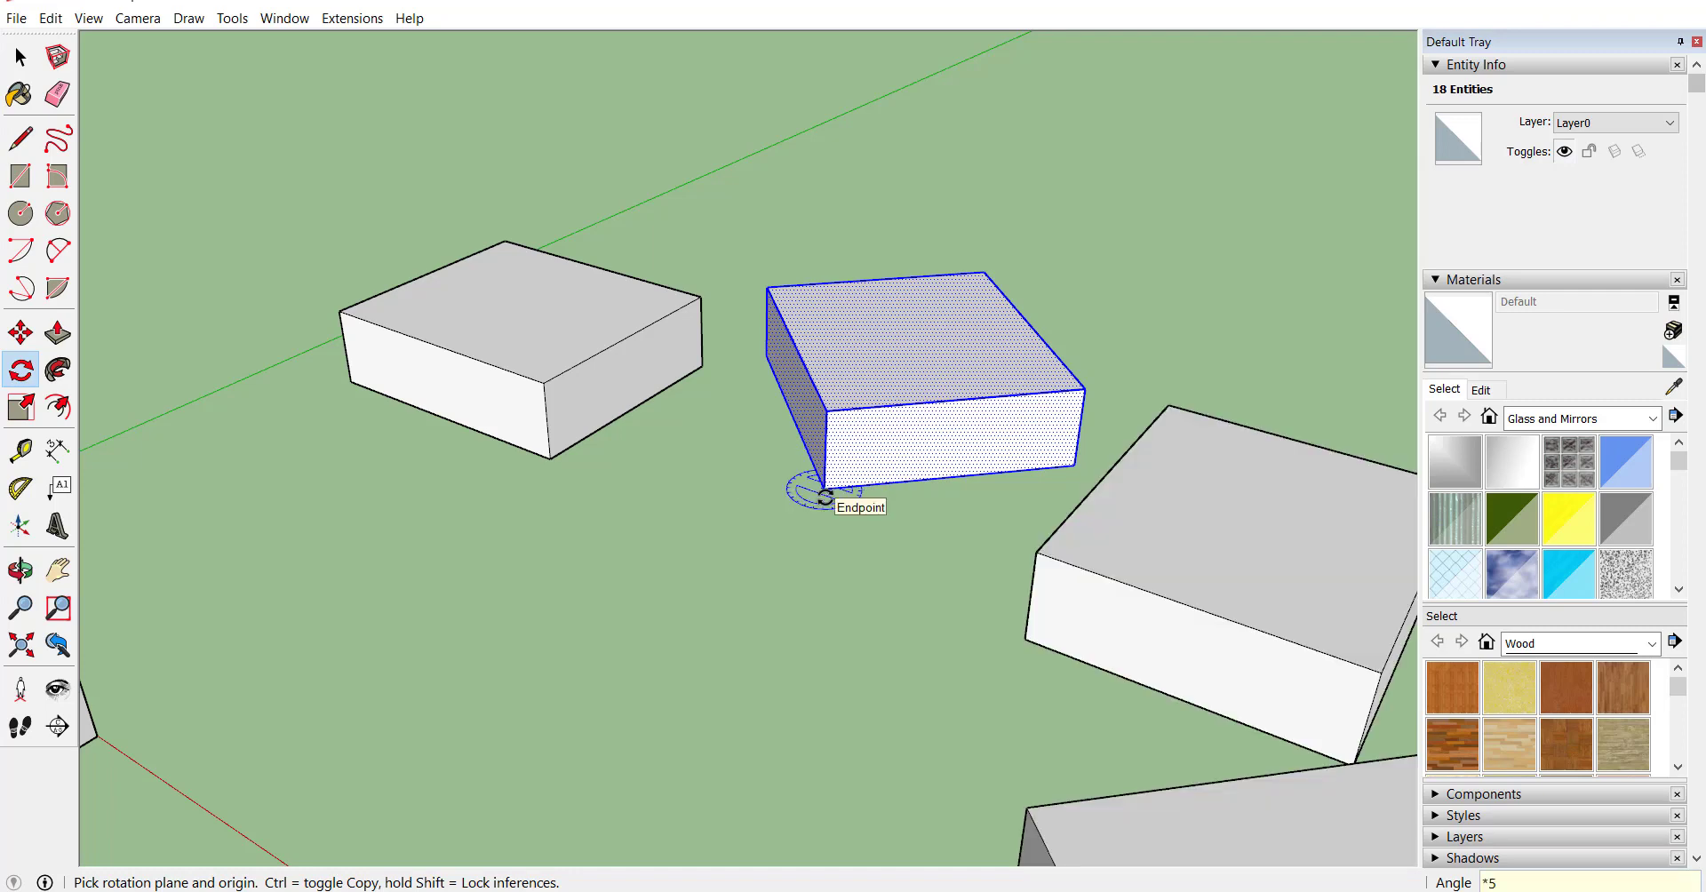
scroll(587, 339, "down", 5)
middle_click_drag(588, 339, 826, 579)
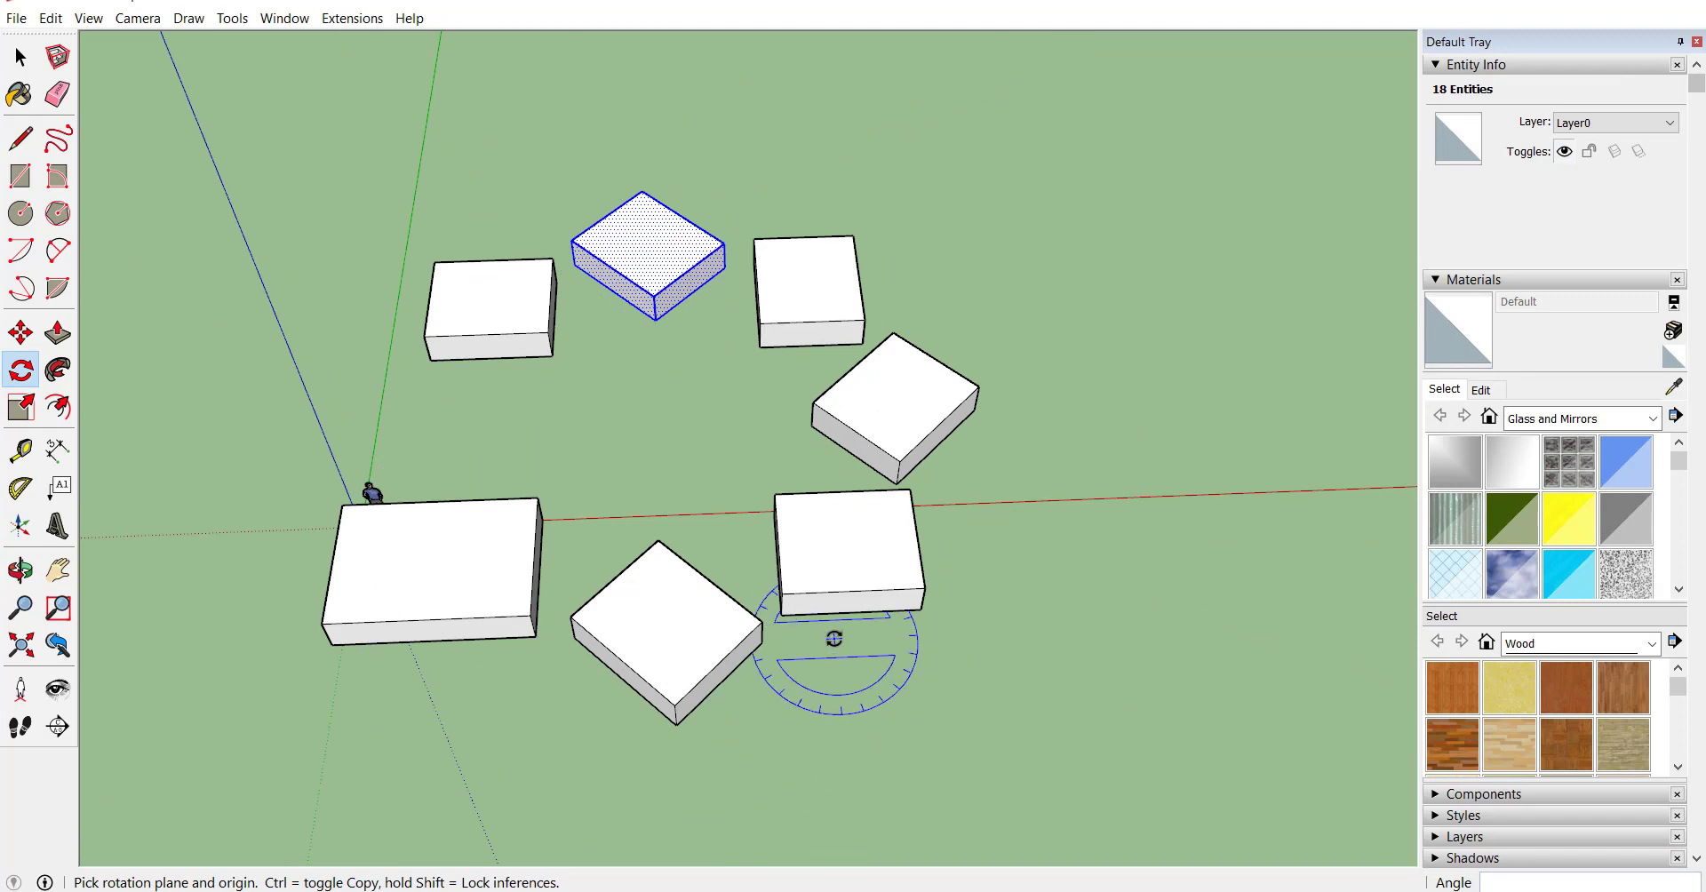
scroll(833, 682, "up", 1)
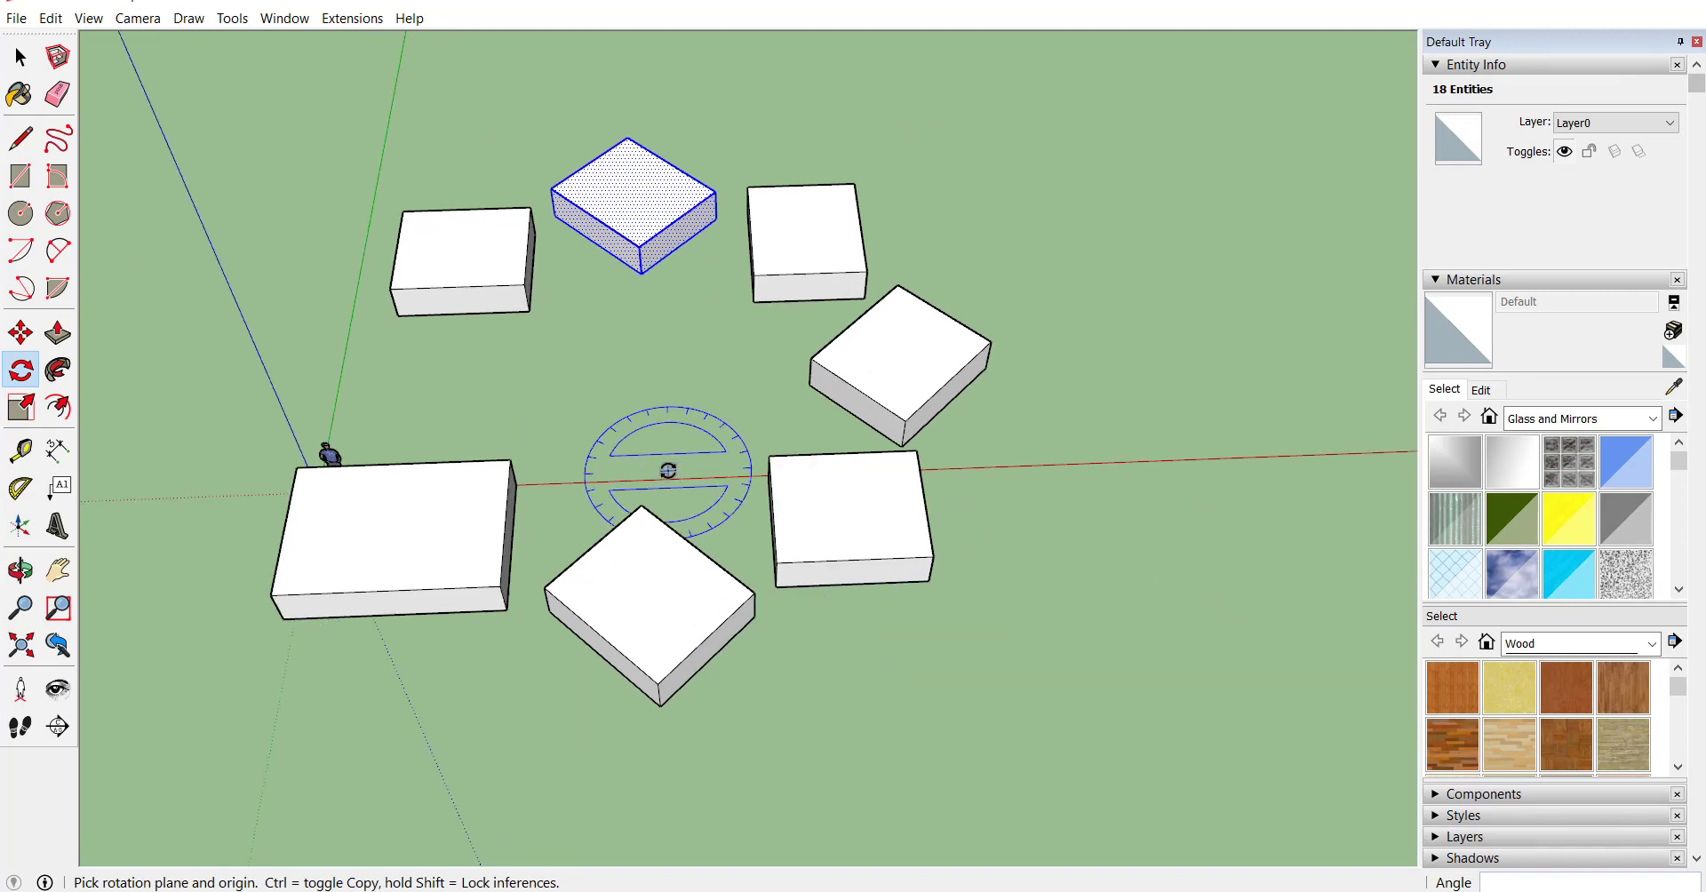
middle_click_drag(668, 468, 571, 496, "shift")
scroll(578, 347, "up", 1)
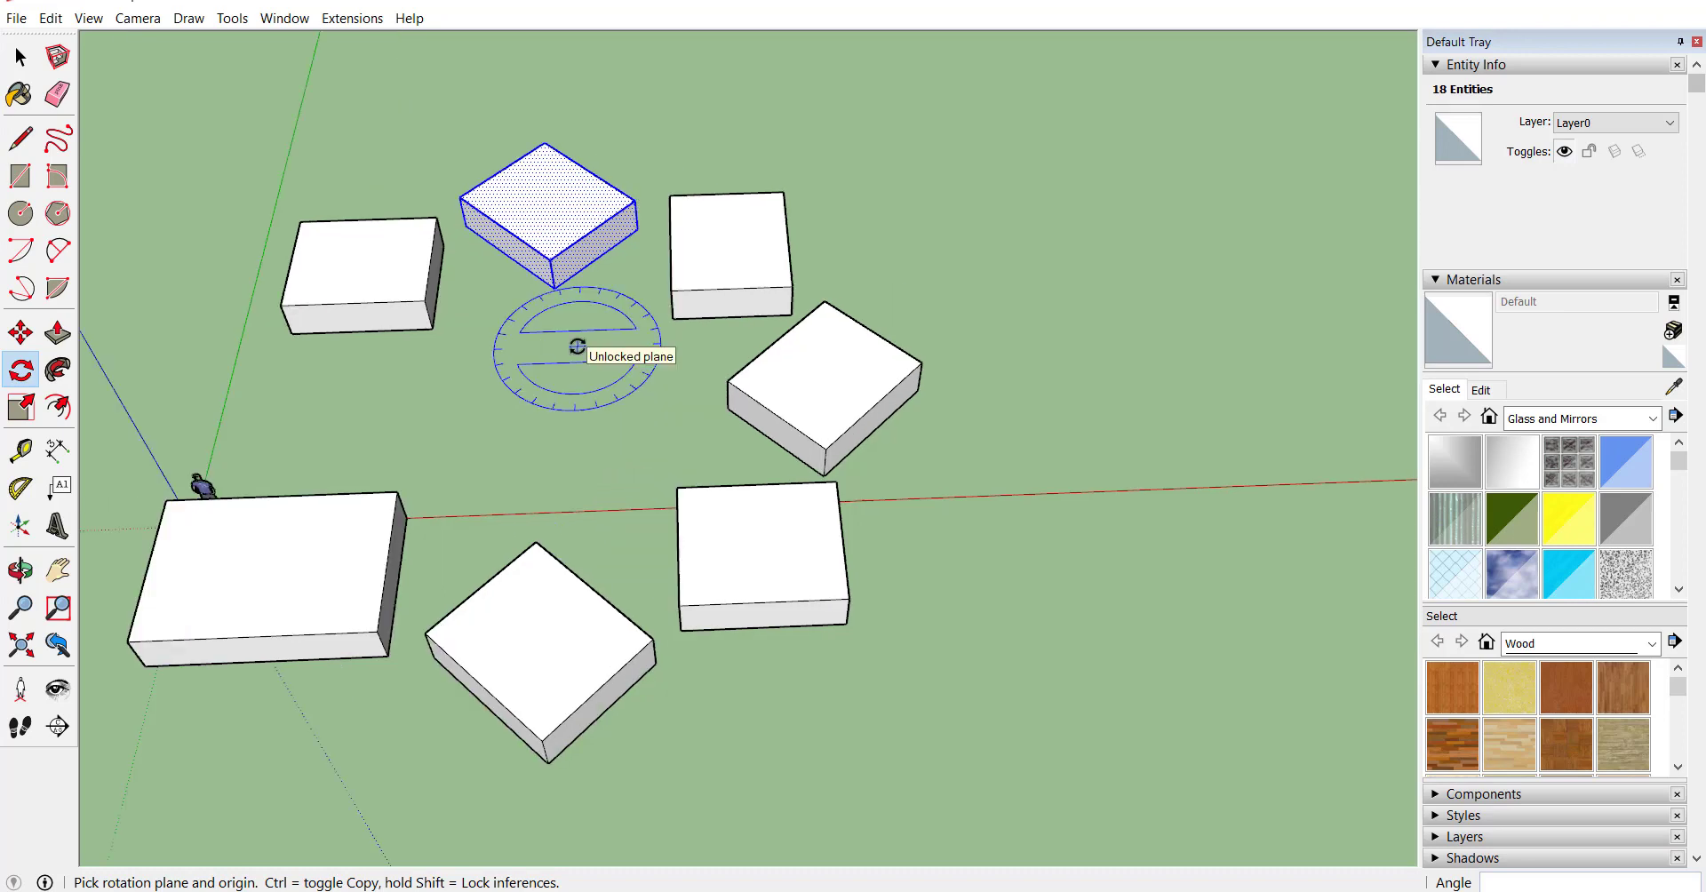
- Select all the boxes, including the large one near the origin, and delete them
key("space")
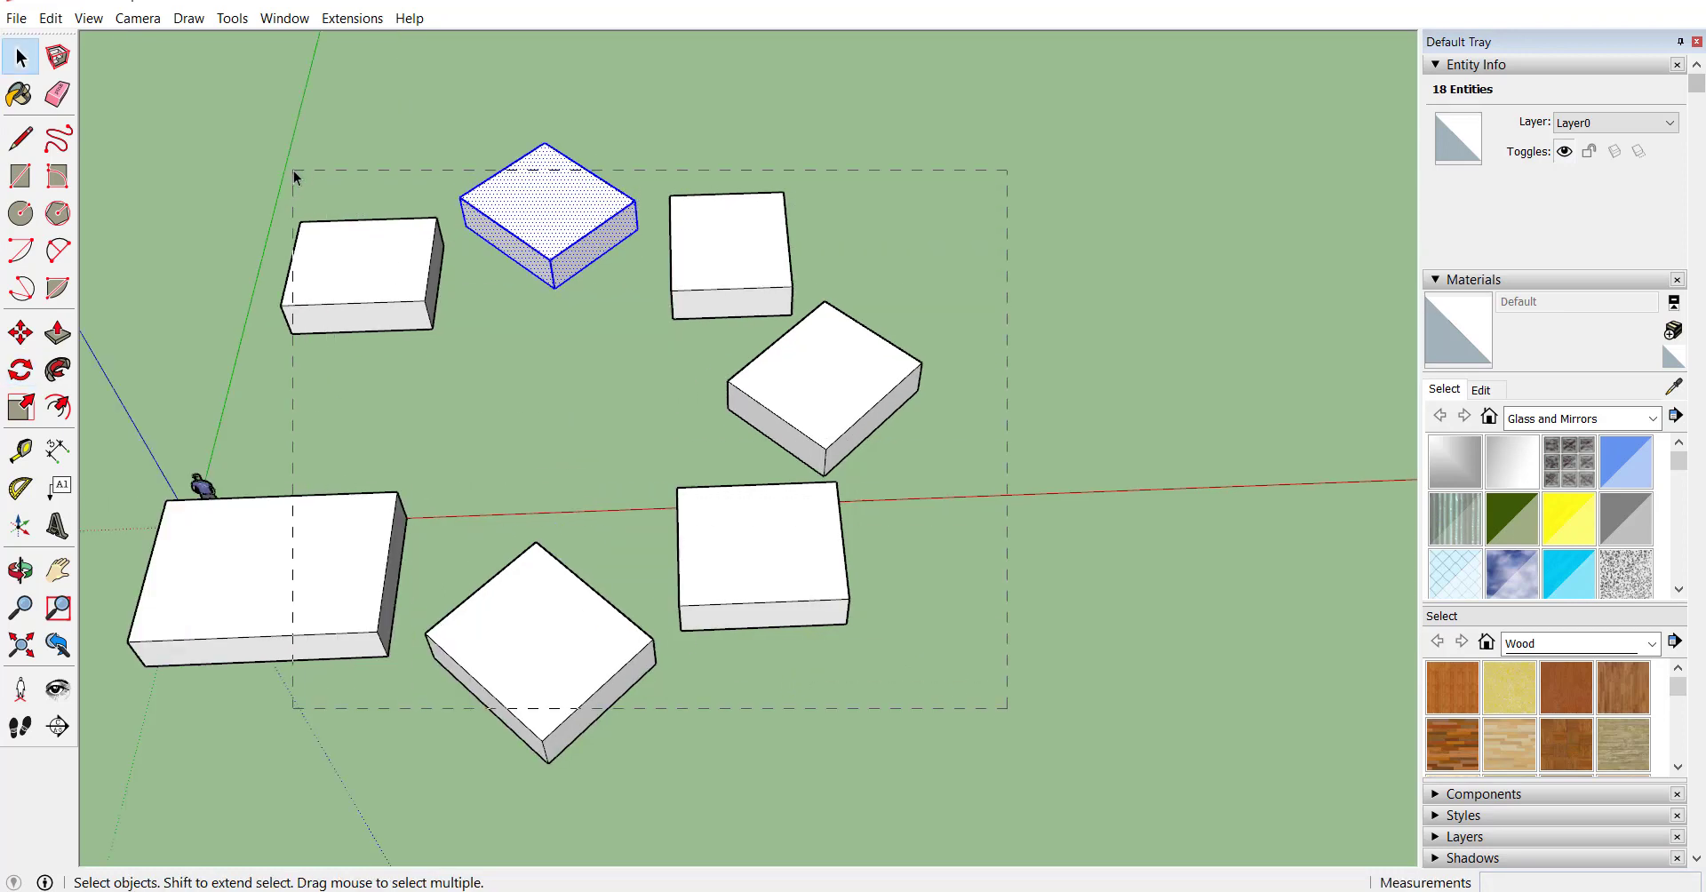
left_click_drag(294, 171, 293, 170)
key("Delete")
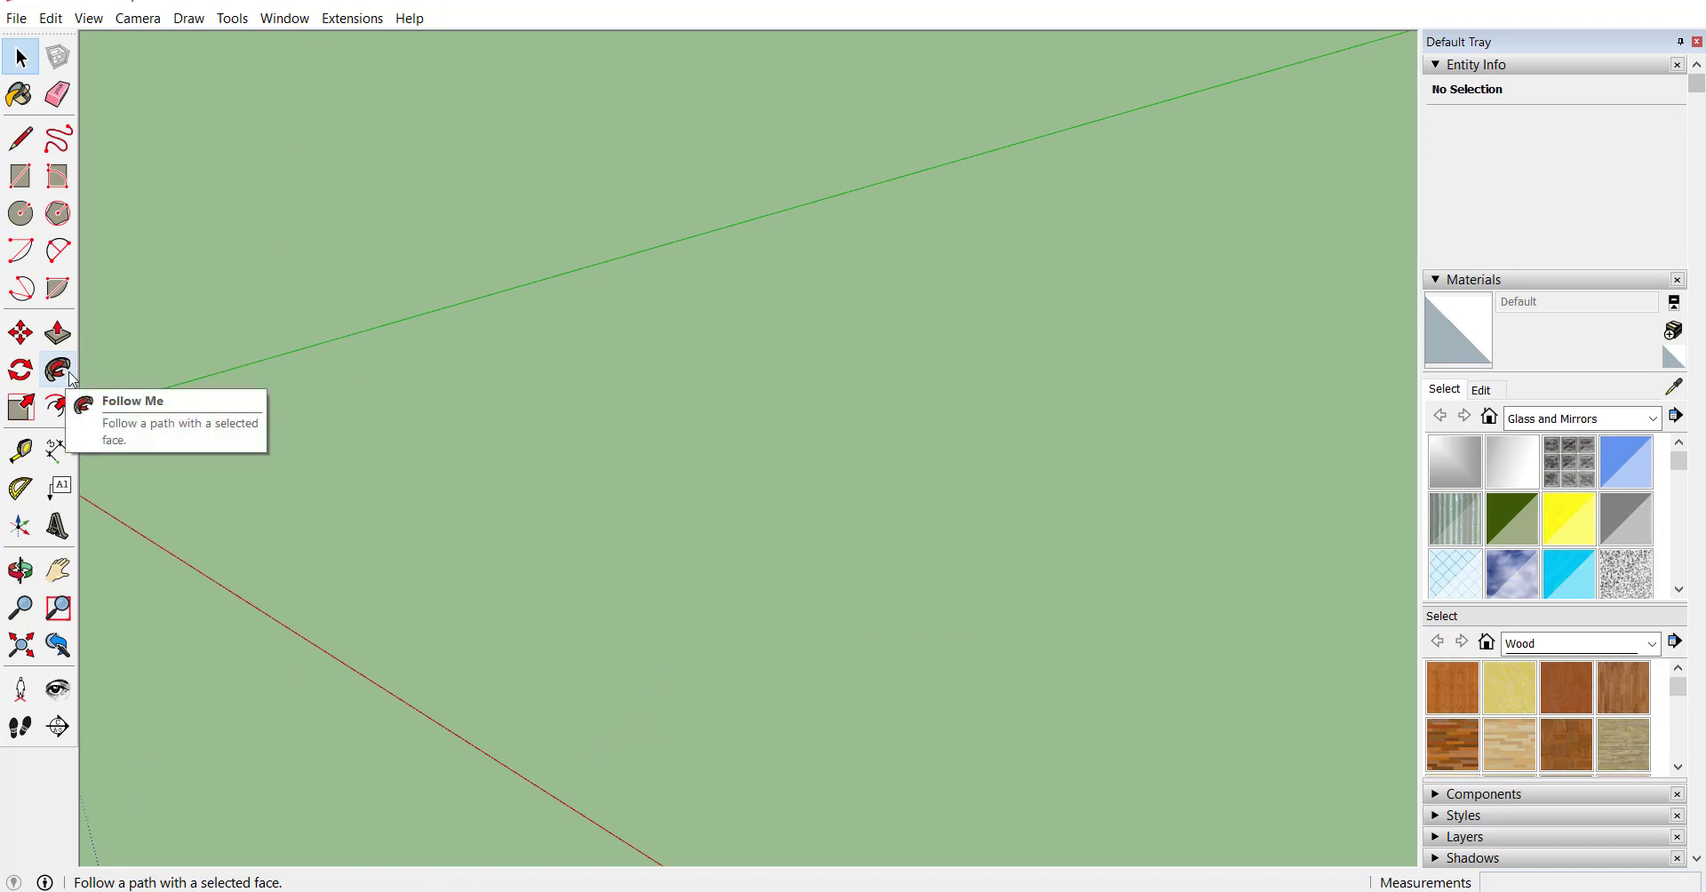
- Draw a ground rectangle about 15' 7" by 19' 5" between the red and green axes
left_click(21, 176)
left_click(330, 479)
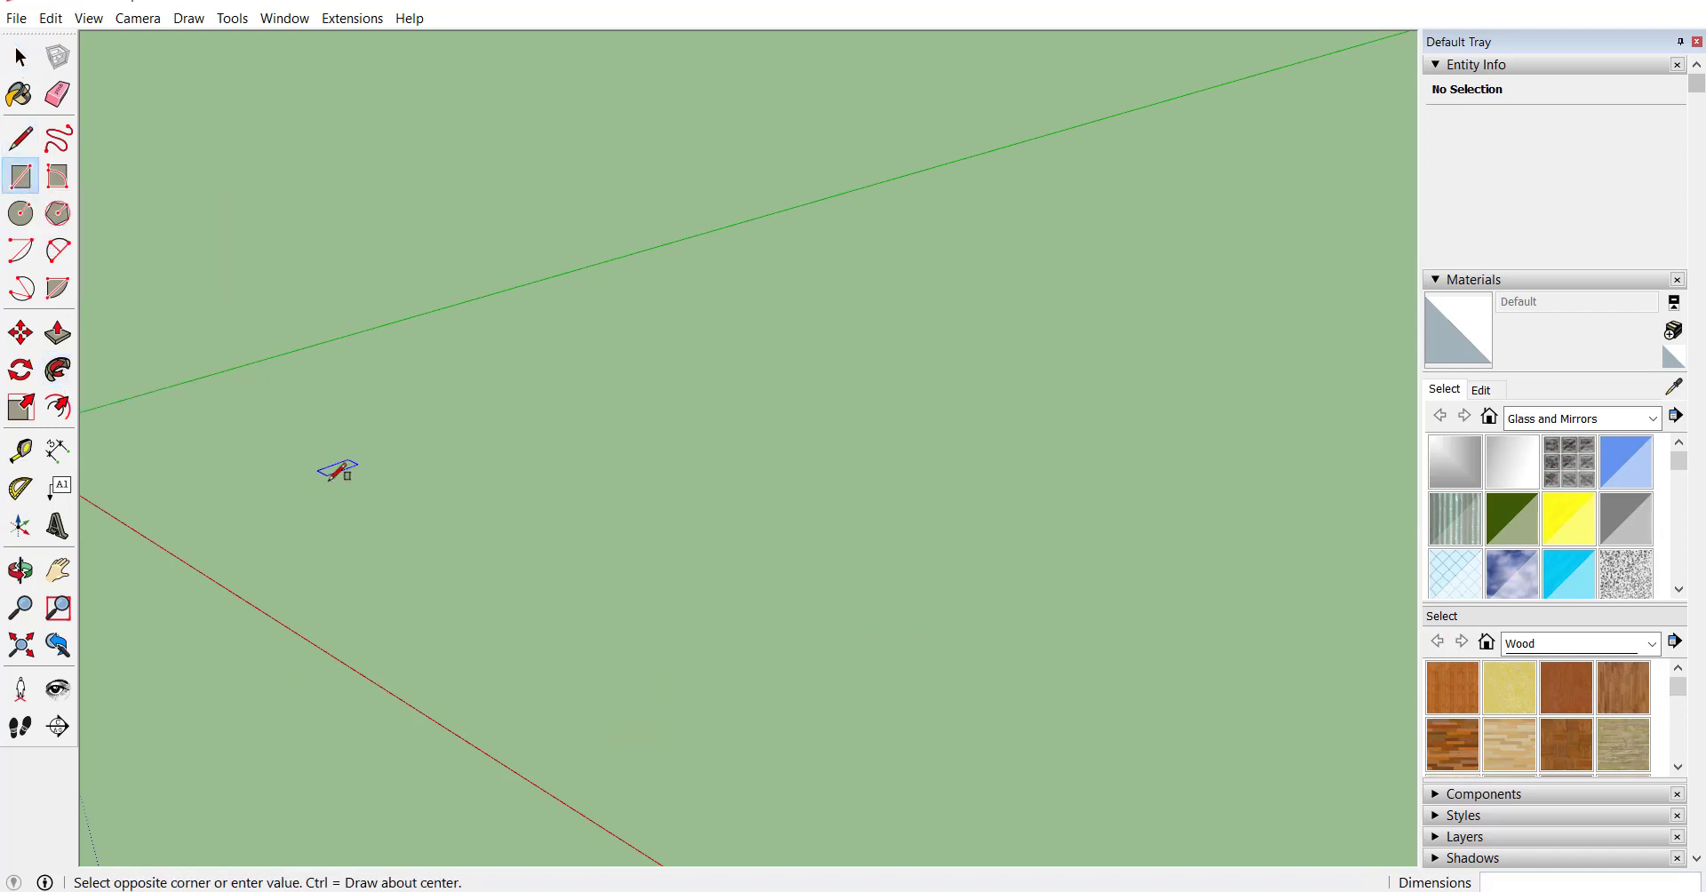
left_click(902, 420)
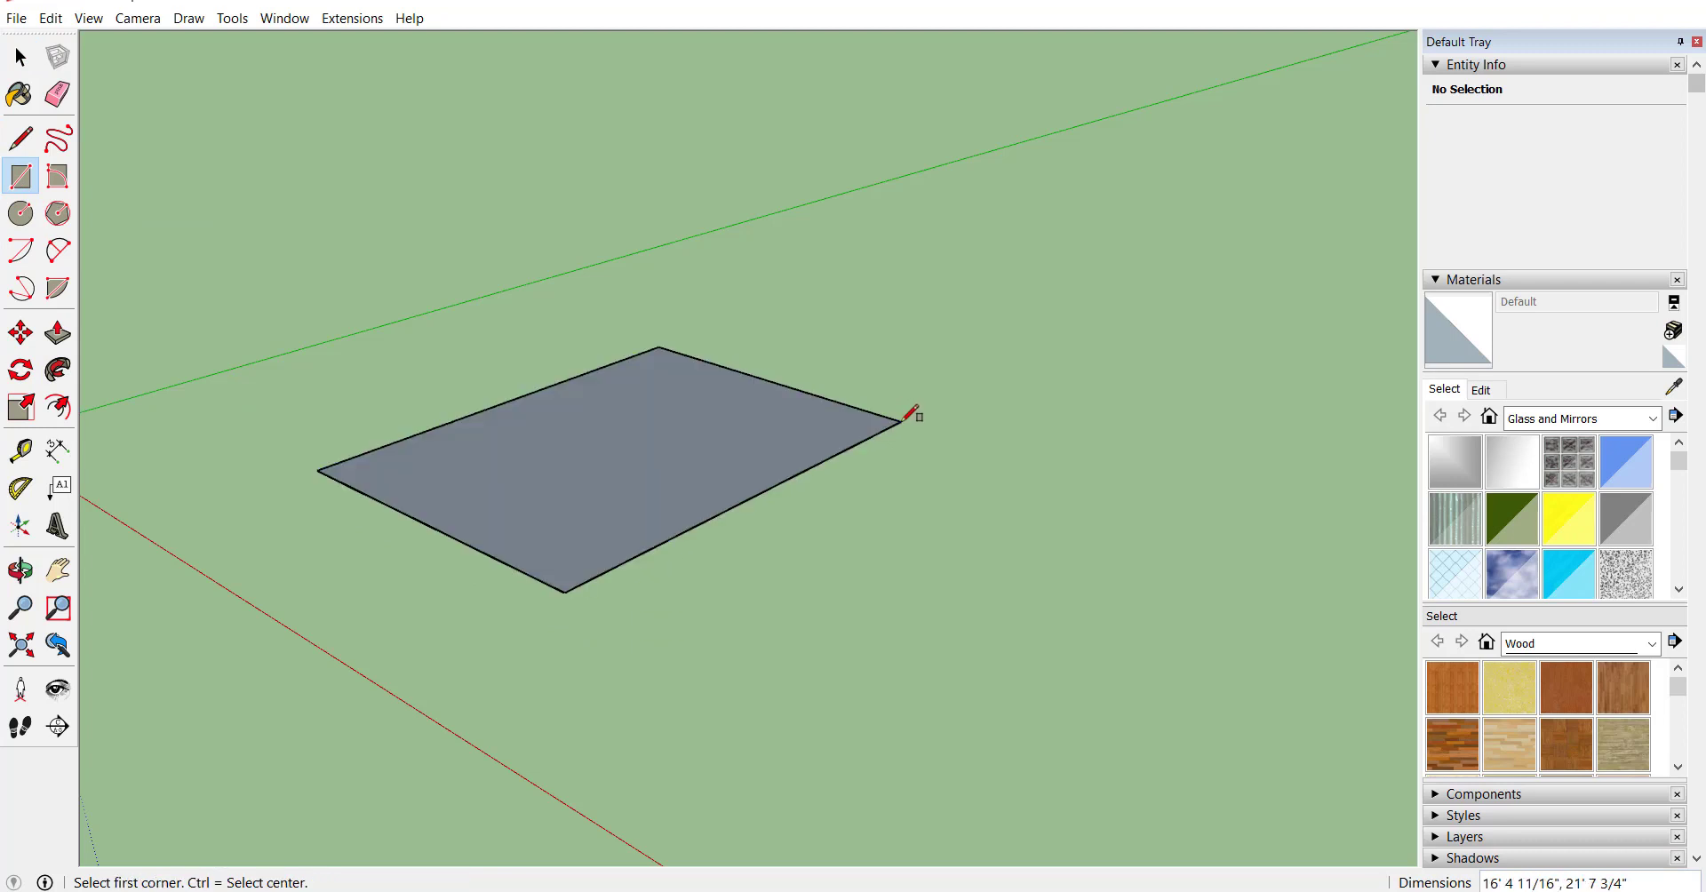
scroll(782, 511, "up", 1)
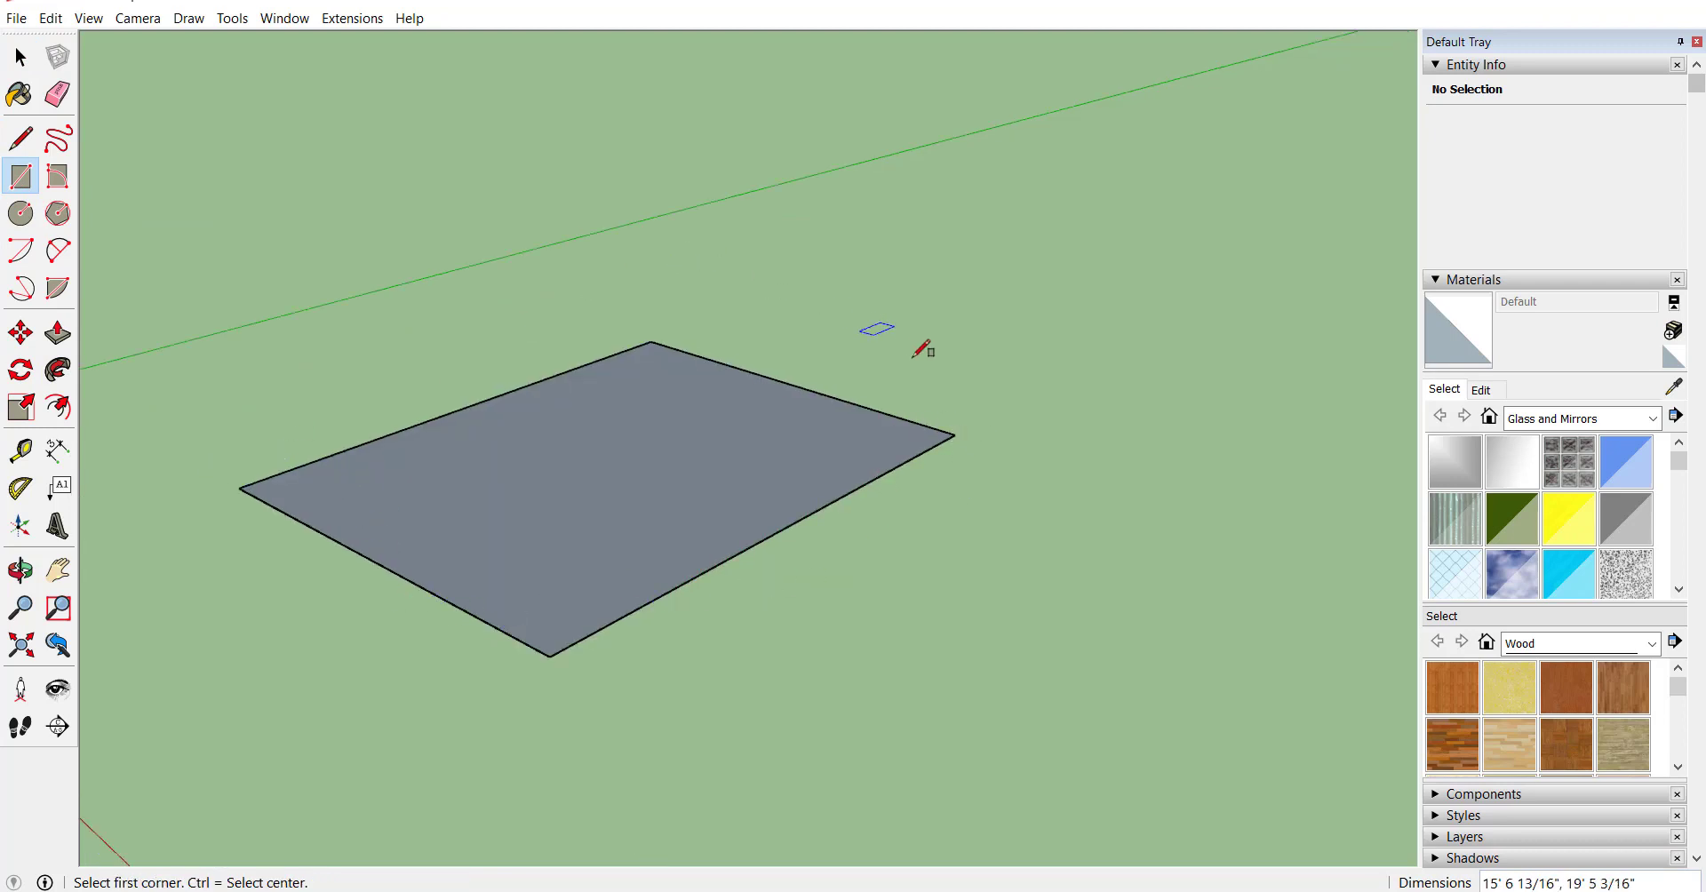
left_click(549, 656)
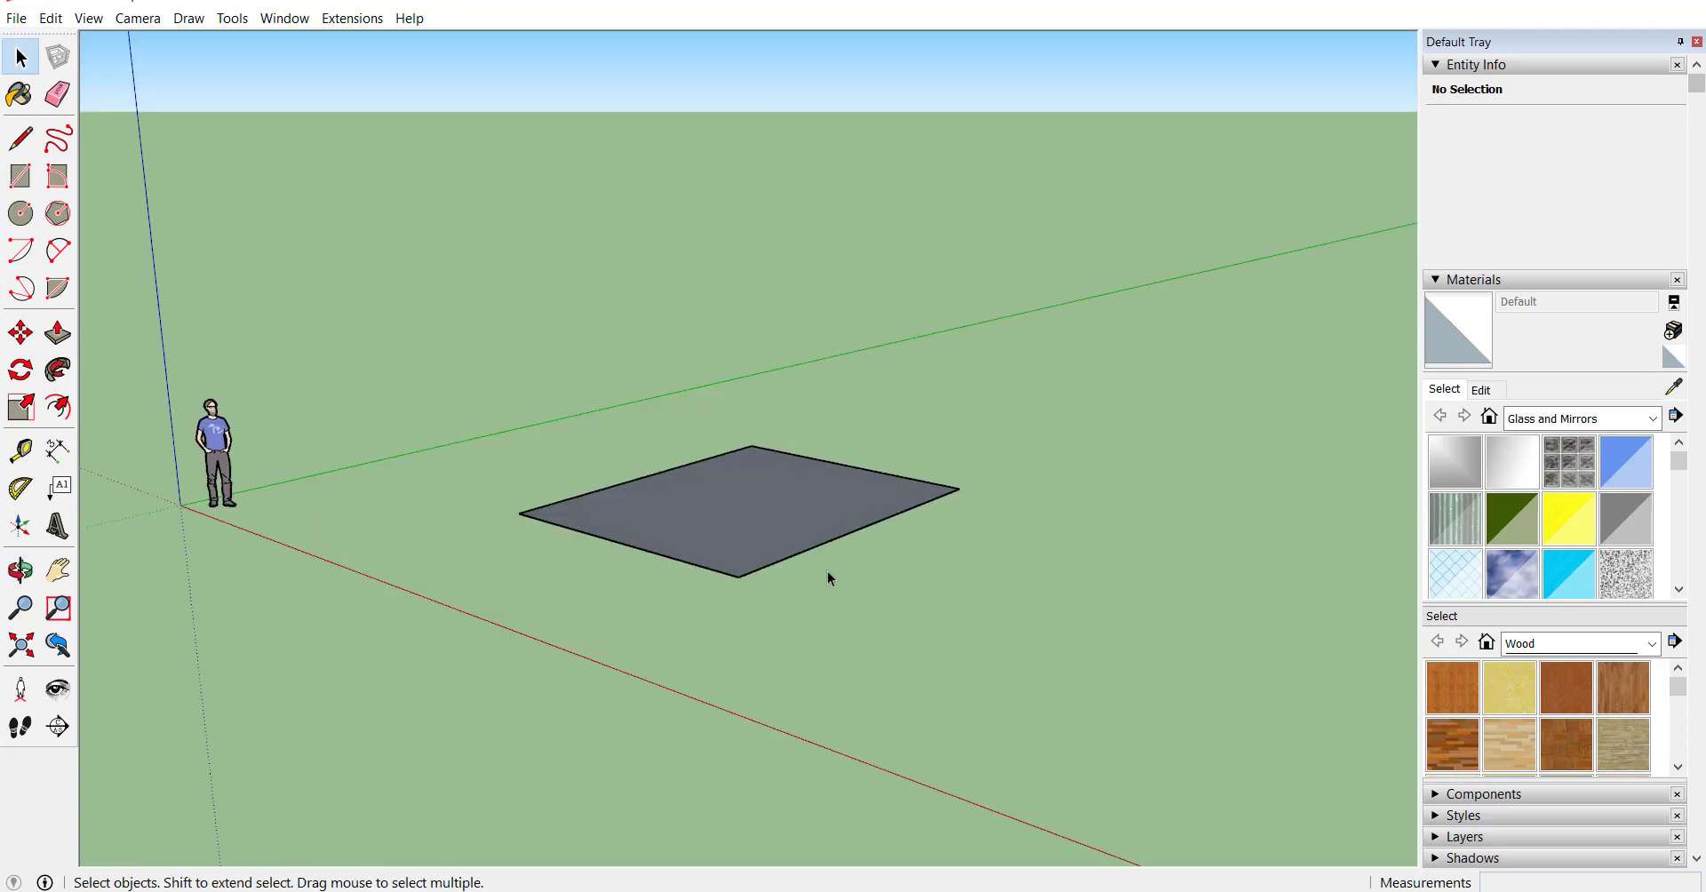
- Draw a small upright rectangle about 11 1/2" by 2' 9 11/16" perpendicular to the green axis, beside the ground rectangle
scroll(994, 457, "up", 2)
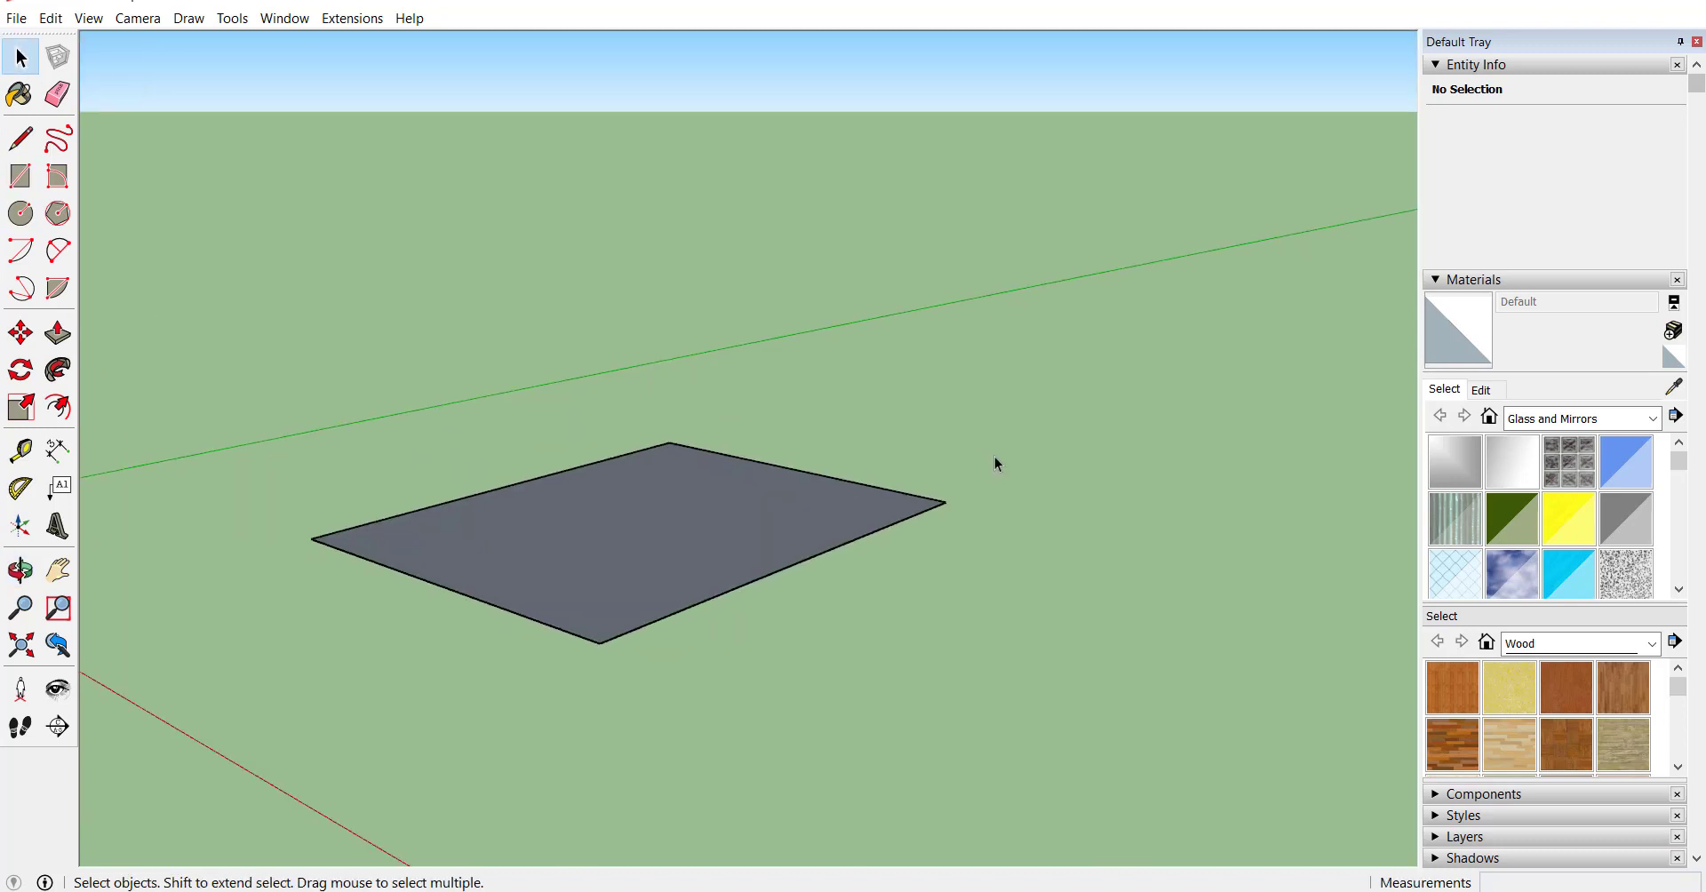
left_click(20, 176)
left_click(1106, 531)
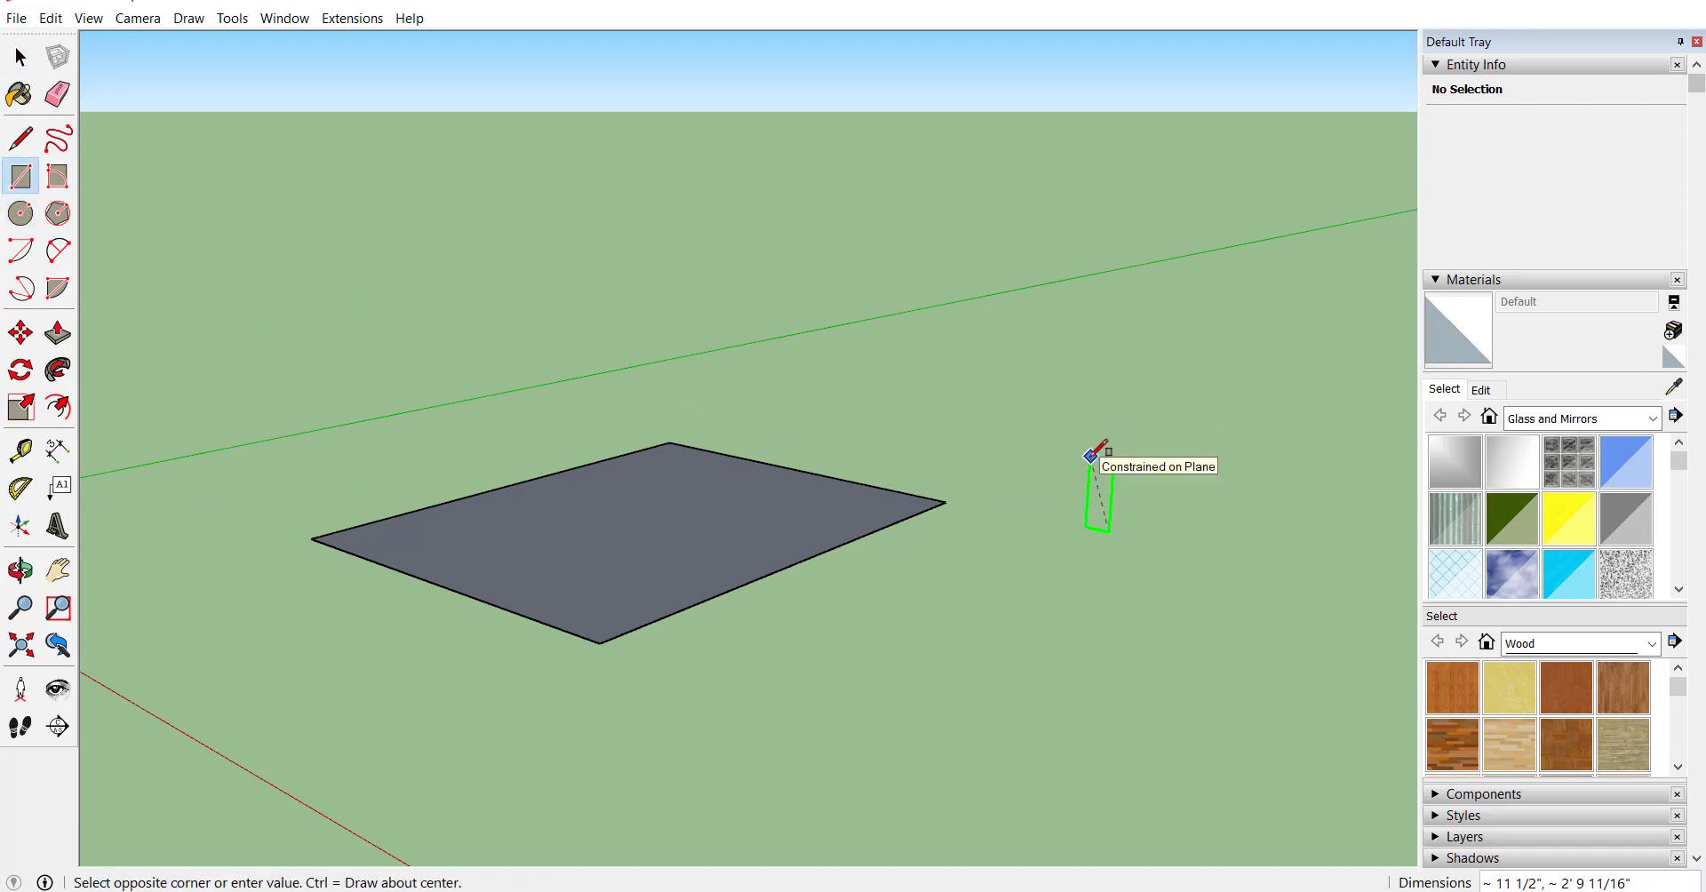
left_click(1091, 457)
key("space")
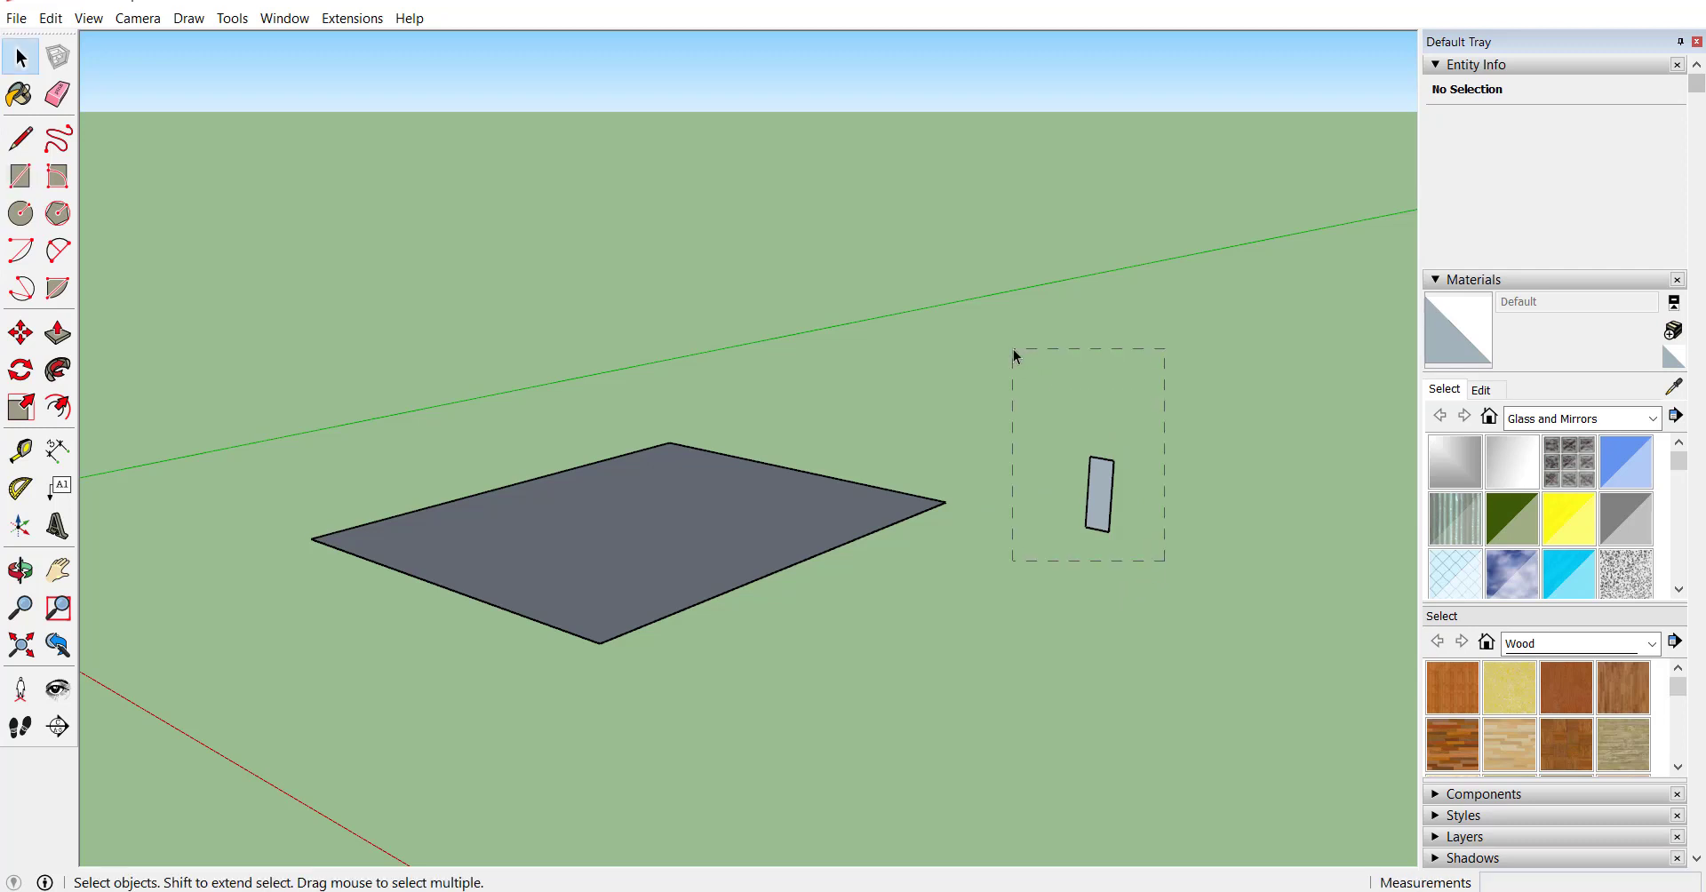
- Move the small upright rectangle by its lower corner onto the nearest corner of the ground rectangle
left_click_drag(1013, 350, 1013, 349)
left_click(20, 332)
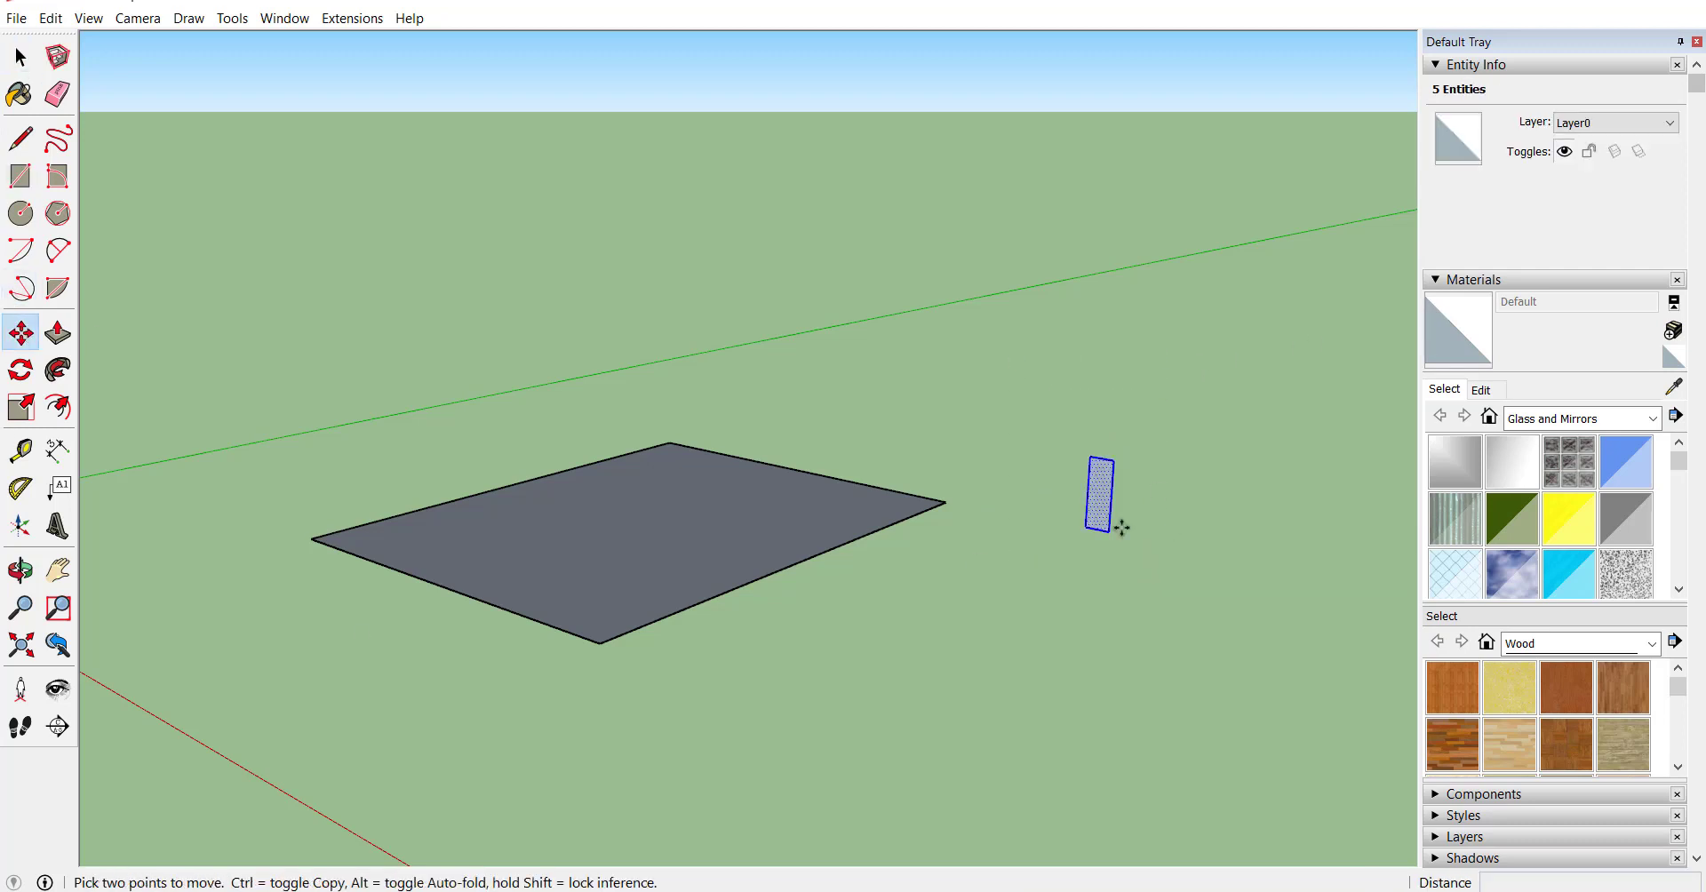
left_click(1109, 534)
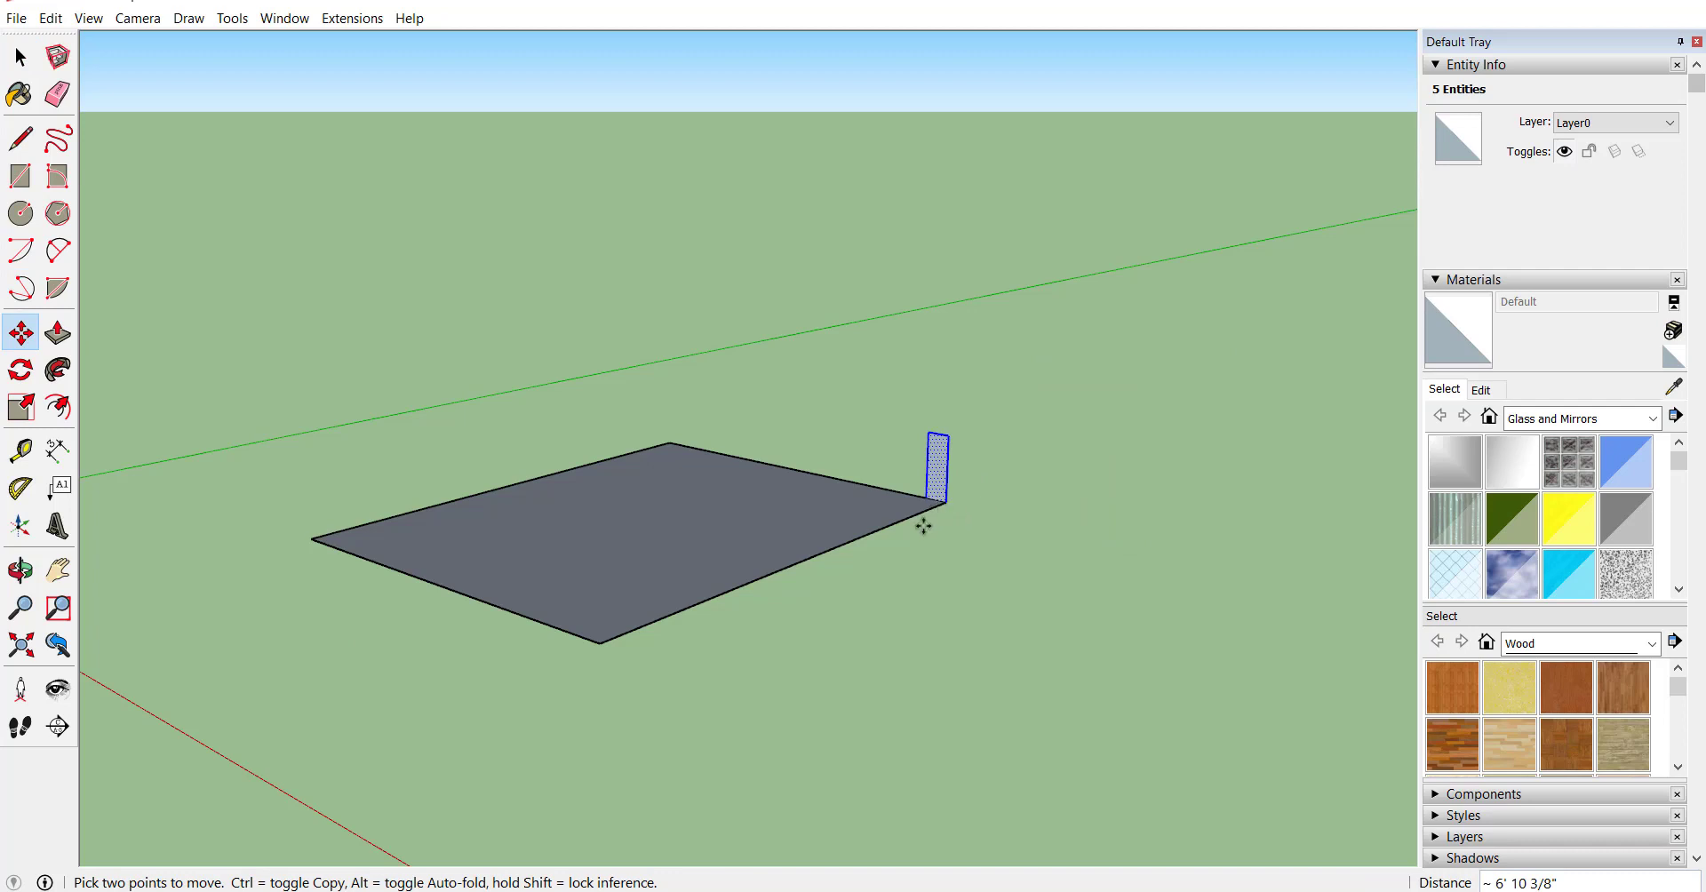
scroll(493, 514, "up", 3)
key("space")
left_click(1033, 669)
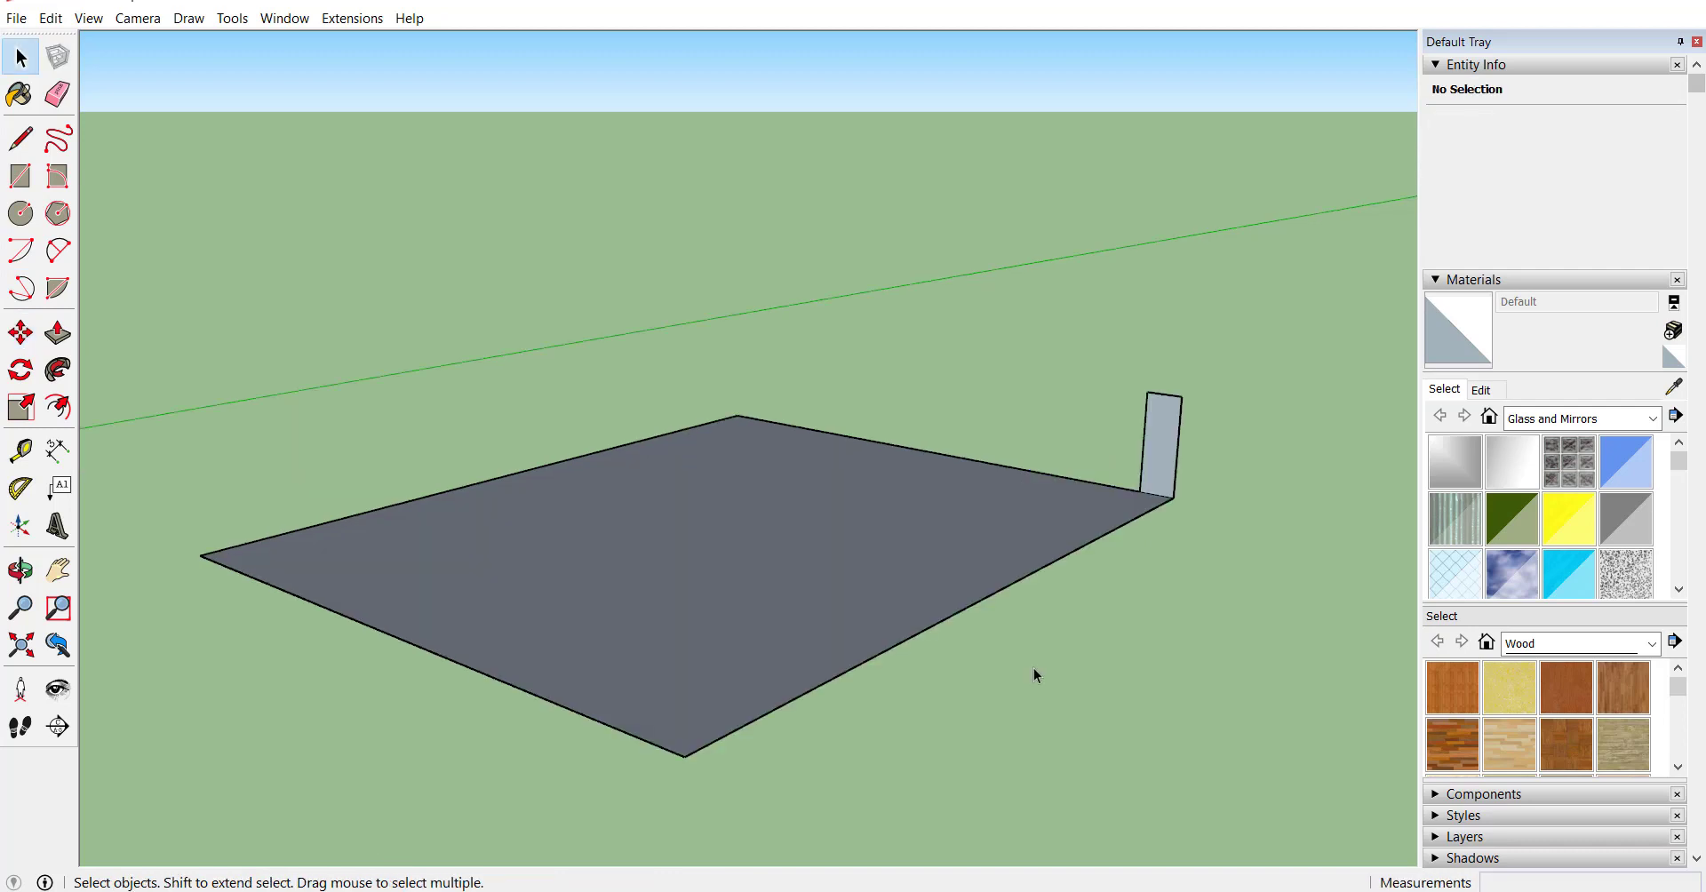
- Select all four edges of the ground rectangle as the path and sweep the upright profile around them with Follow Me
left_click(953, 617)
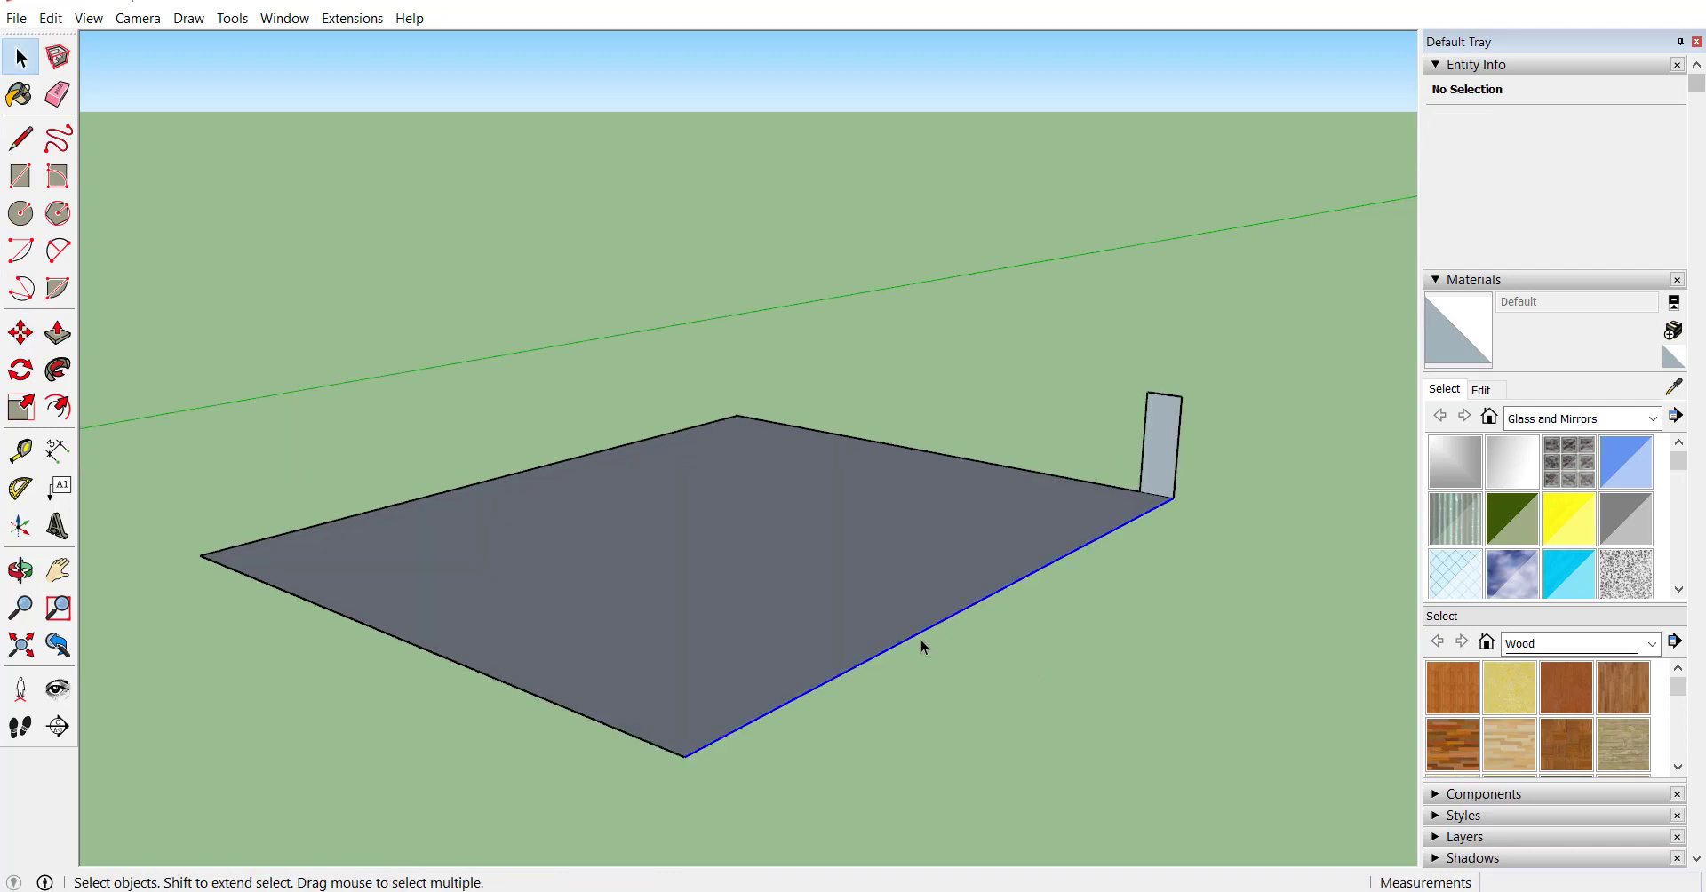
left_click(615, 732, "shift")
left_click(446, 493, "shift")
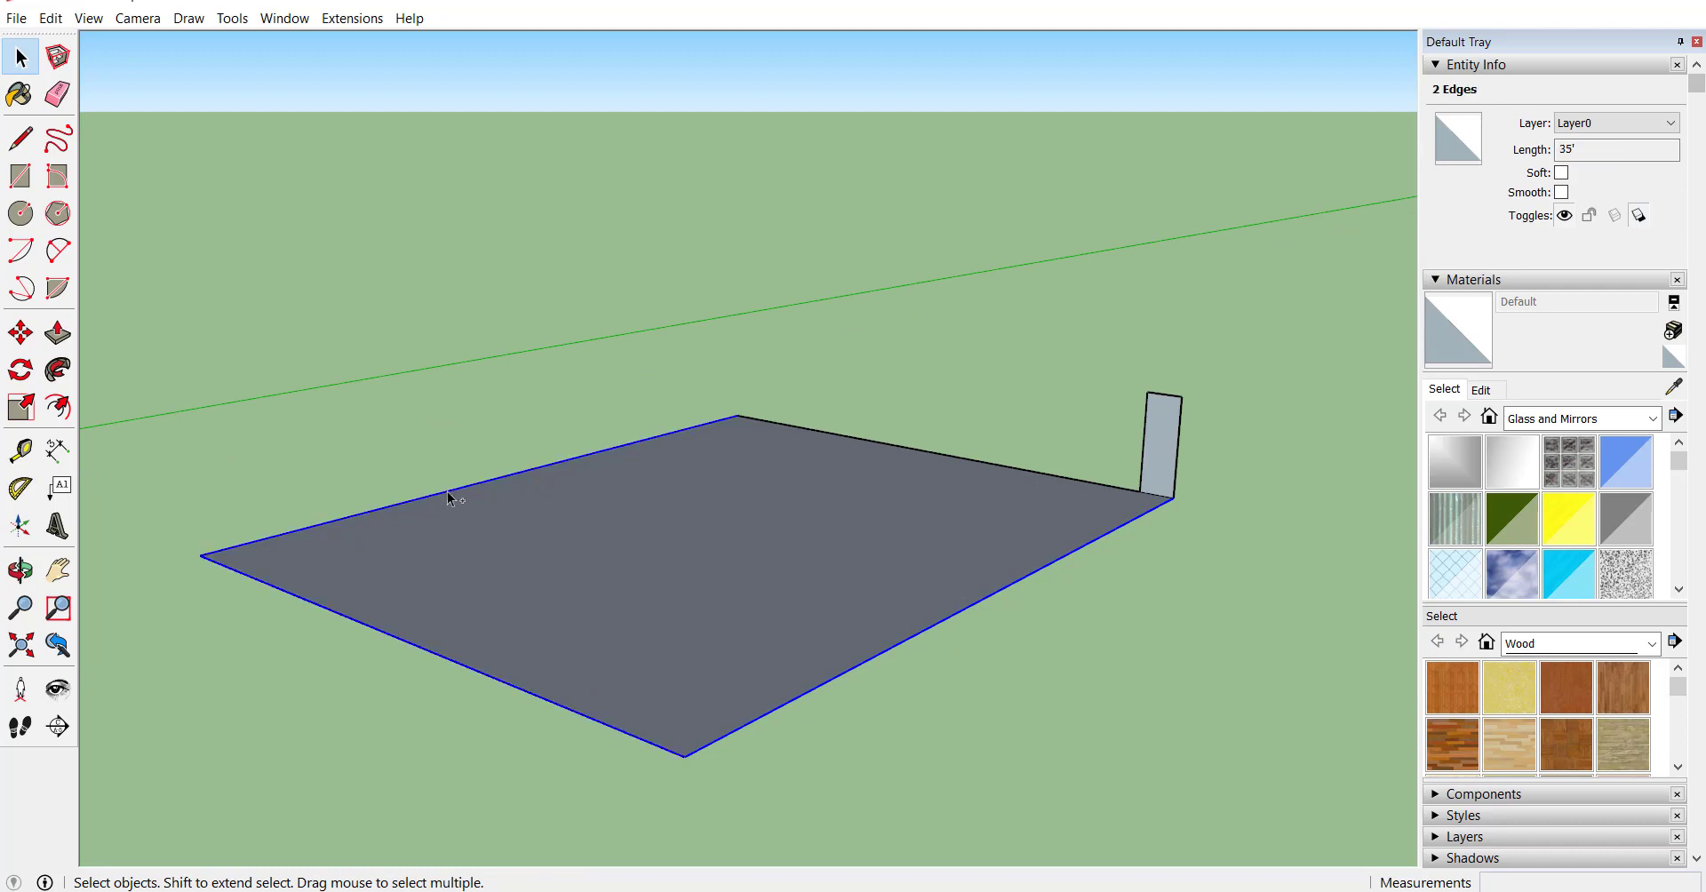
left_click(965, 456, "shift")
left_click(57, 370)
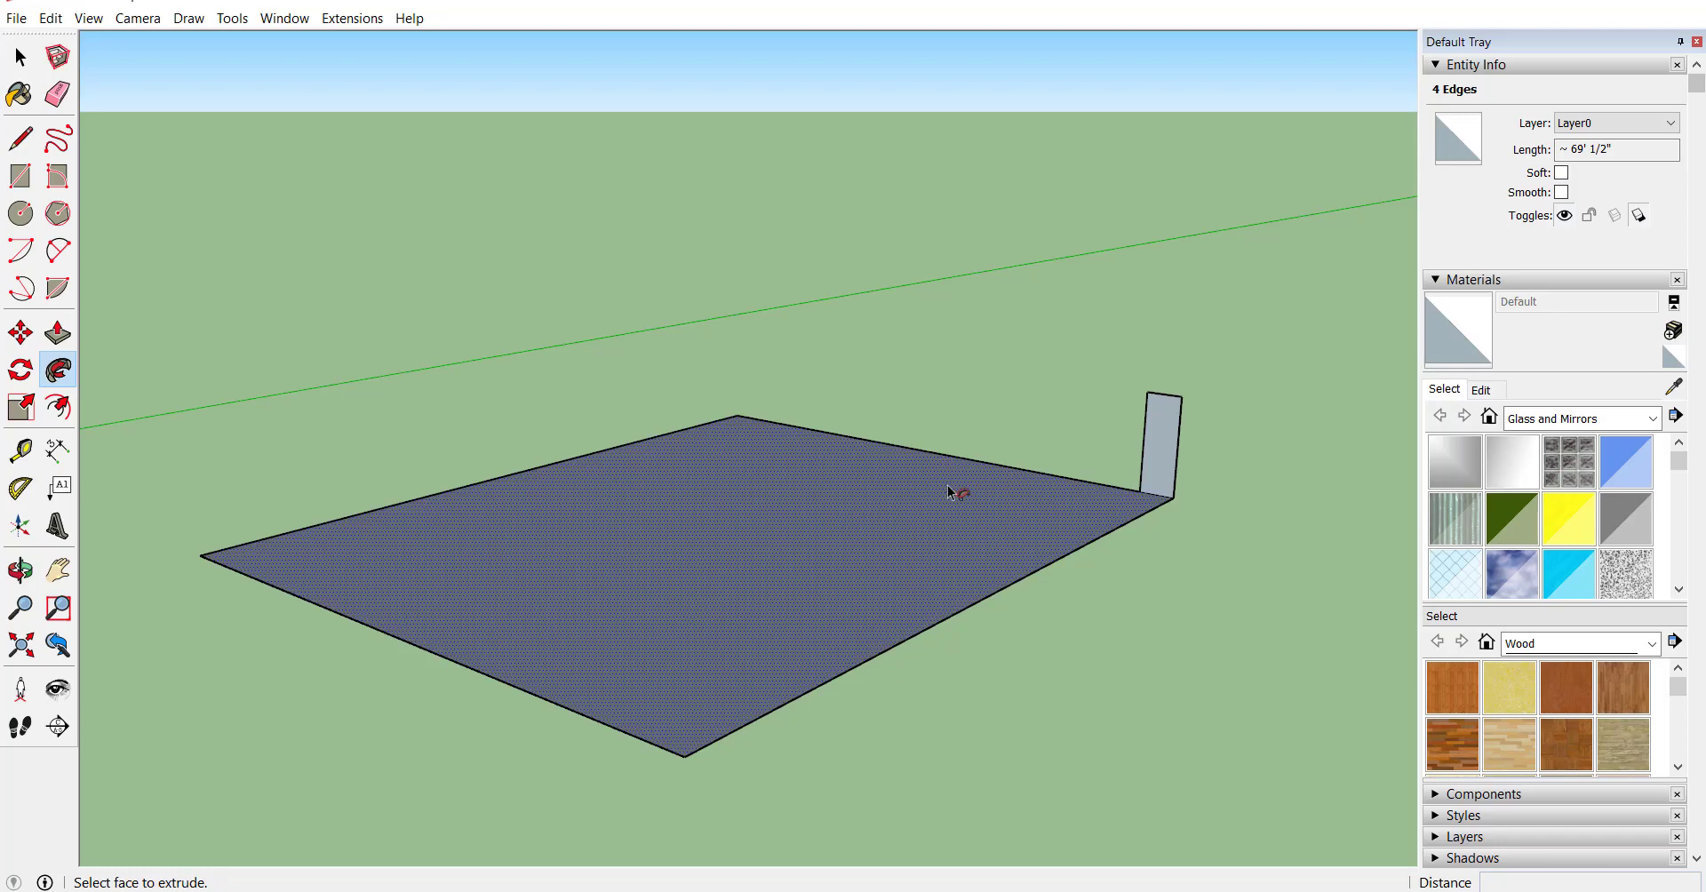
left_click(1165, 436)
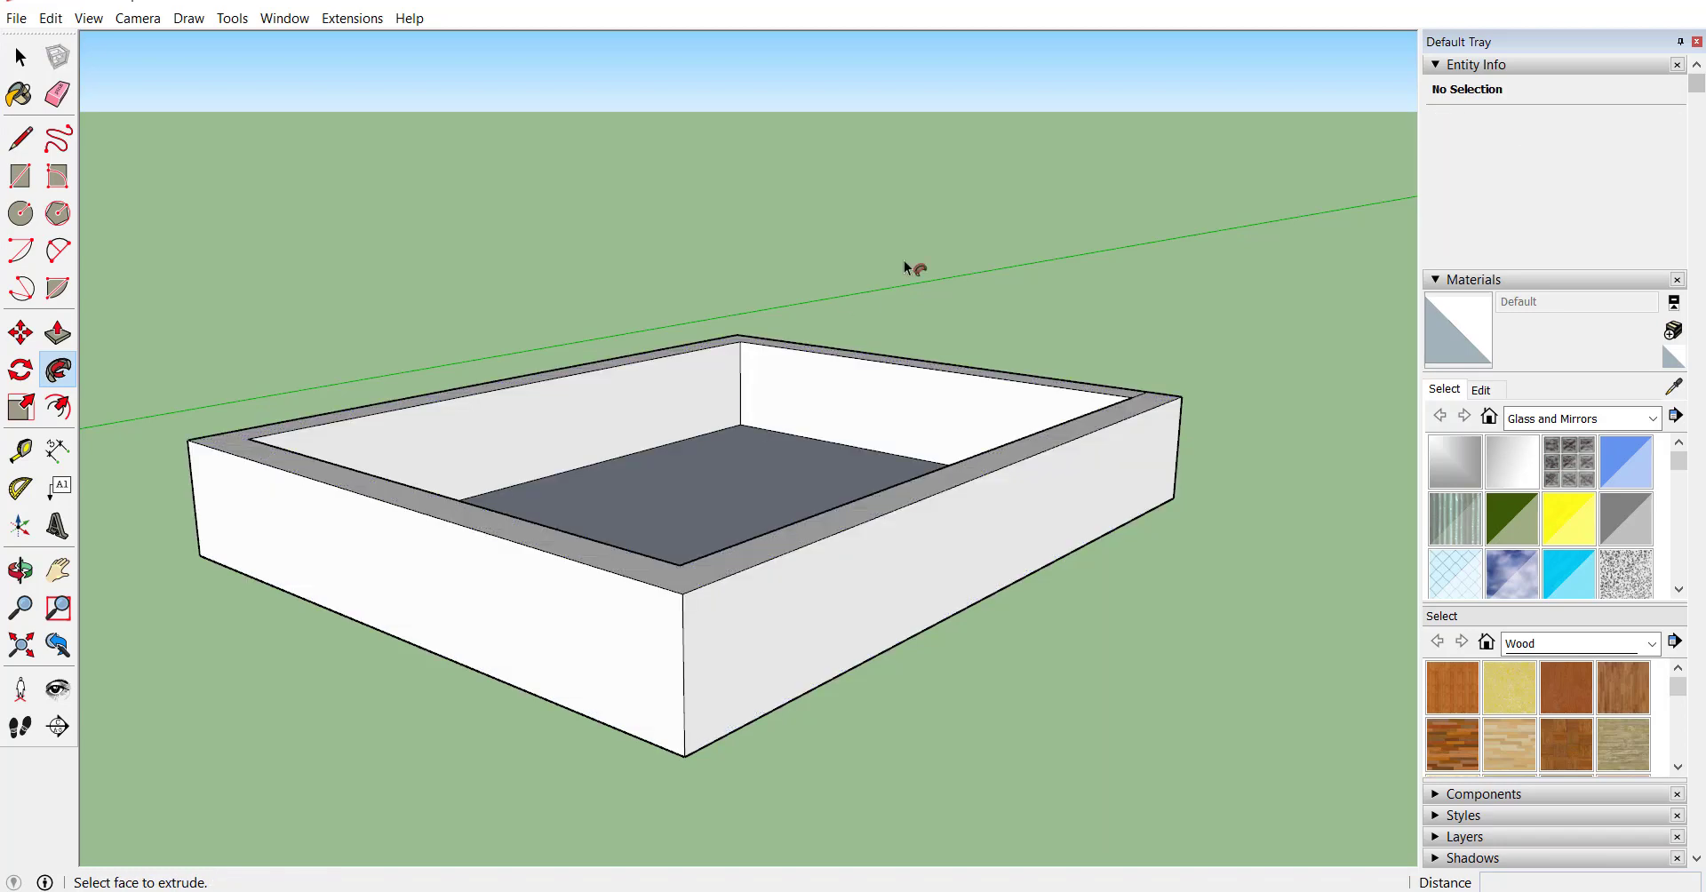
- Examine the swept wall frame from above and from the side, including its inner faces and corners
scroll(903, 259, "down", 3)
middle_click_drag(883, 306, 974, 386)
scroll(974, 386, "up", 4)
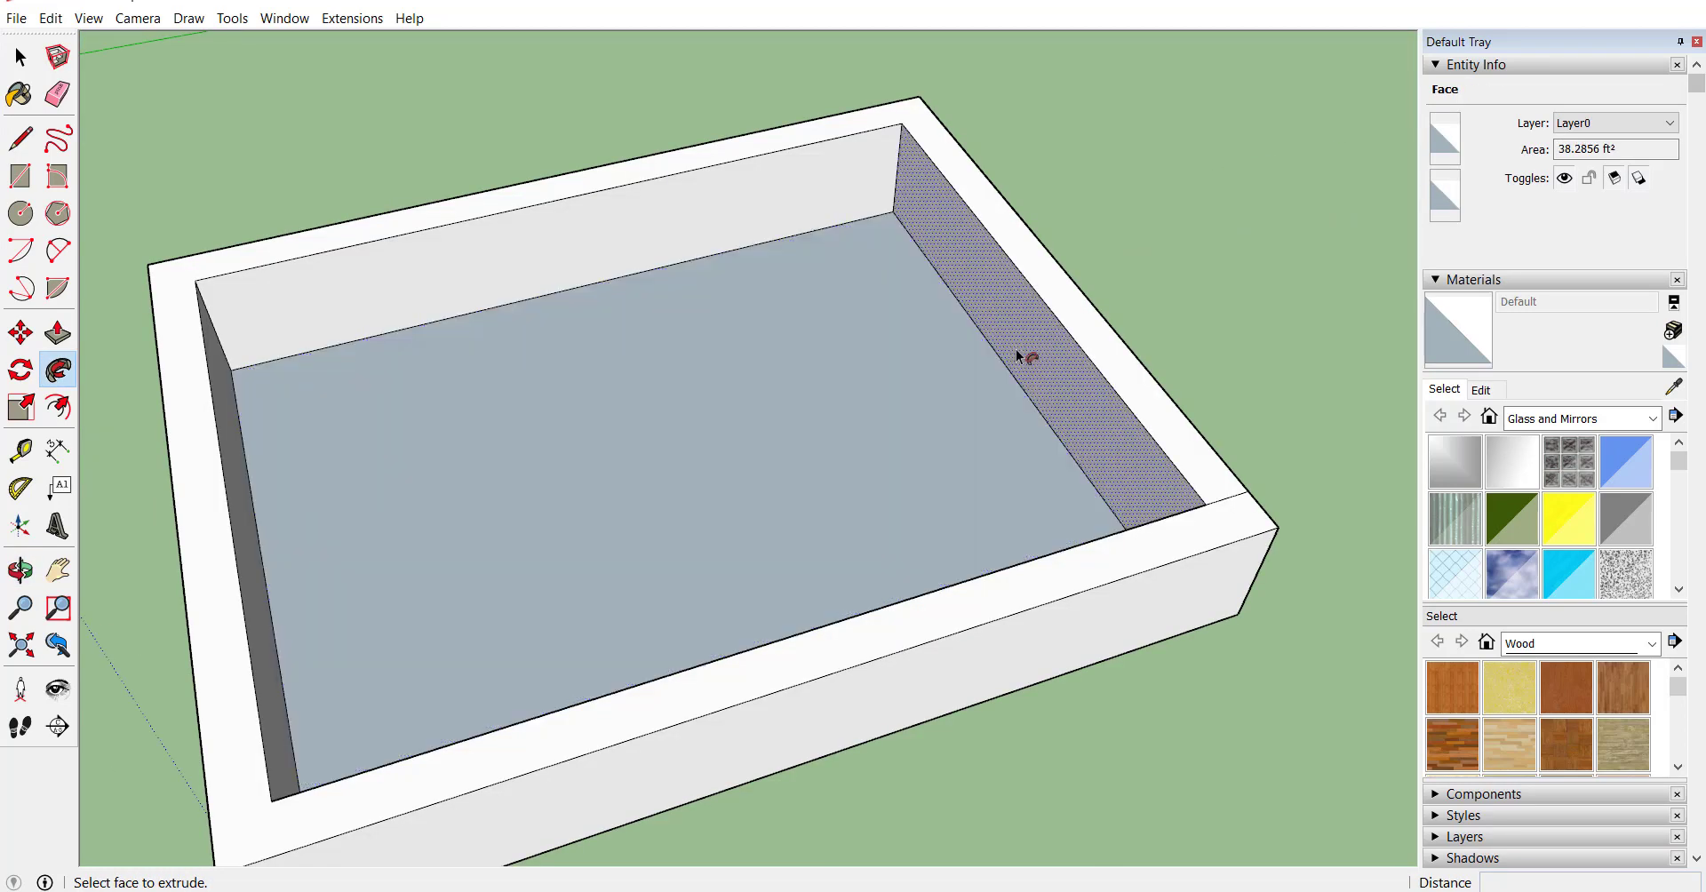
scroll(1043, 261, "down", 2)
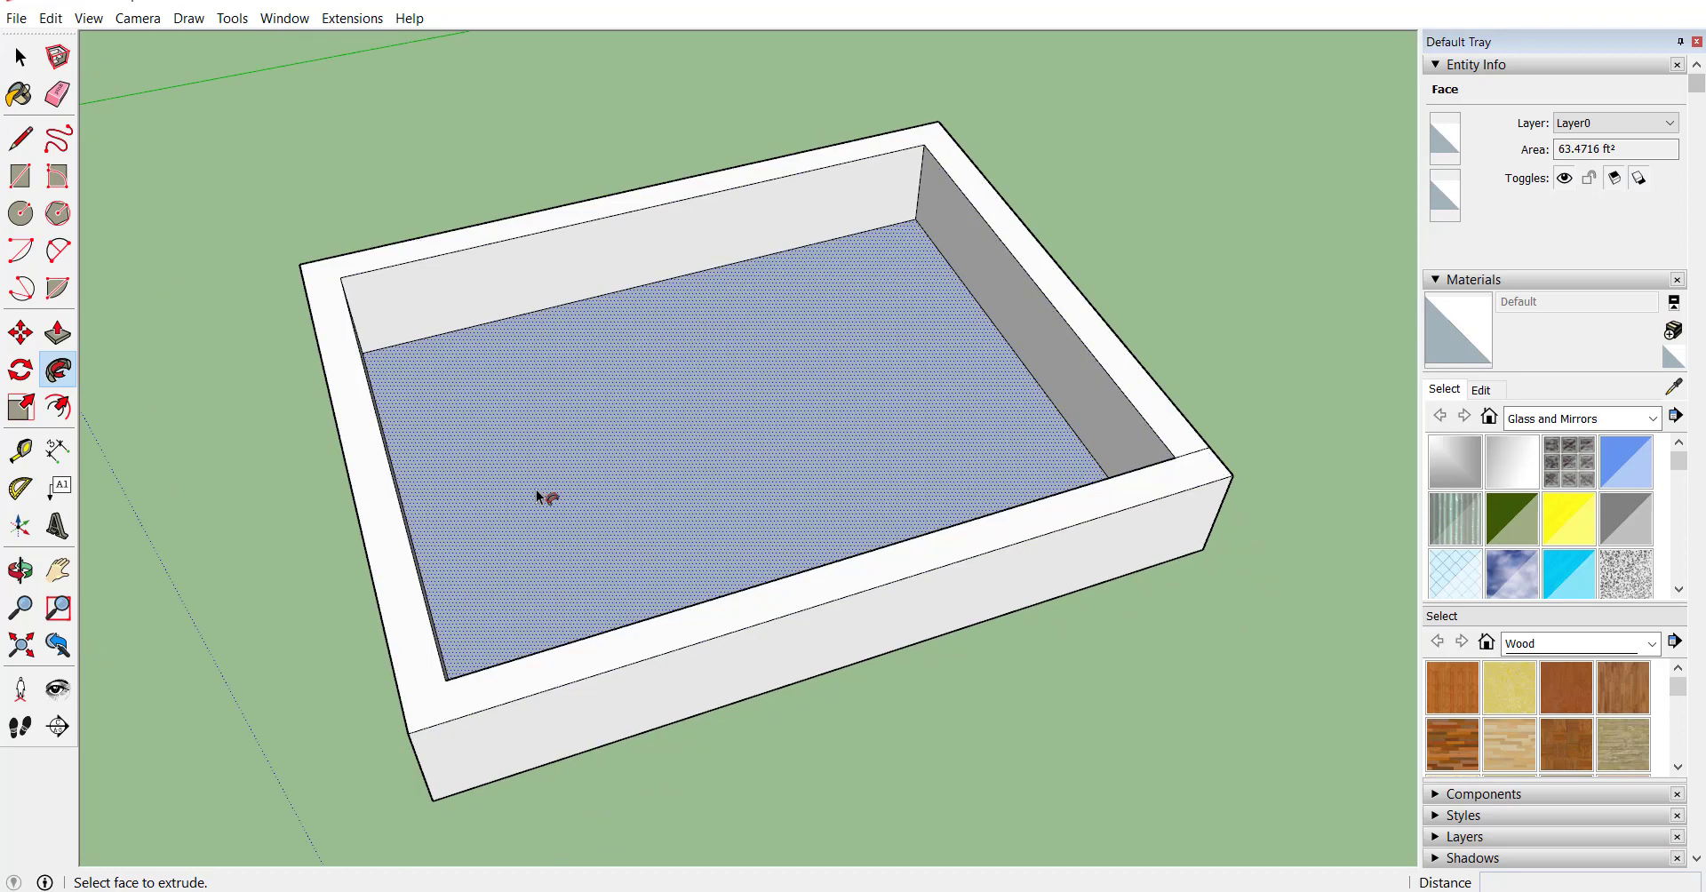
scroll(538, 487, "up", 2)
scroll(541, 445, "down", 2)
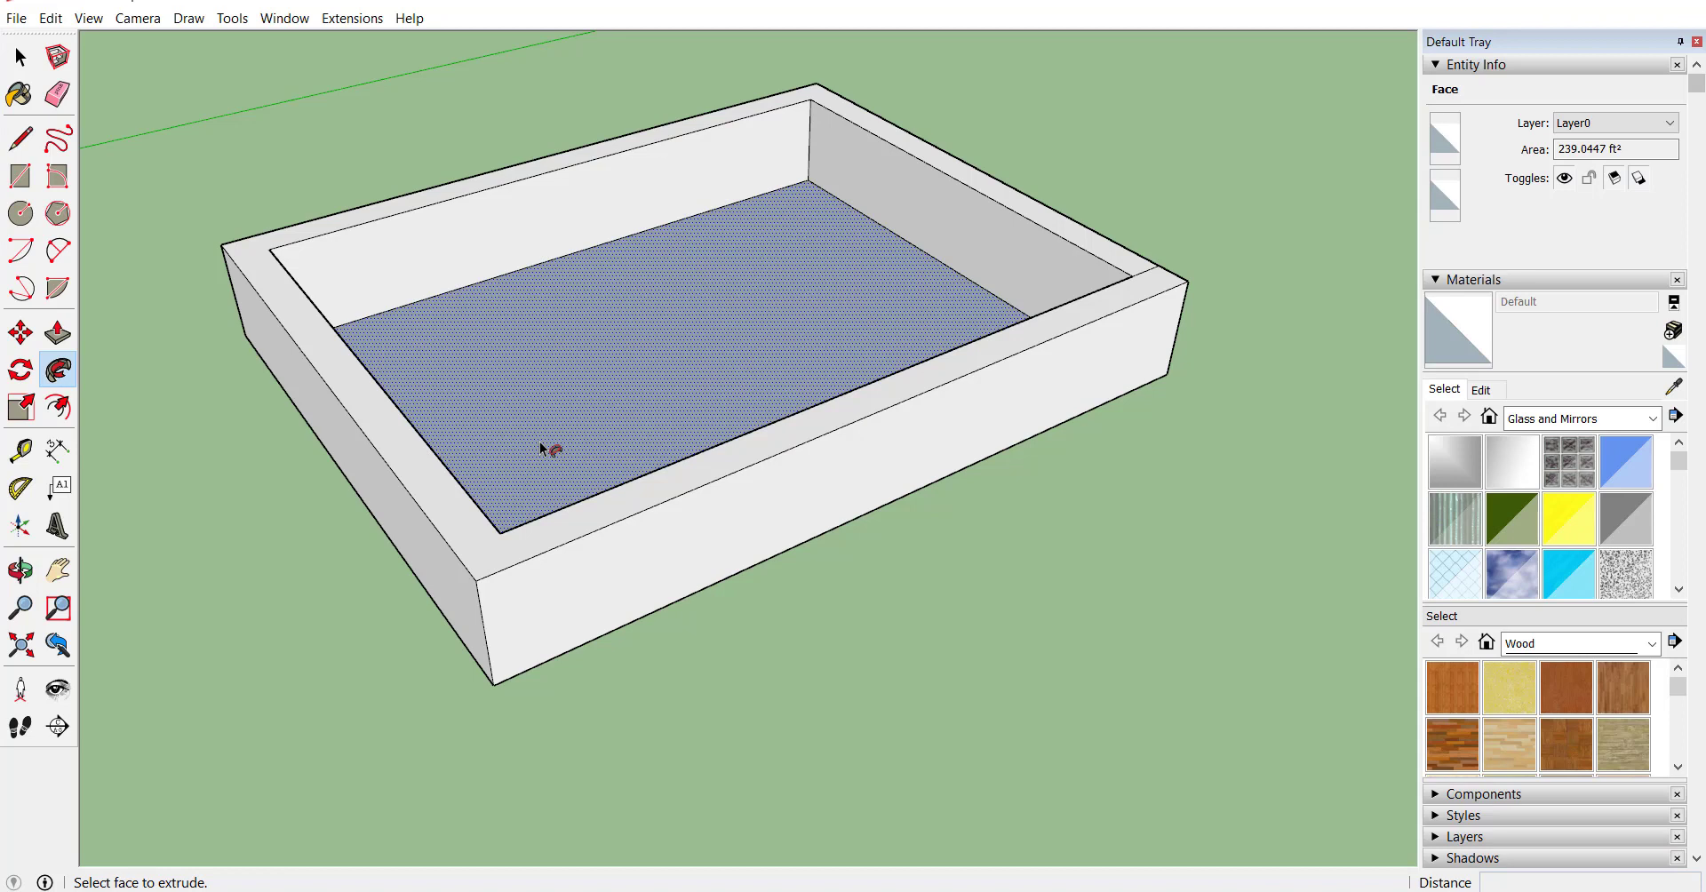
key("space")
left_click(791, 587)
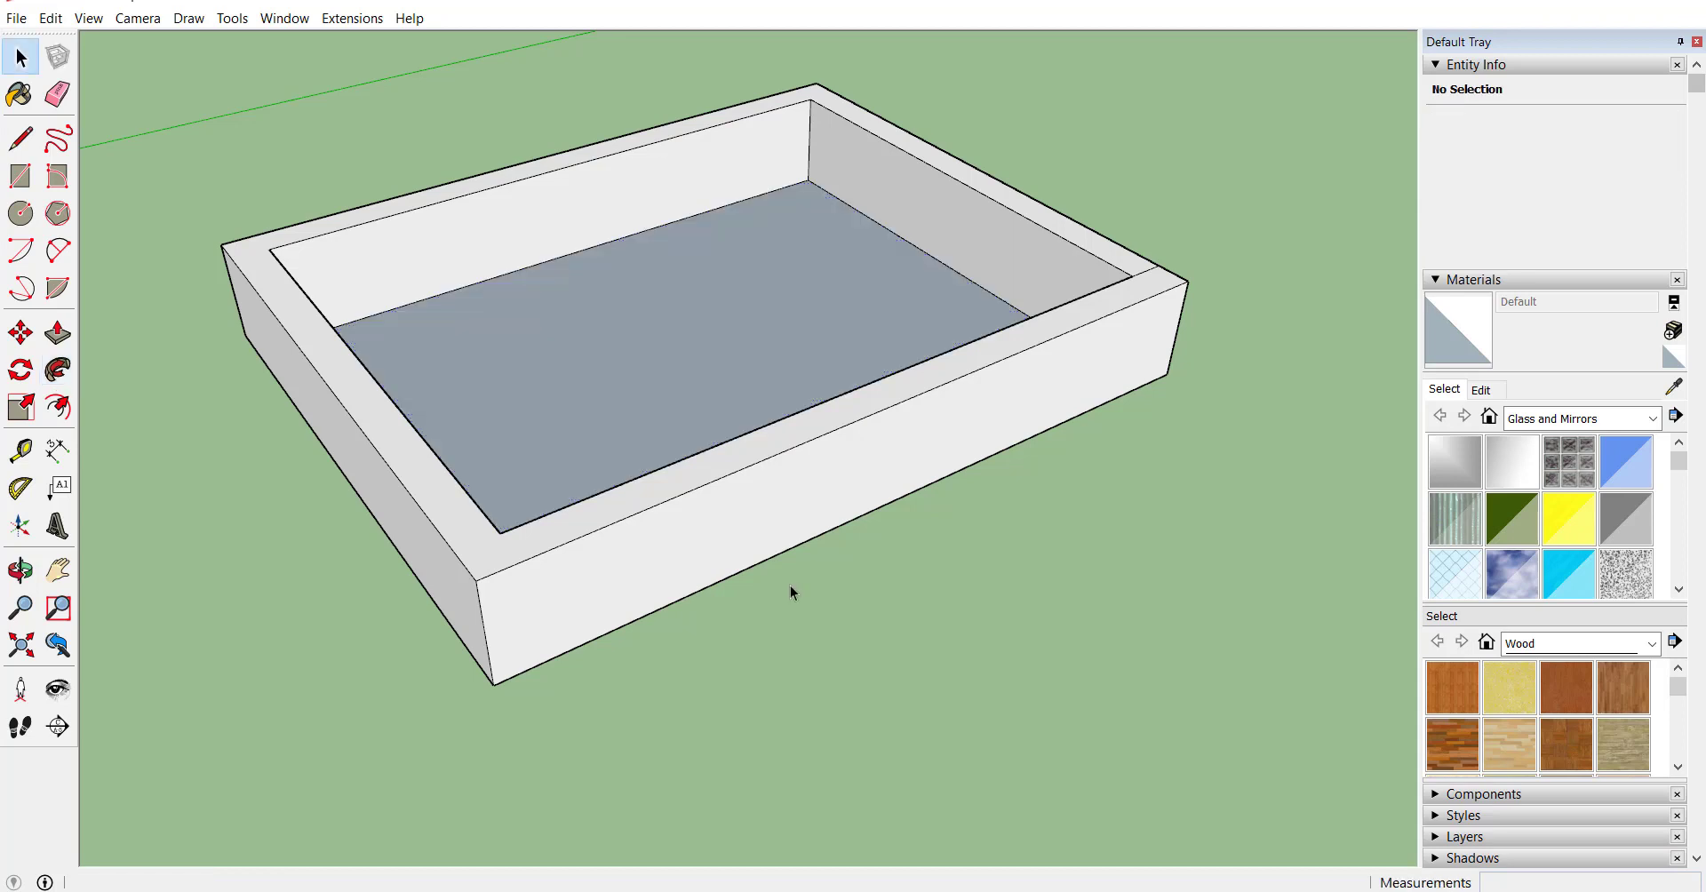
scroll(200, 250, "down", 2)
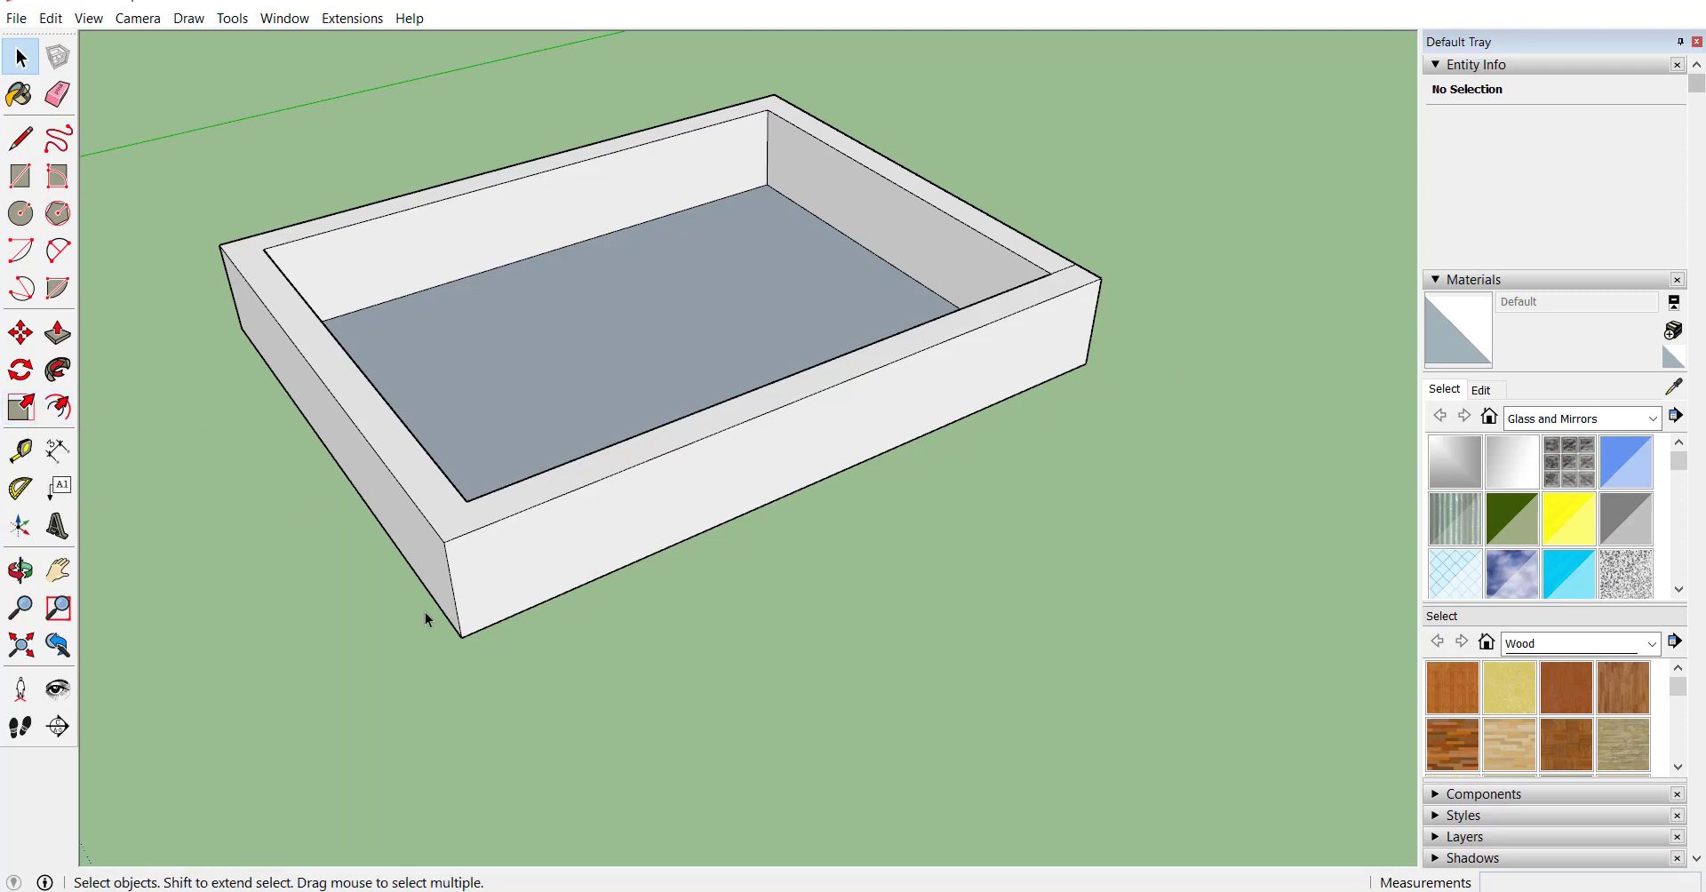
scroll(487, 457, "down", 1)
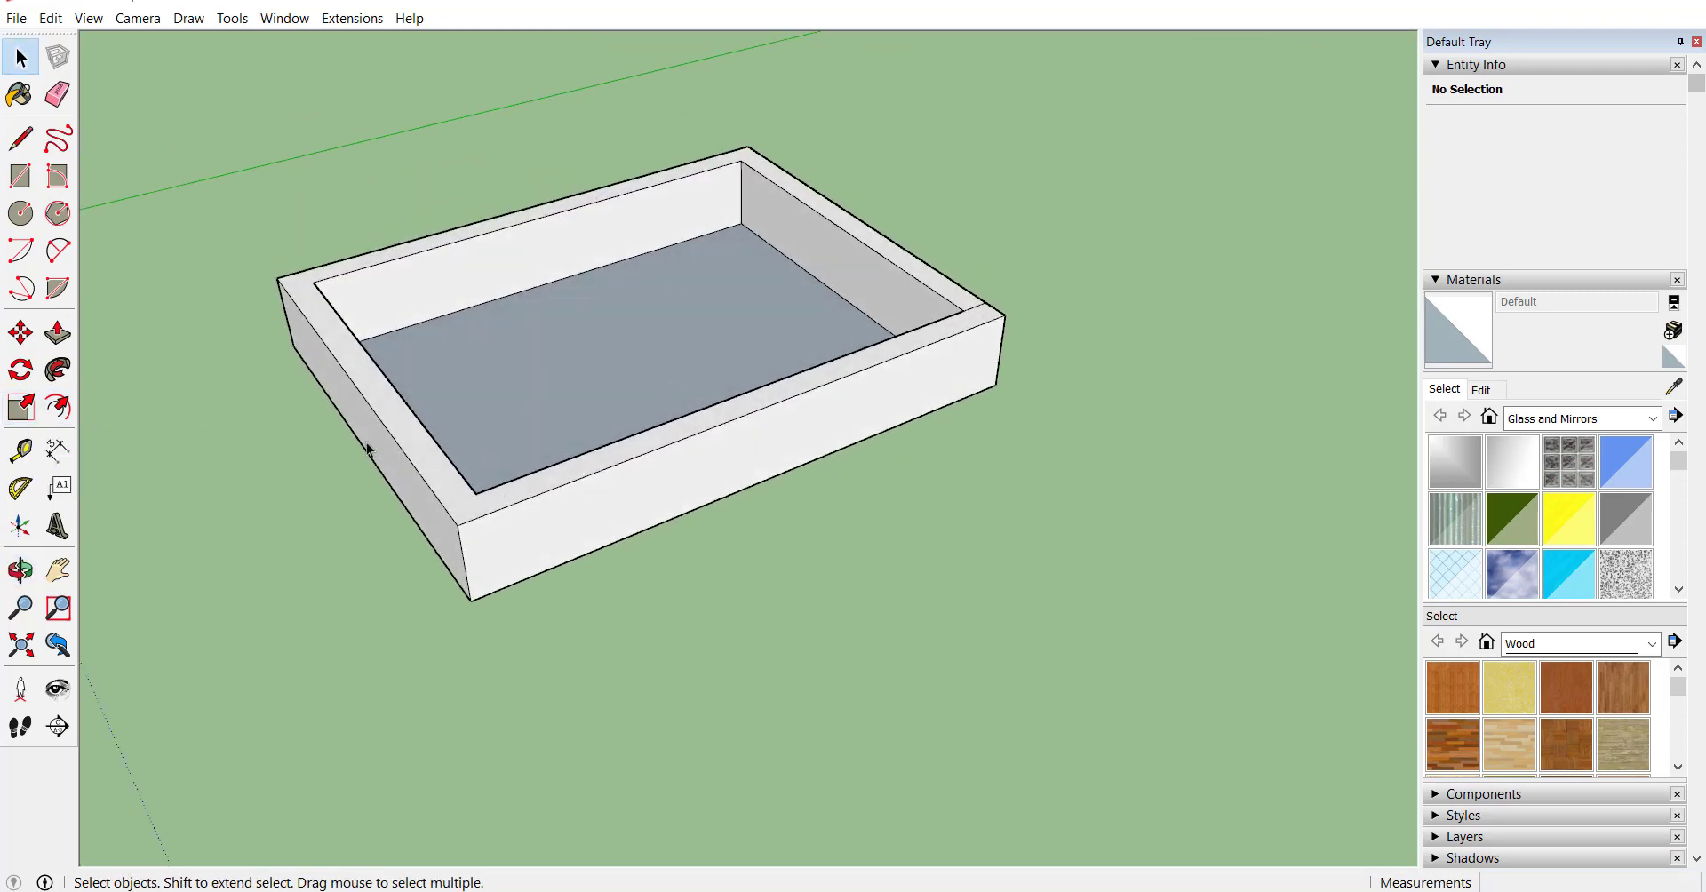
scroll(339, 391, "up", 2)
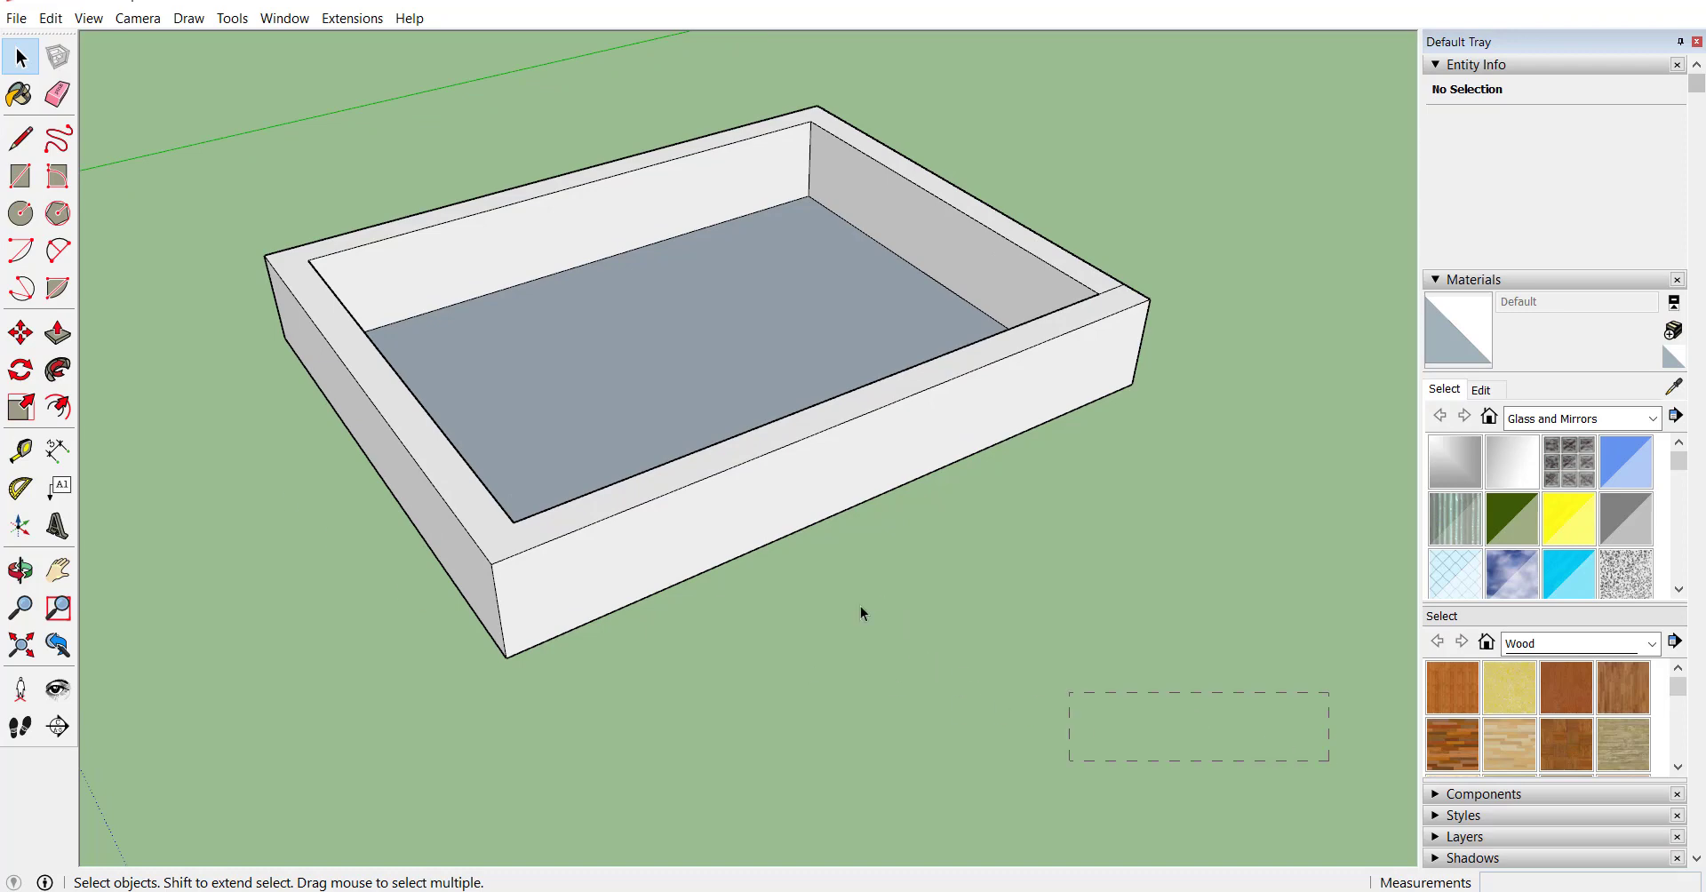
- Select the whole wall frame and scale its height to about 1.31 along the blue axis
left_click_drag(222, 106, 219, 101)
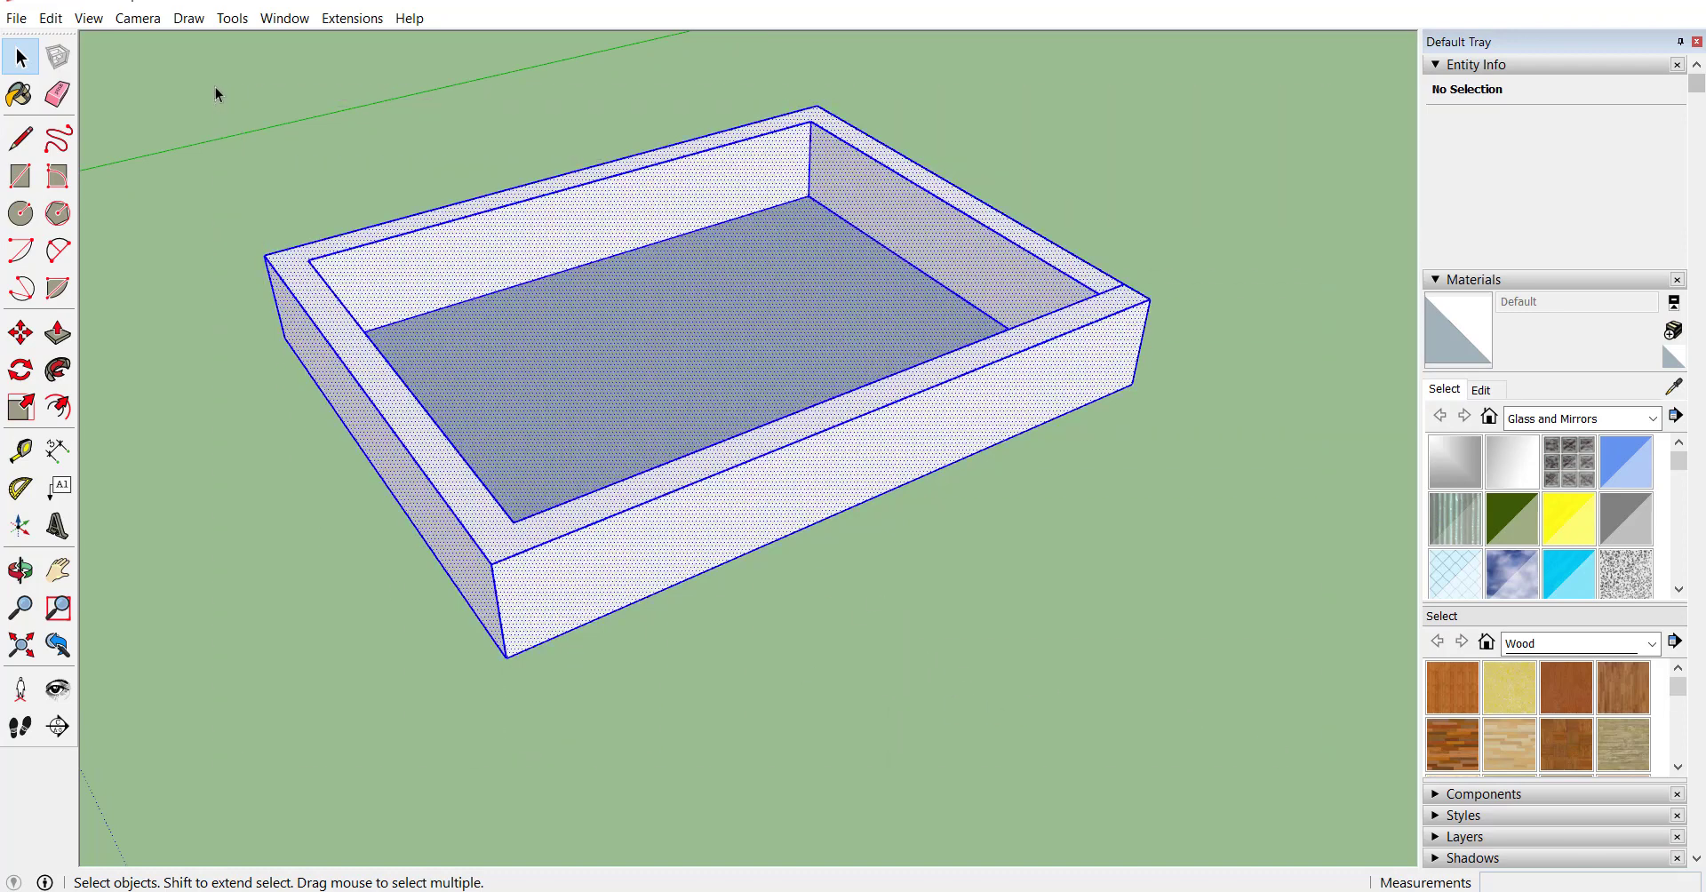
left_click(18, 410)
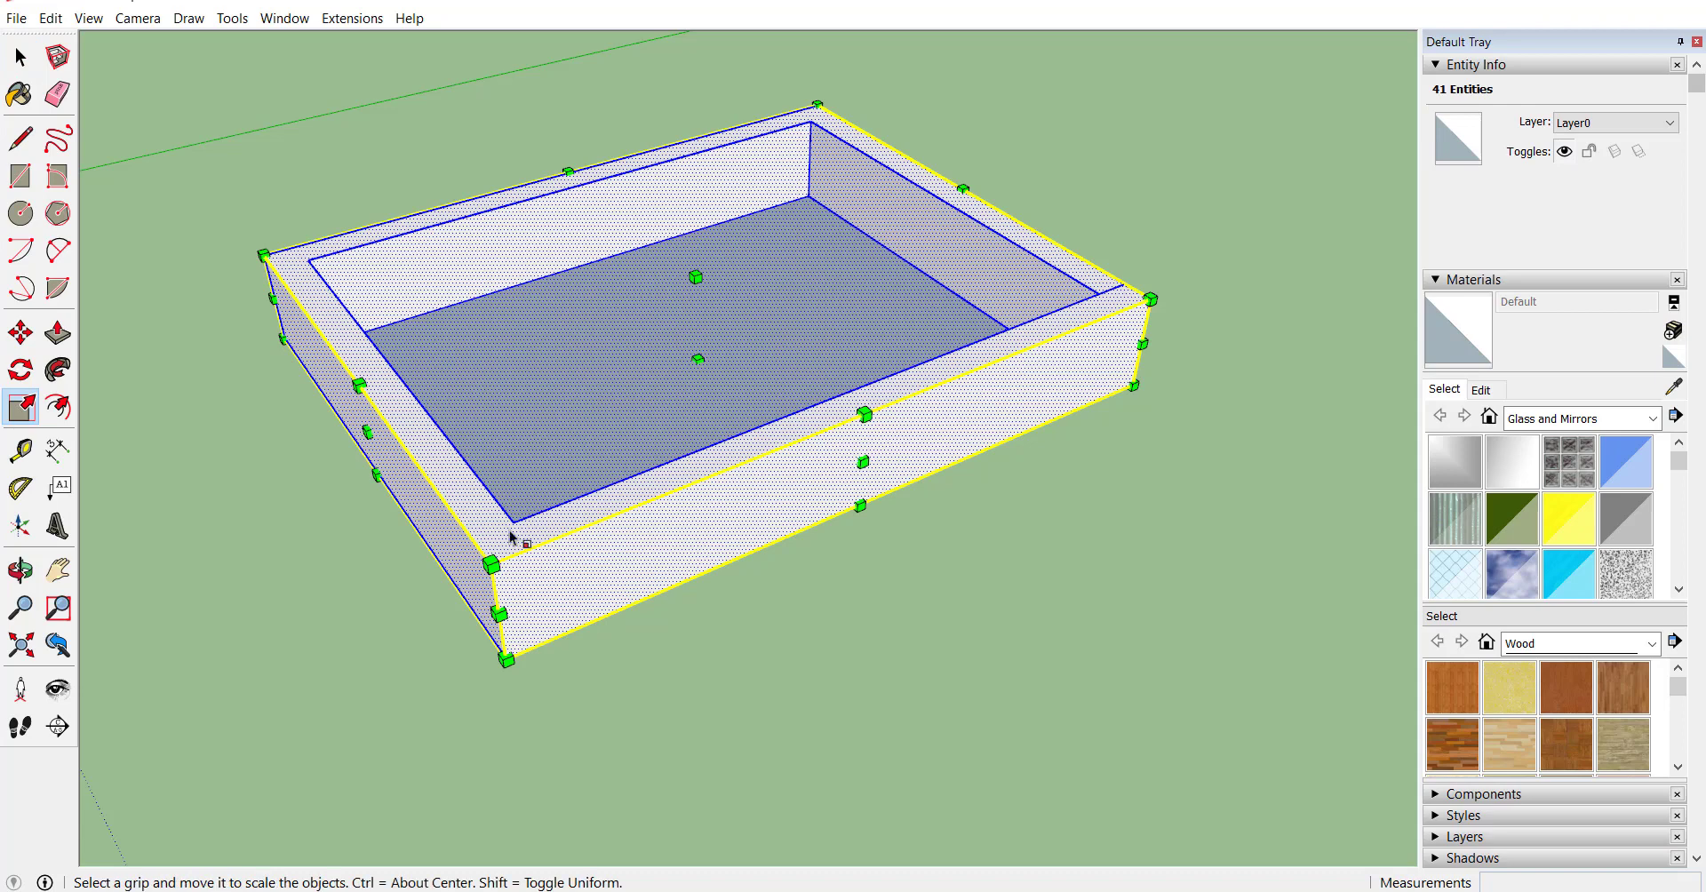
middle_click_drag(332, 692, 375, 519)
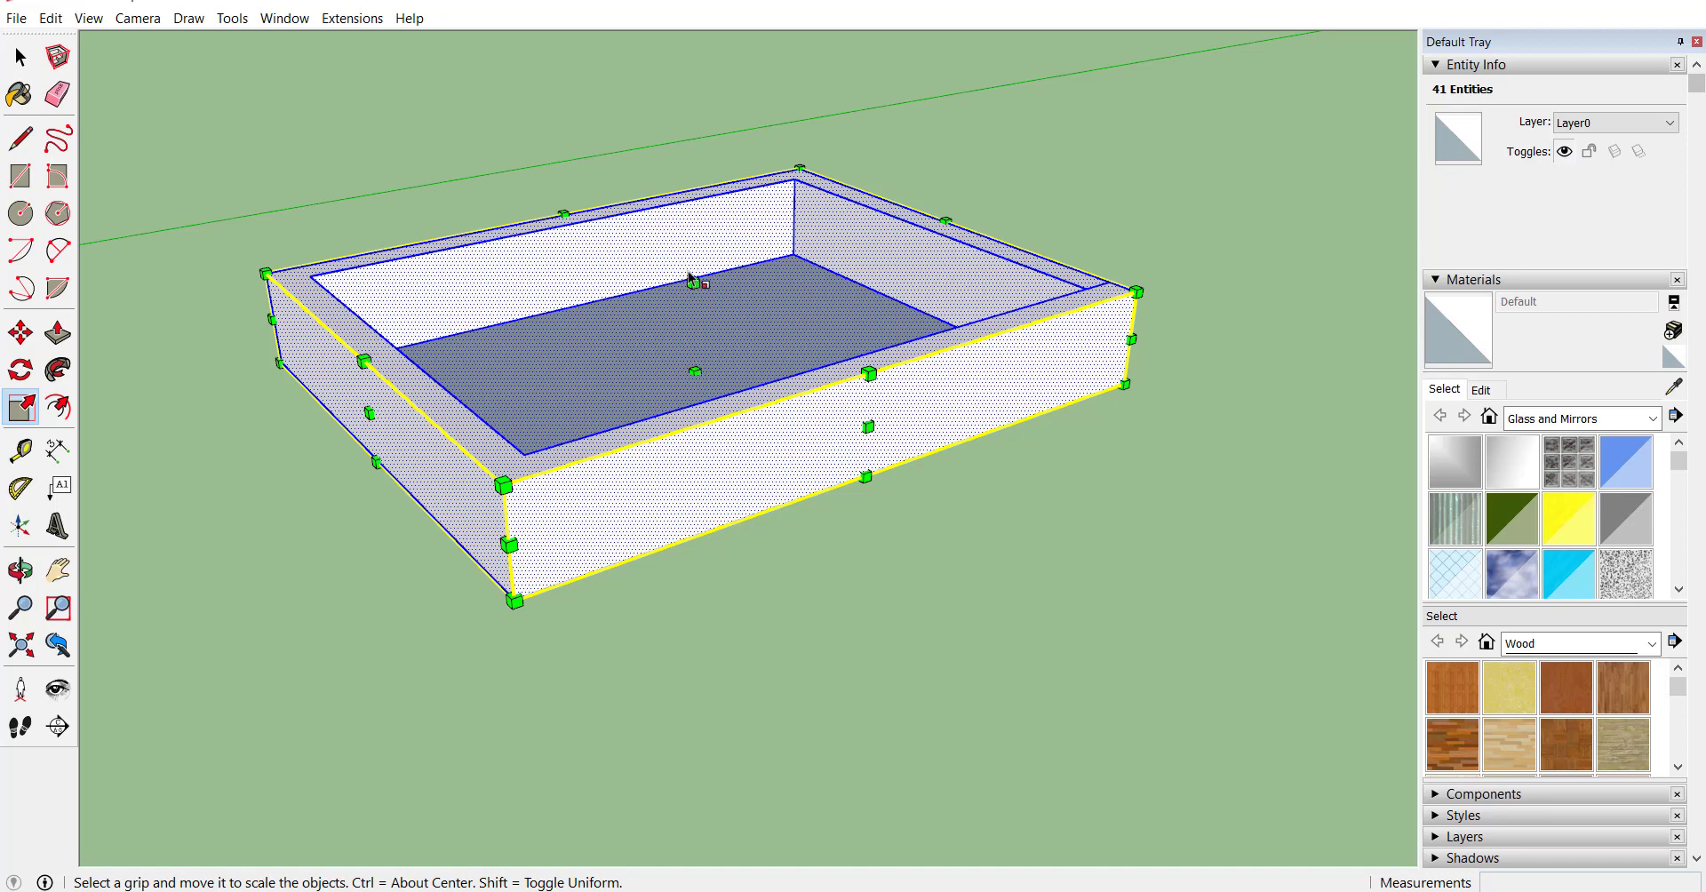
mouse_move(688, 271)
left_mouse_down()
mouse_move(693, 104)
mouse_move(693, 355)
mouse_move(750, 121)
mouse_move(675, 598)
mouse_move(680, 715)
mouse_move(716, 92)
mouse_move(690, 258)
left_mouse_up()
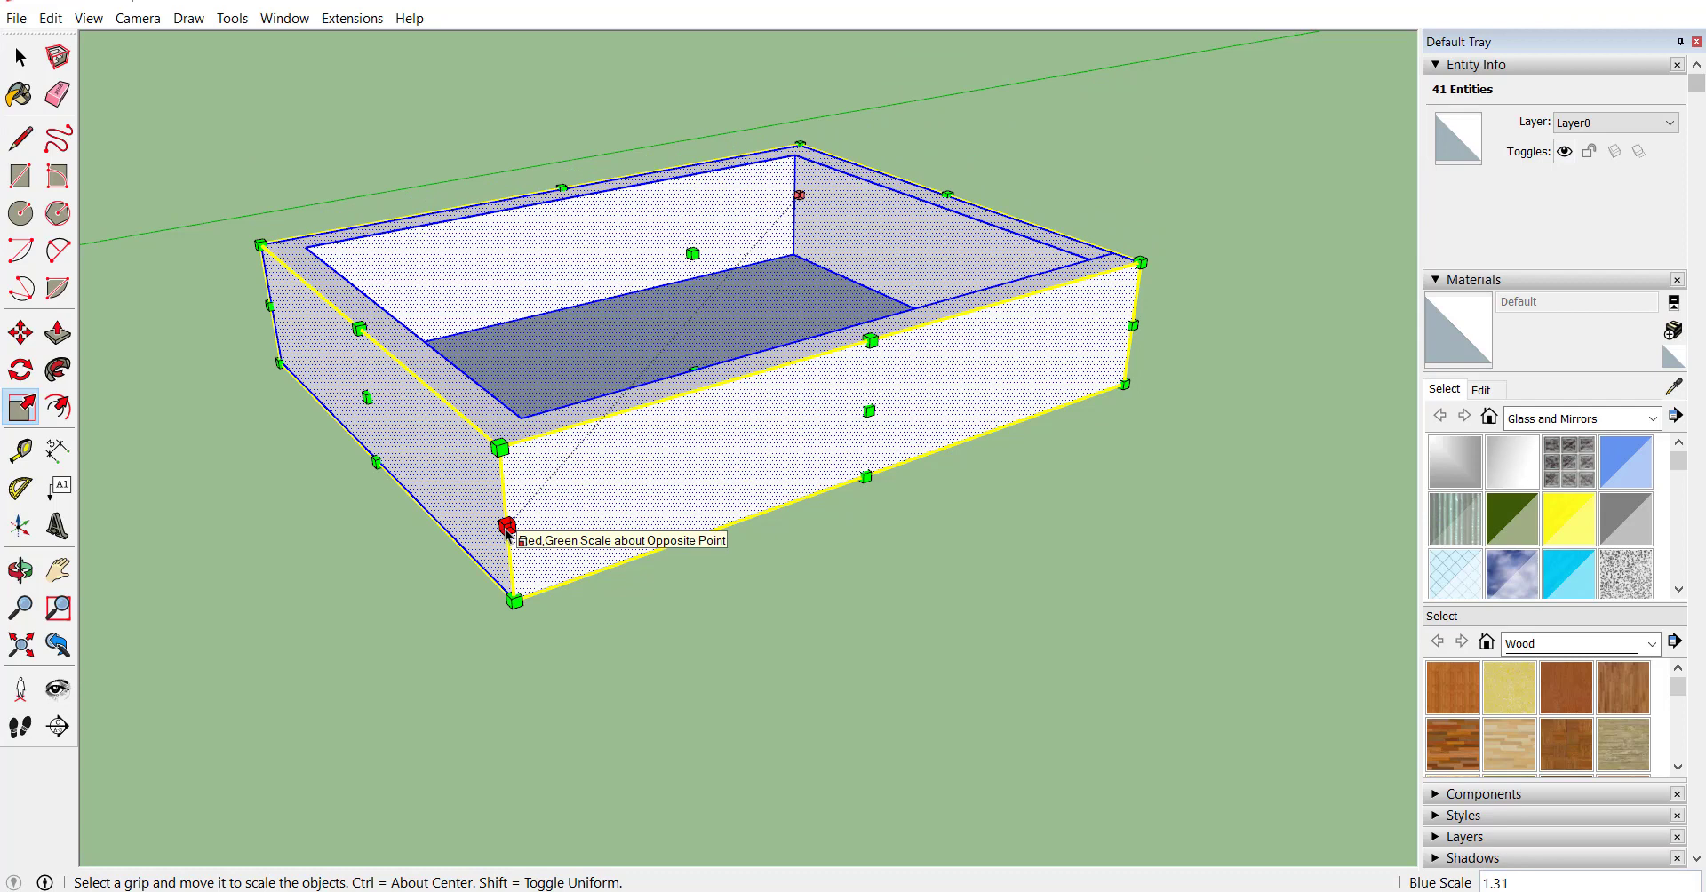
- Enlarge the frame's footprint along the red and green axes from its vertical corners, adjusting it by about 1.01, 0.99
left_click_drag(507, 528, 528, 638)
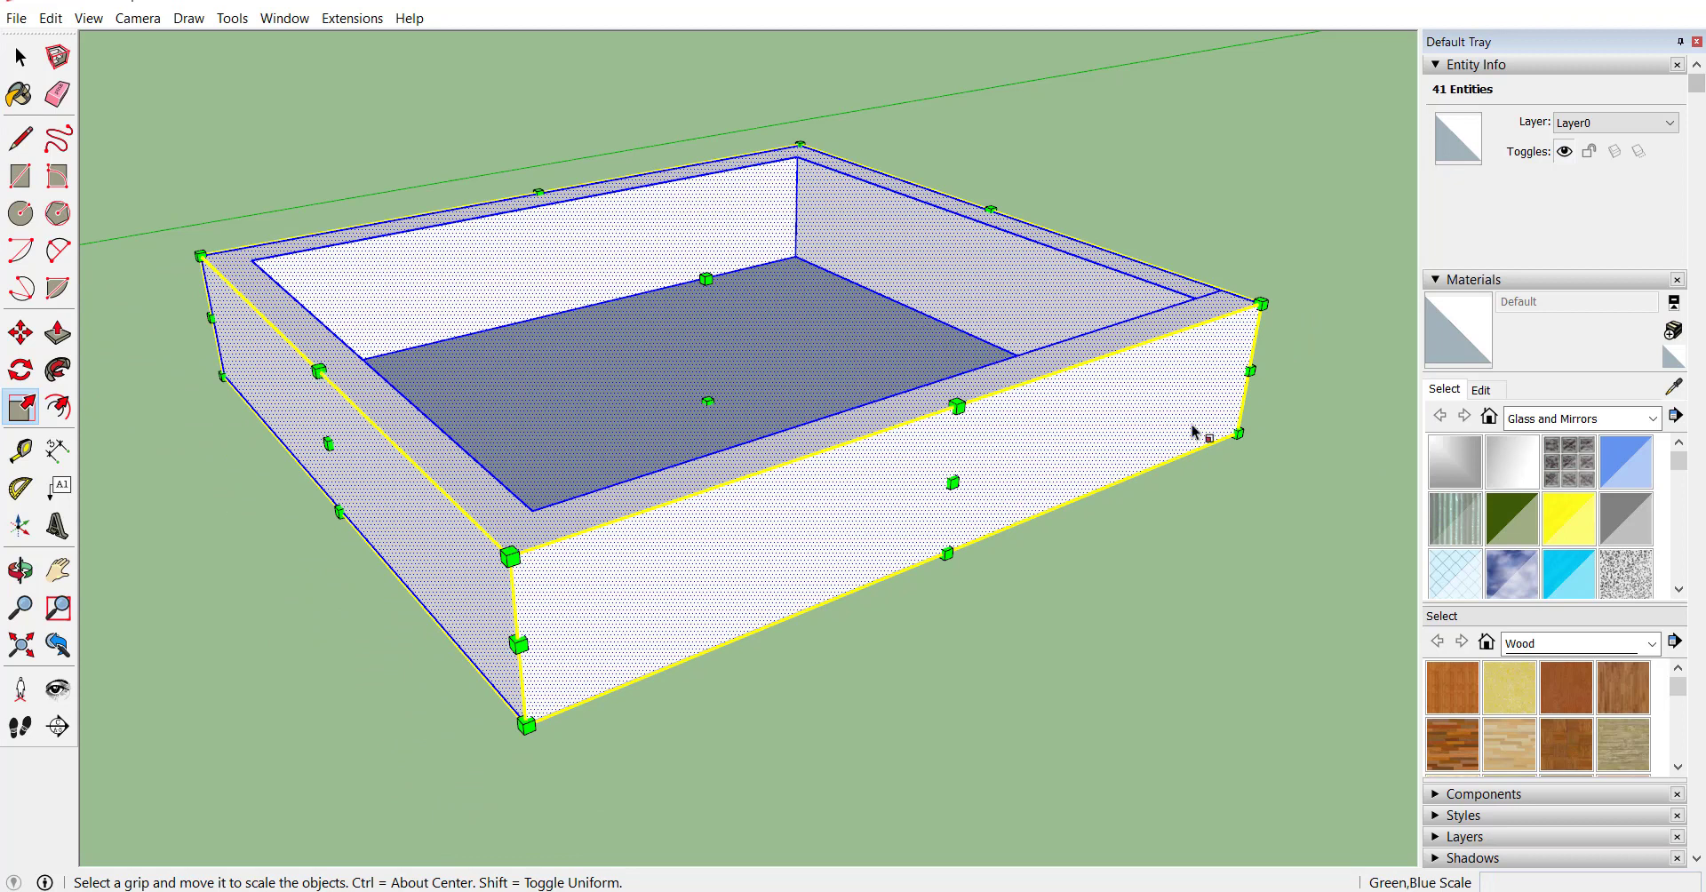
left_click_drag(1250, 371, 1054, 400)
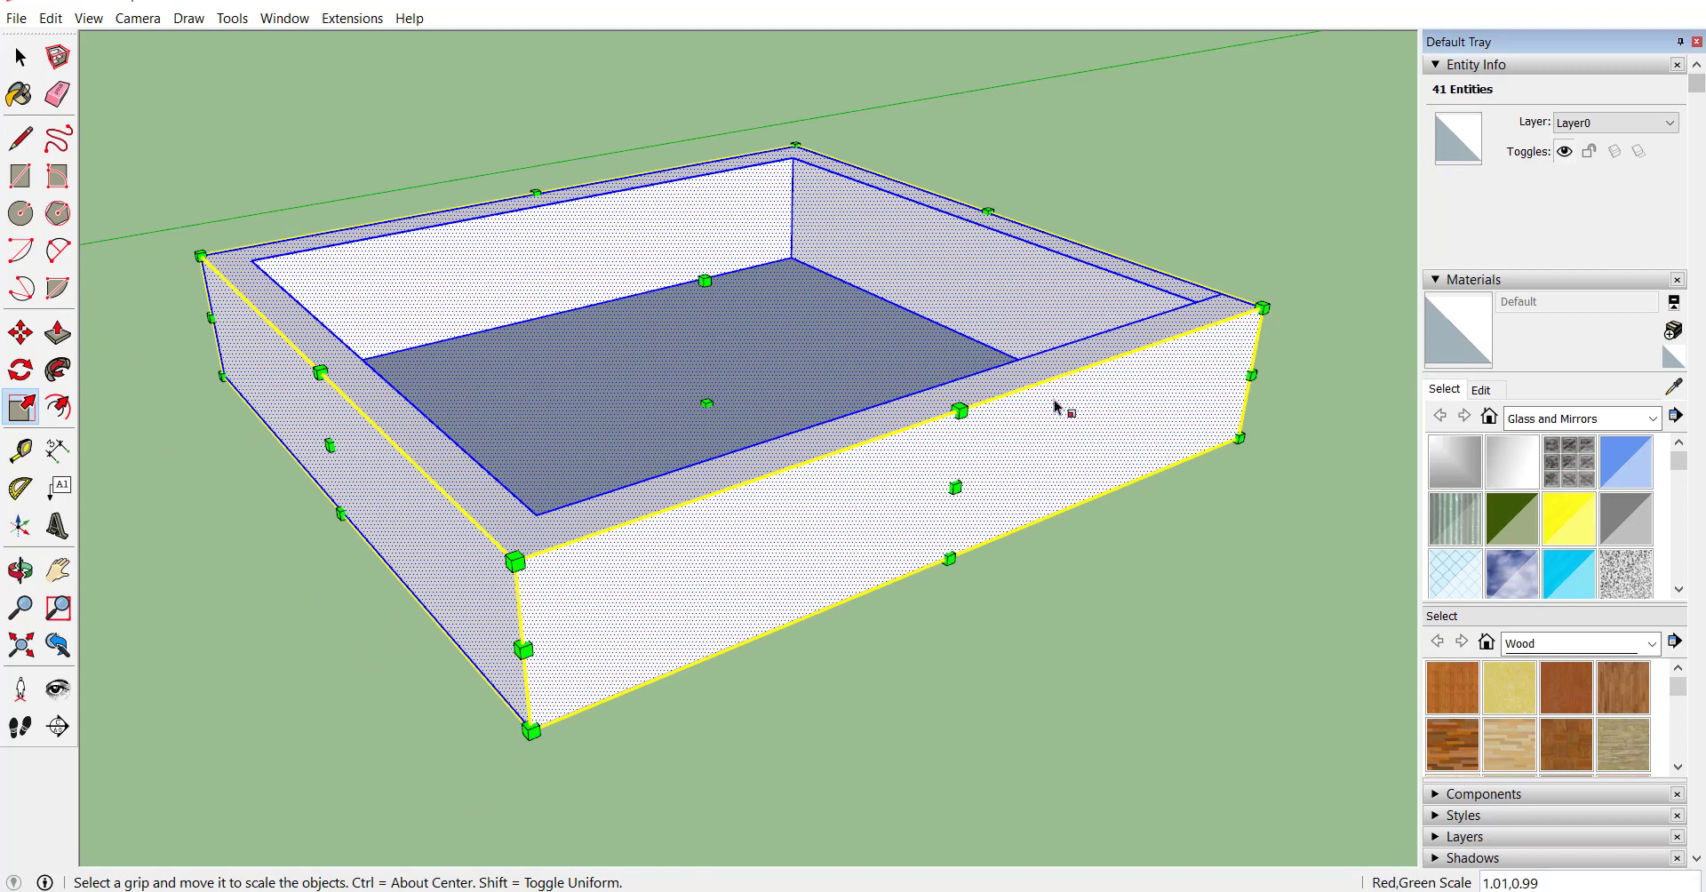
left_click_drag(1265, 377, 1047, 372)
key("Escape")
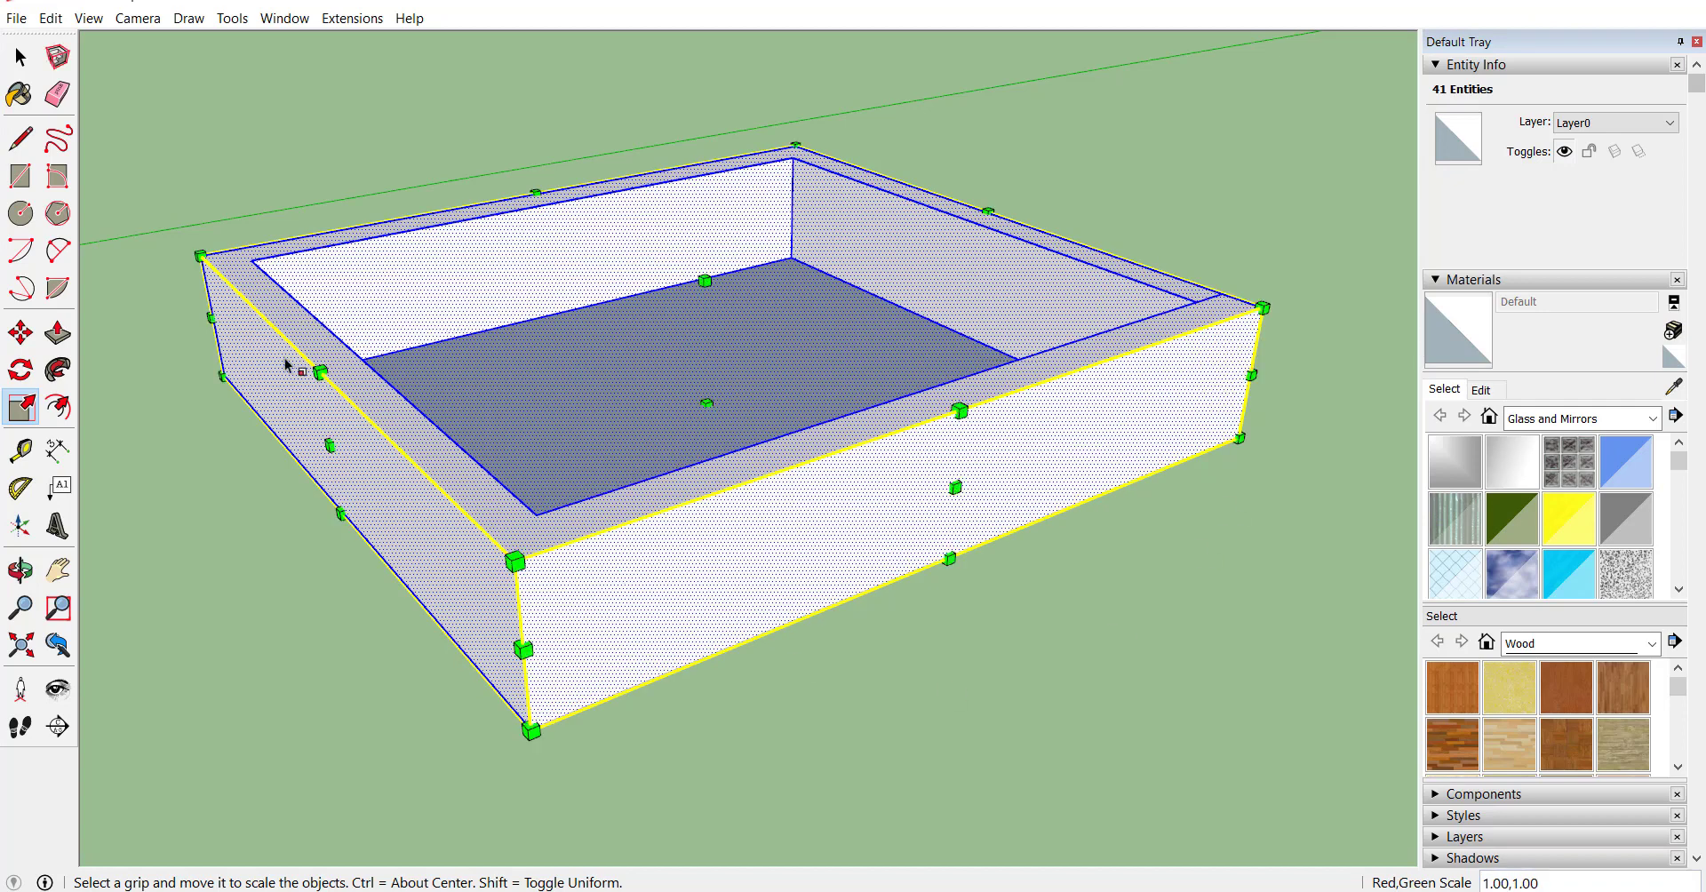
scroll(286, 364, "down", 3)
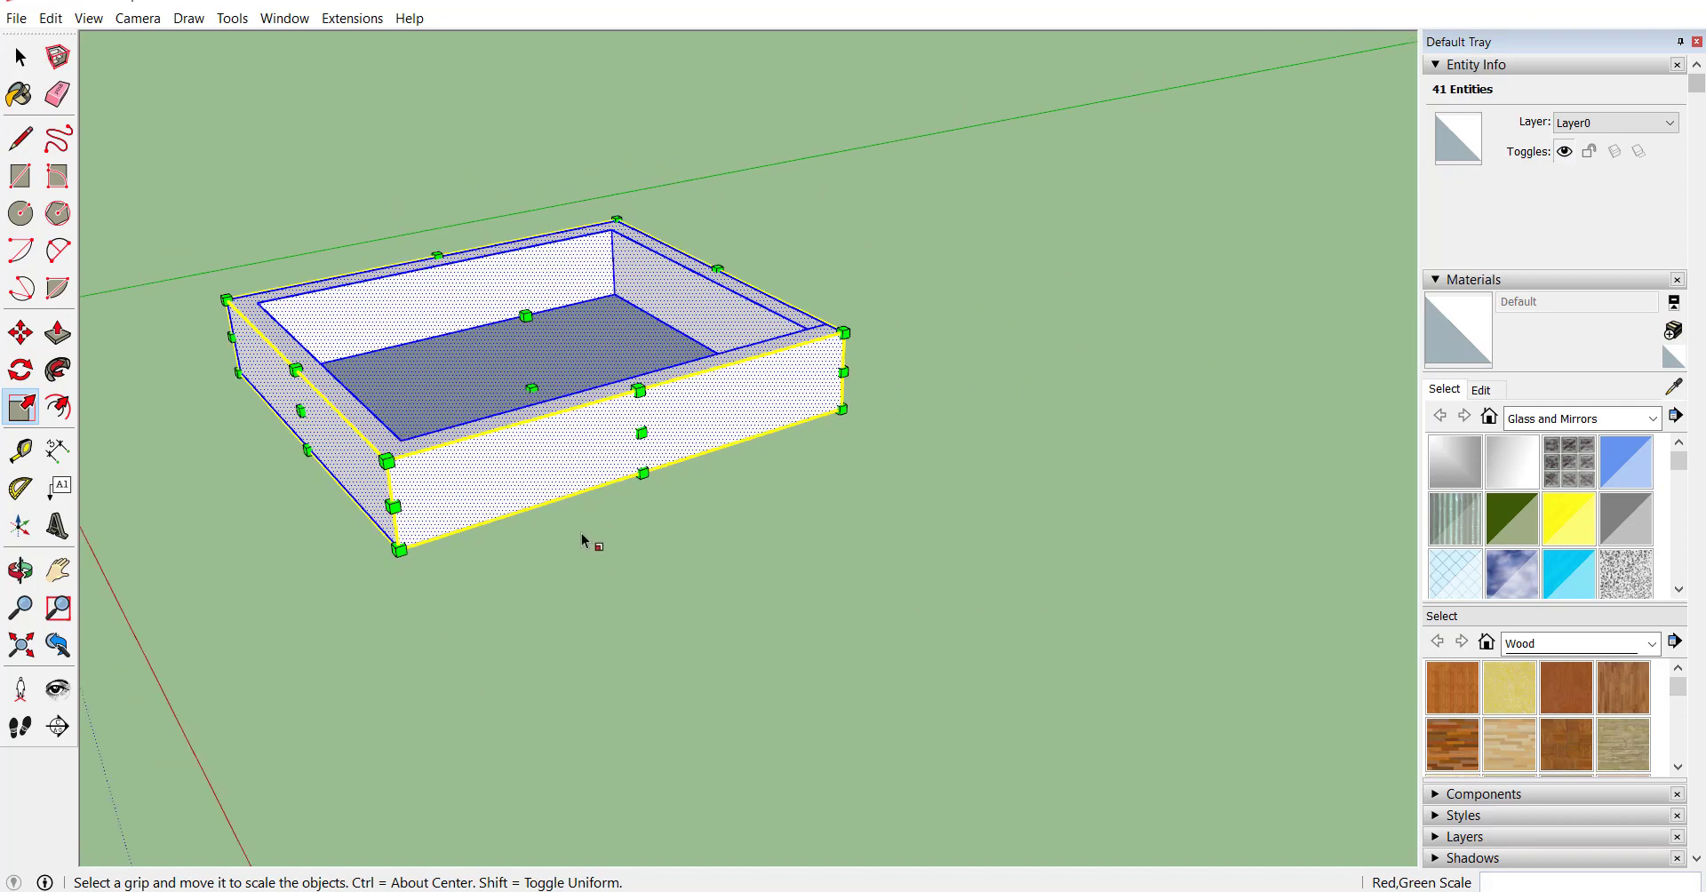
- Draw a ground rectangle about 23' 1 7/8" by 24' 7/16" in front of the wall frame
key("space")
scroll(367, 354, "down", 2)
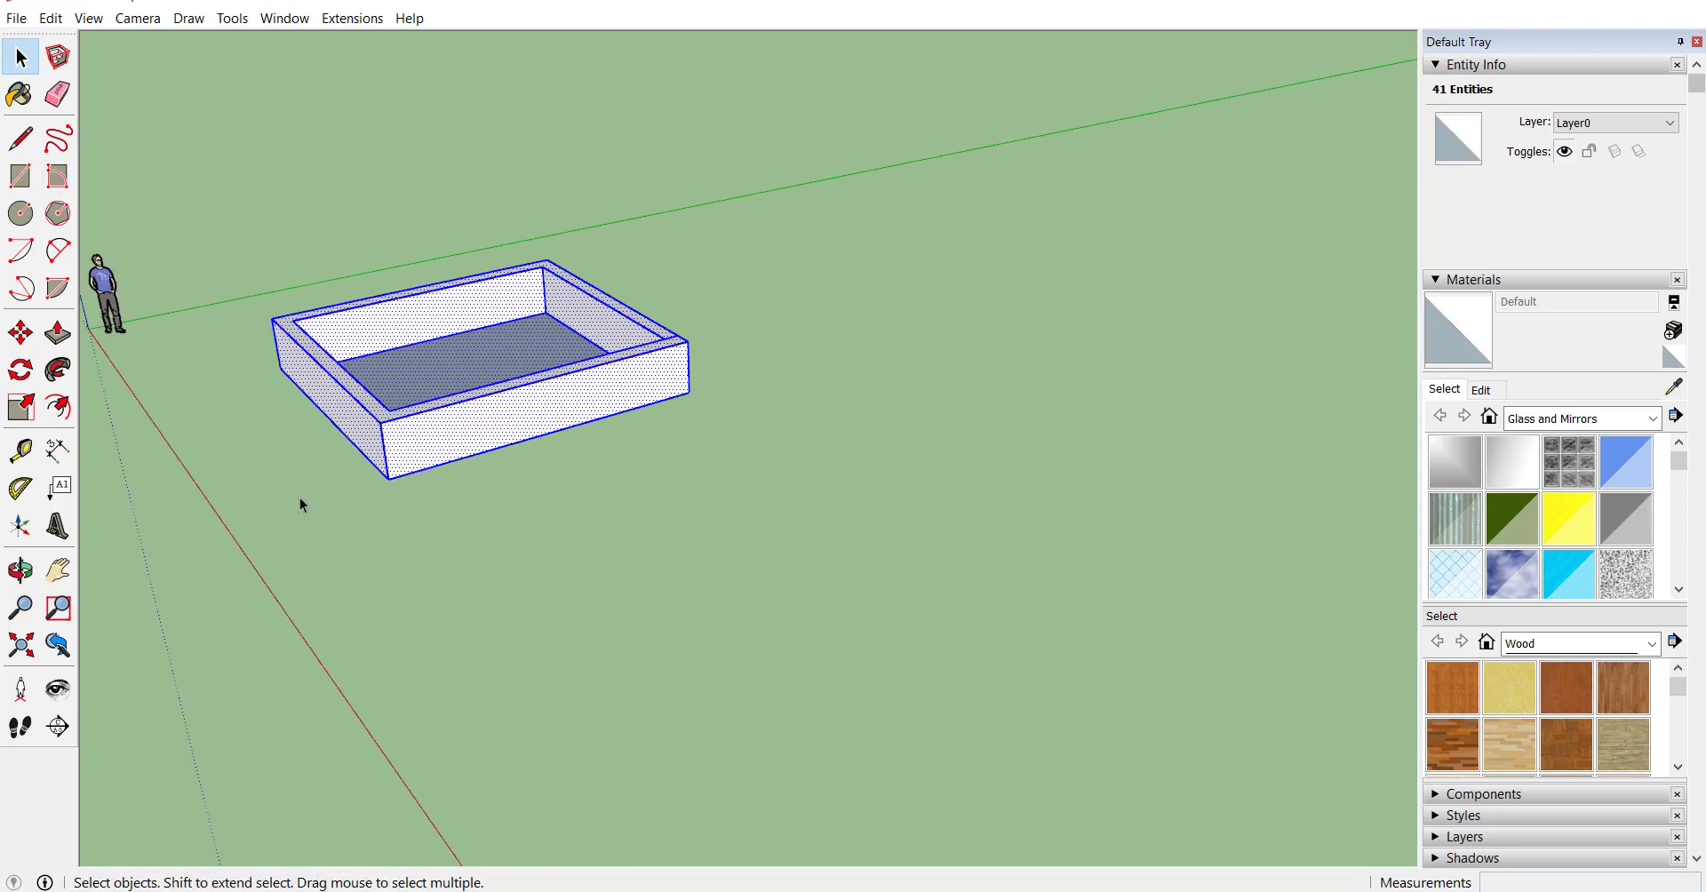
key("r")
left_click(410, 496)
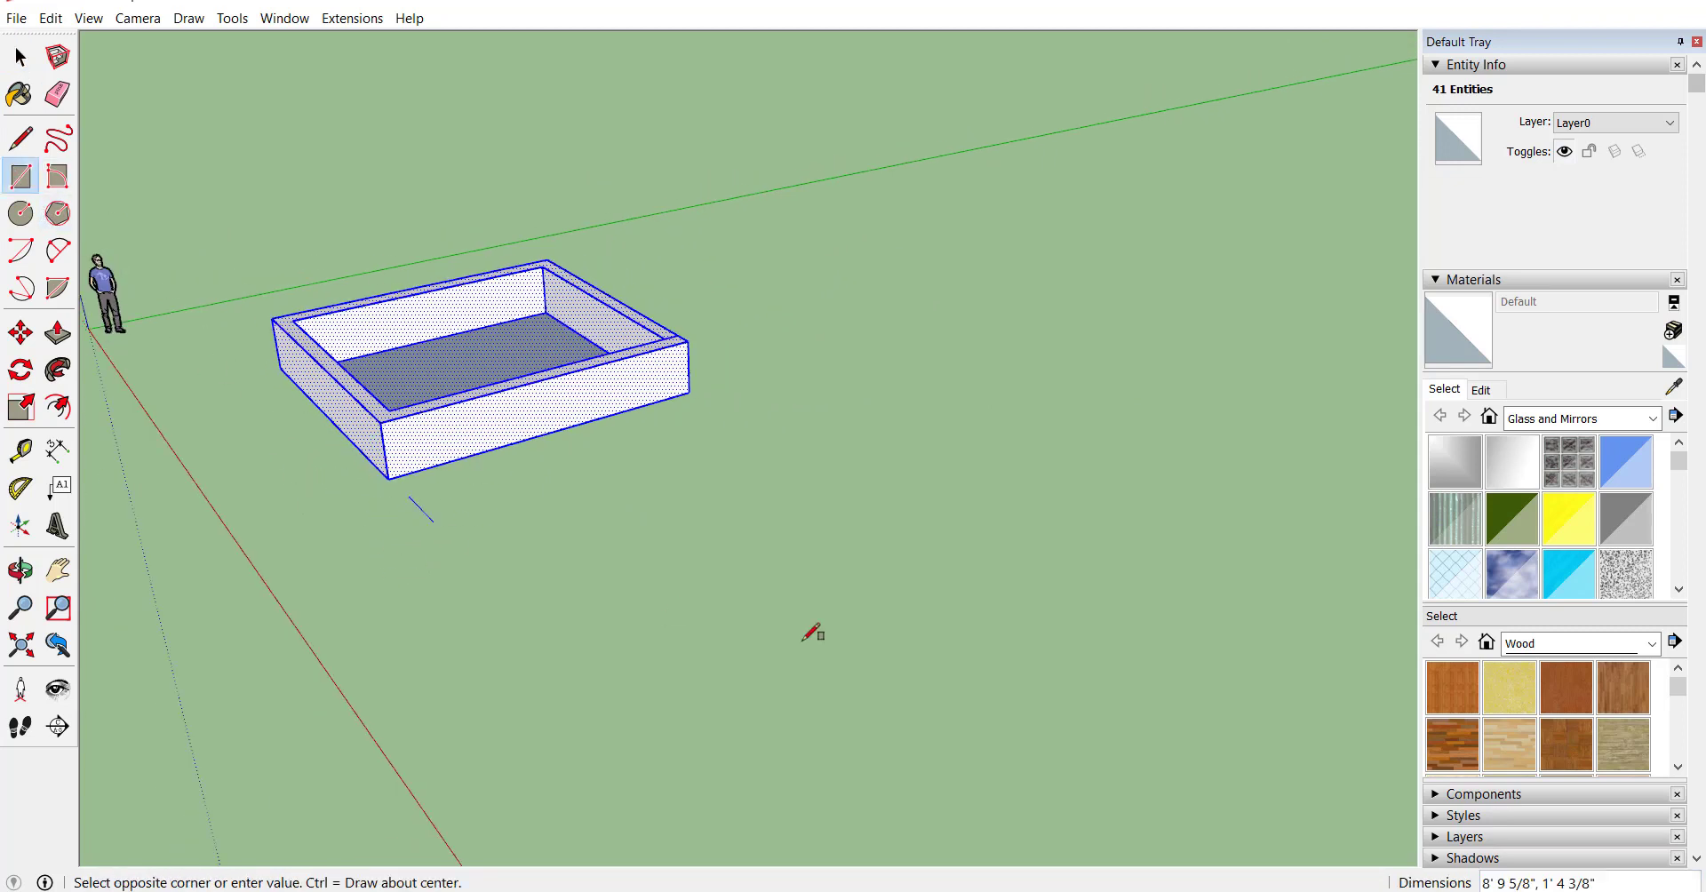
left_click(1002, 543)
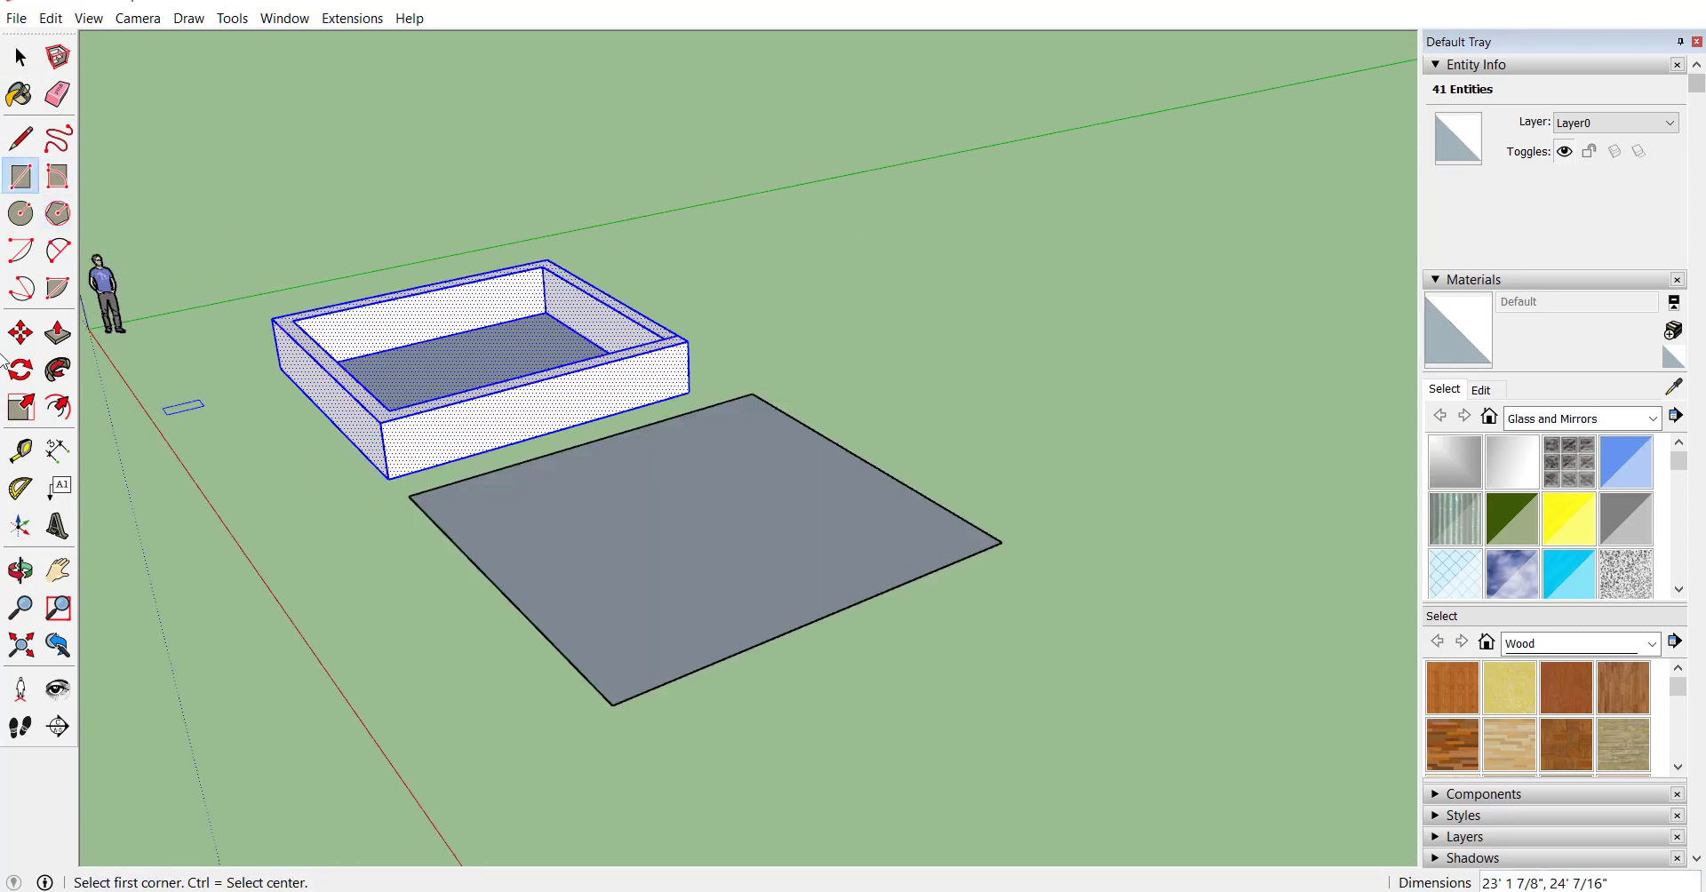
- Offset the new ground rectangle's outline inward by 1'
left_click(63, 410)
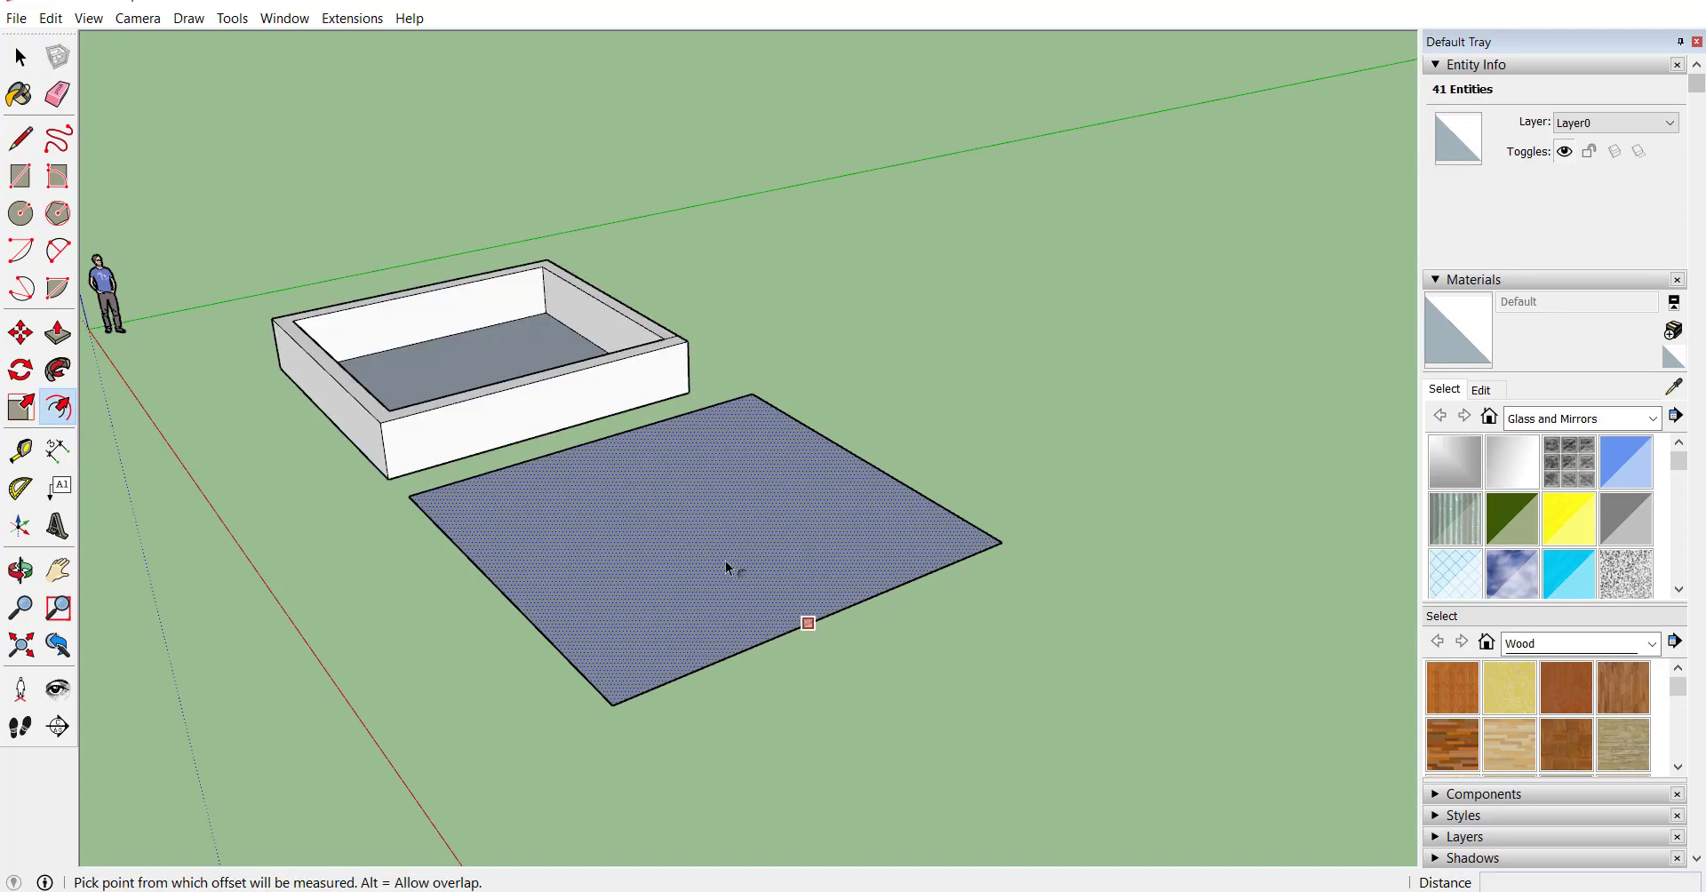
scroll(790, 601, "up", 2)
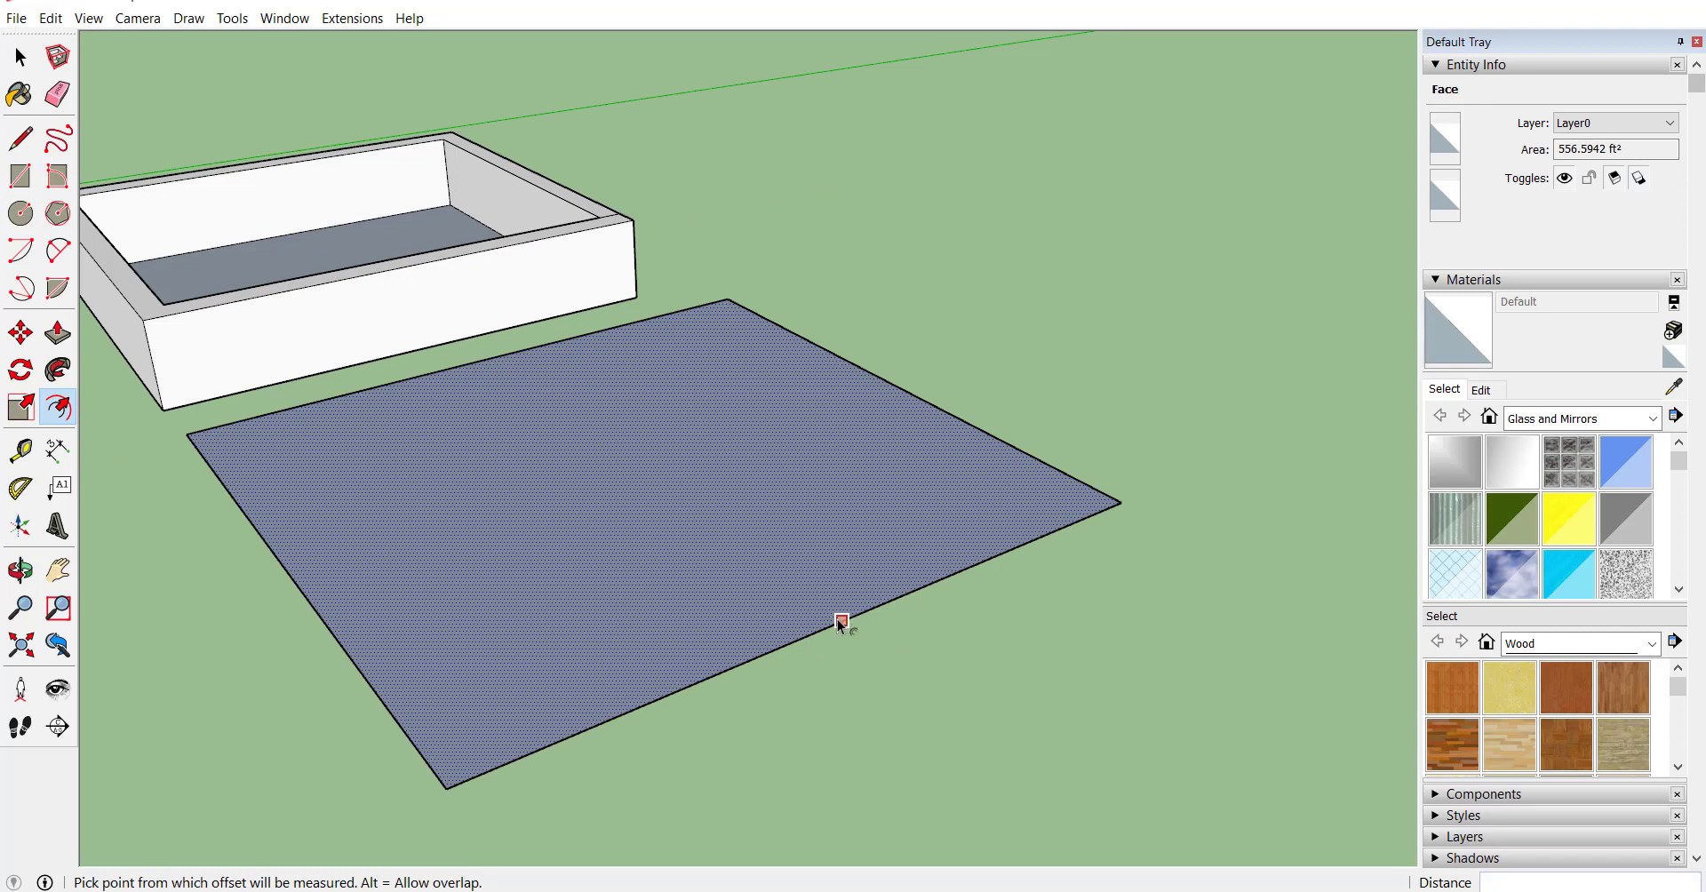
left_click(840, 622)
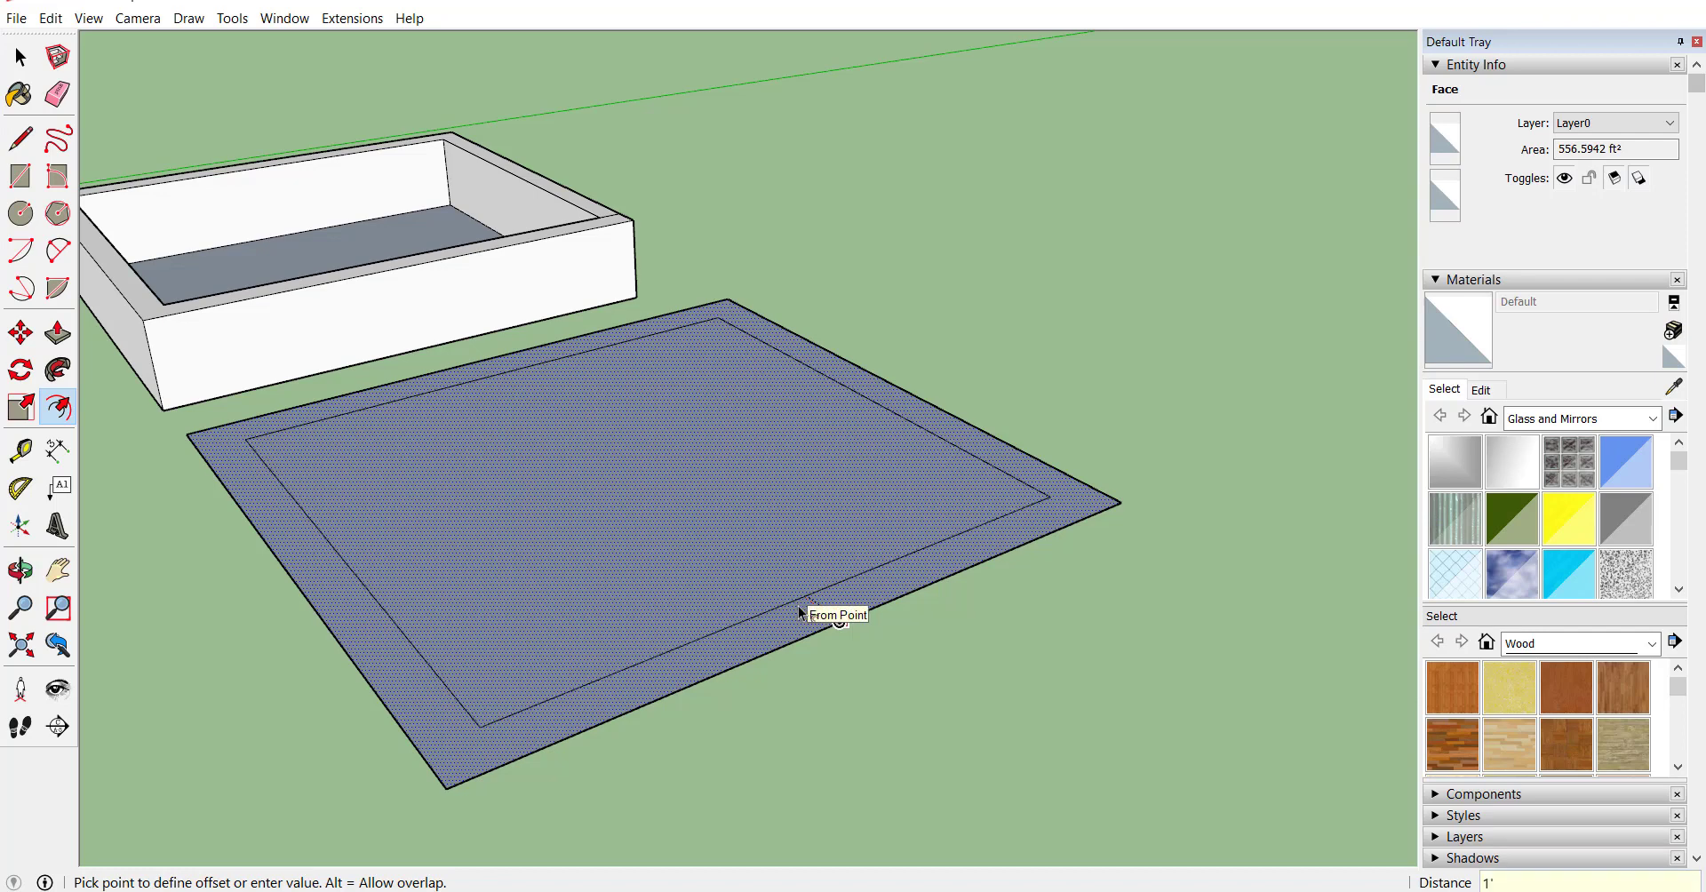
key("Return")
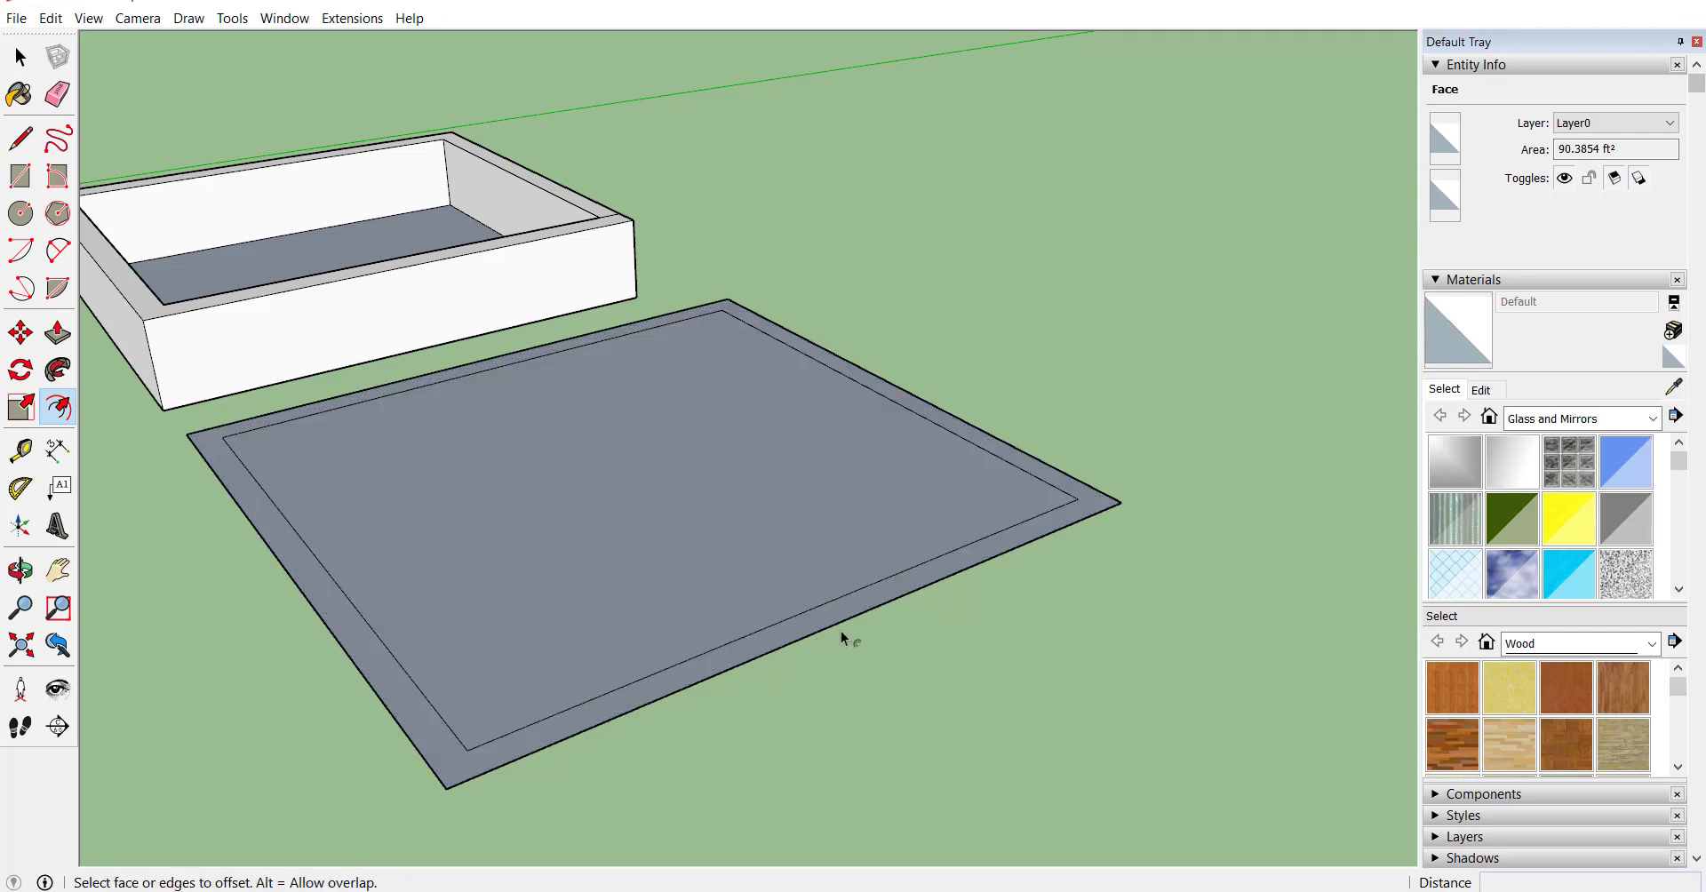
key("space")
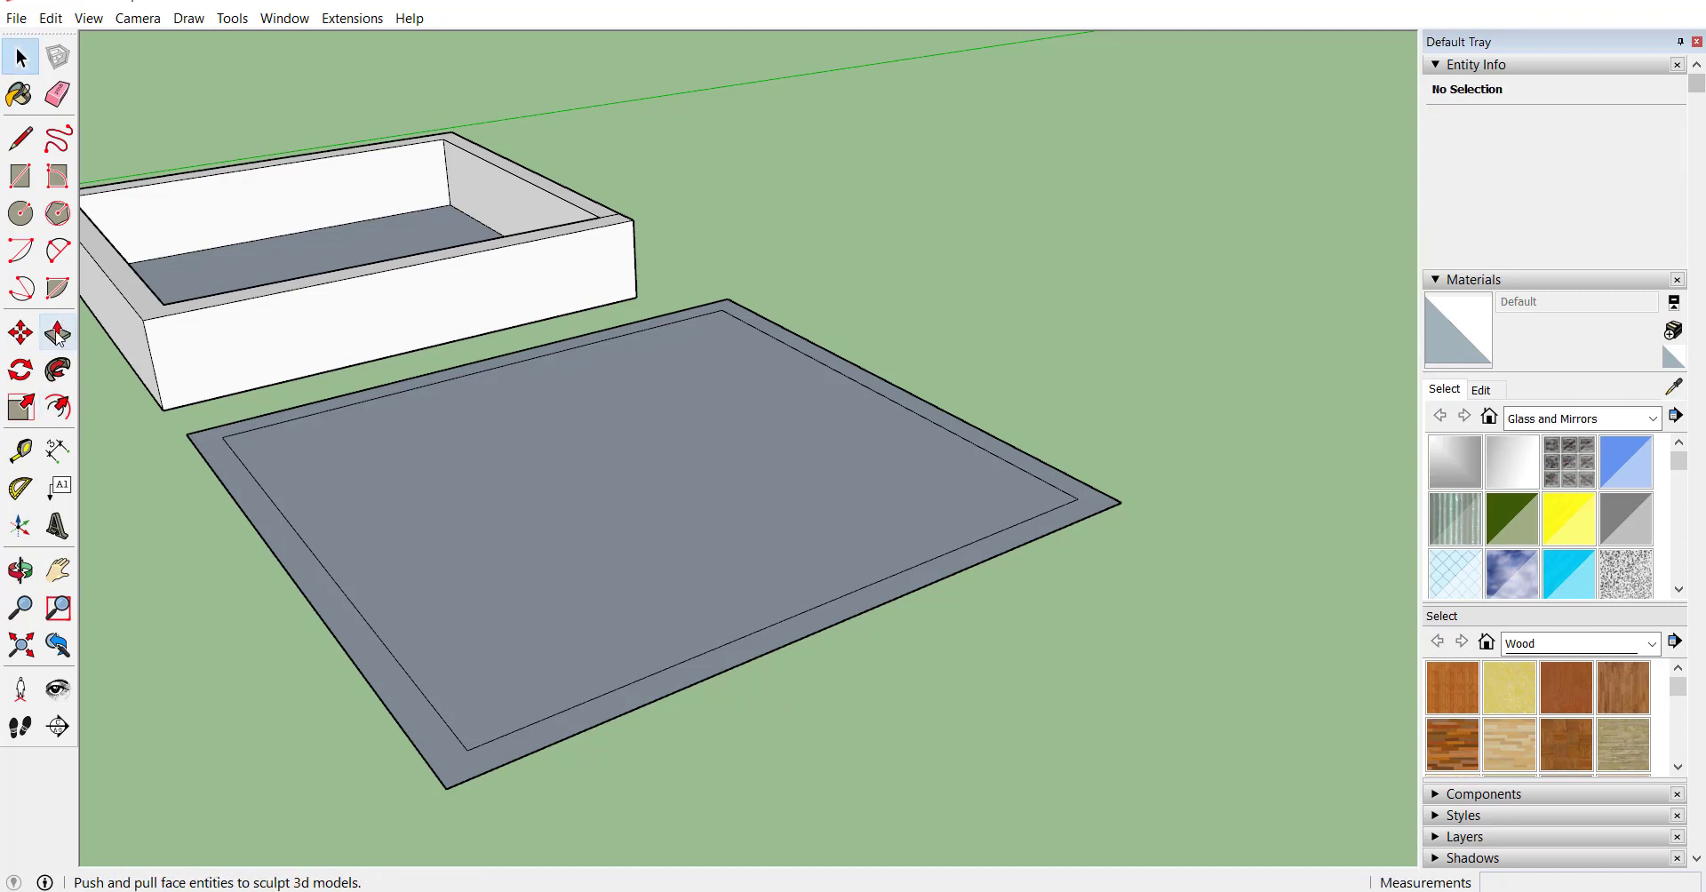
- Push/Pull the border strip between the two outlines up about 4' 4 1/4" to form walls
left_click(56, 334)
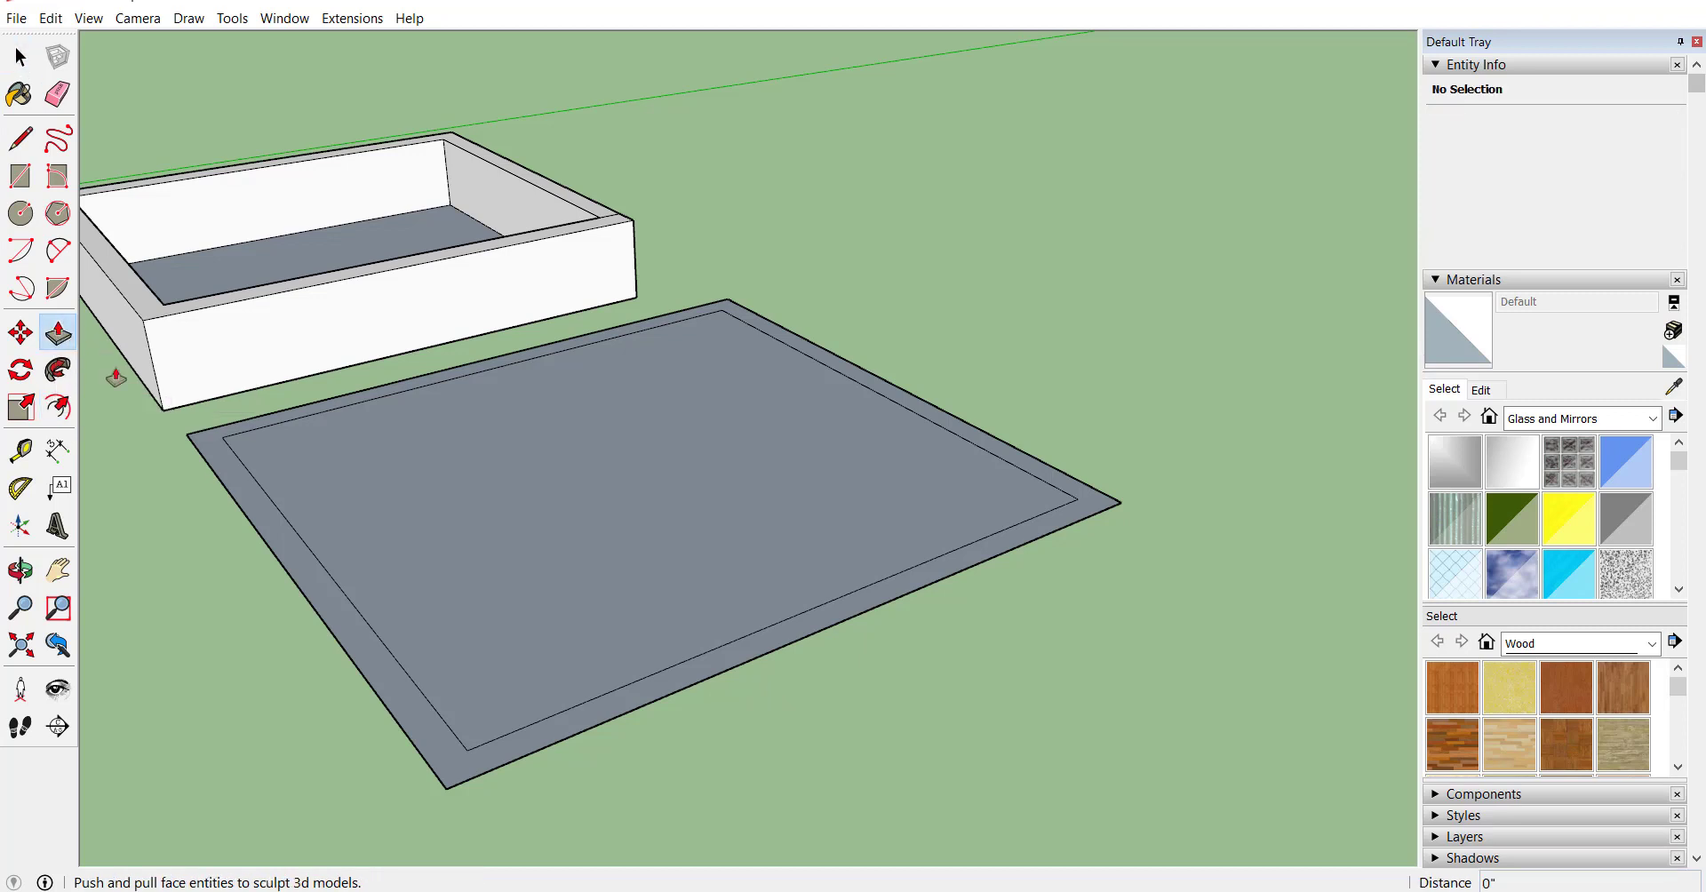
left_click(275, 538)
left_click(236, 425)
key("space")
scroll(267, 458, "down", 1)
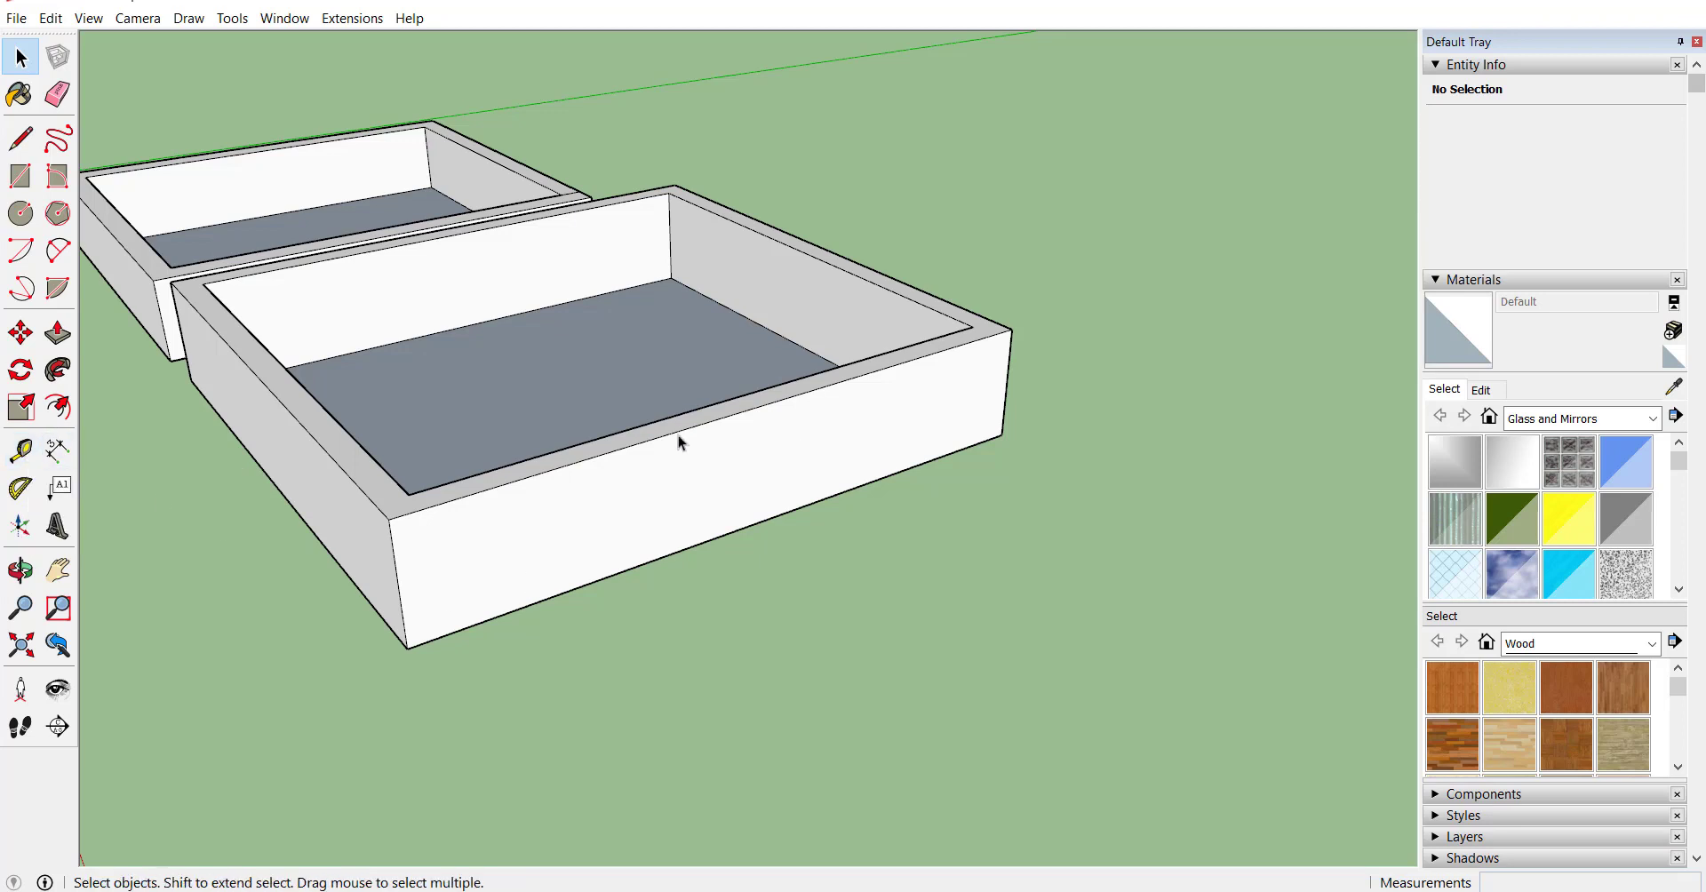
- Place a vertical guide line on the new frame's front face, 5' from its near vertical corner edge
middle_click_drag(679, 435, 528, 361)
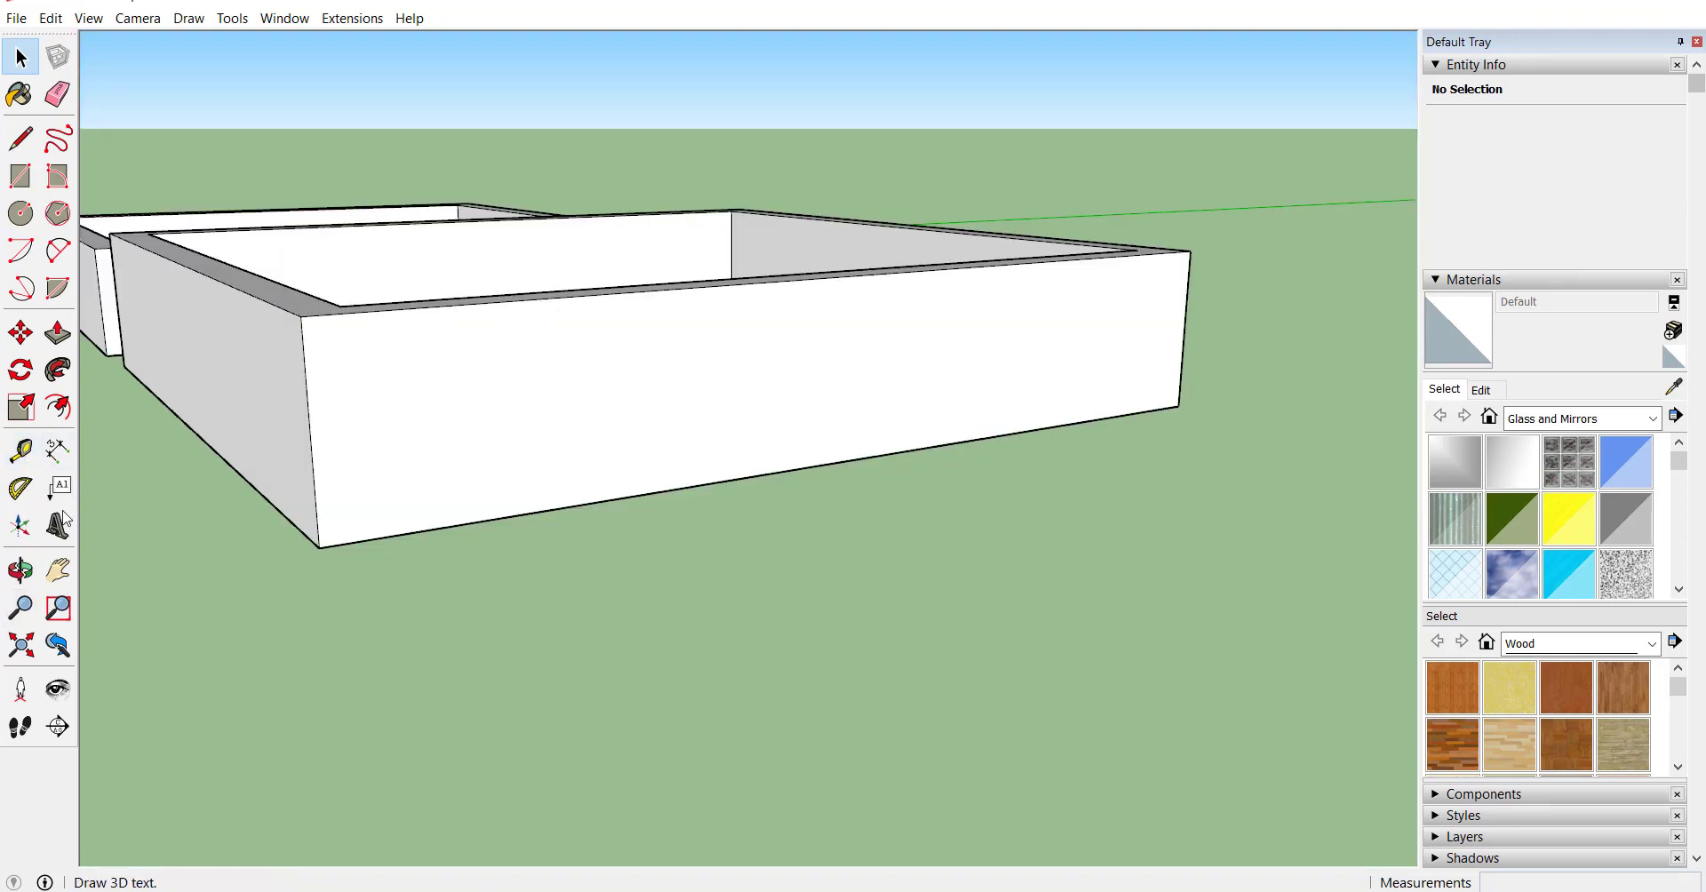
left_click(22, 453)
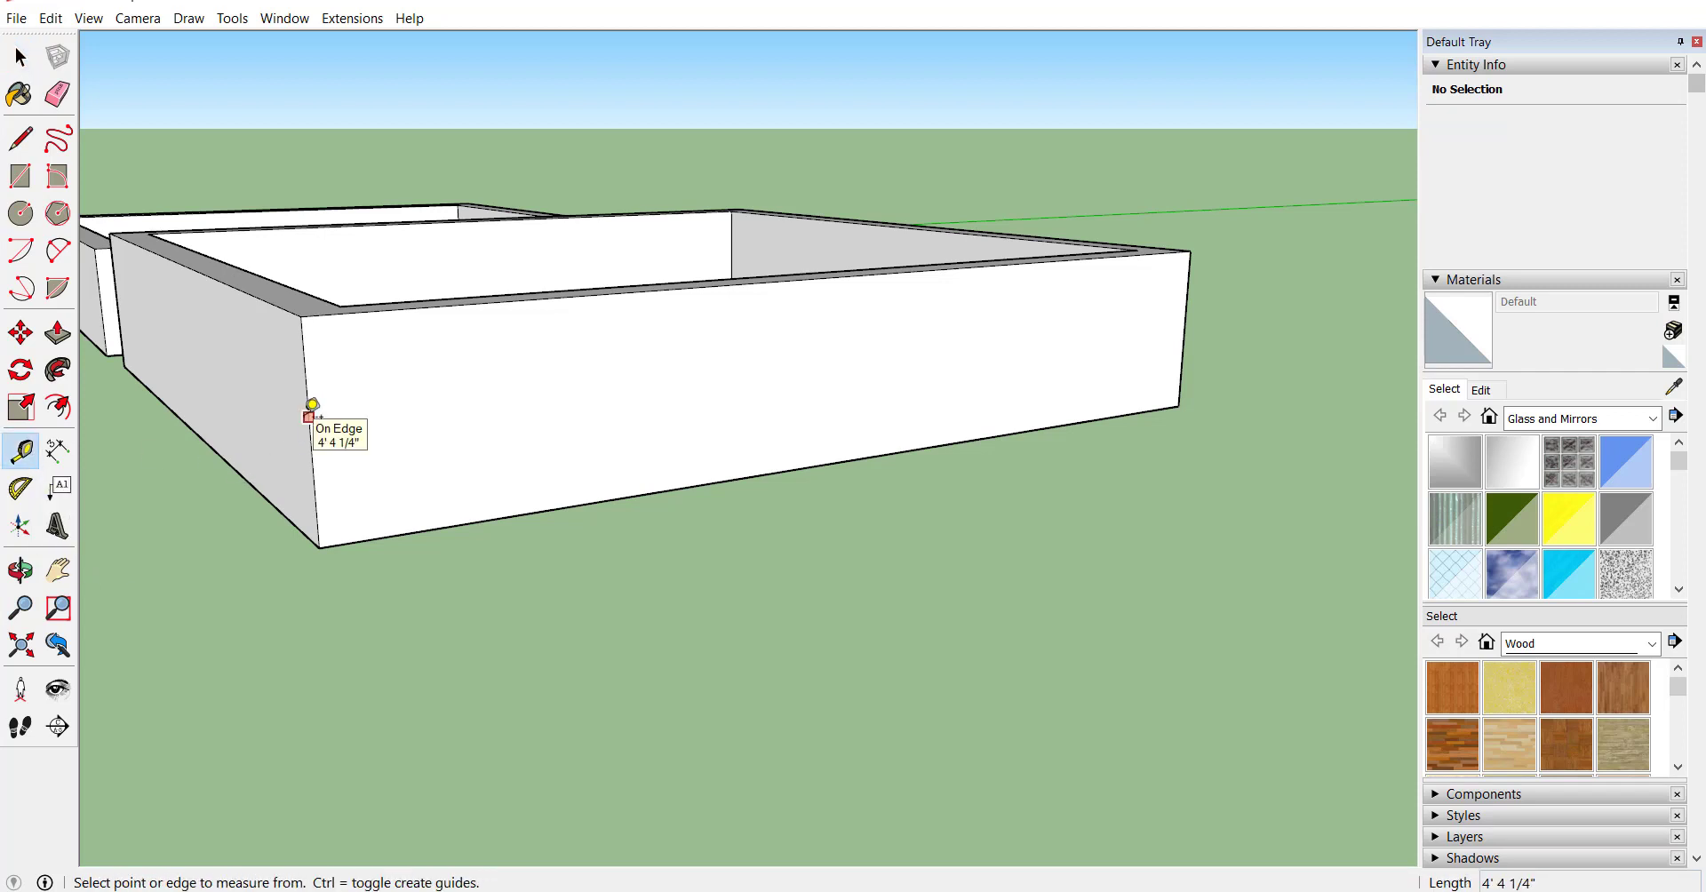
left_click(308, 416)
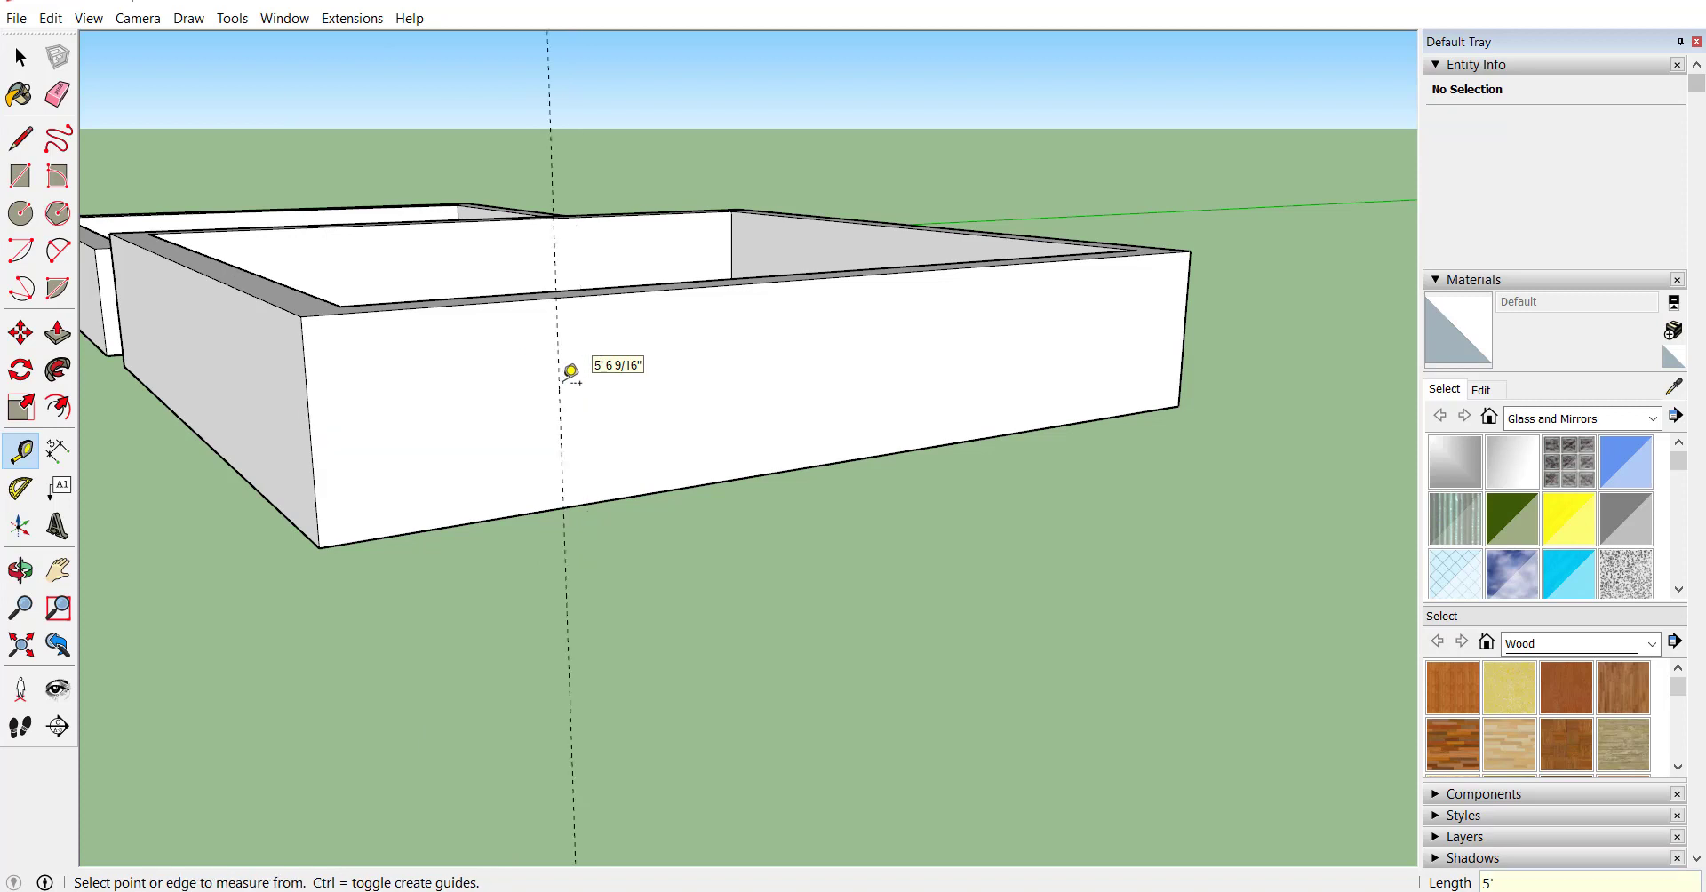
left_click(553, 289)
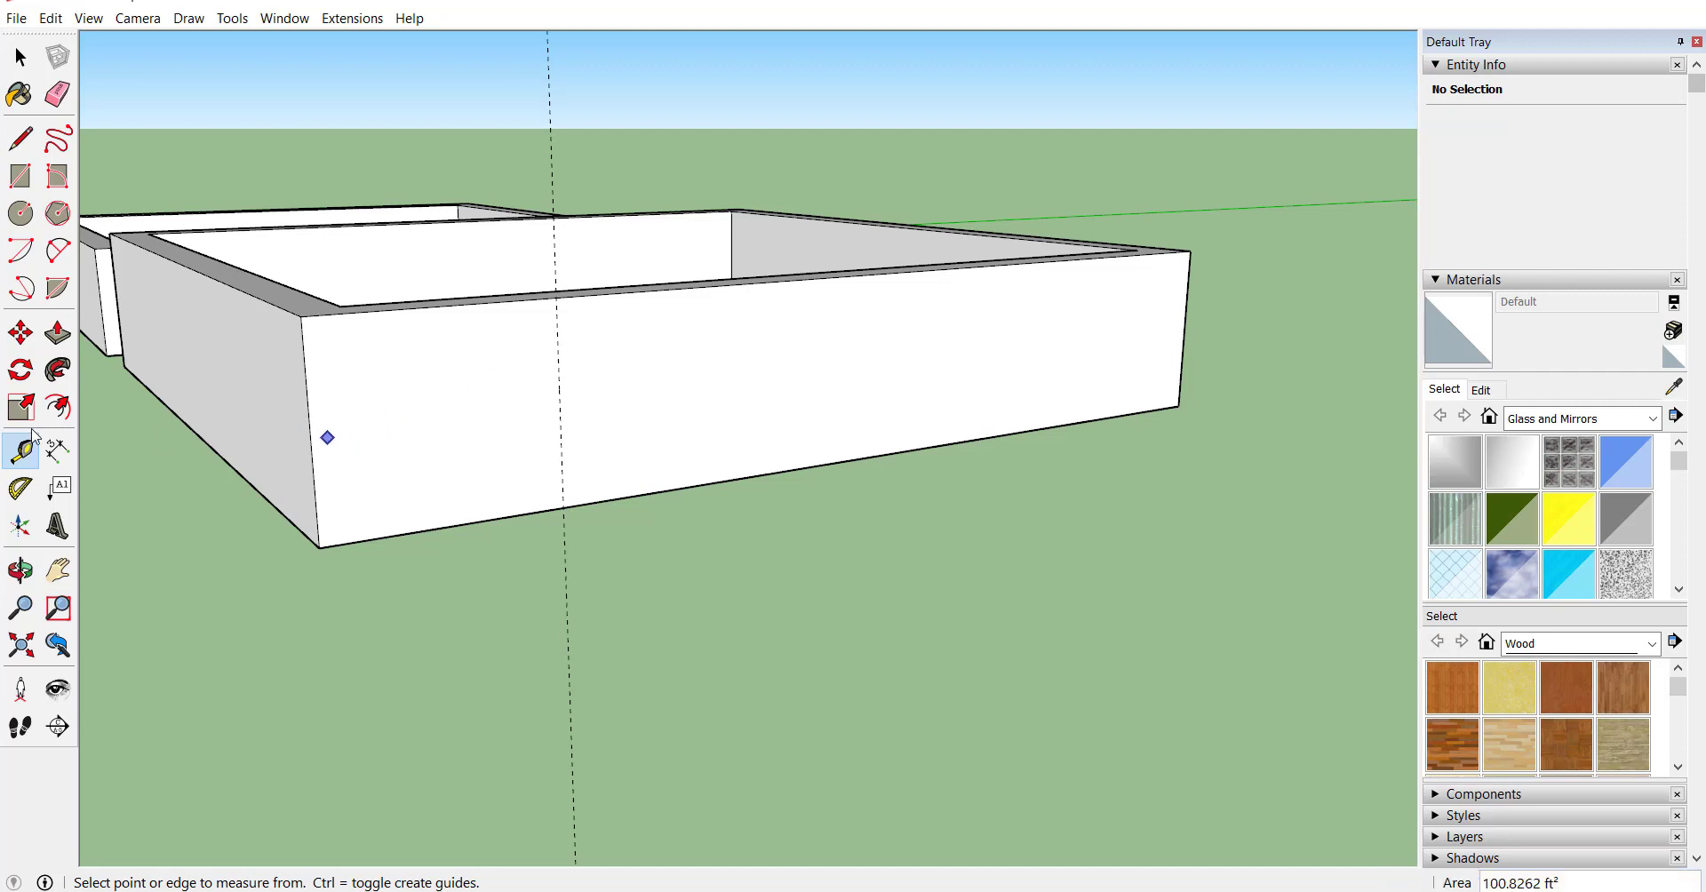
- Draw a vertical line along the guide from the front face's upper edge to its lower edge
left_click(21, 139)
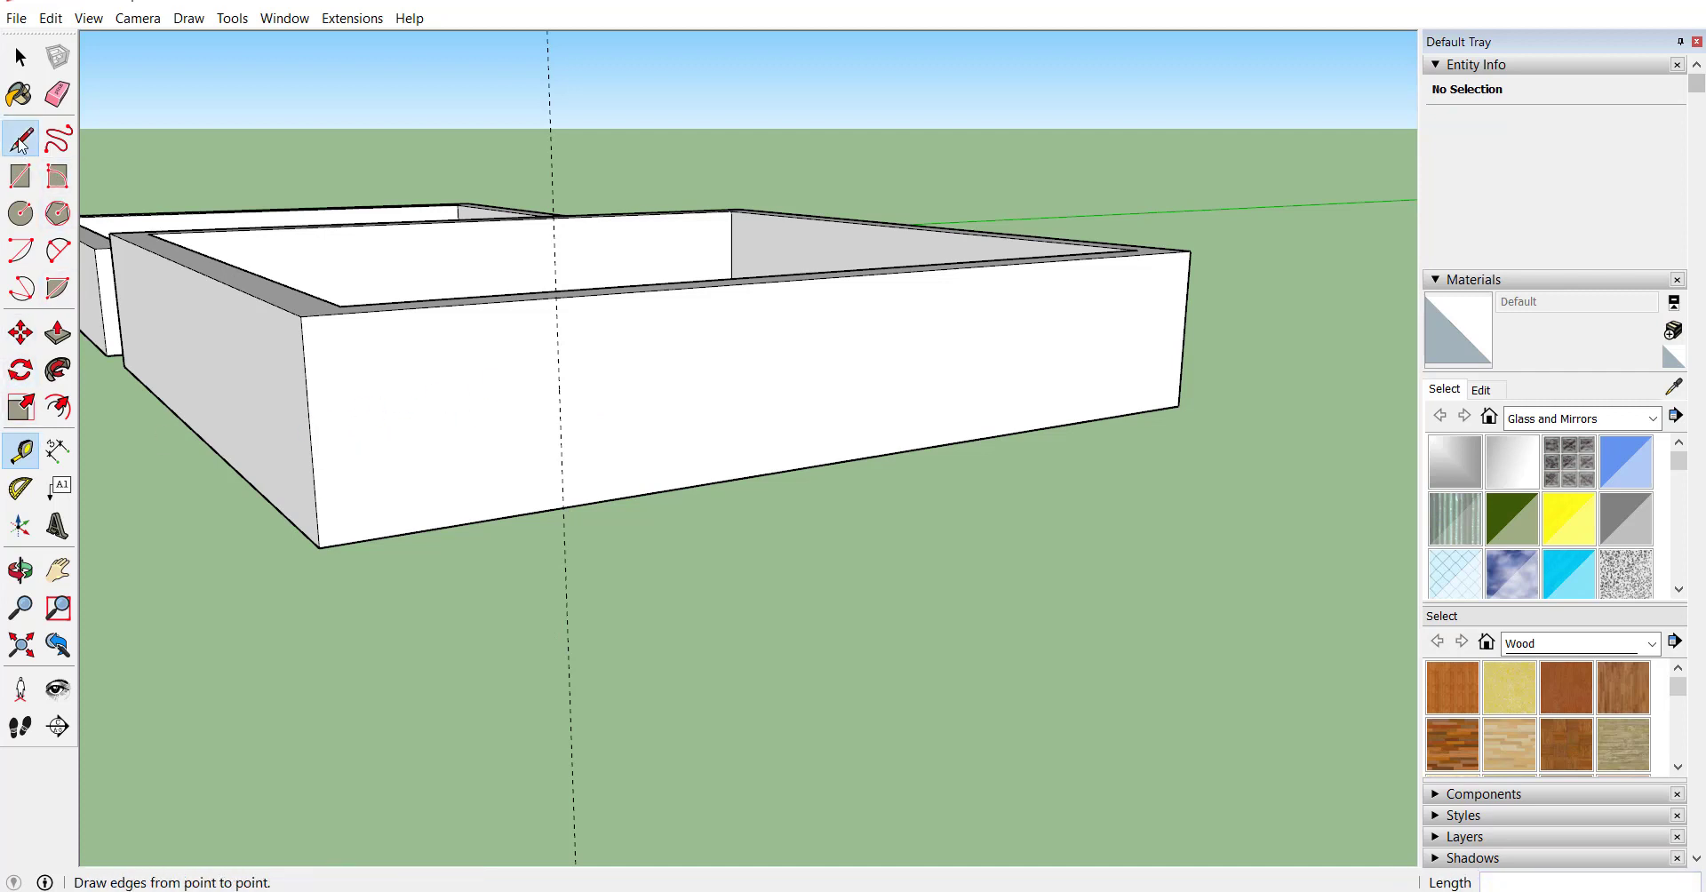
left_click(557, 296)
left_click(566, 507)
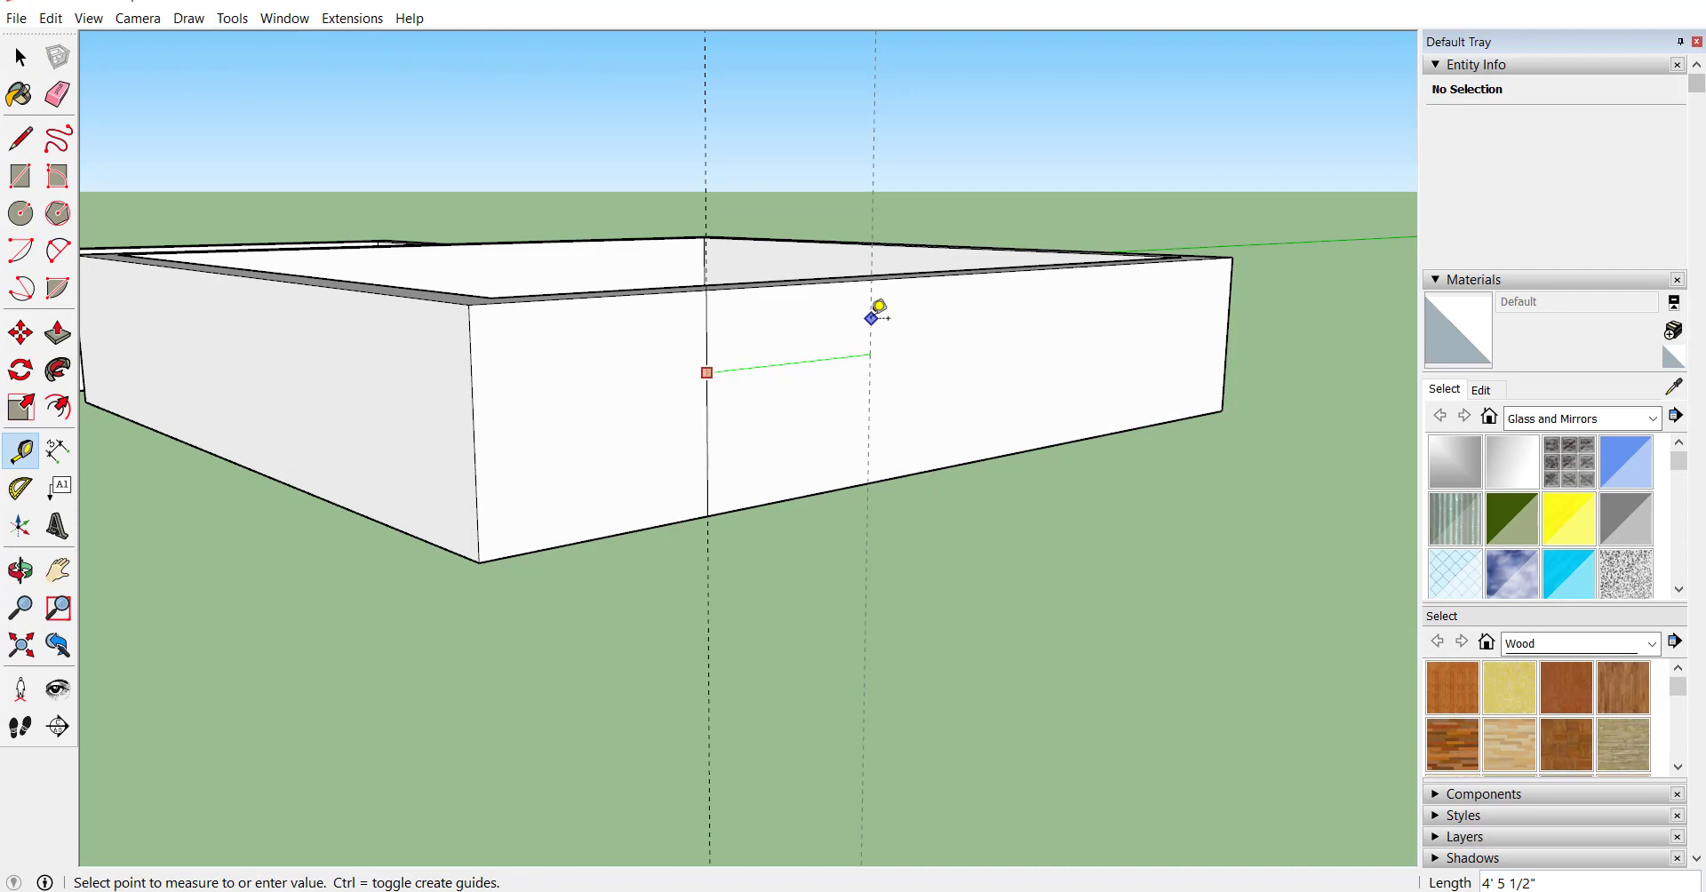
key("Escape")
- Dimension the near vertical corner edge of the new frame, placing the dimension on the front face
scroll(435, 363, "down", 3)
middle_click_drag(393, 329, 360, 426)
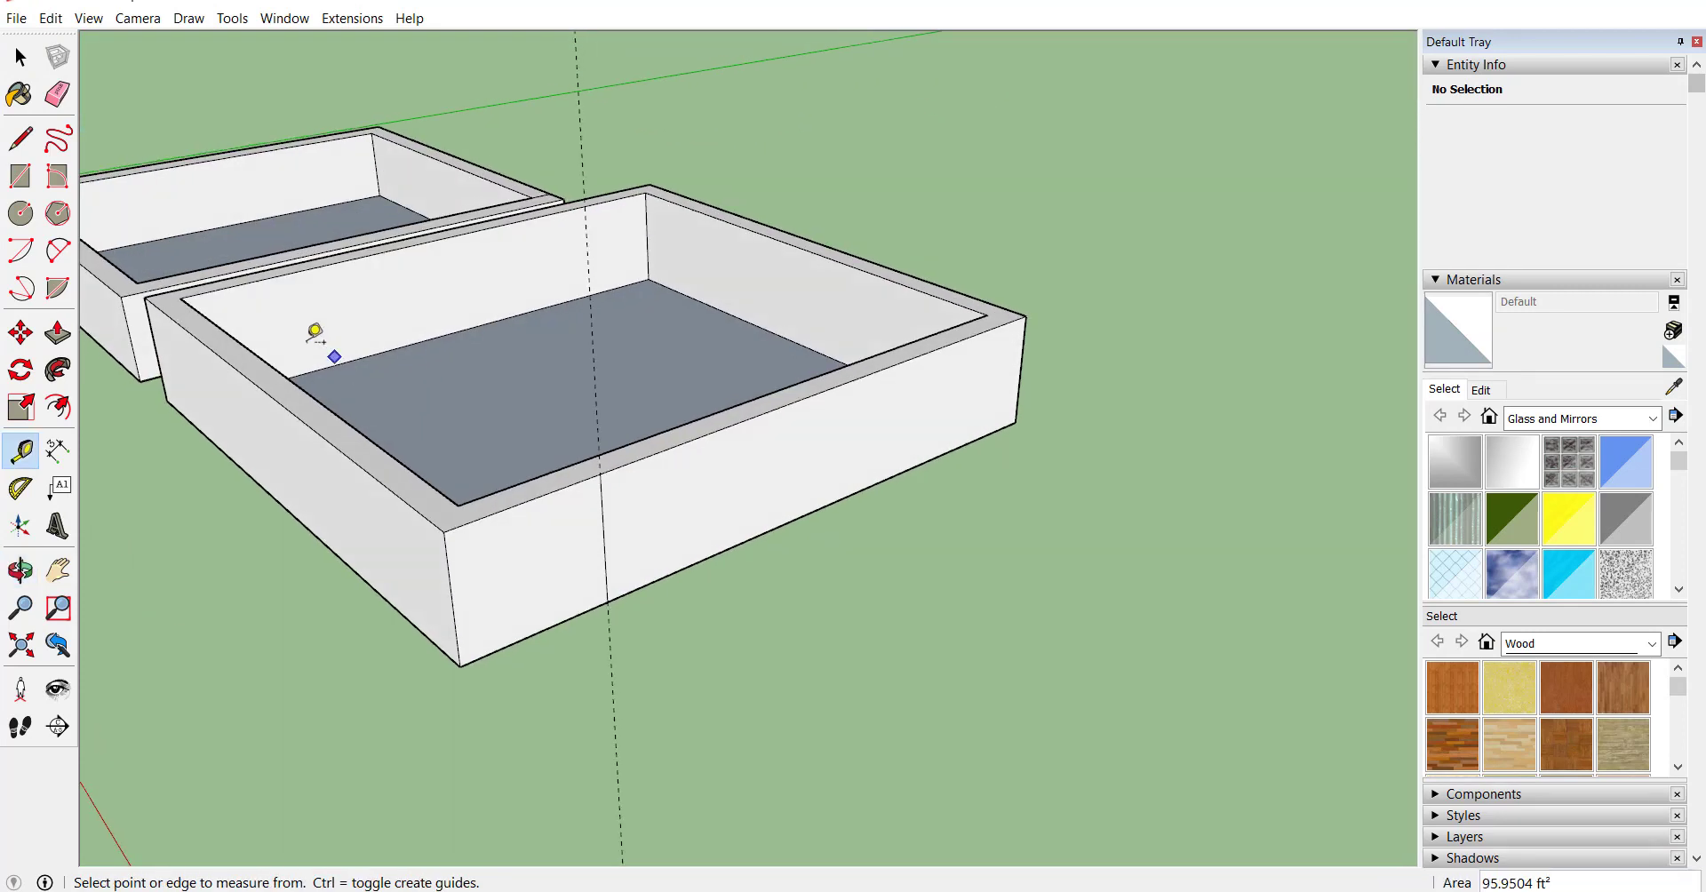
scroll(277, 256, "down", 2)
middle_click_drag(293, 265, 436, 377)
scroll(442, 385, "up", 5)
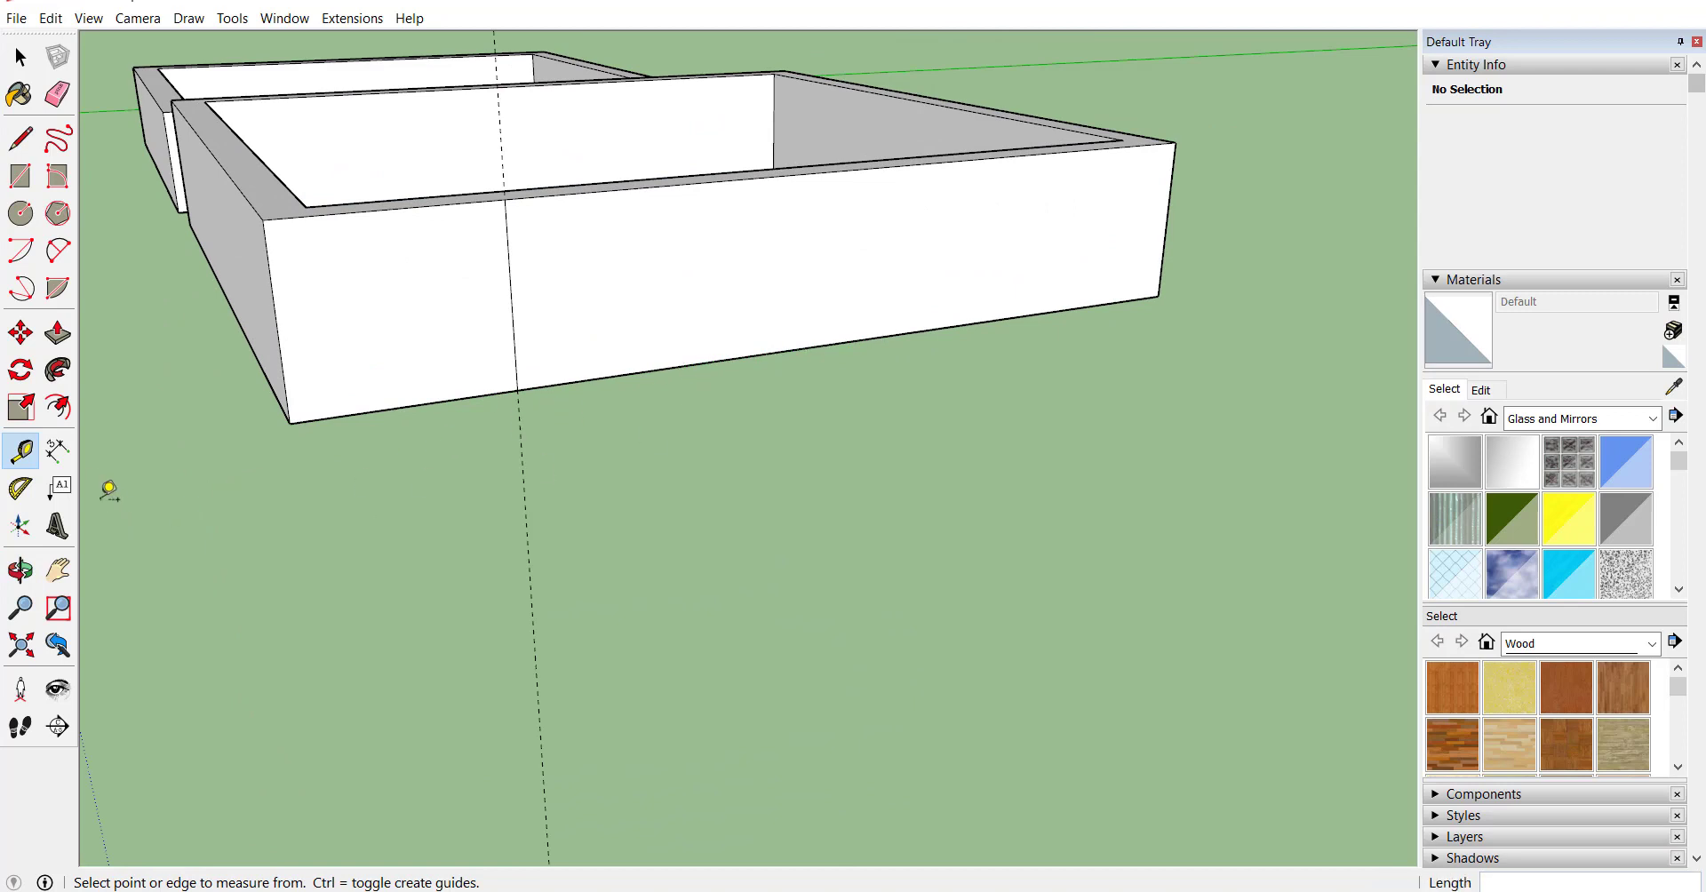
left_click(66, 463)
scroll(290, 312, "up", 2)
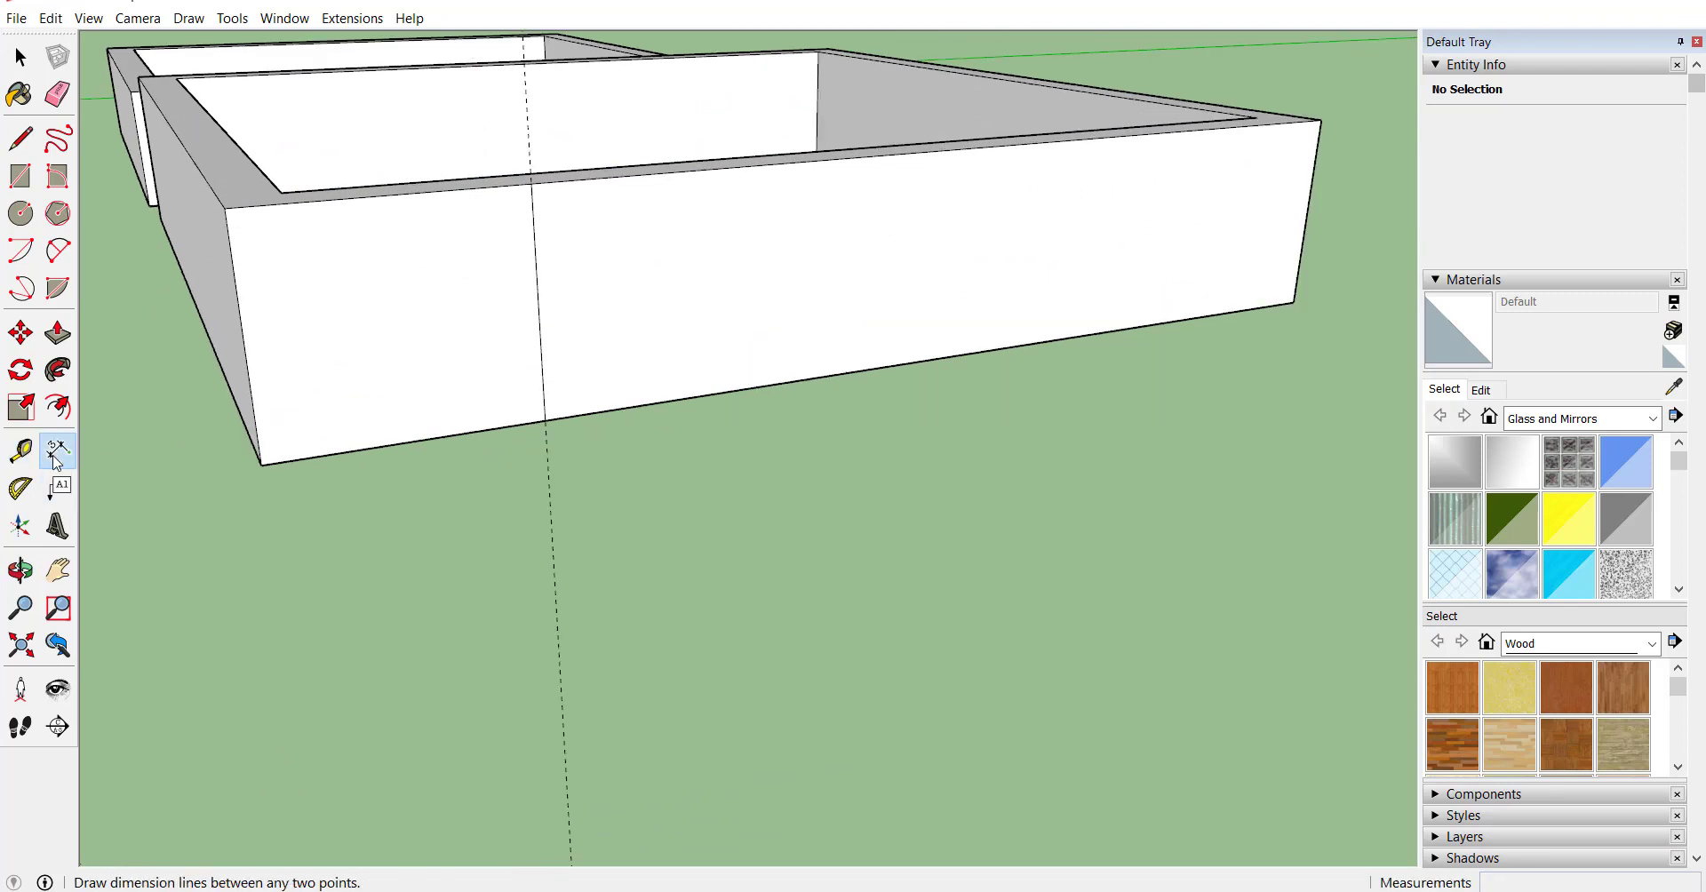
left_click(254, 387)
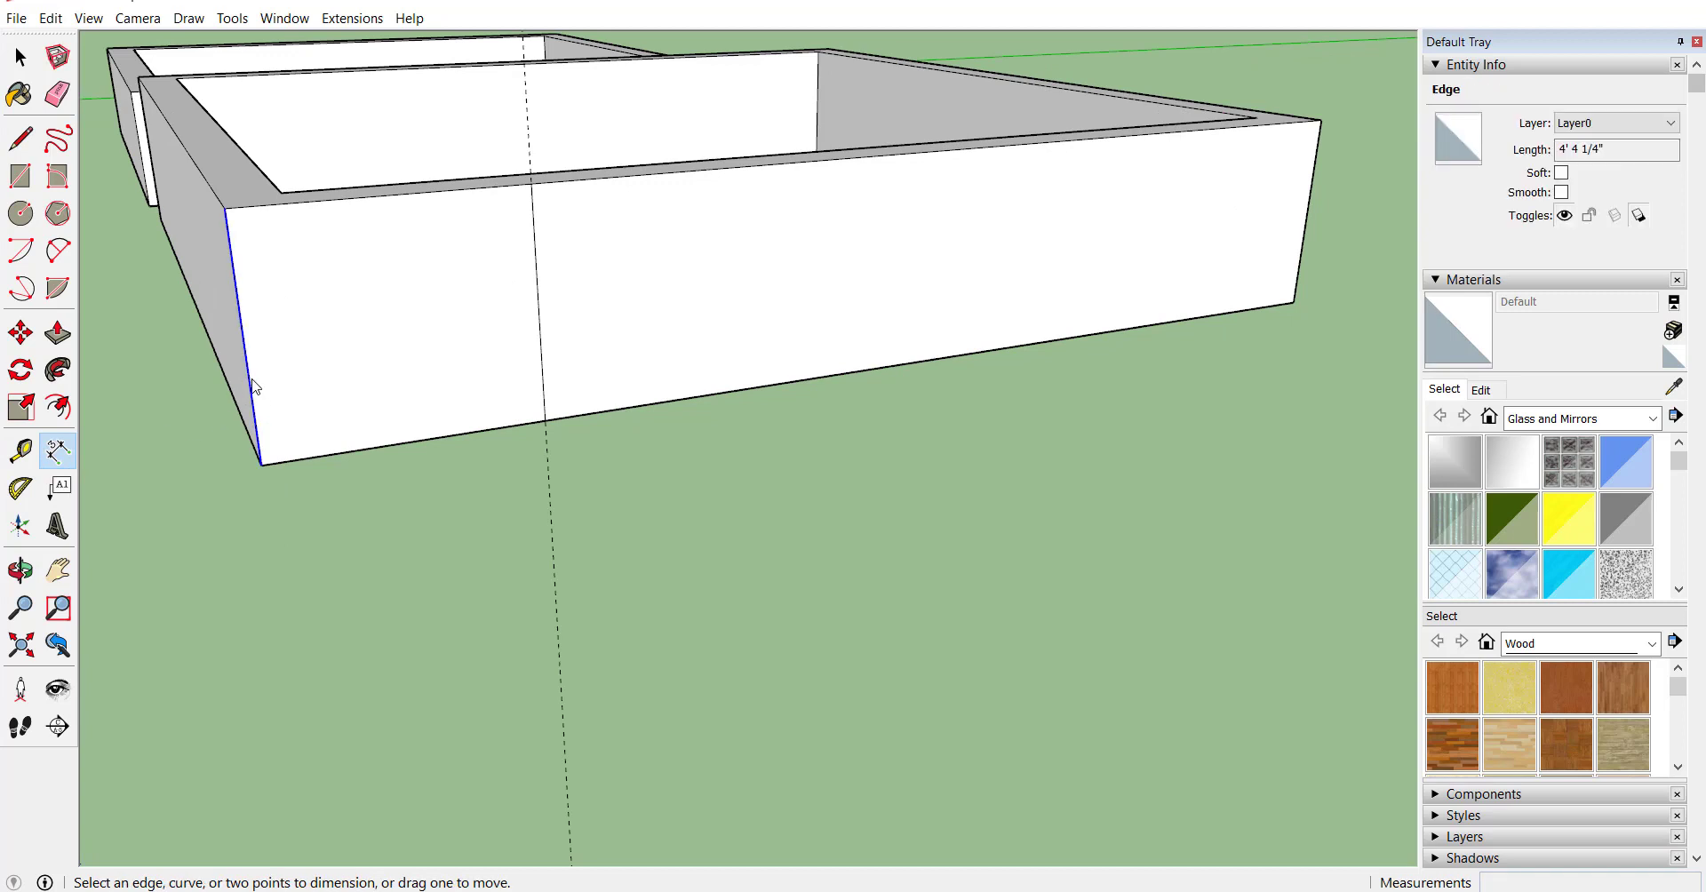
left_click(255, 388)
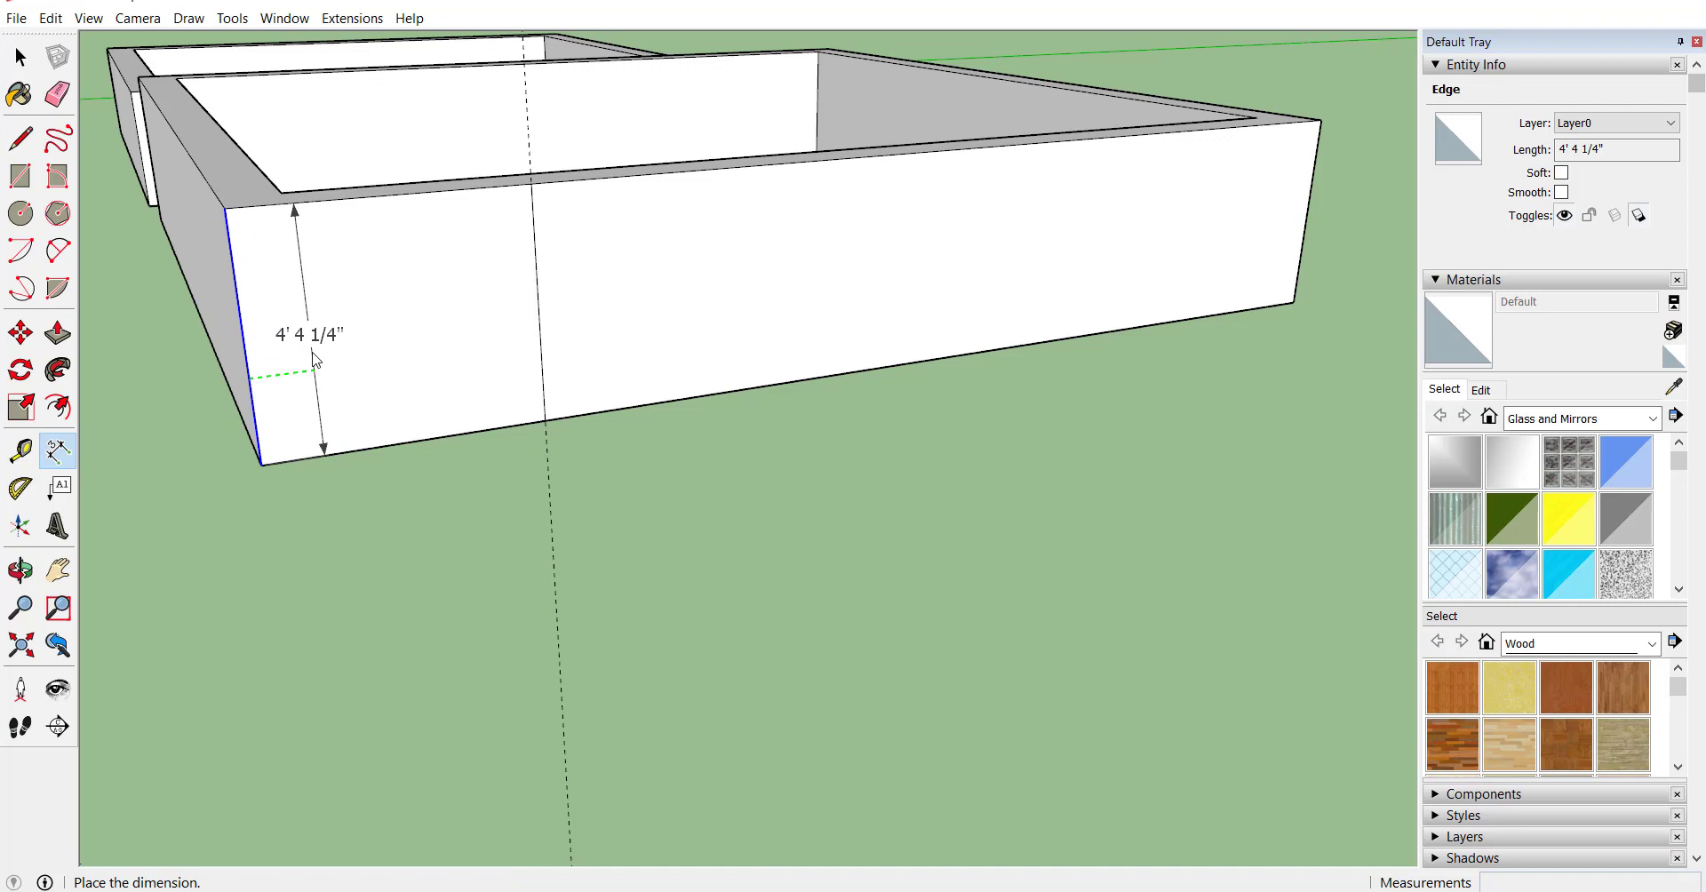
left_click(312, 358)
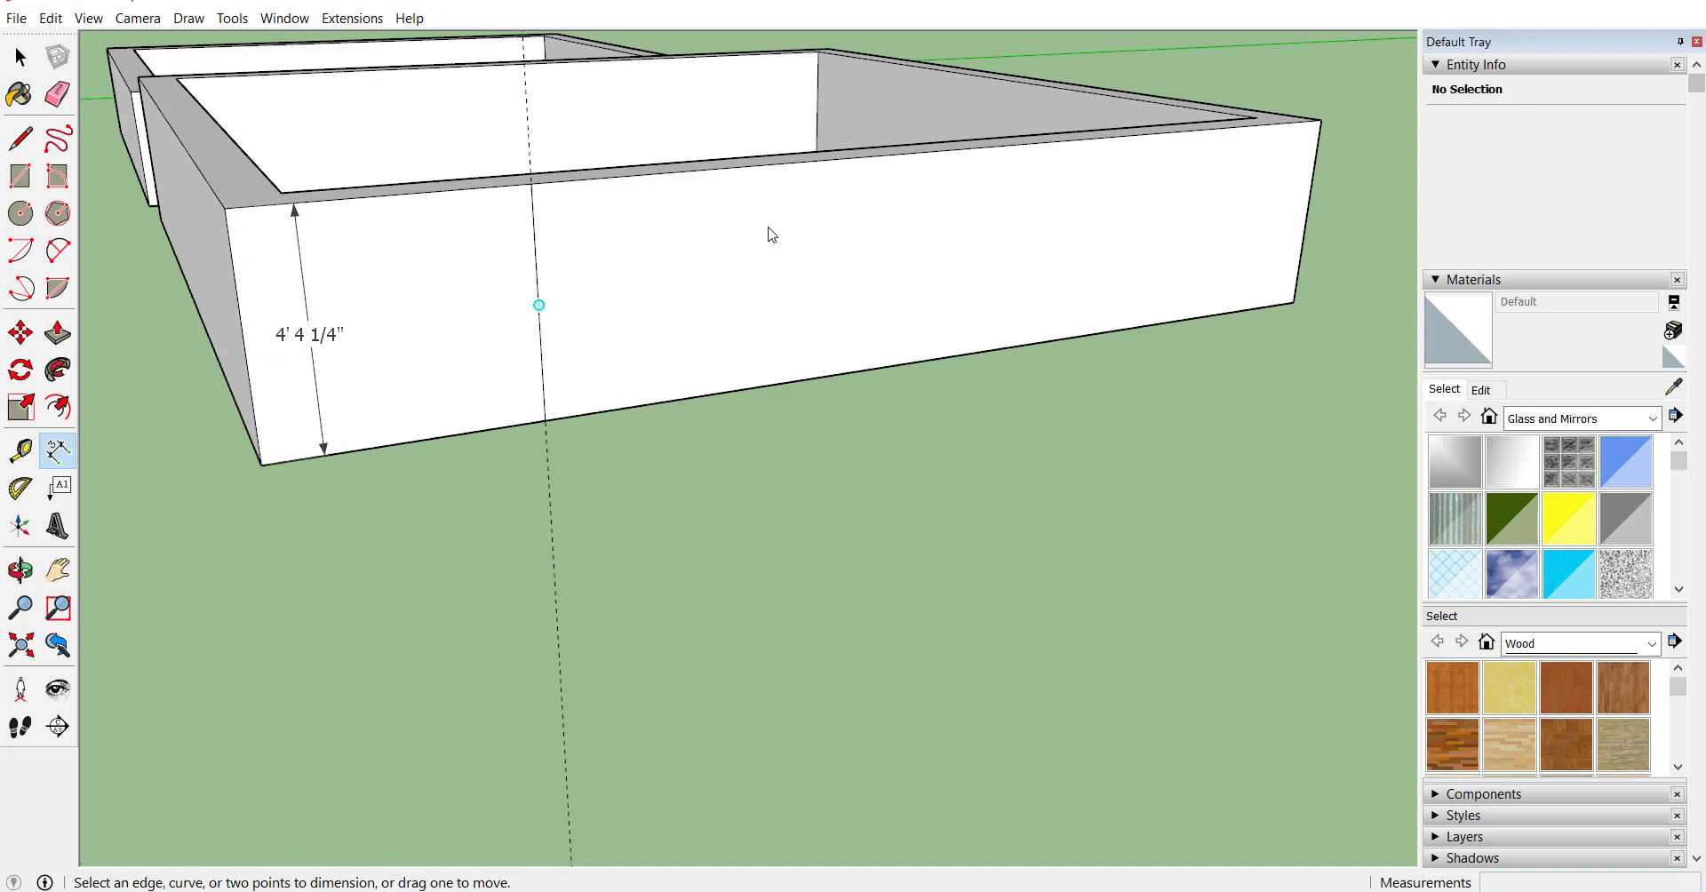
- Dimension both upper edge segments of the front face, on either side of the dividing line
left_click(805, 172)
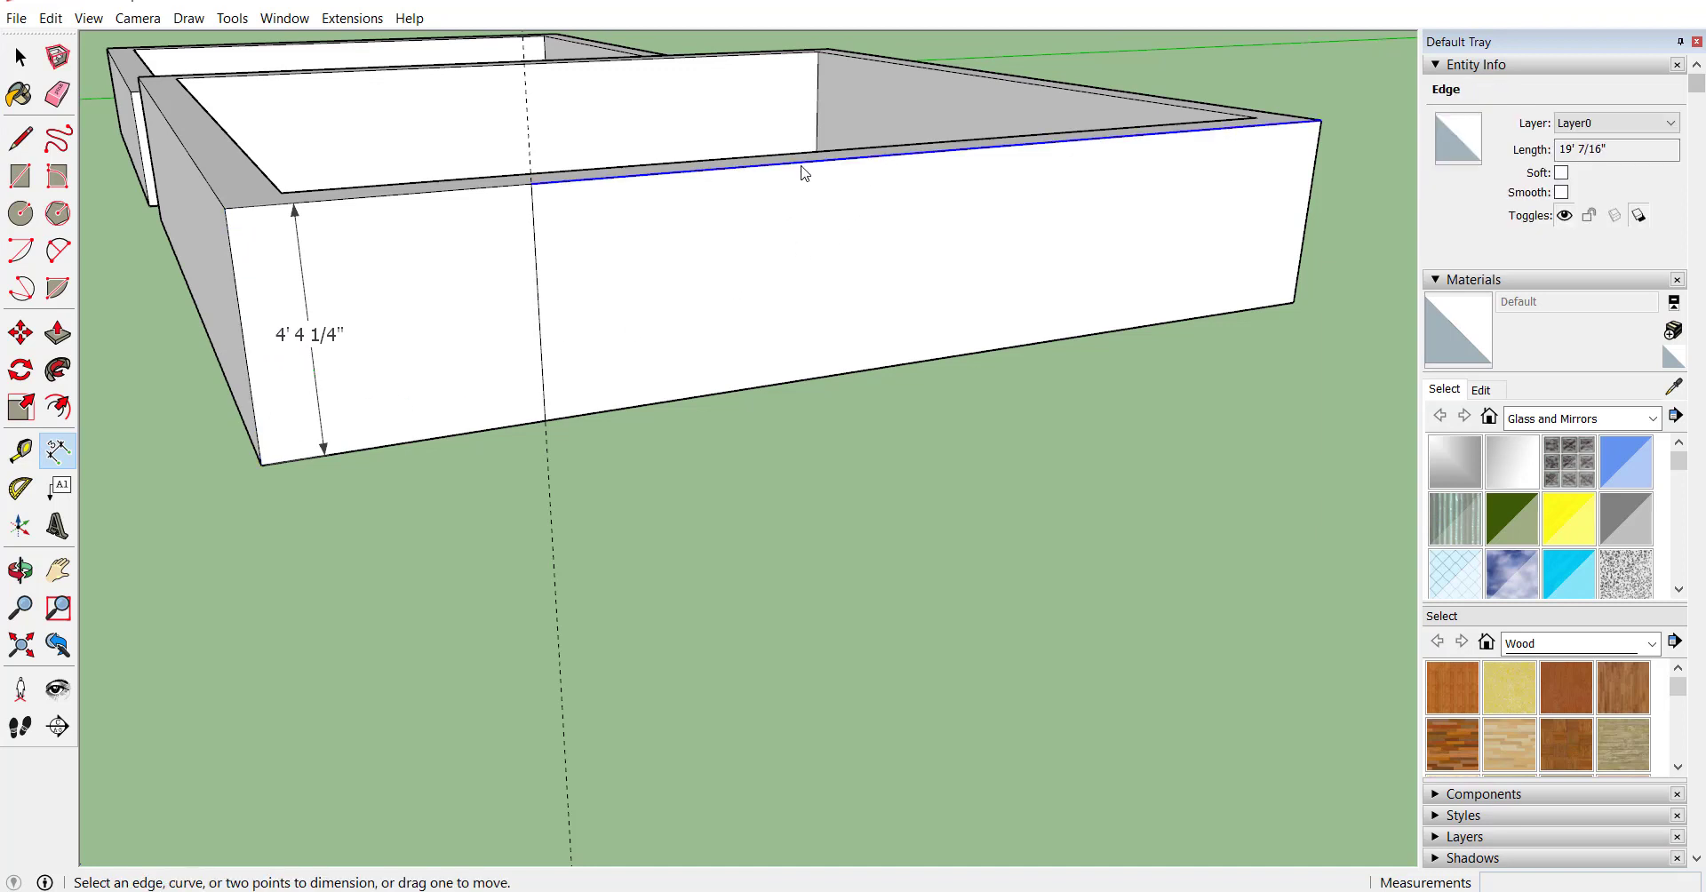
left_click(808, 220)
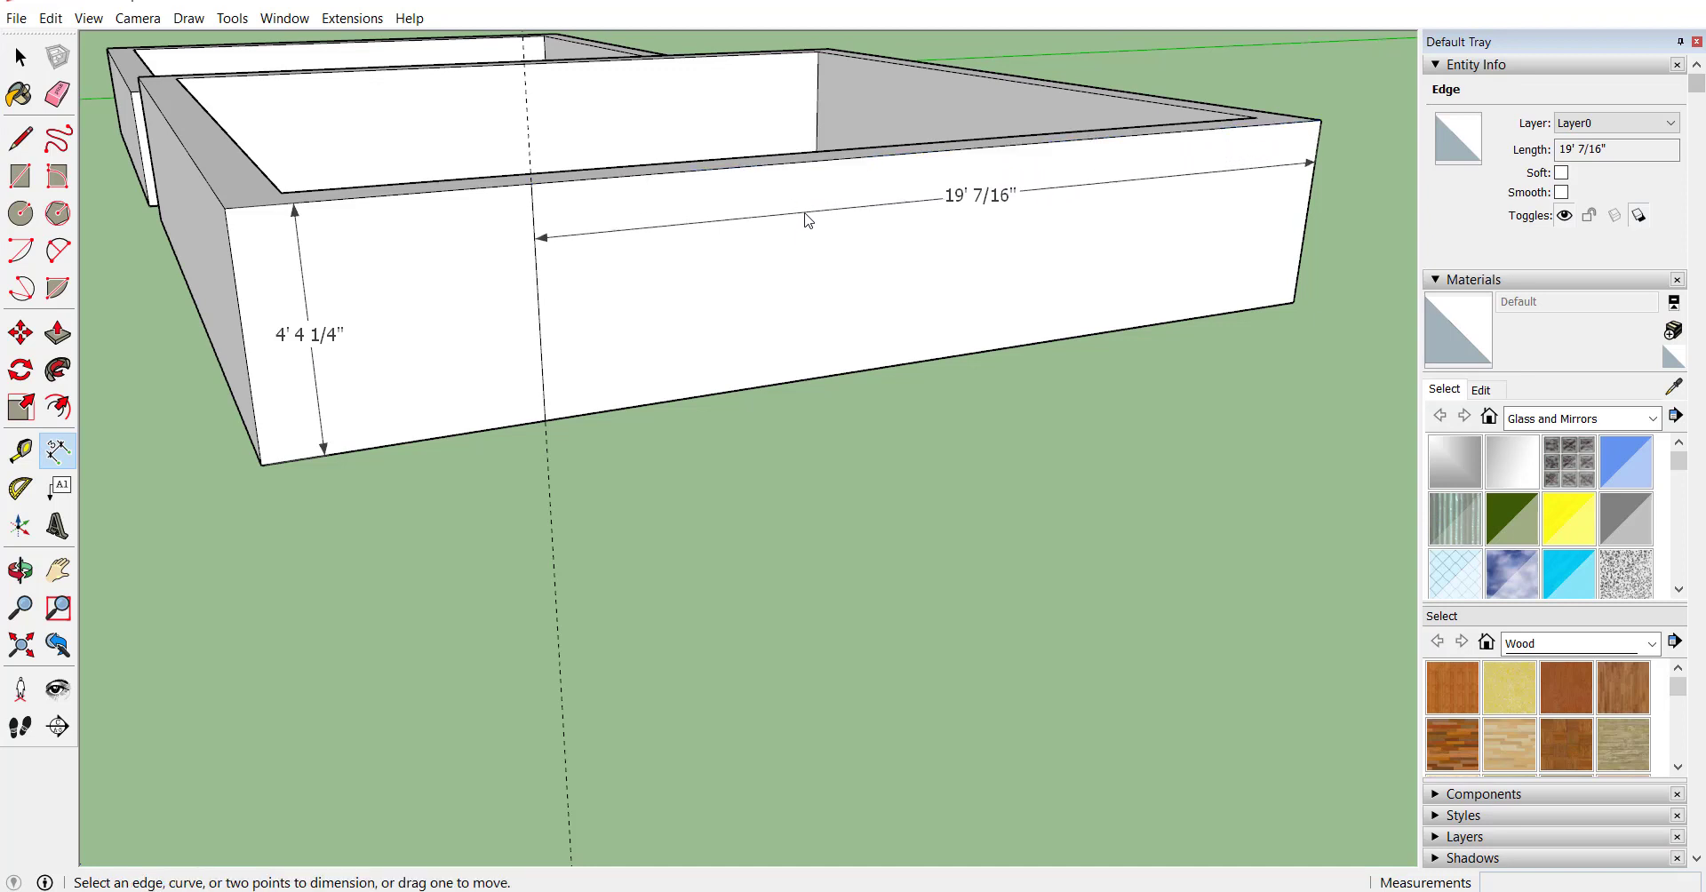
left_click(433, 194)
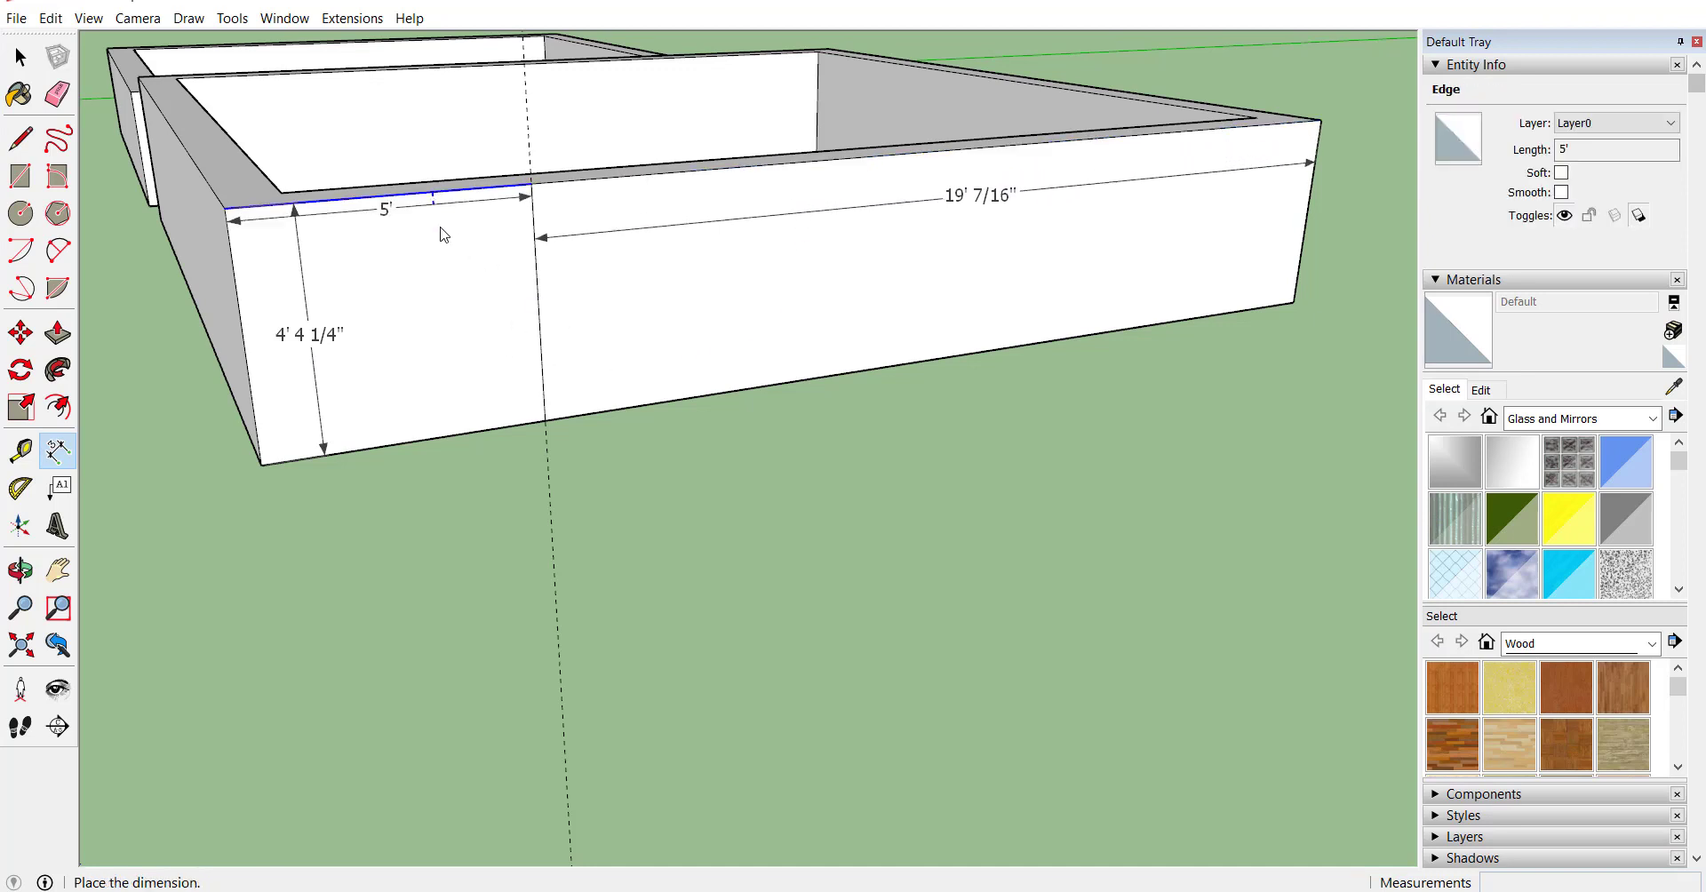
left_click(450, 252)
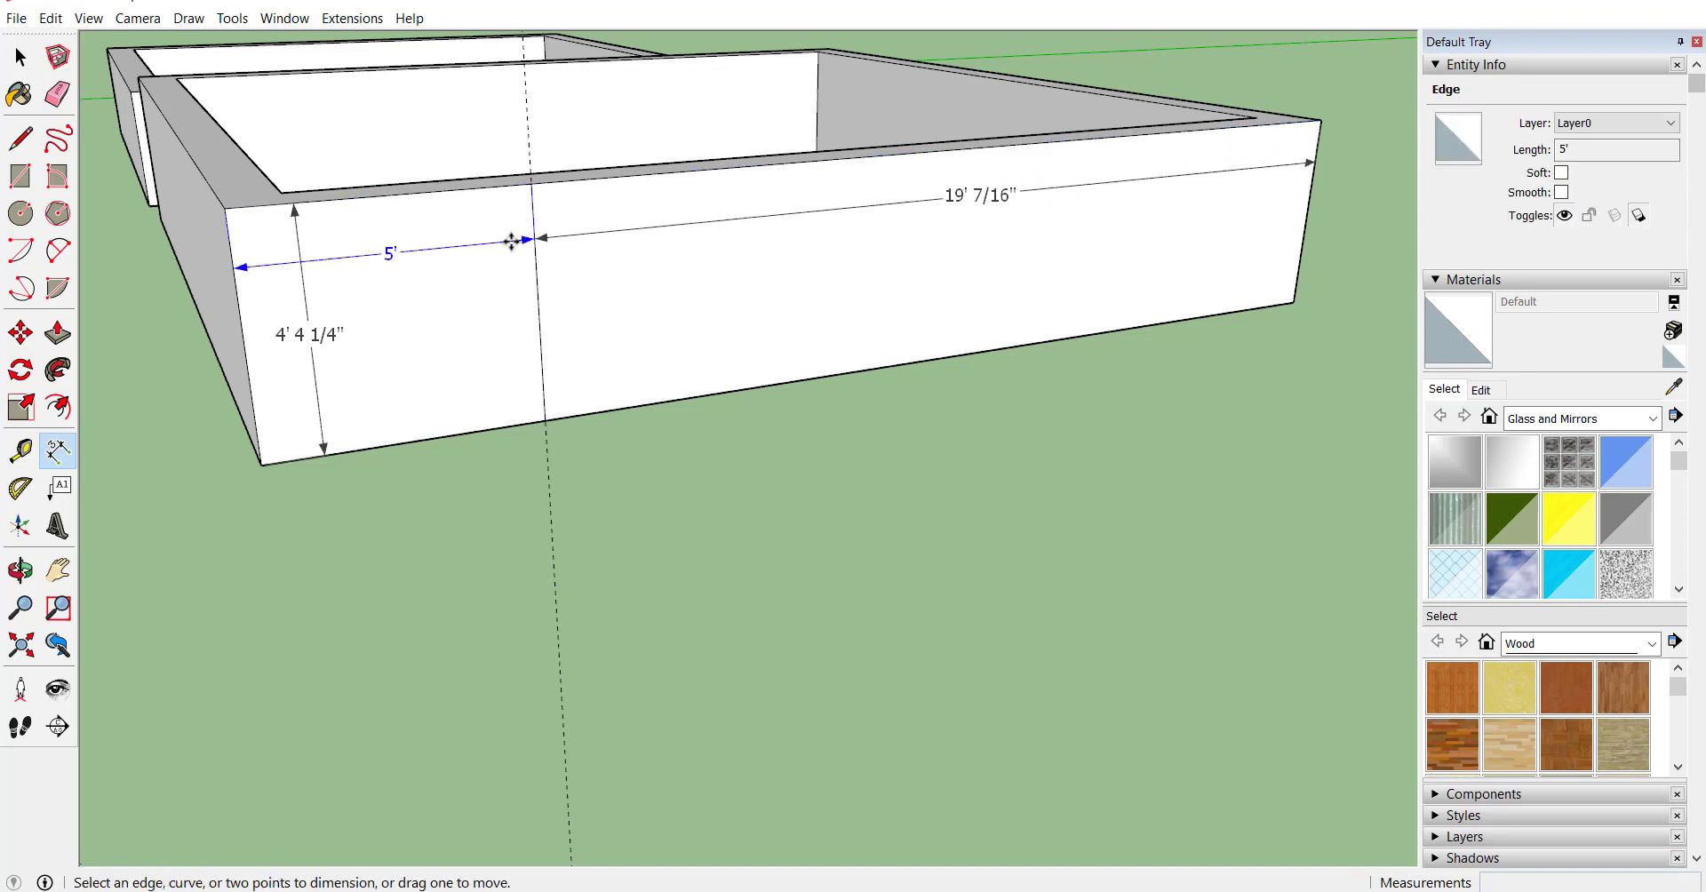
scroll(469, 322, "down", 2)
scroll(475, 318, "up", 1)
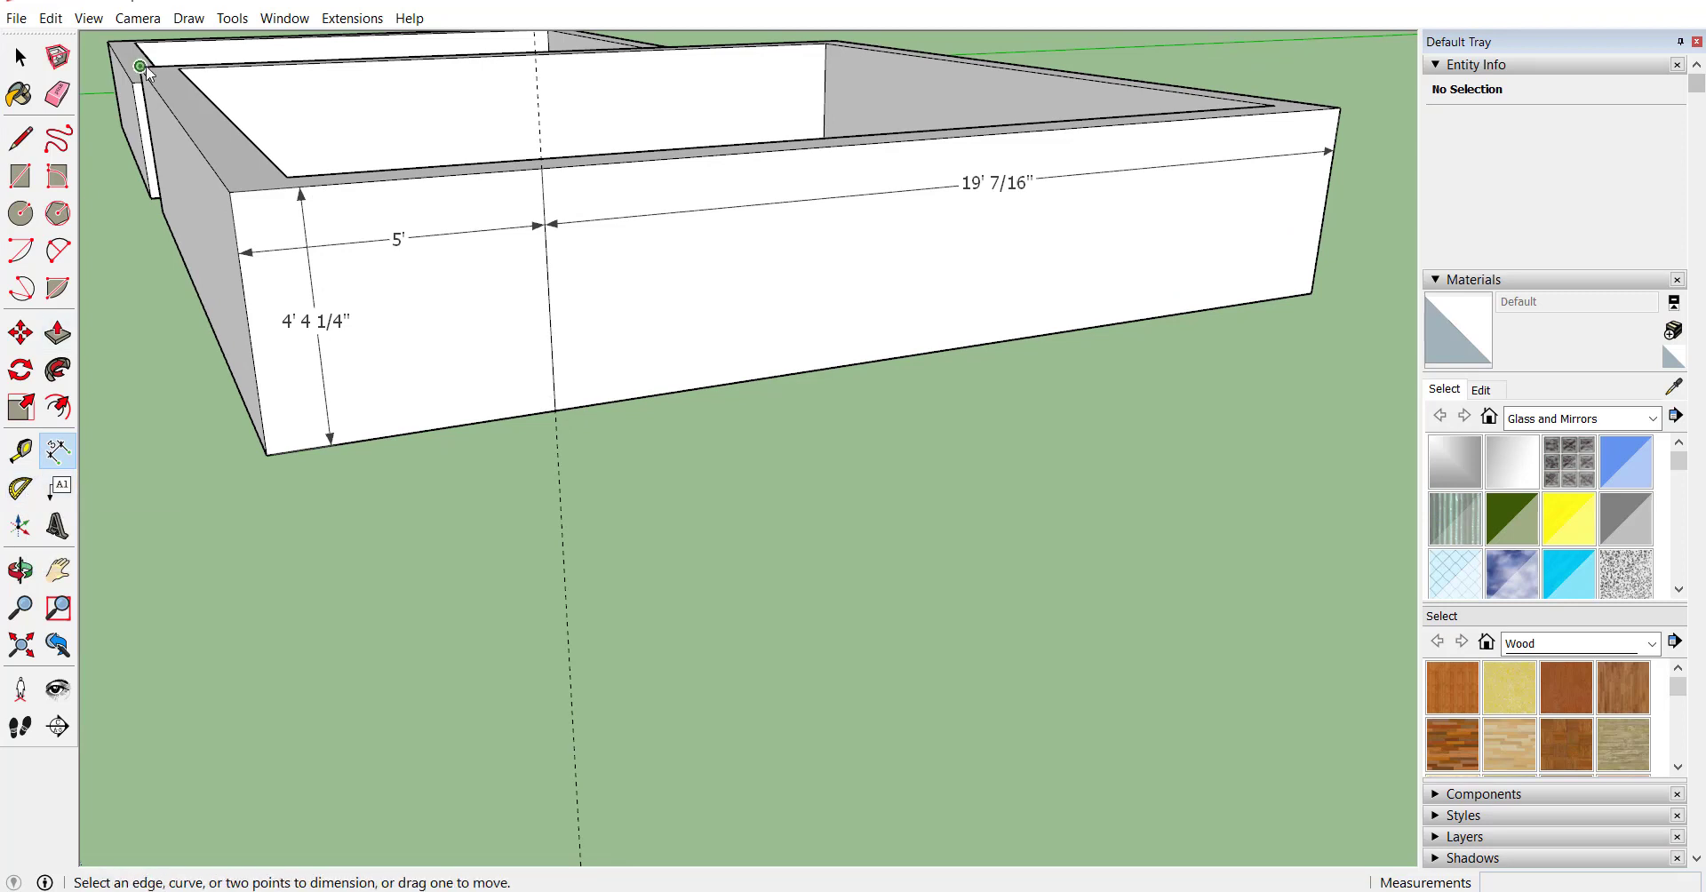
- Draw a diagonal line about 6' 9" long on the front face, from the dividing line's lower end to the upper edge
left_click(21, 138)
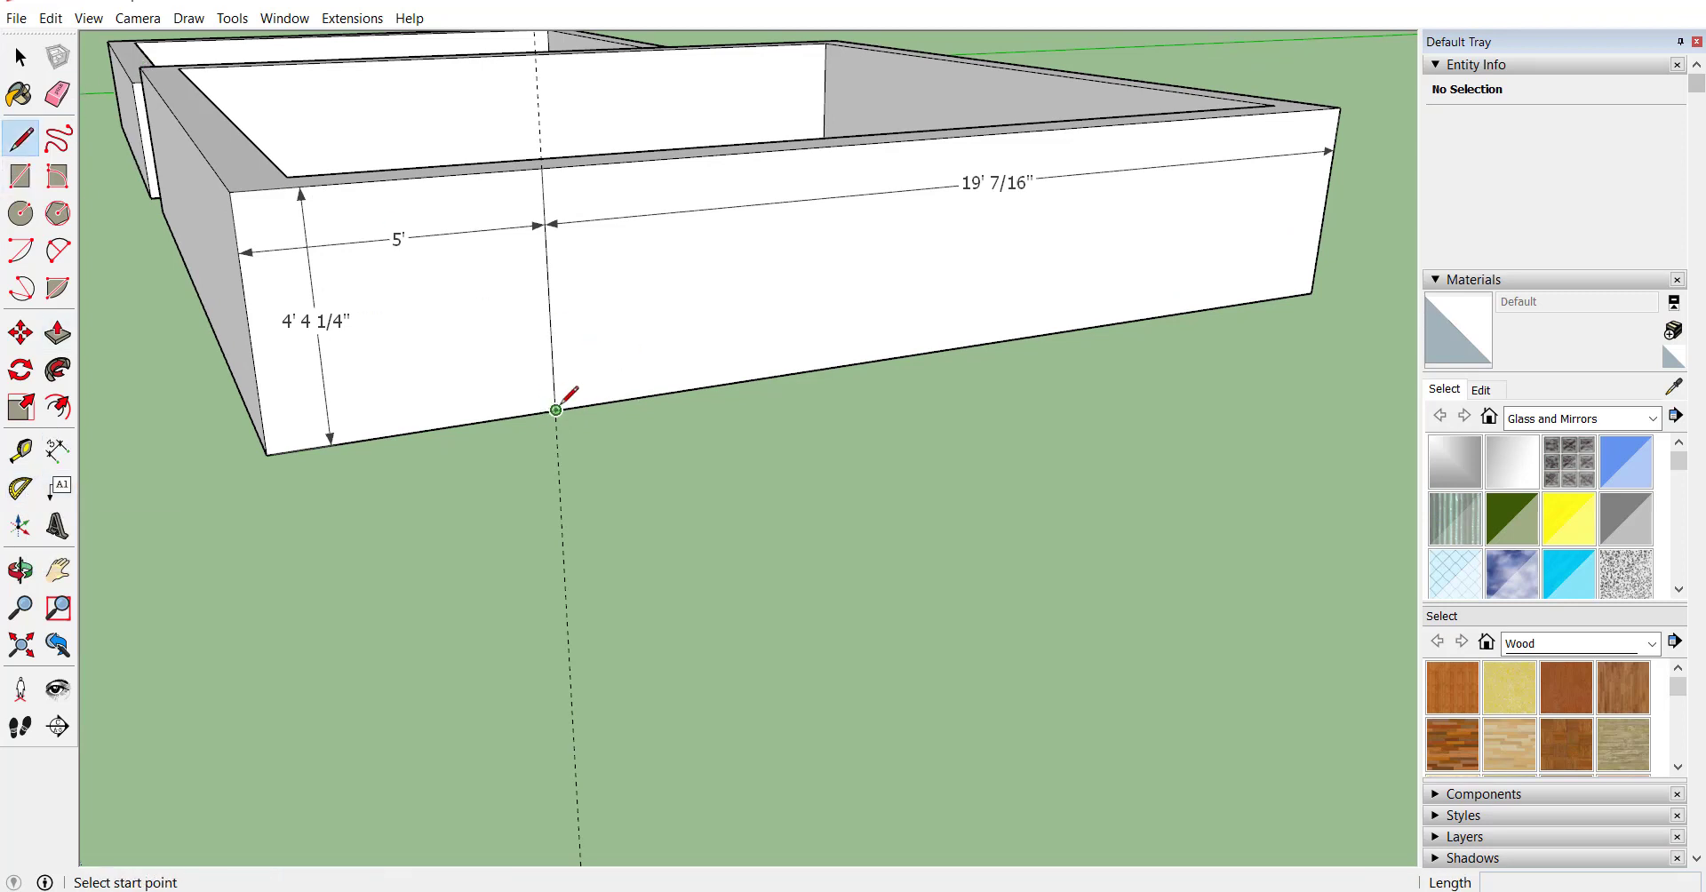
left_click(555, 410)
left_click(810, 146)
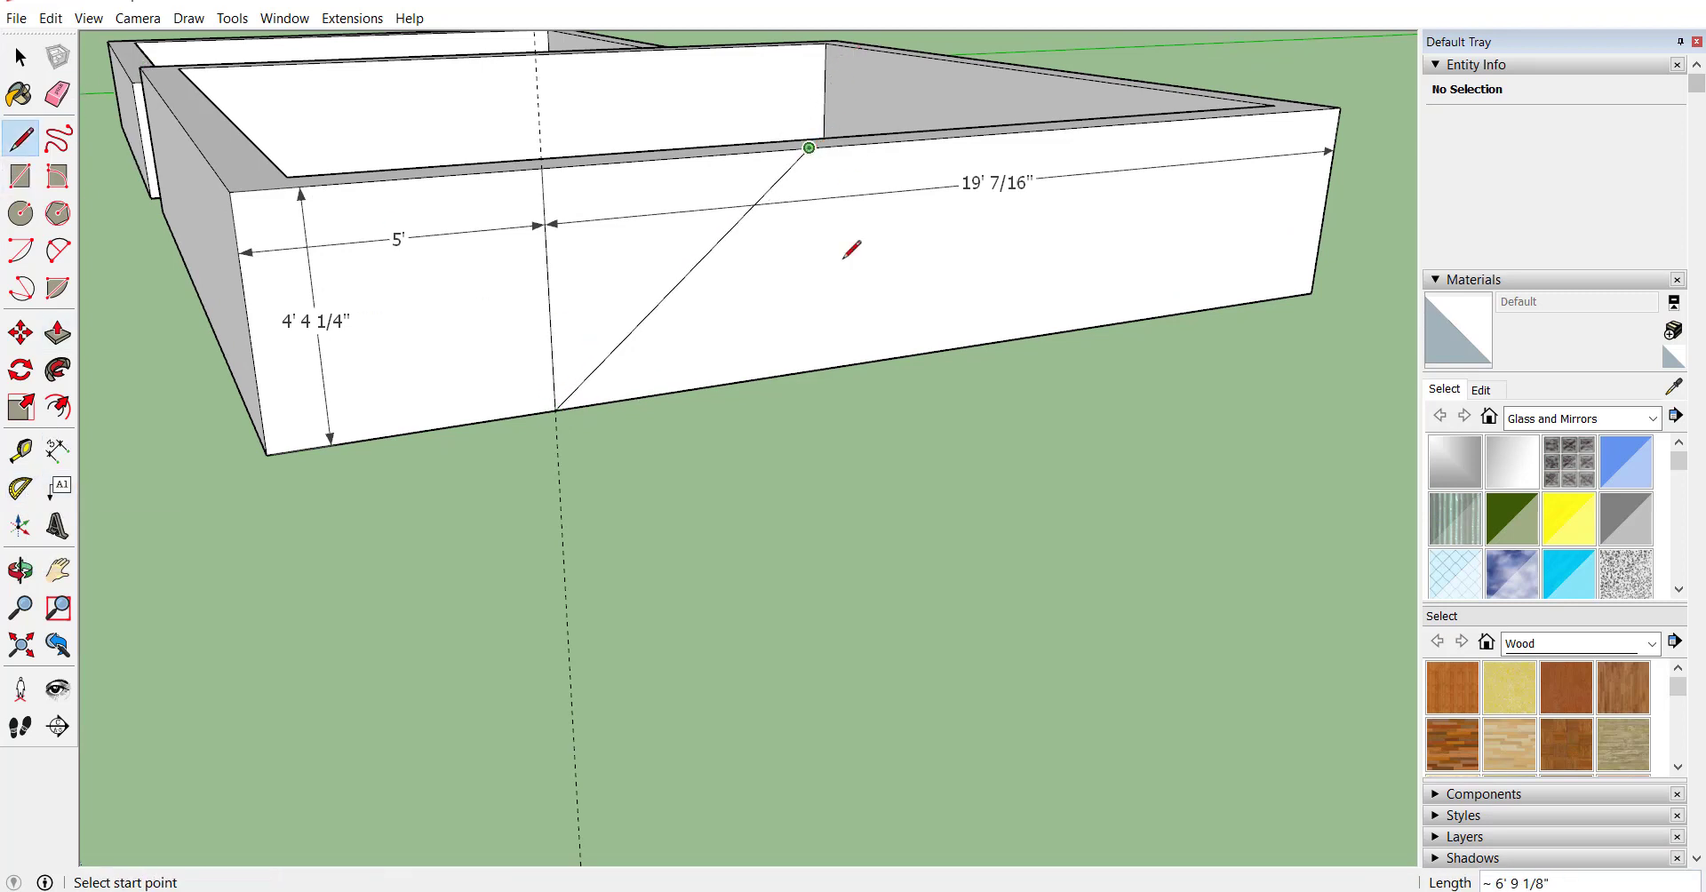
- Place a Protractor guide along the diagonal line, measured from the front face's lower edge, and remove the diagonal line
left_click(20, 488)
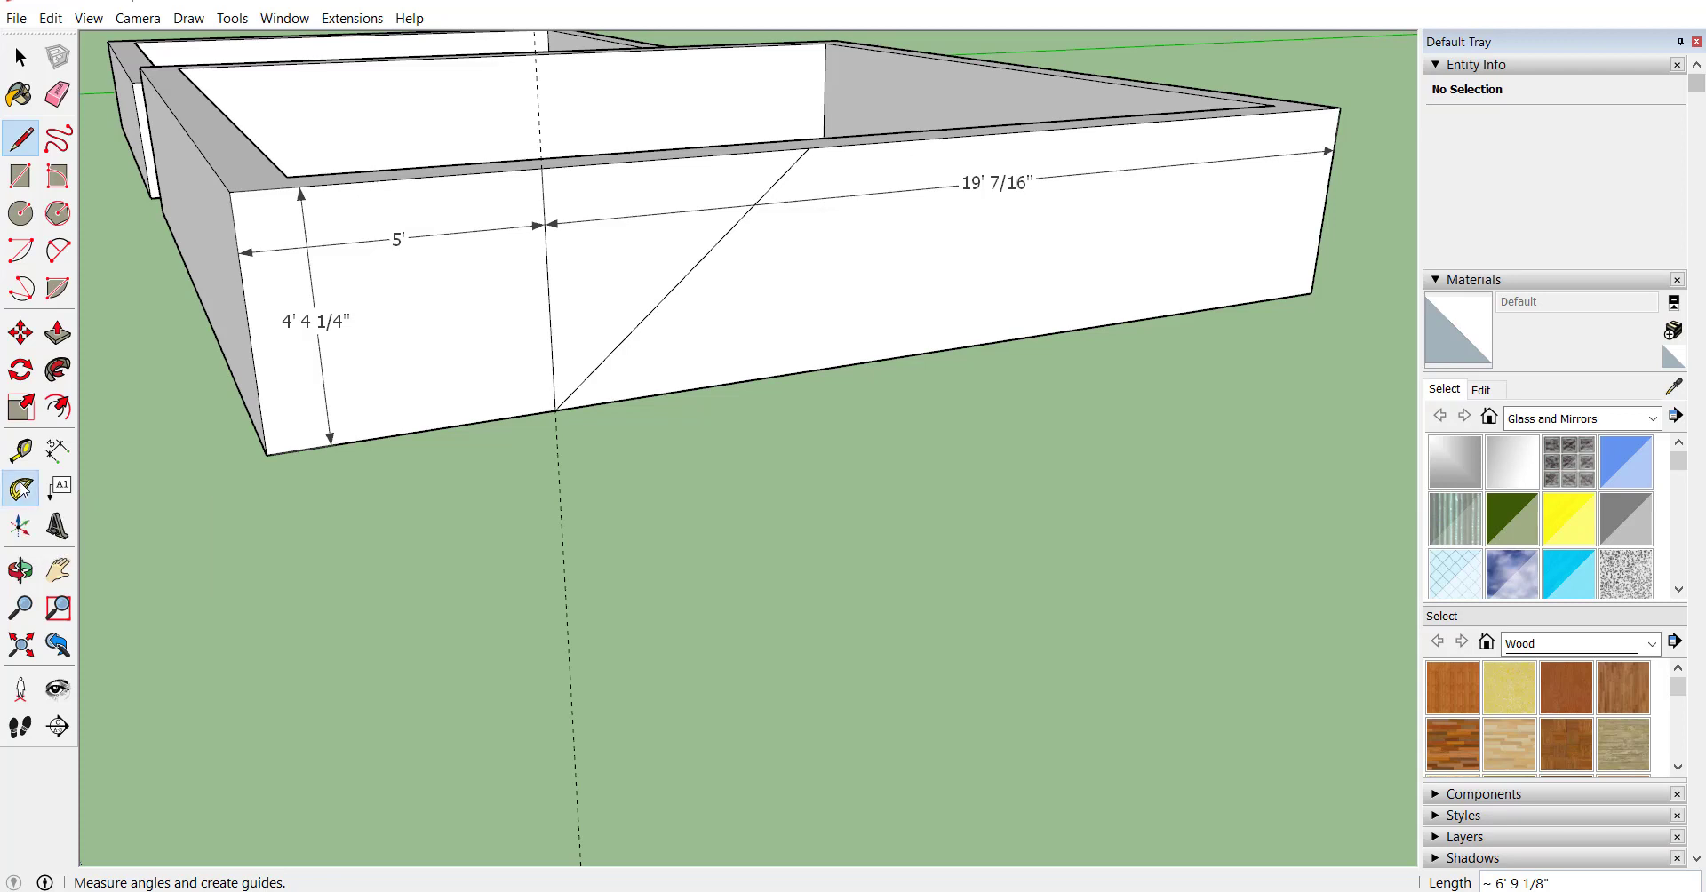
left_click(556, 410)
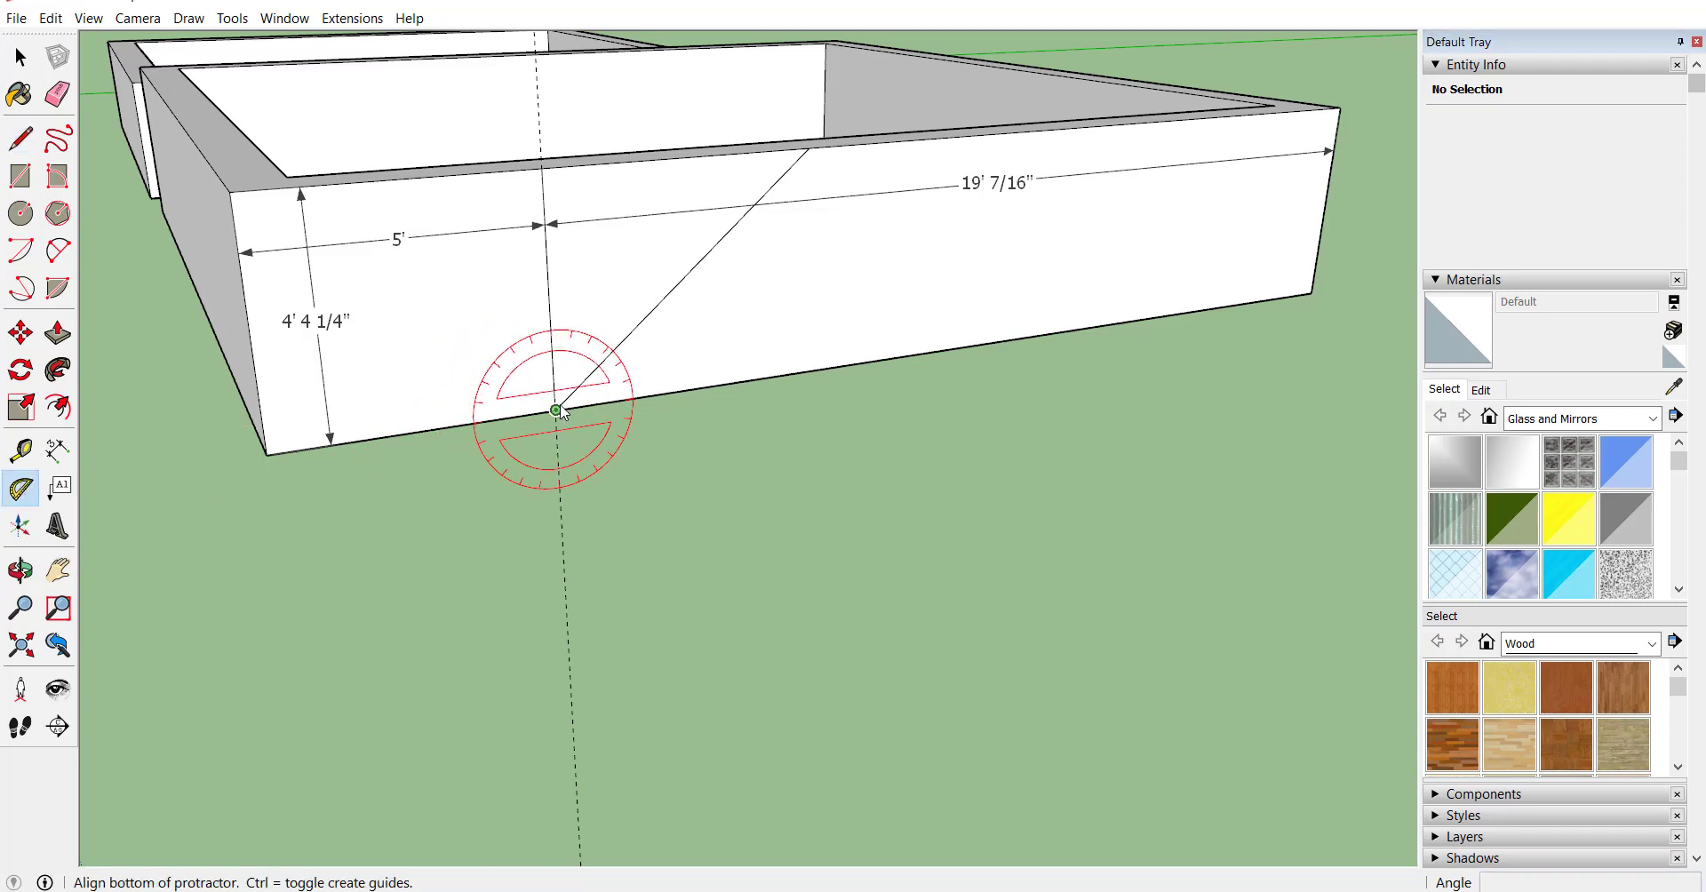
left_click(739, 384)
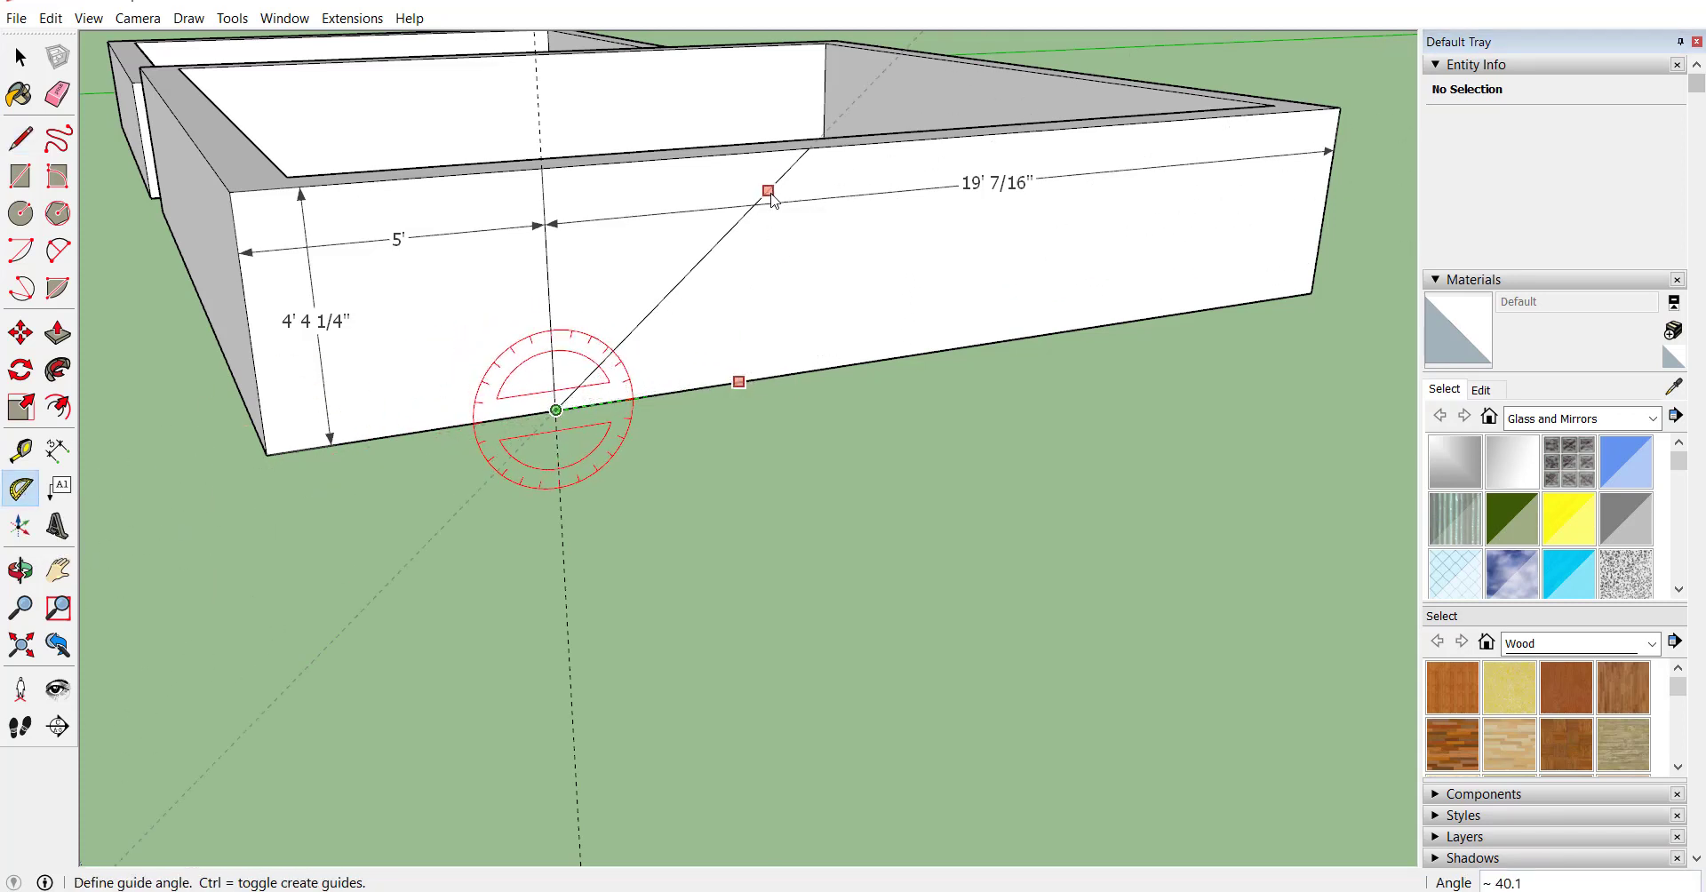
left_click(769, 188)
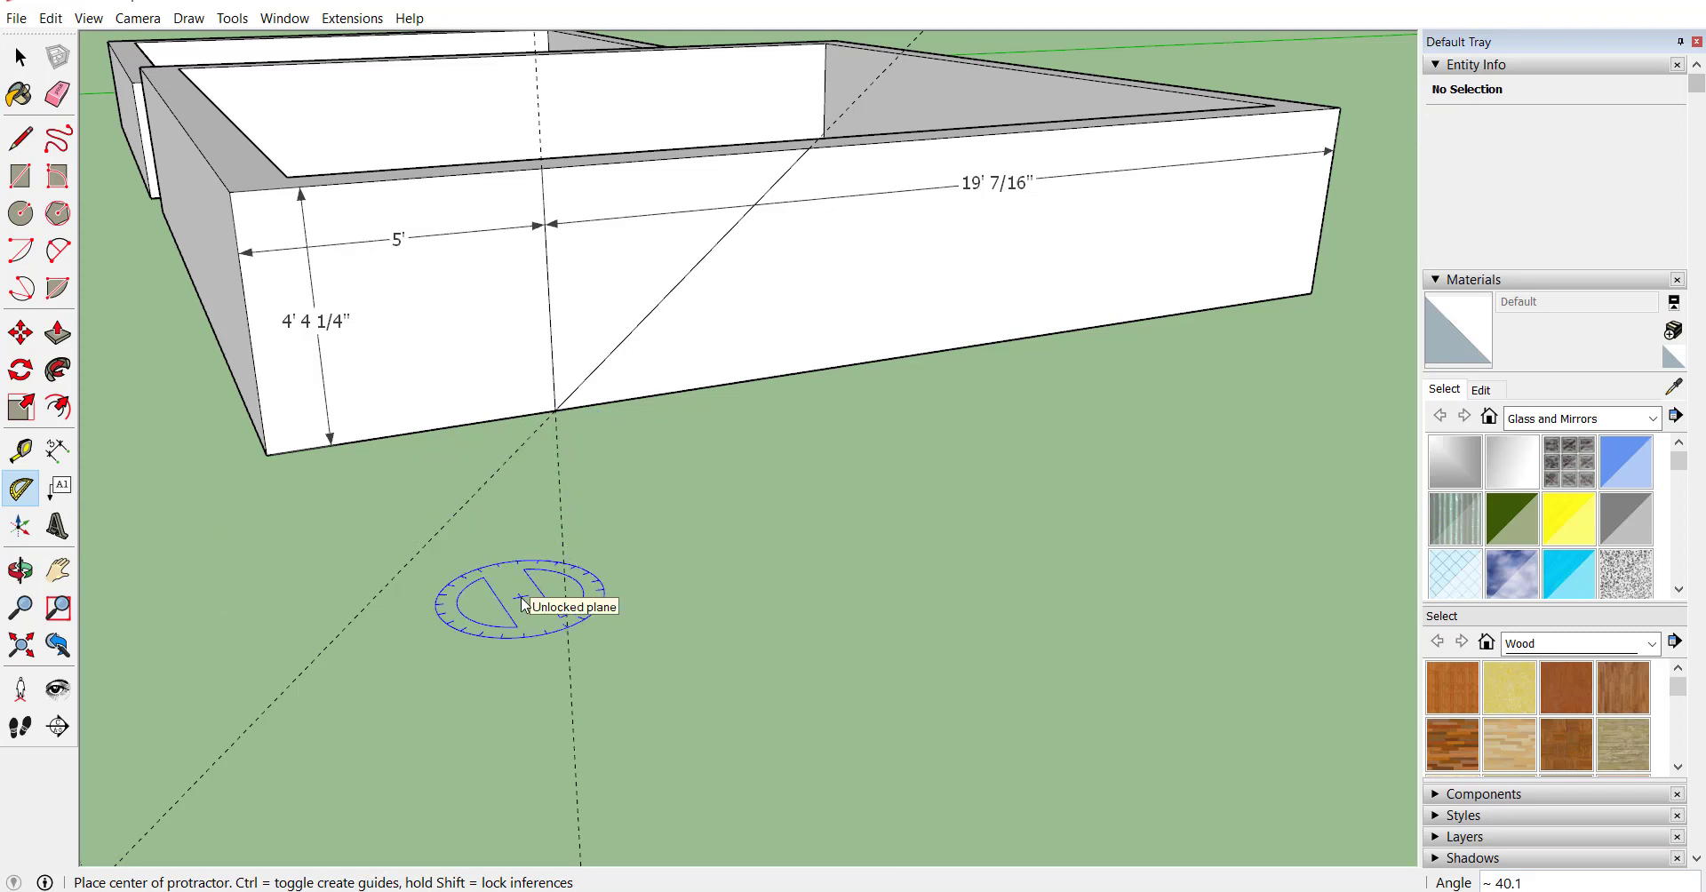
key("space")
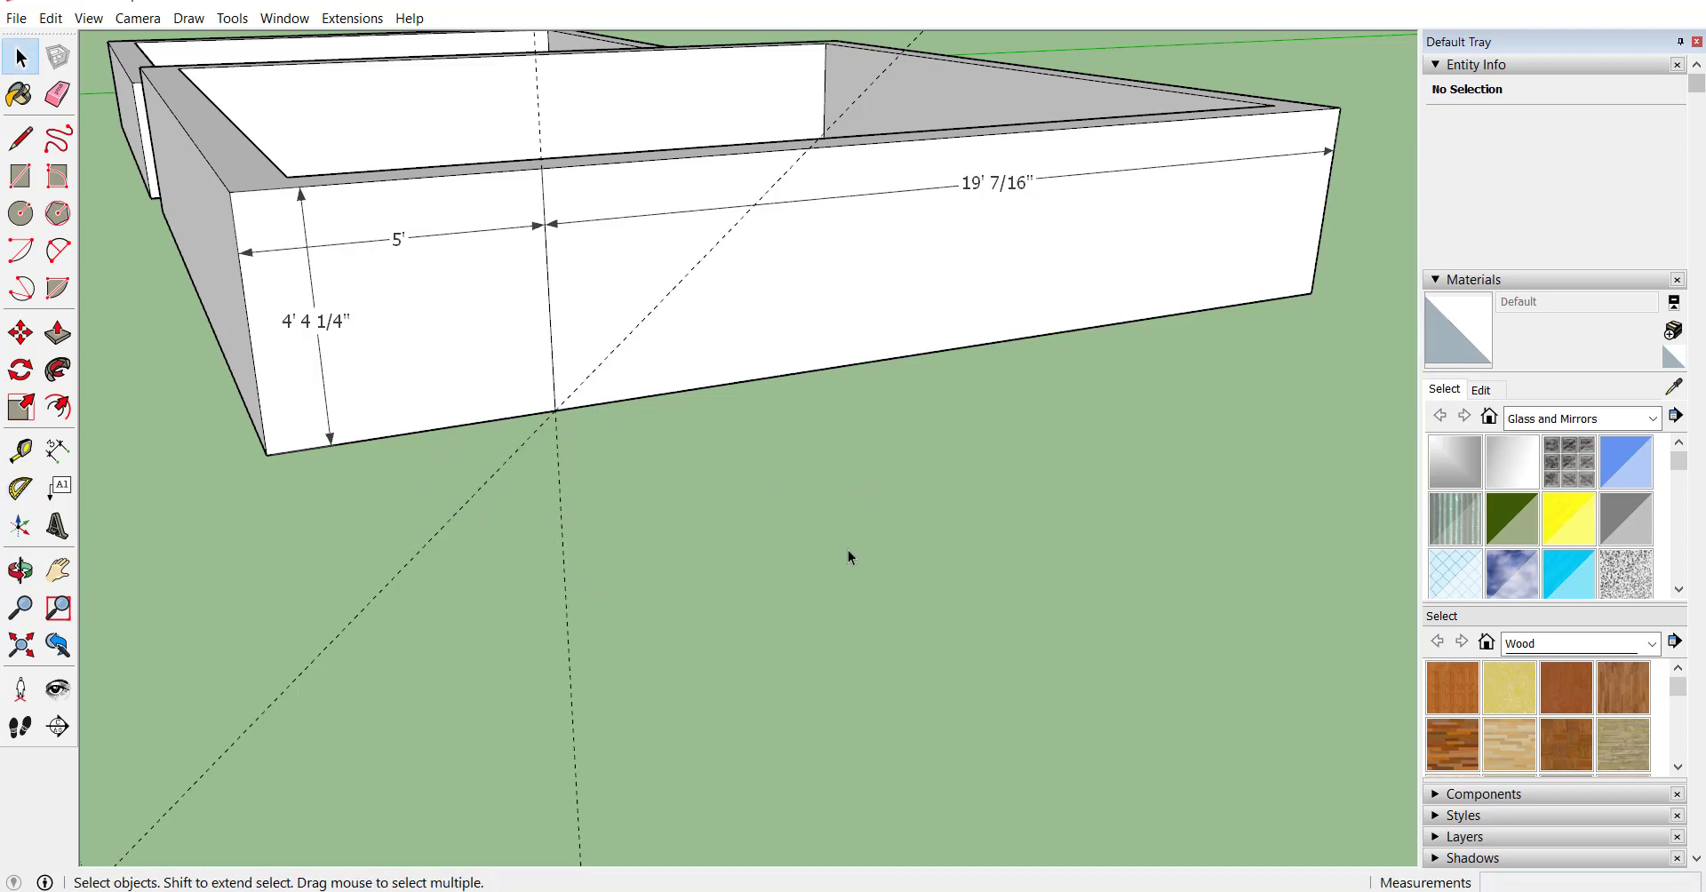
- Attach a leader text label reading "shcbhdb" to the larger section of the front face, placing it below the face
left_click(57, 494)
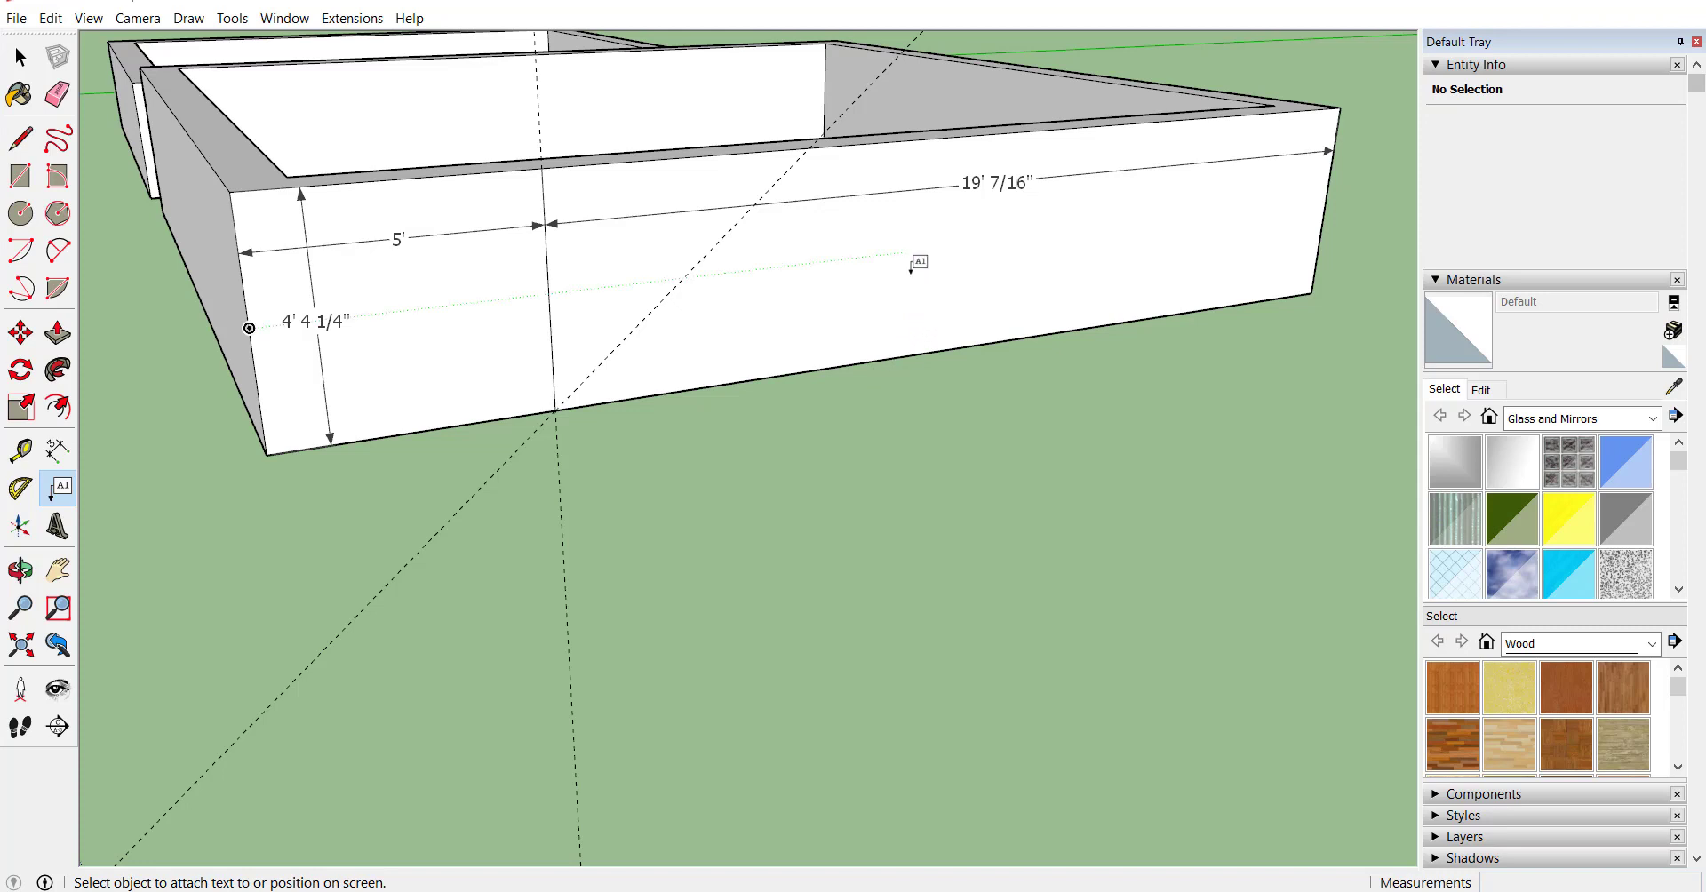
left_click(911, 275)
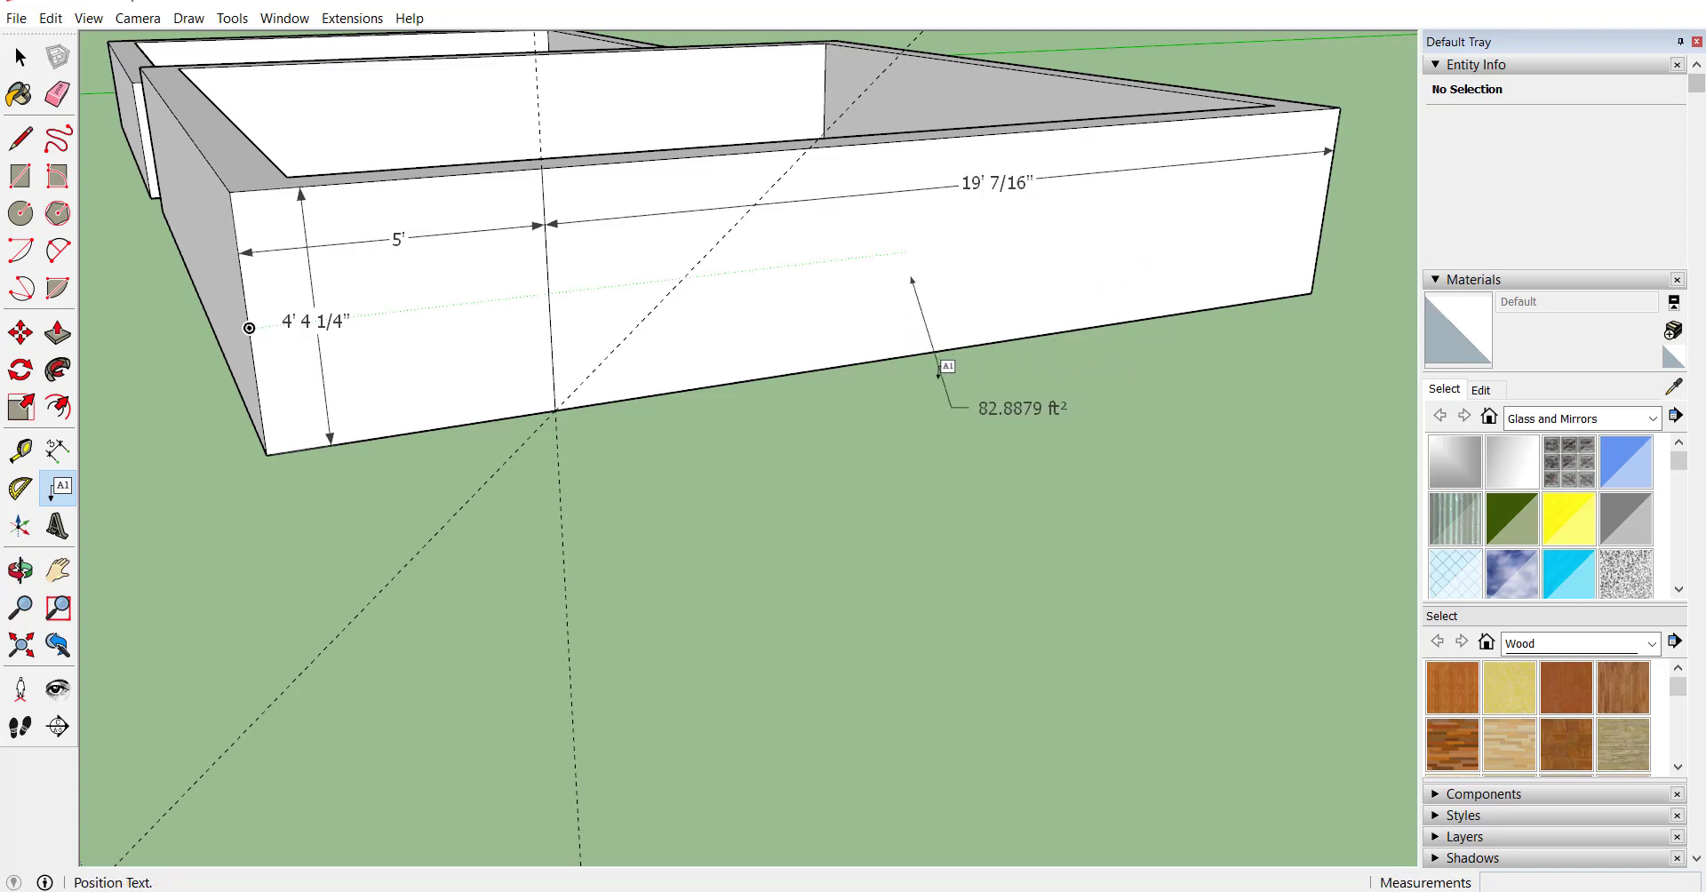
left_click(930, 393)
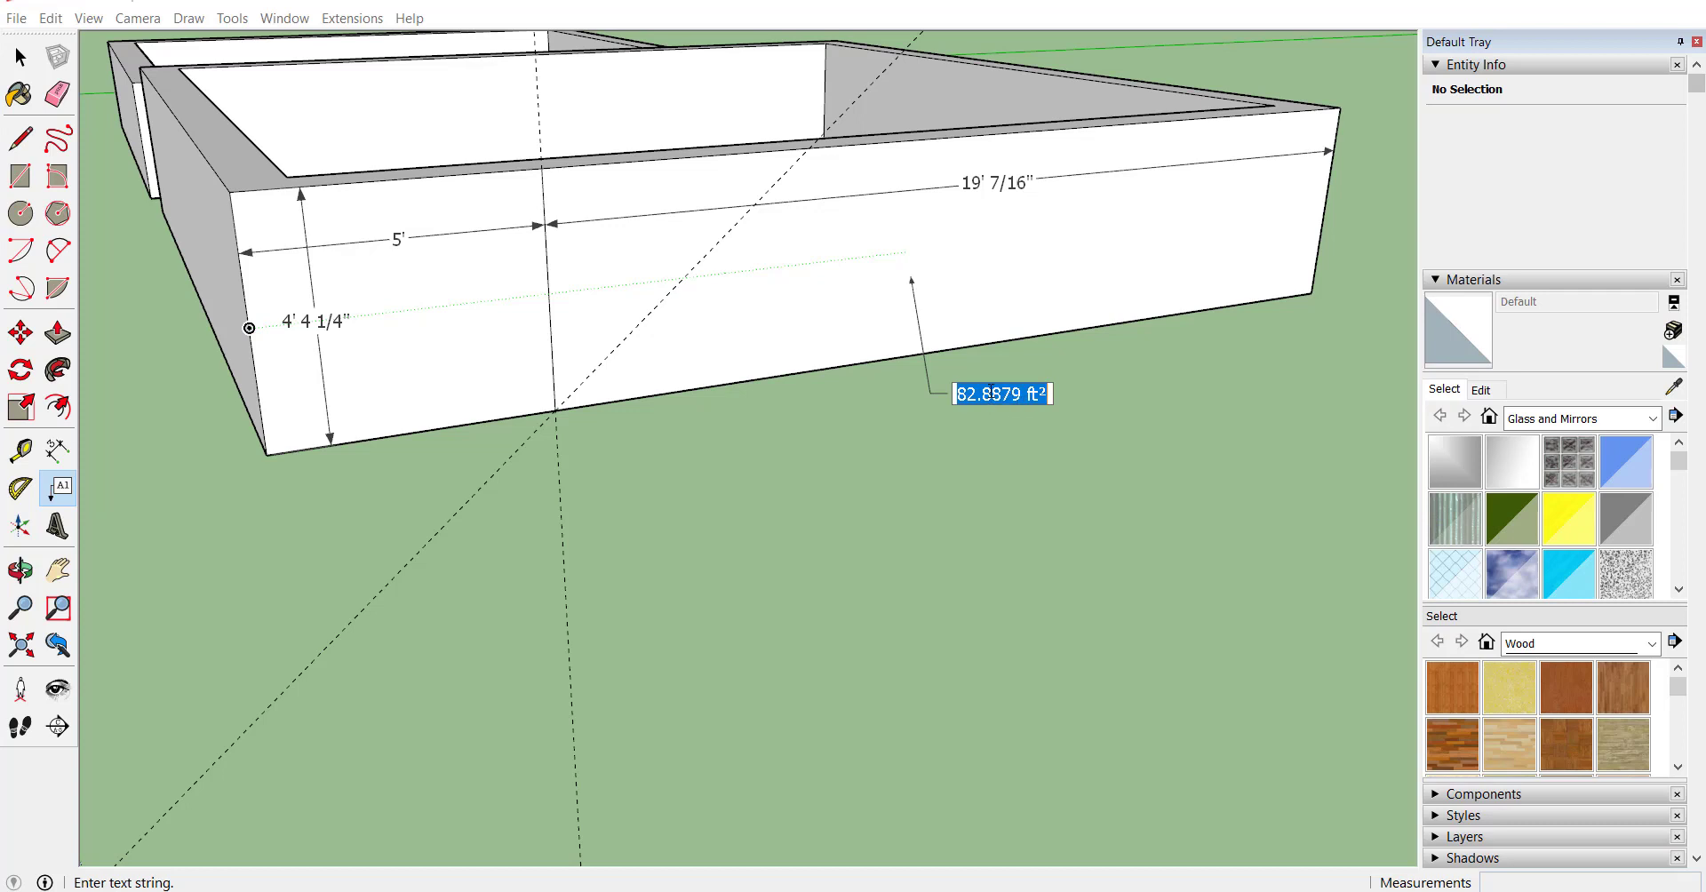
left_click(991, 393)
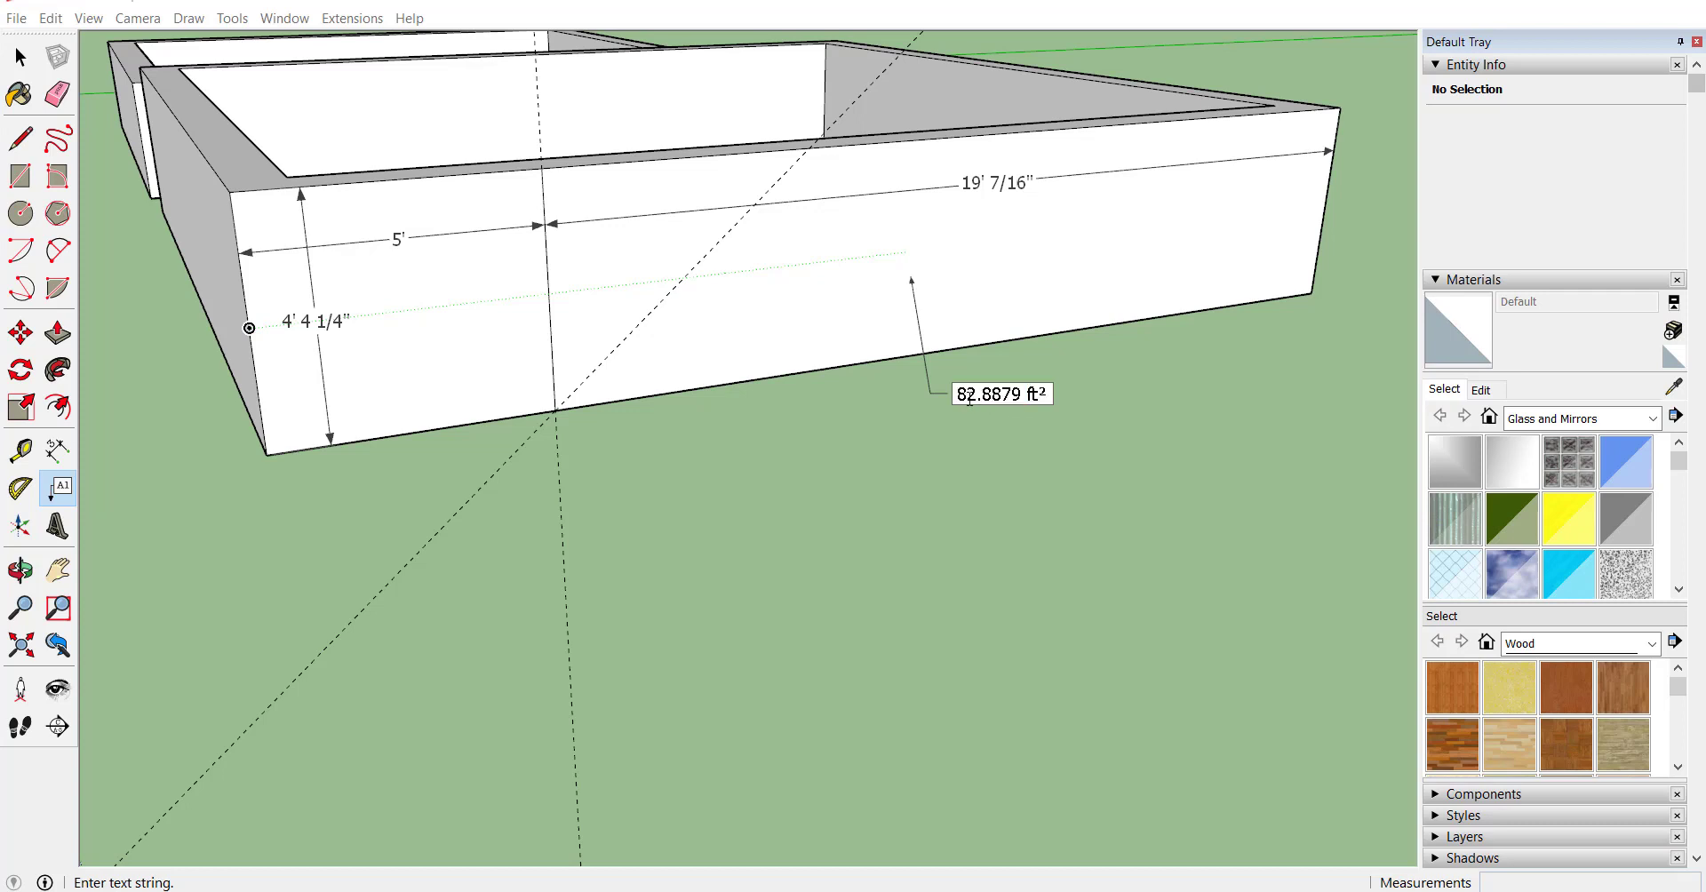
left_click_drag(959, 393, 1065, 378)
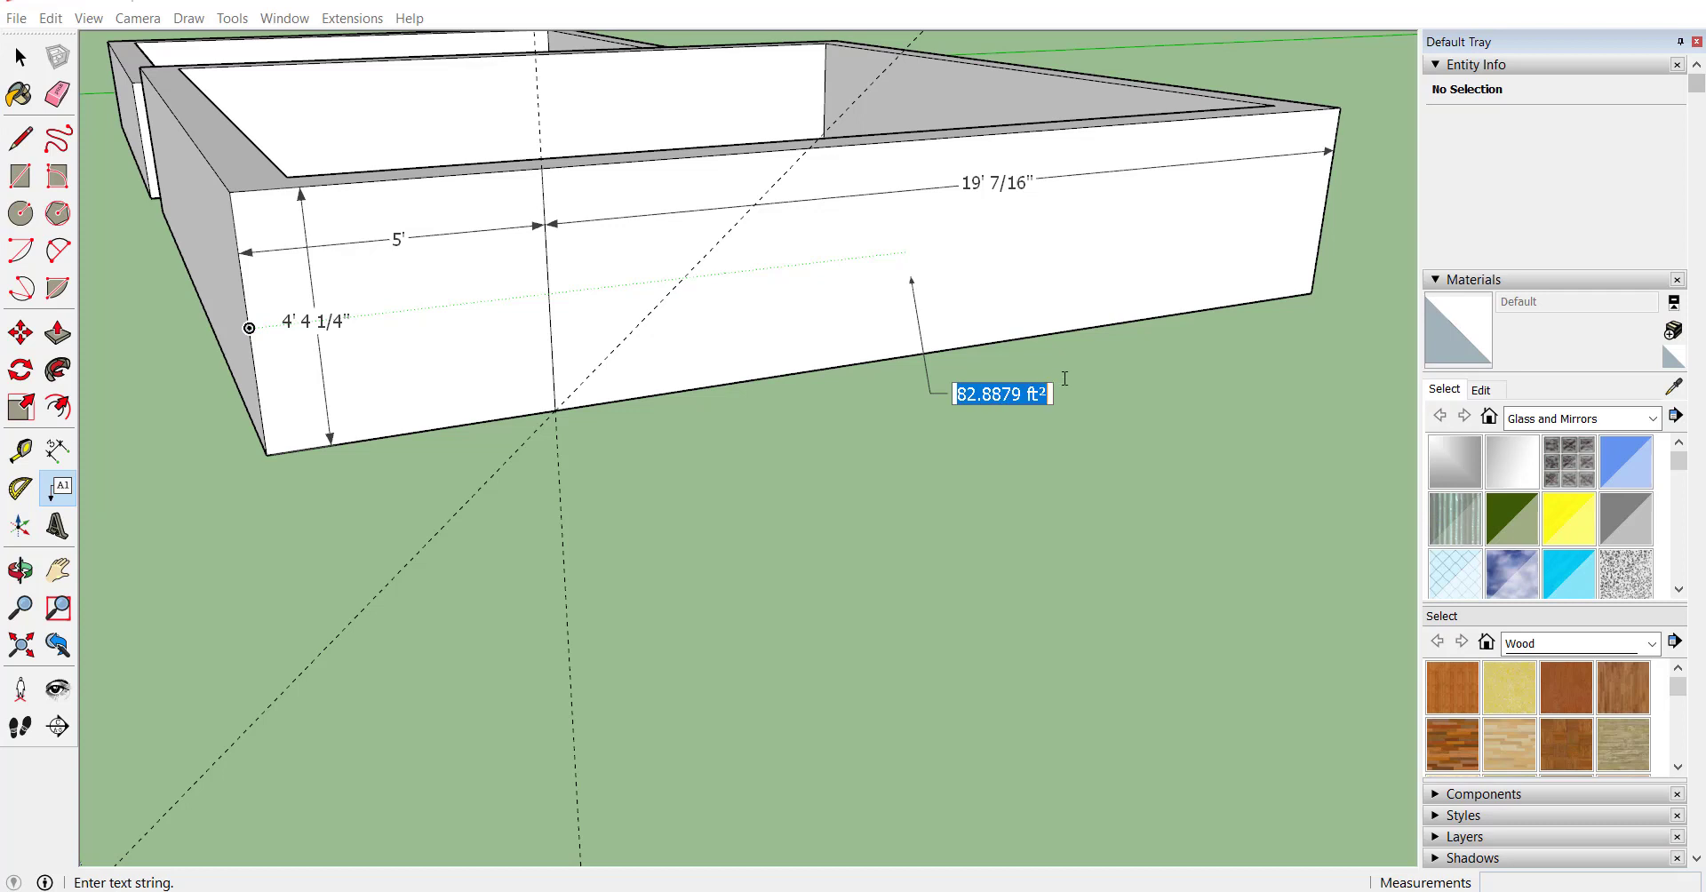
type("shcbhdb")
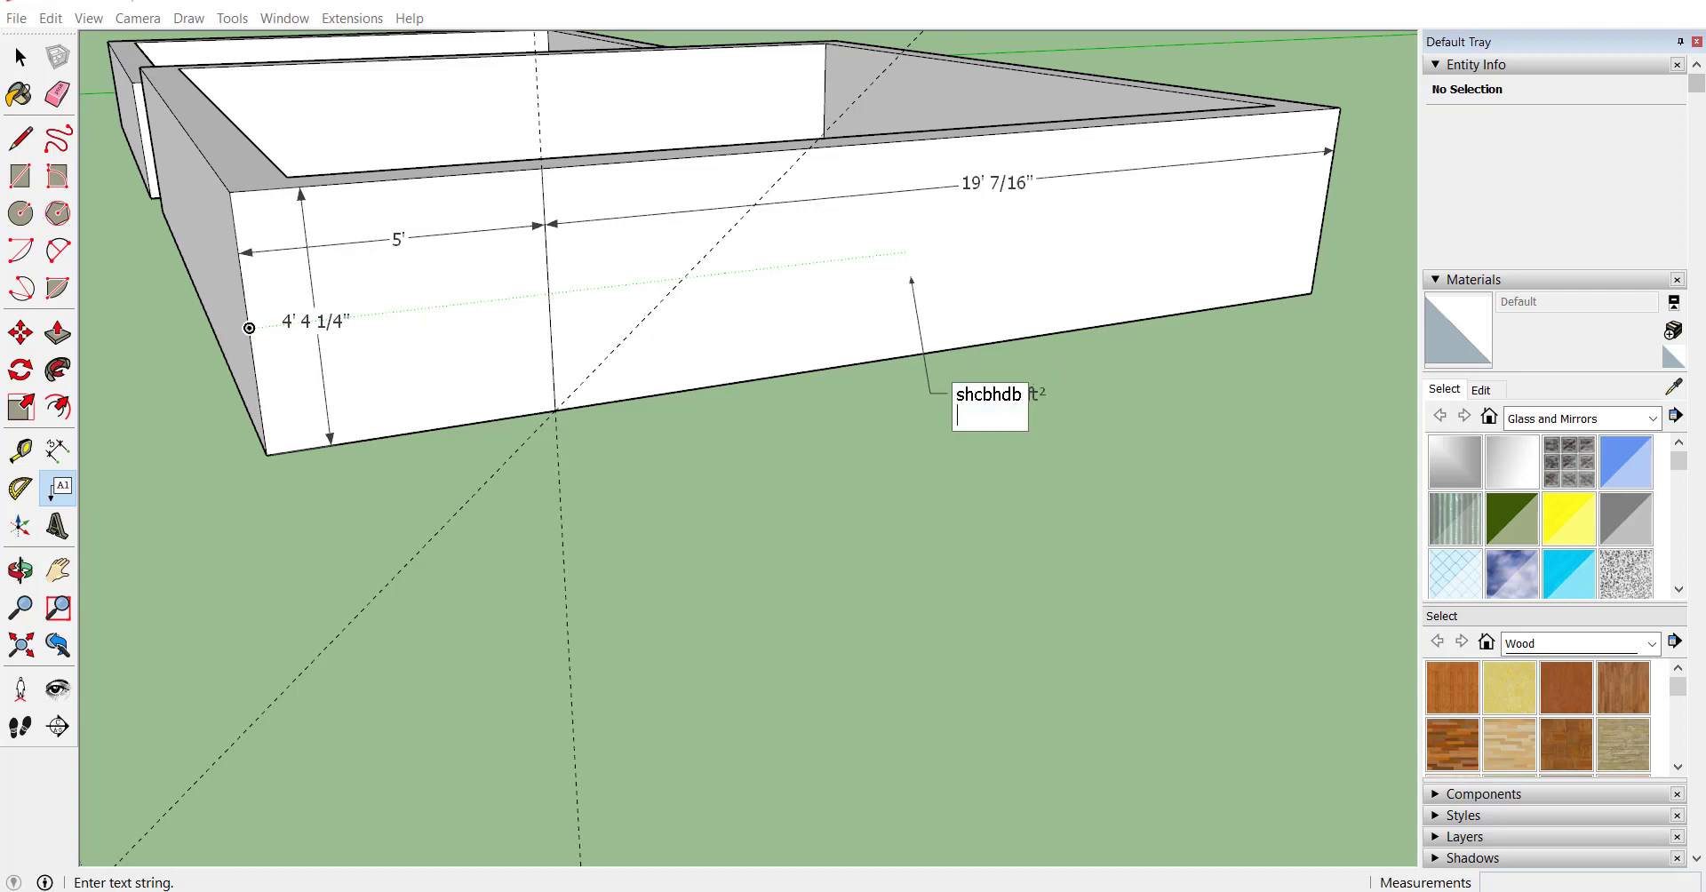
left_click(1016, 530)
- Create 3D text reading "SketchUp" and place it on the larger section of the front face
scroll(1090, 511, "up", 1)
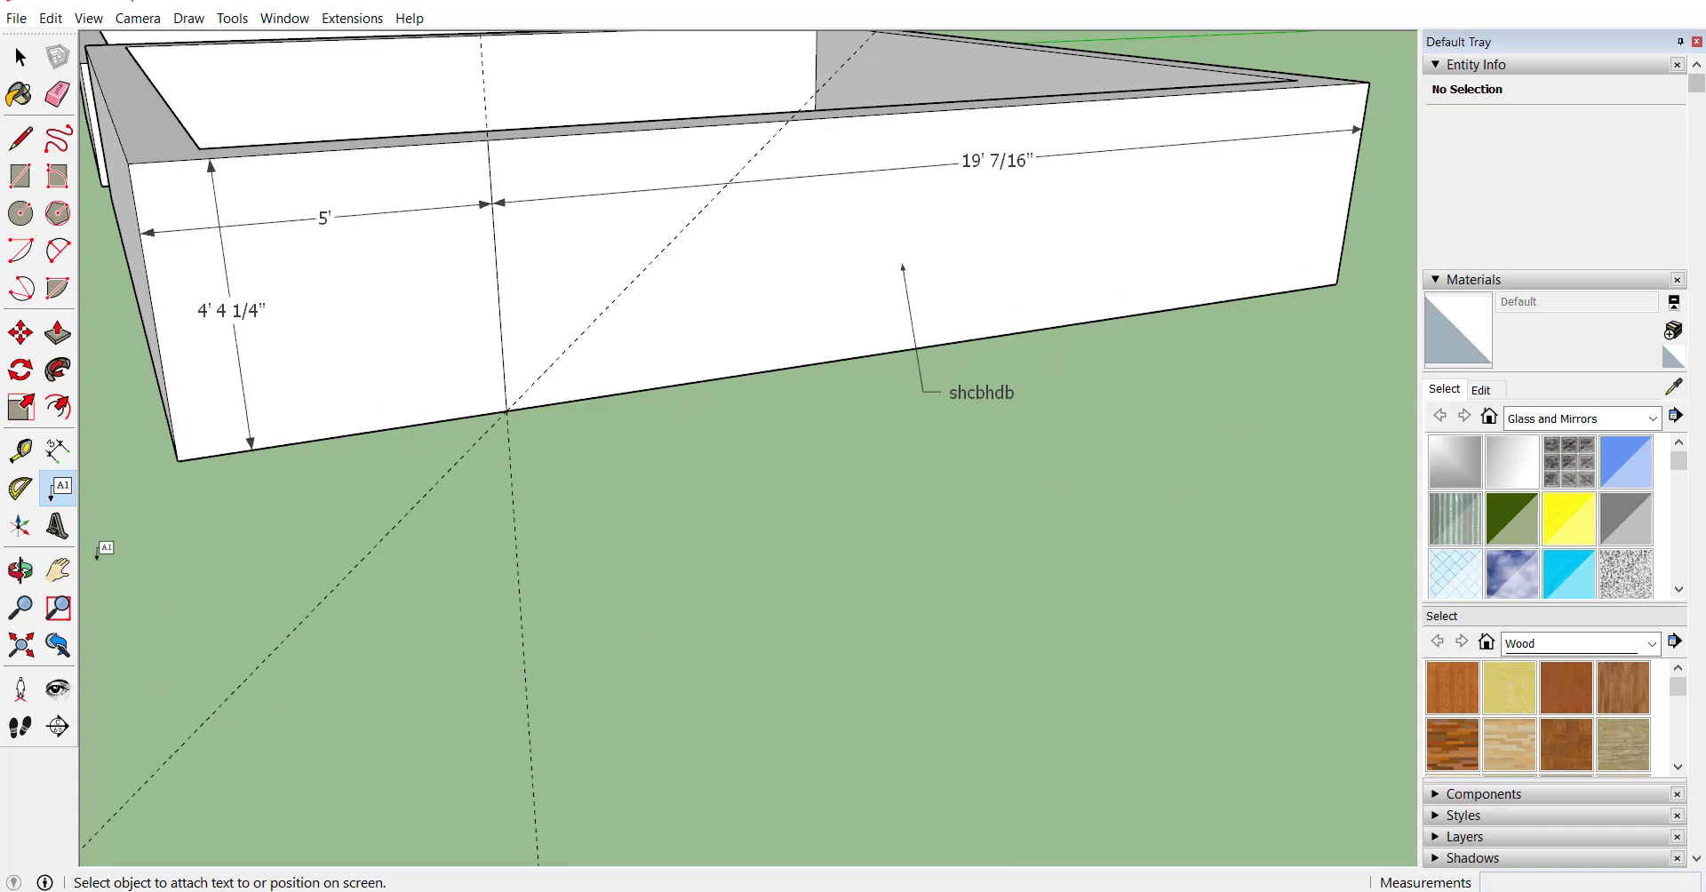
left_click(58, 531)
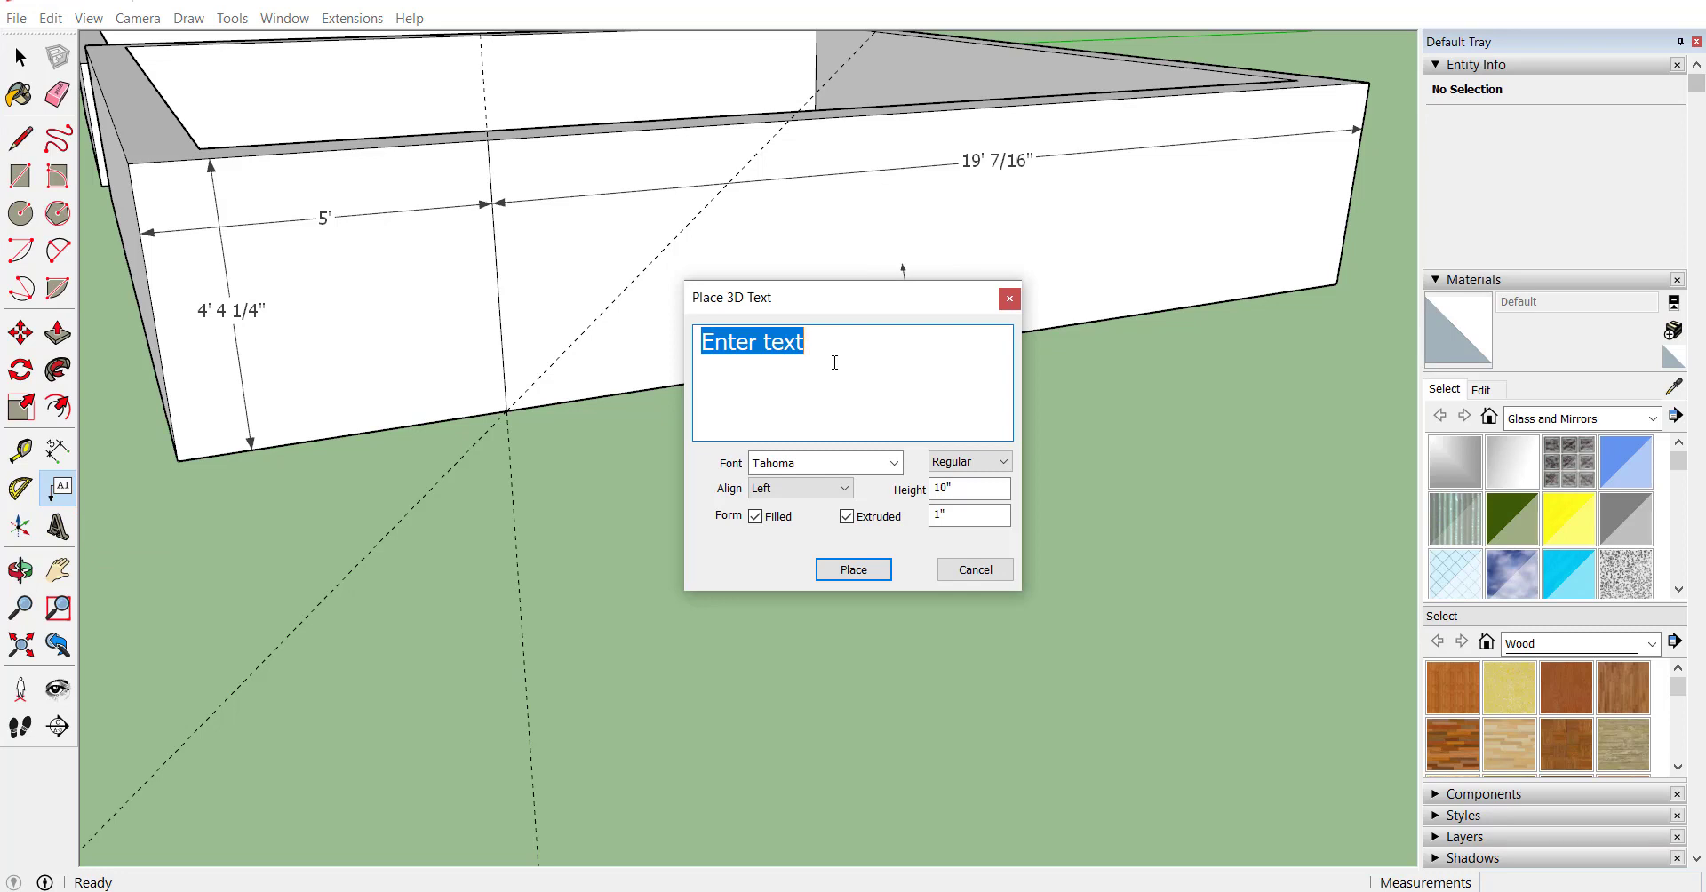
type("SketchUp")
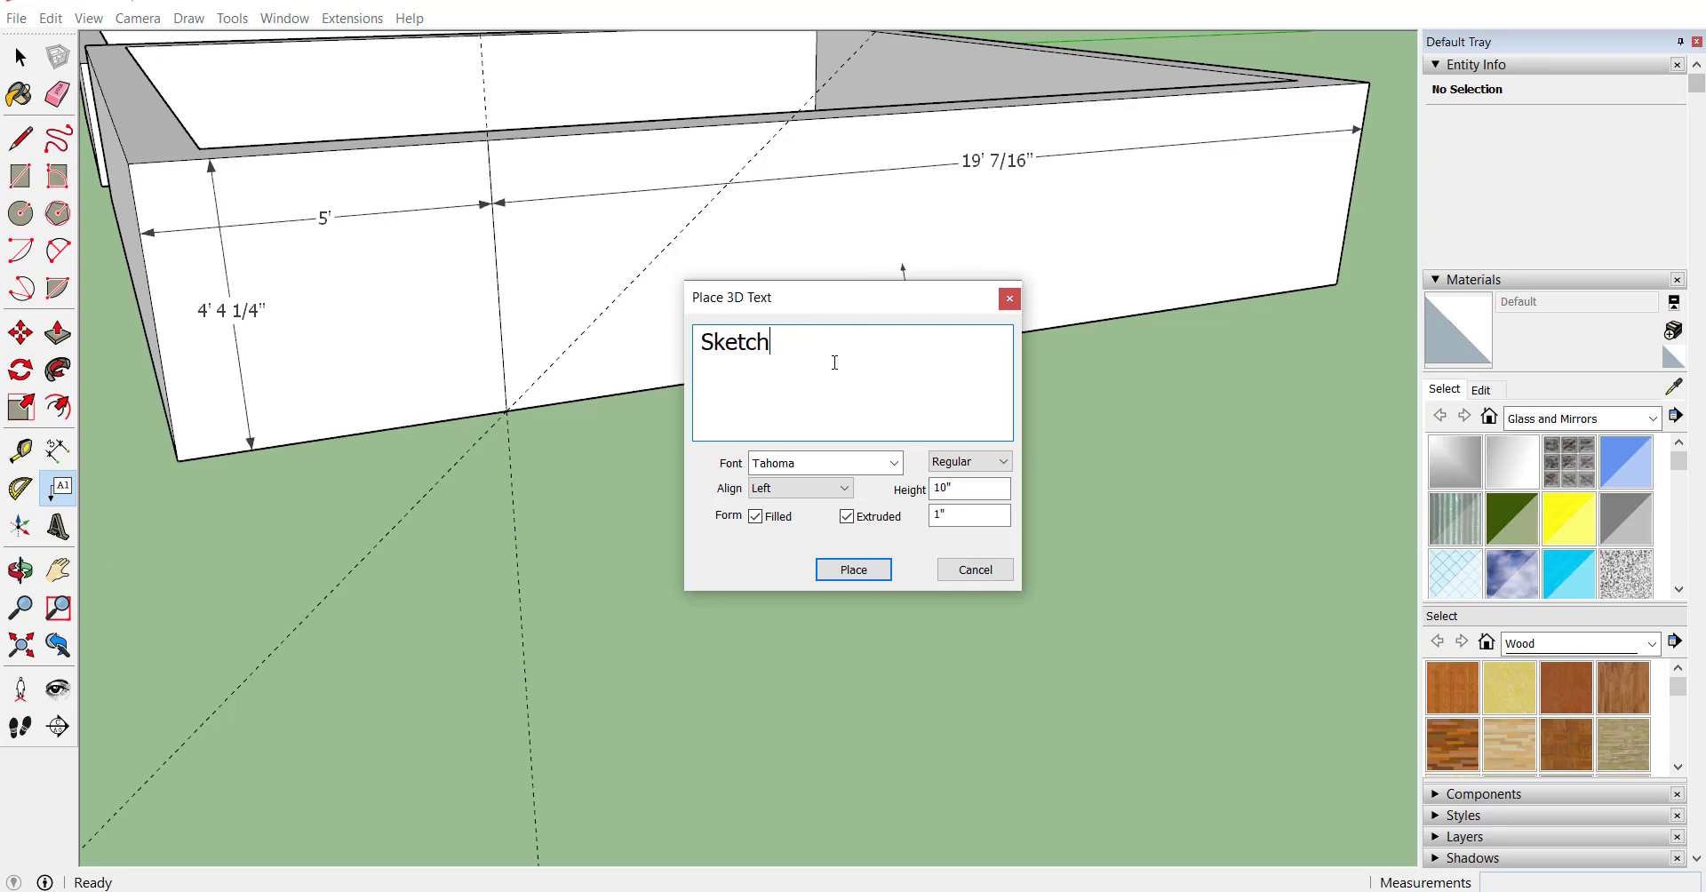
left_click(863, 572)
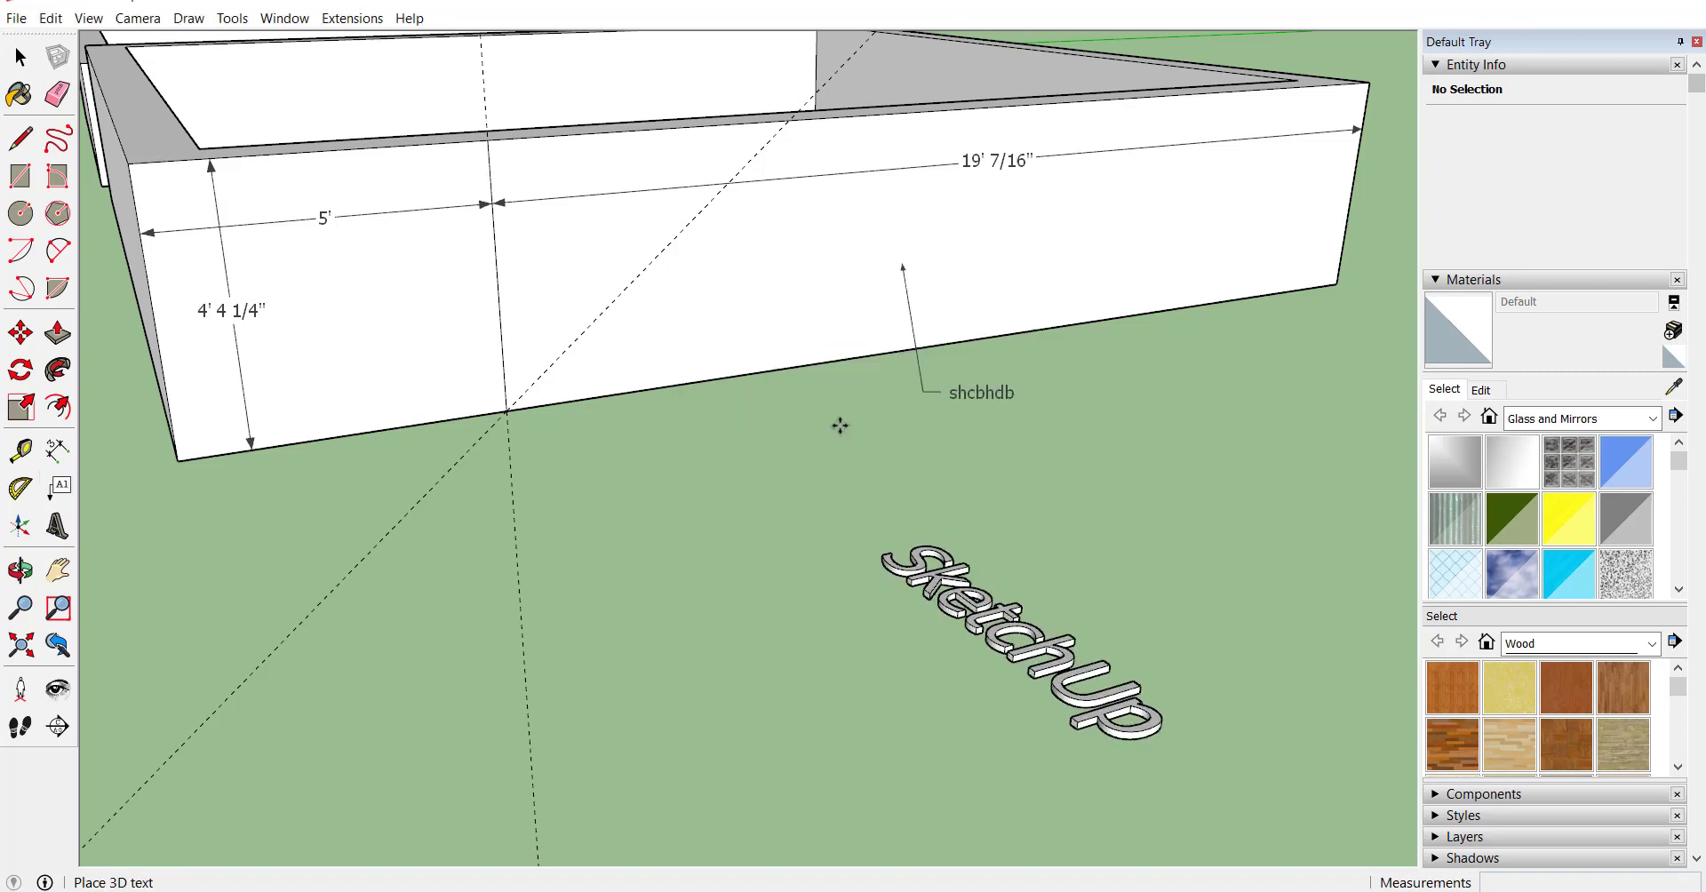
left_click(803, 289)
- Open the SketchUp 3D text component for editing
scroll(951, 222, "up", 5)
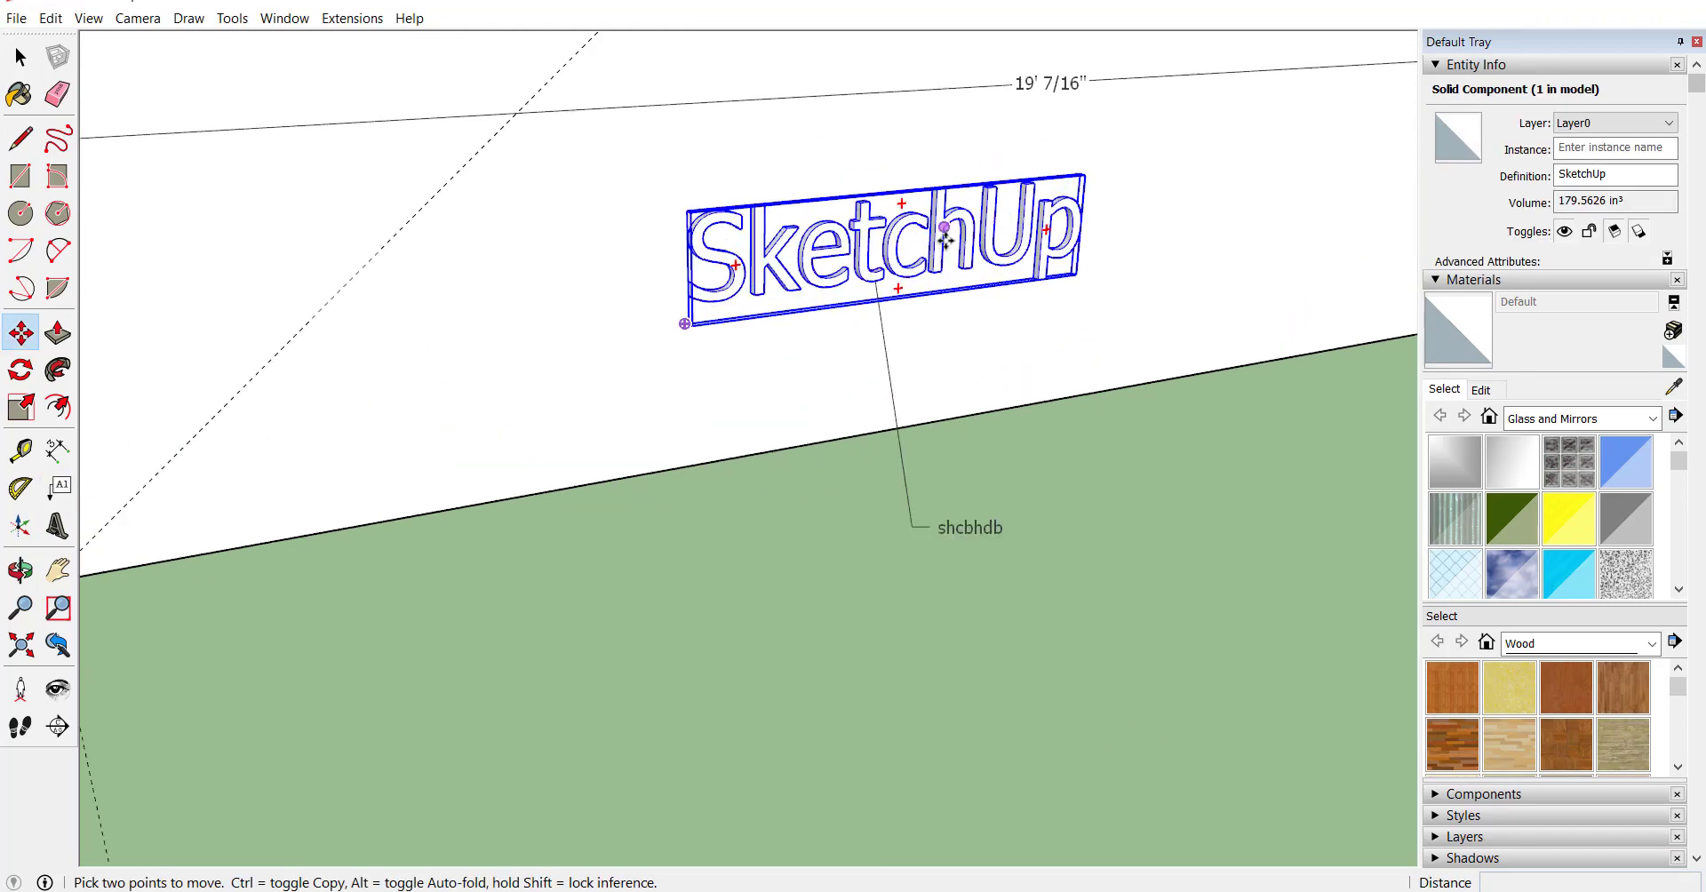
key("space")
double_click(949, 216)
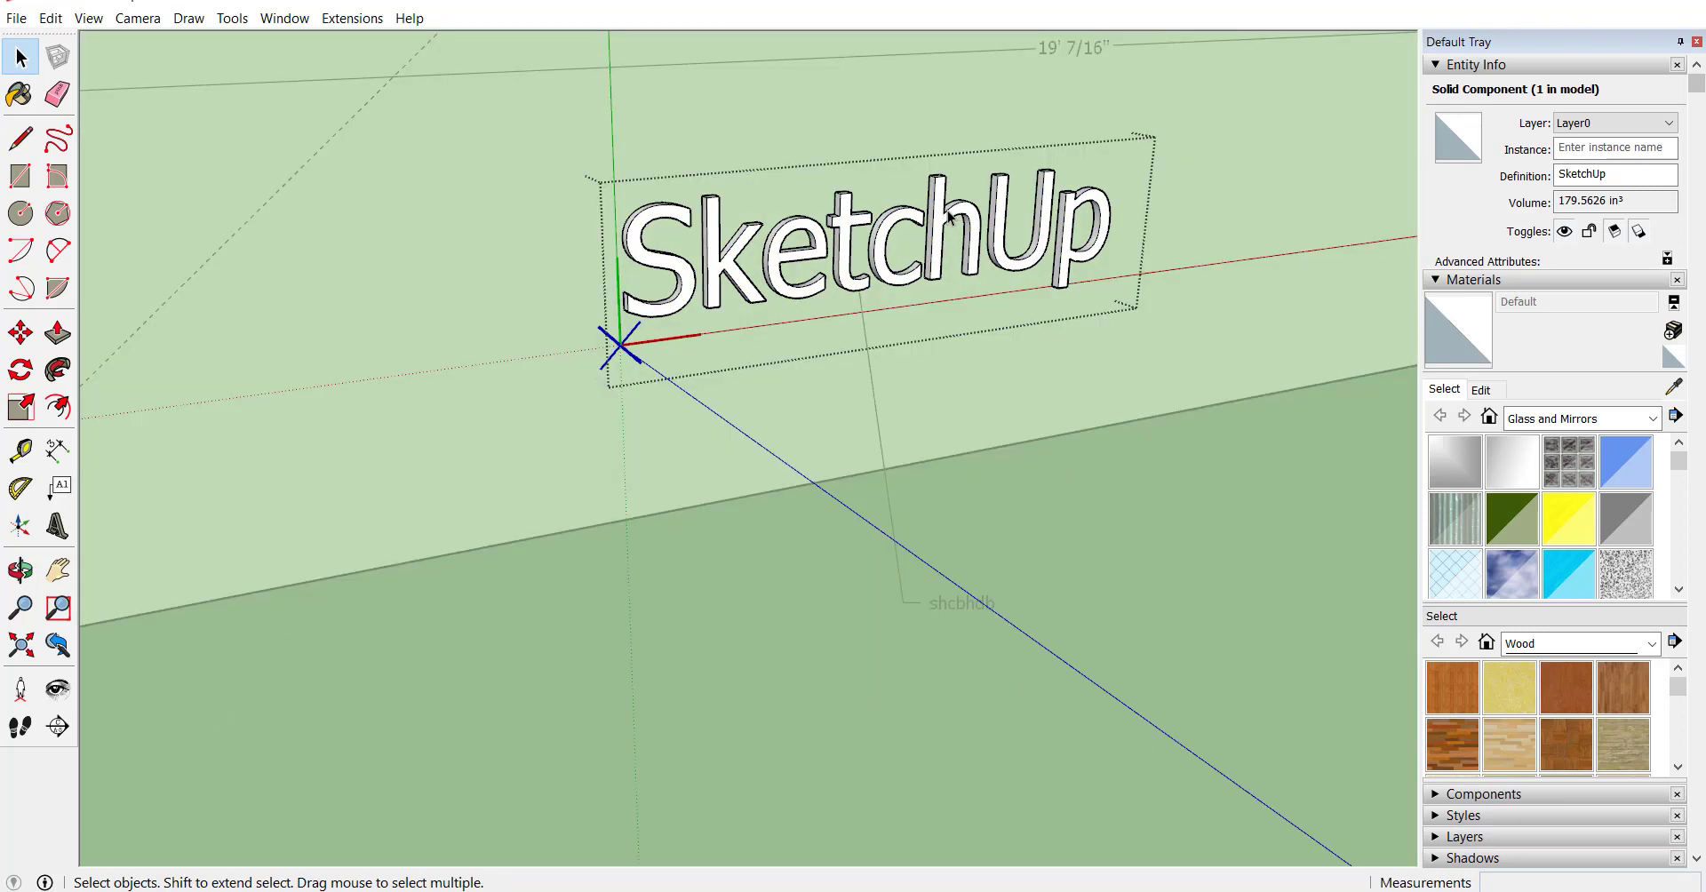
- Paint the front faces of the letters S, k, e, t and c with Color D03 from the Colors collection
left_click(20, 95)
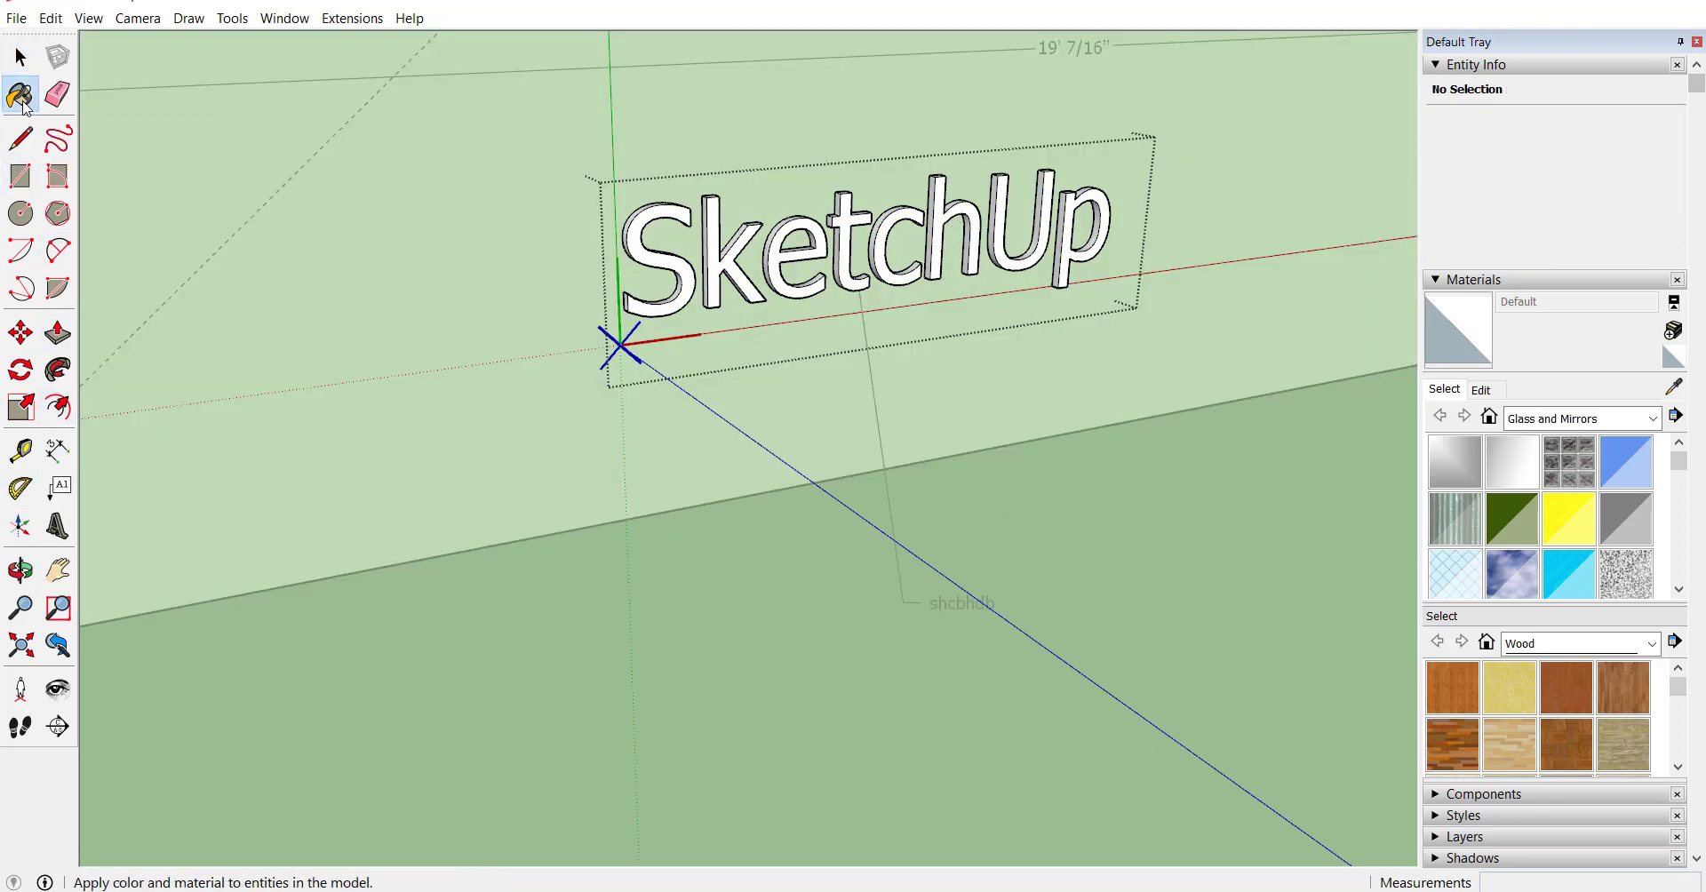
left_click(1575, 418)
scroll(1575, 488, "up", 2)
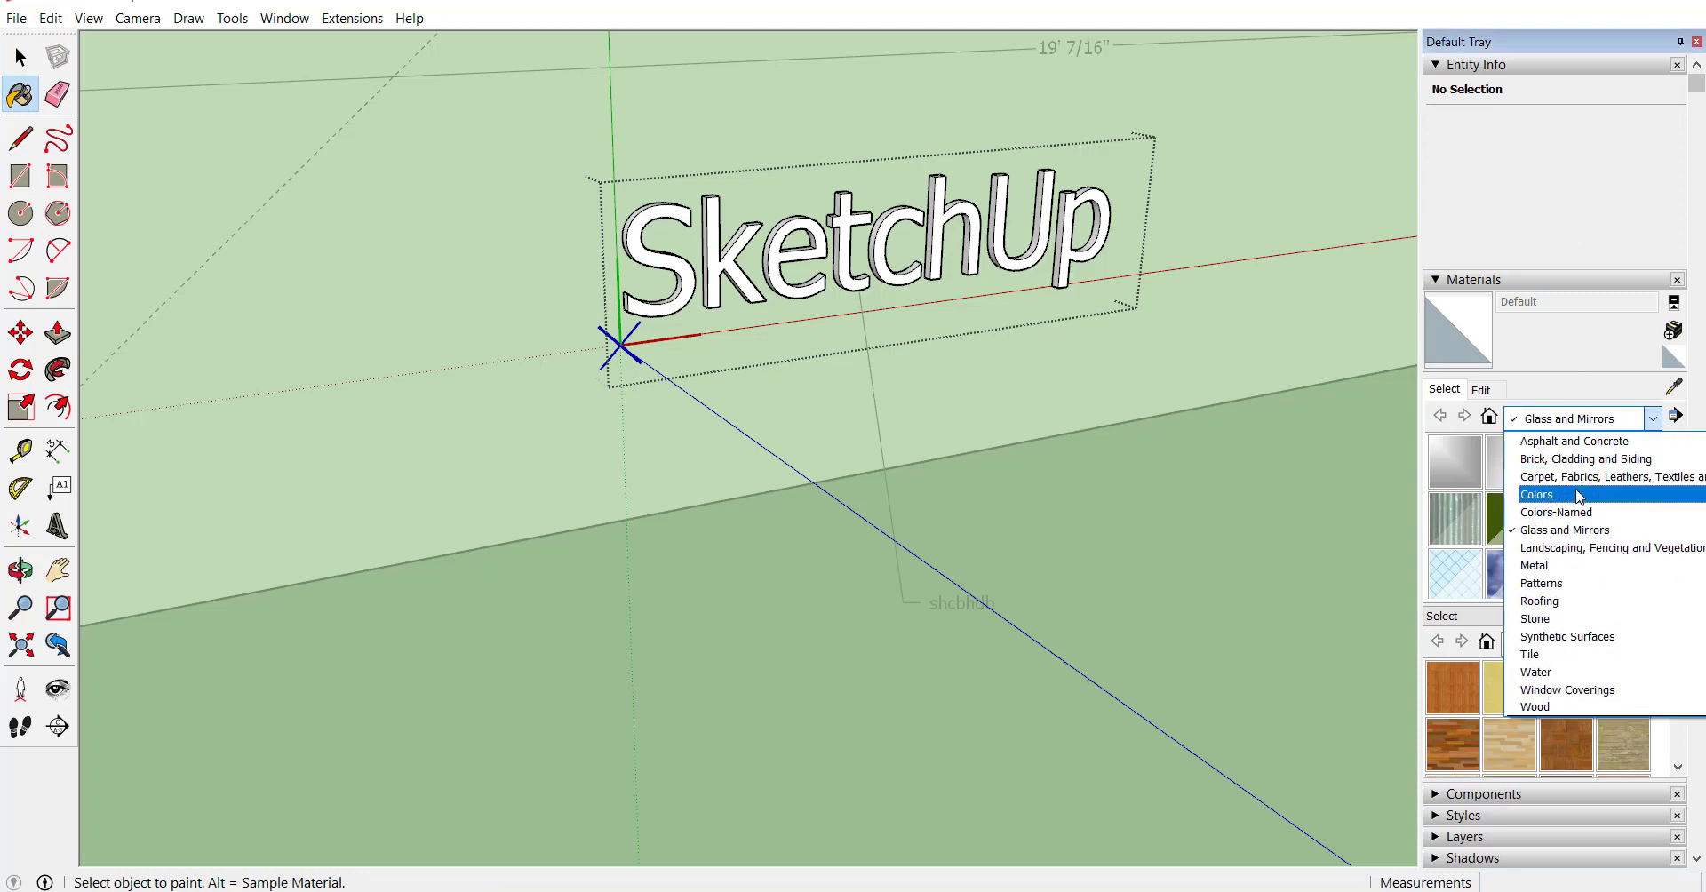
left_click(1575, 489)
scroll(1573, 494, "down", 3)
left_click(1570, 482)
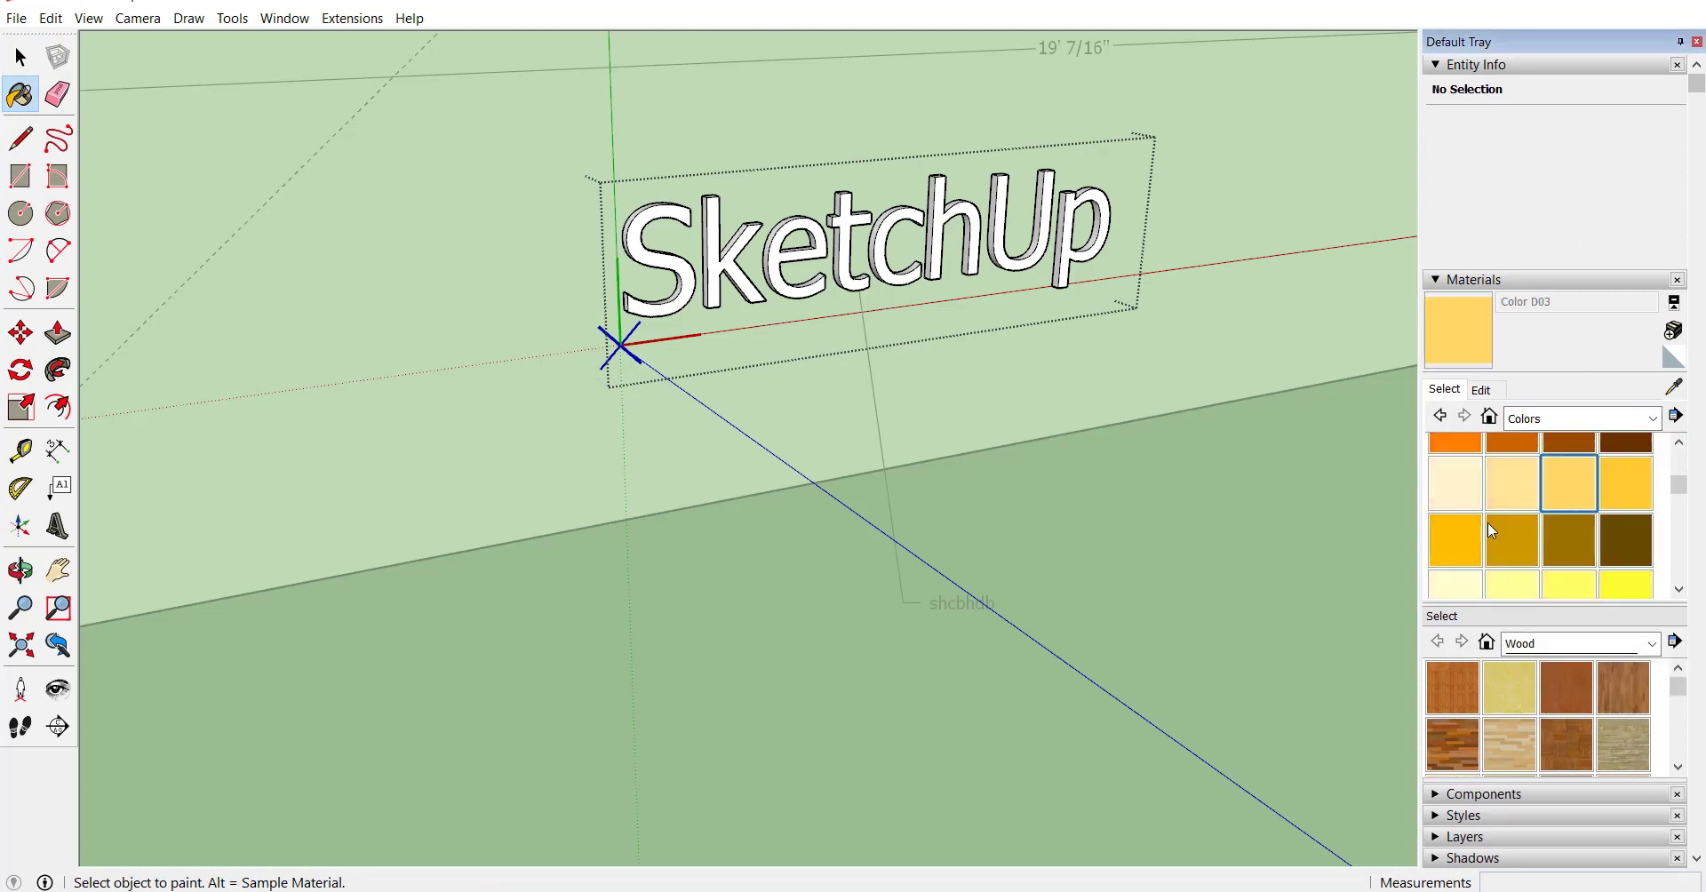
left_click(737, 261)
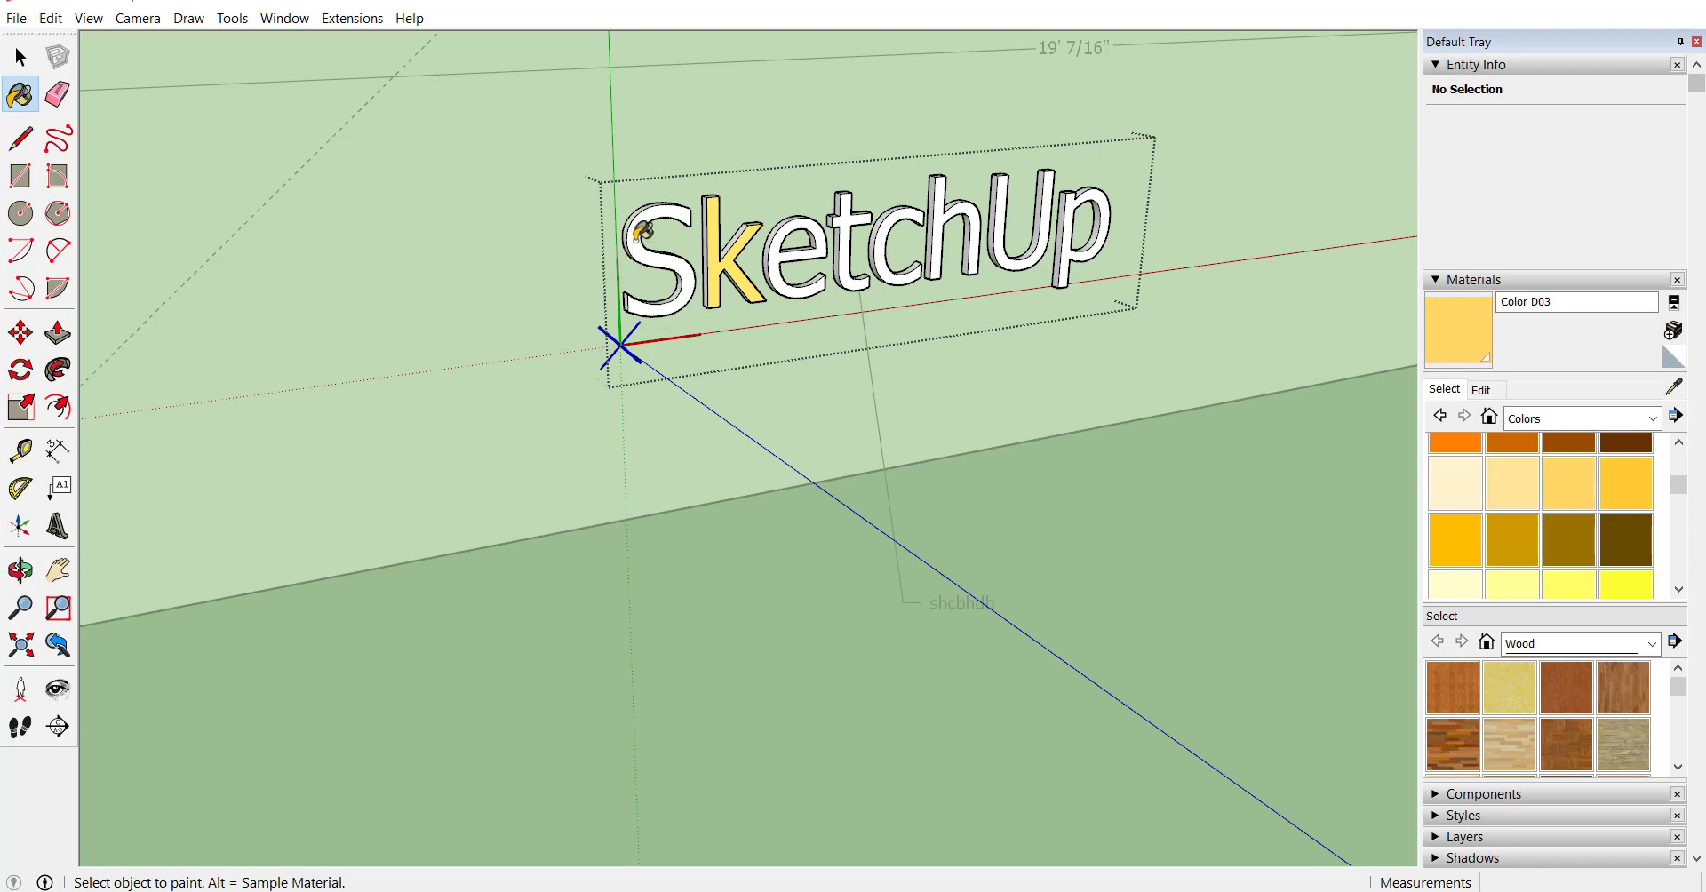
left_click(643, 234)
left_click(798, 222)
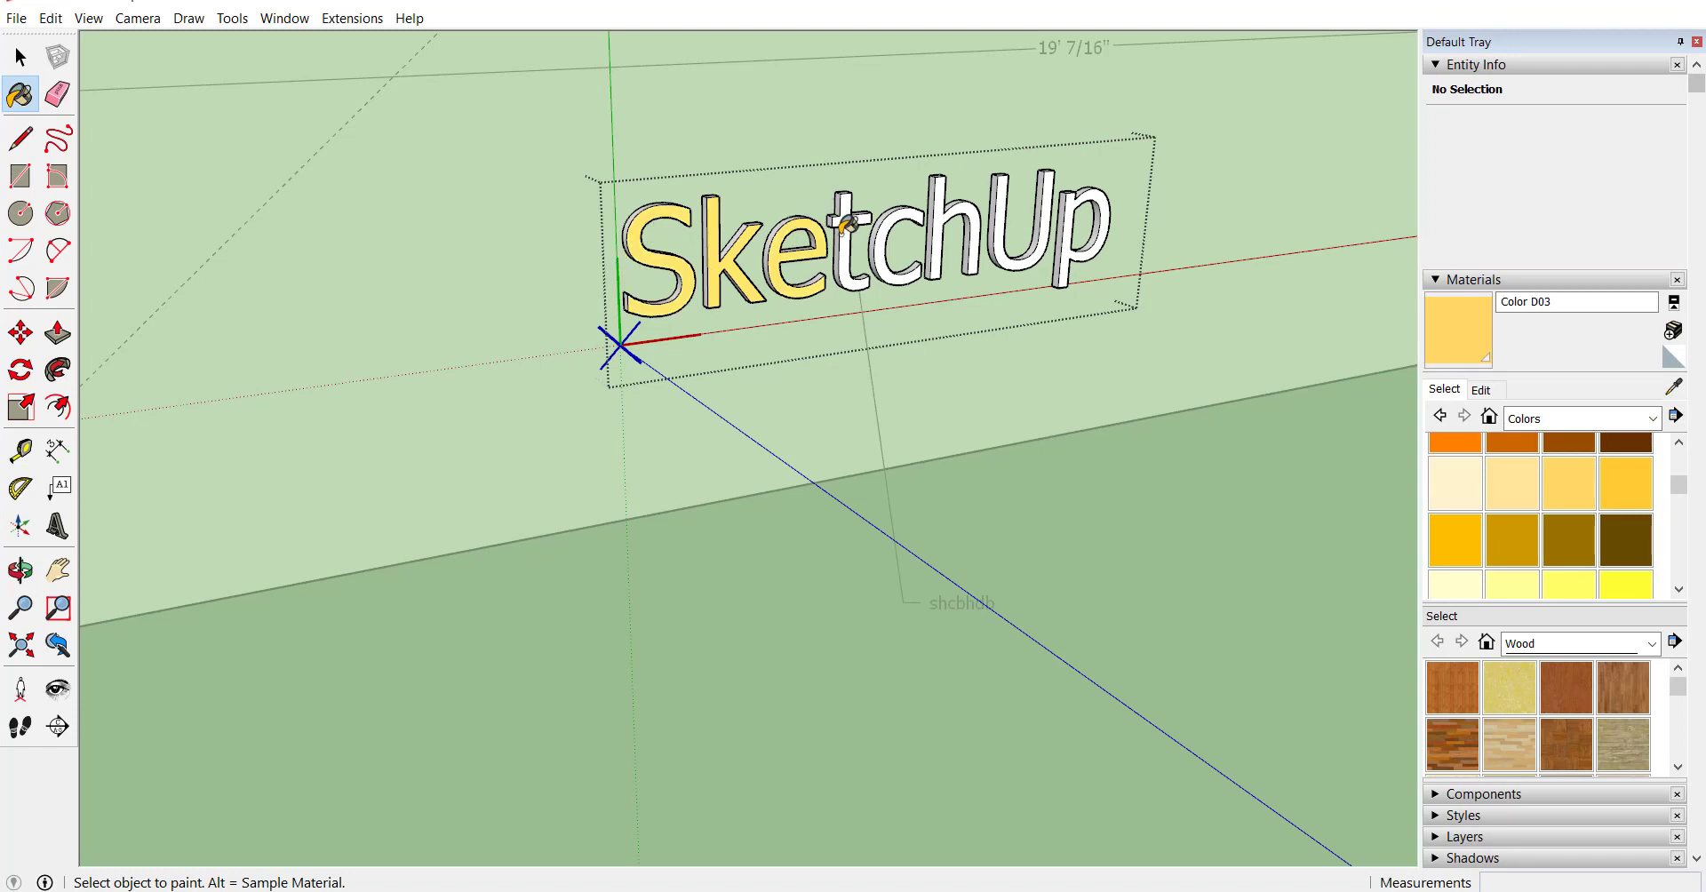
left_click(847, 226)
left_click(893, 219)
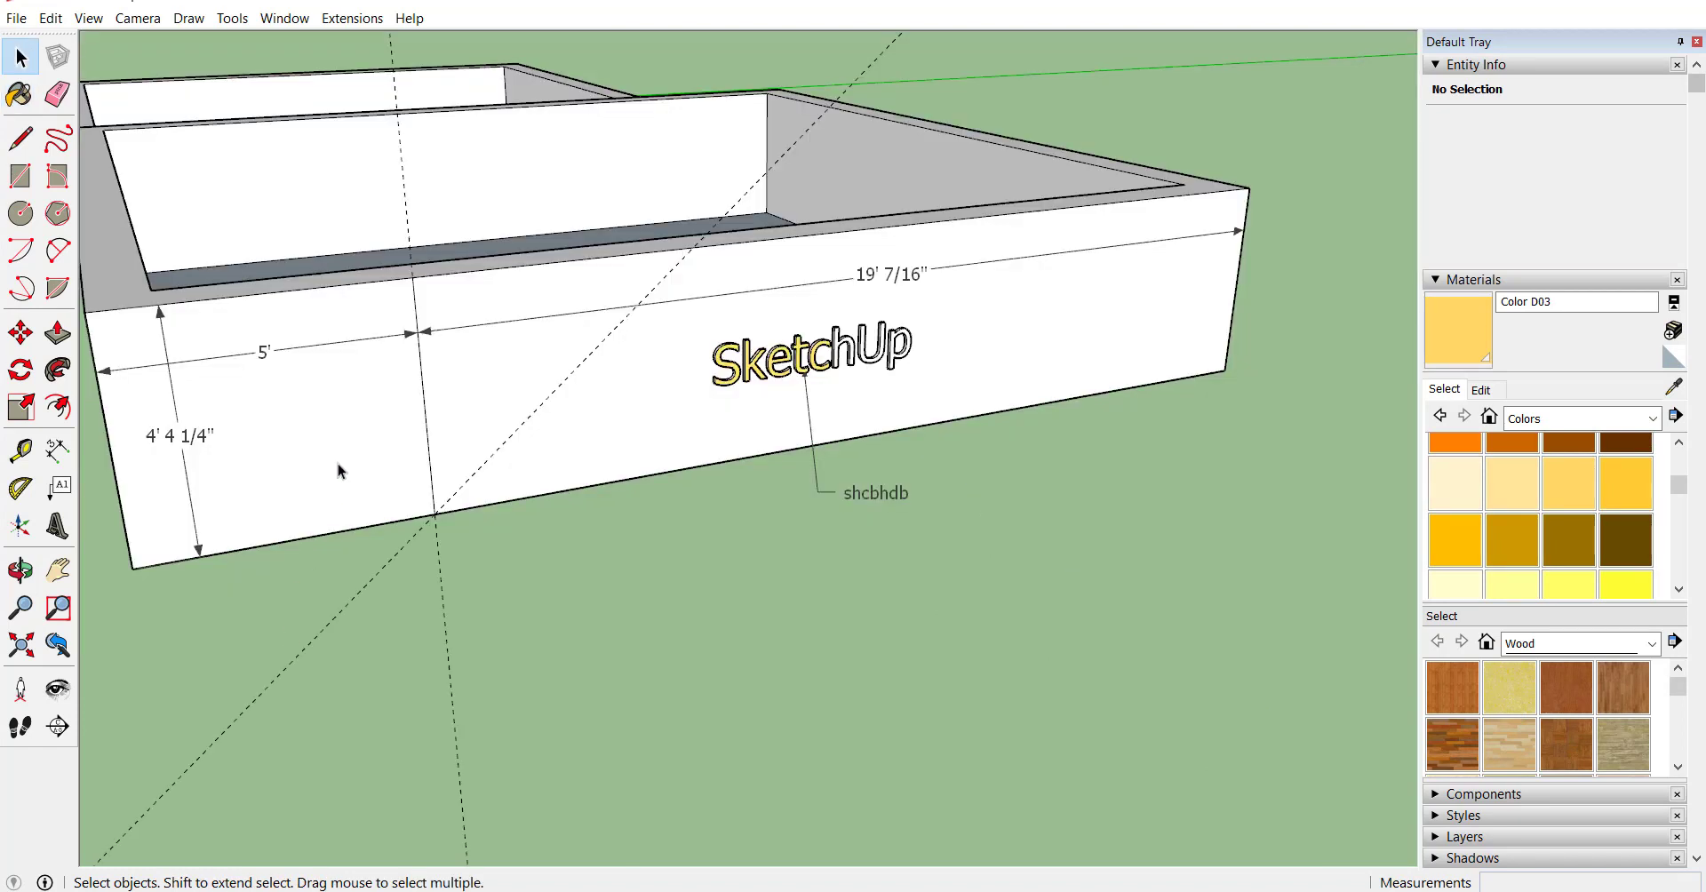
- Select all of the frame's connected geometry, and reduce the selection to the 5' front face section with its edges
triple_click(354, 423)
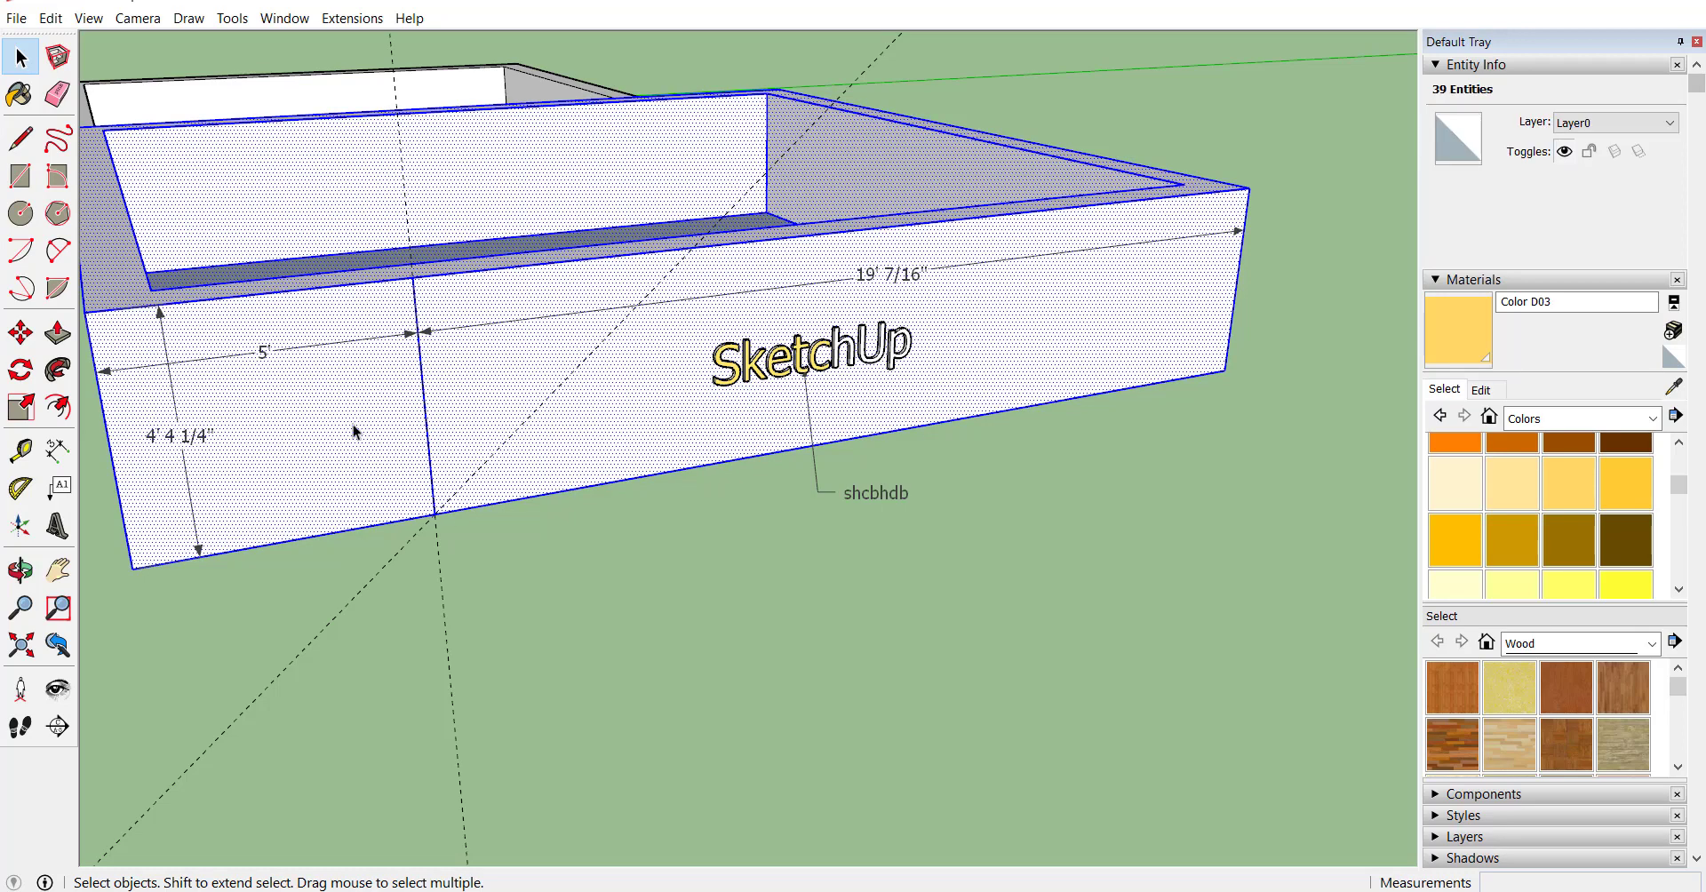
left_click(353, 425)
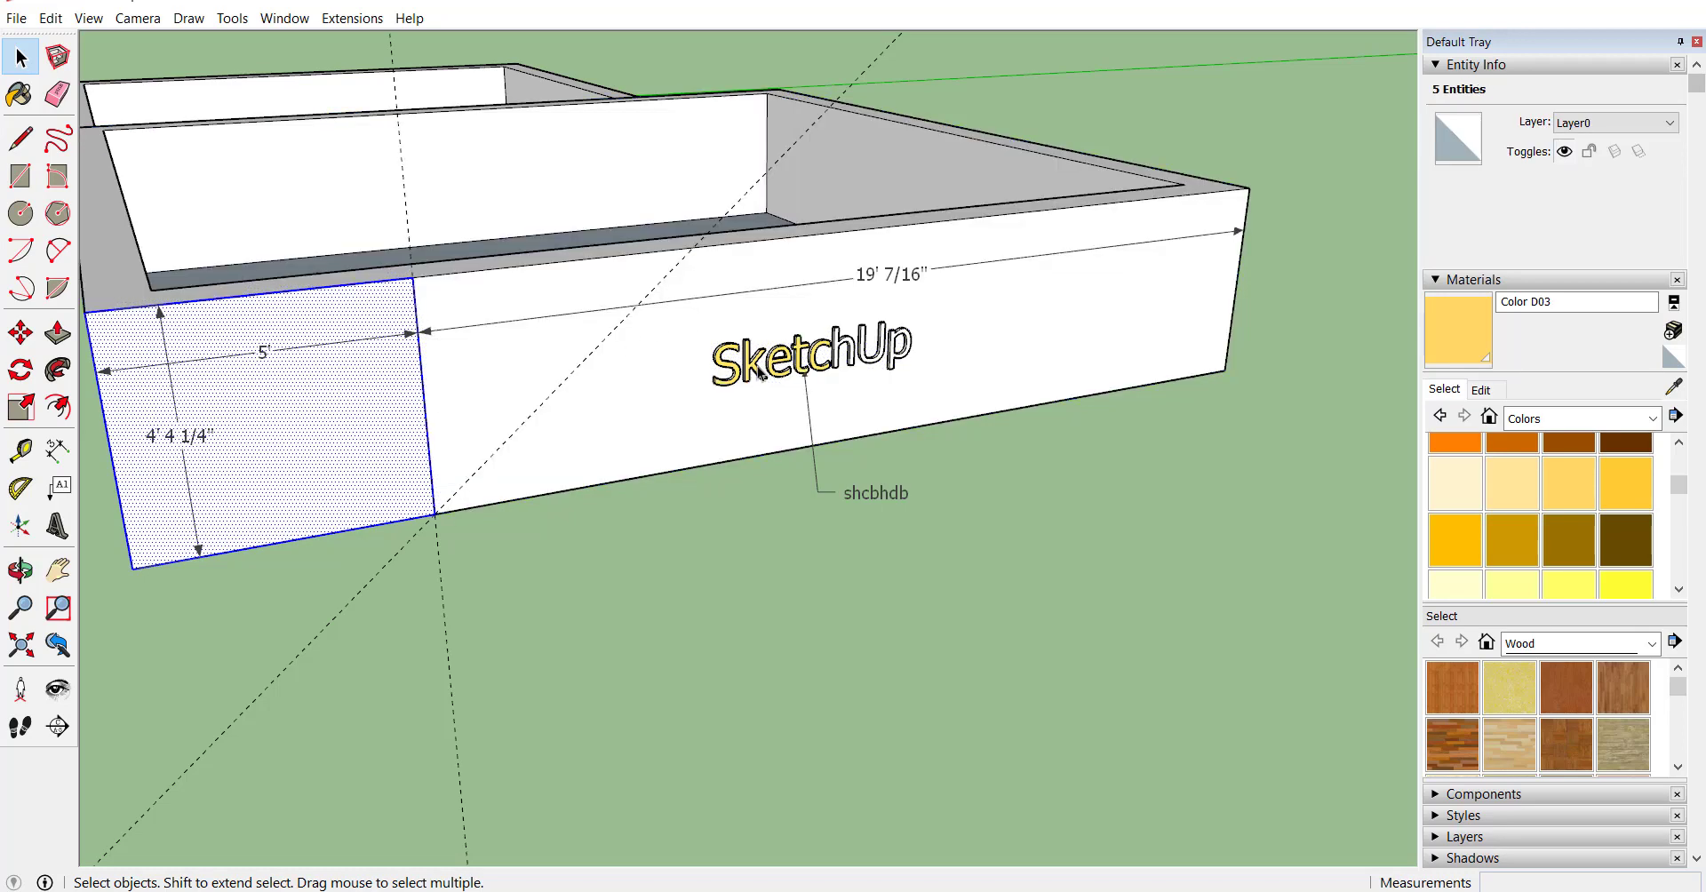
scroll(1097, 274, "down", 3)
scroll(552, 349, "up", 6)
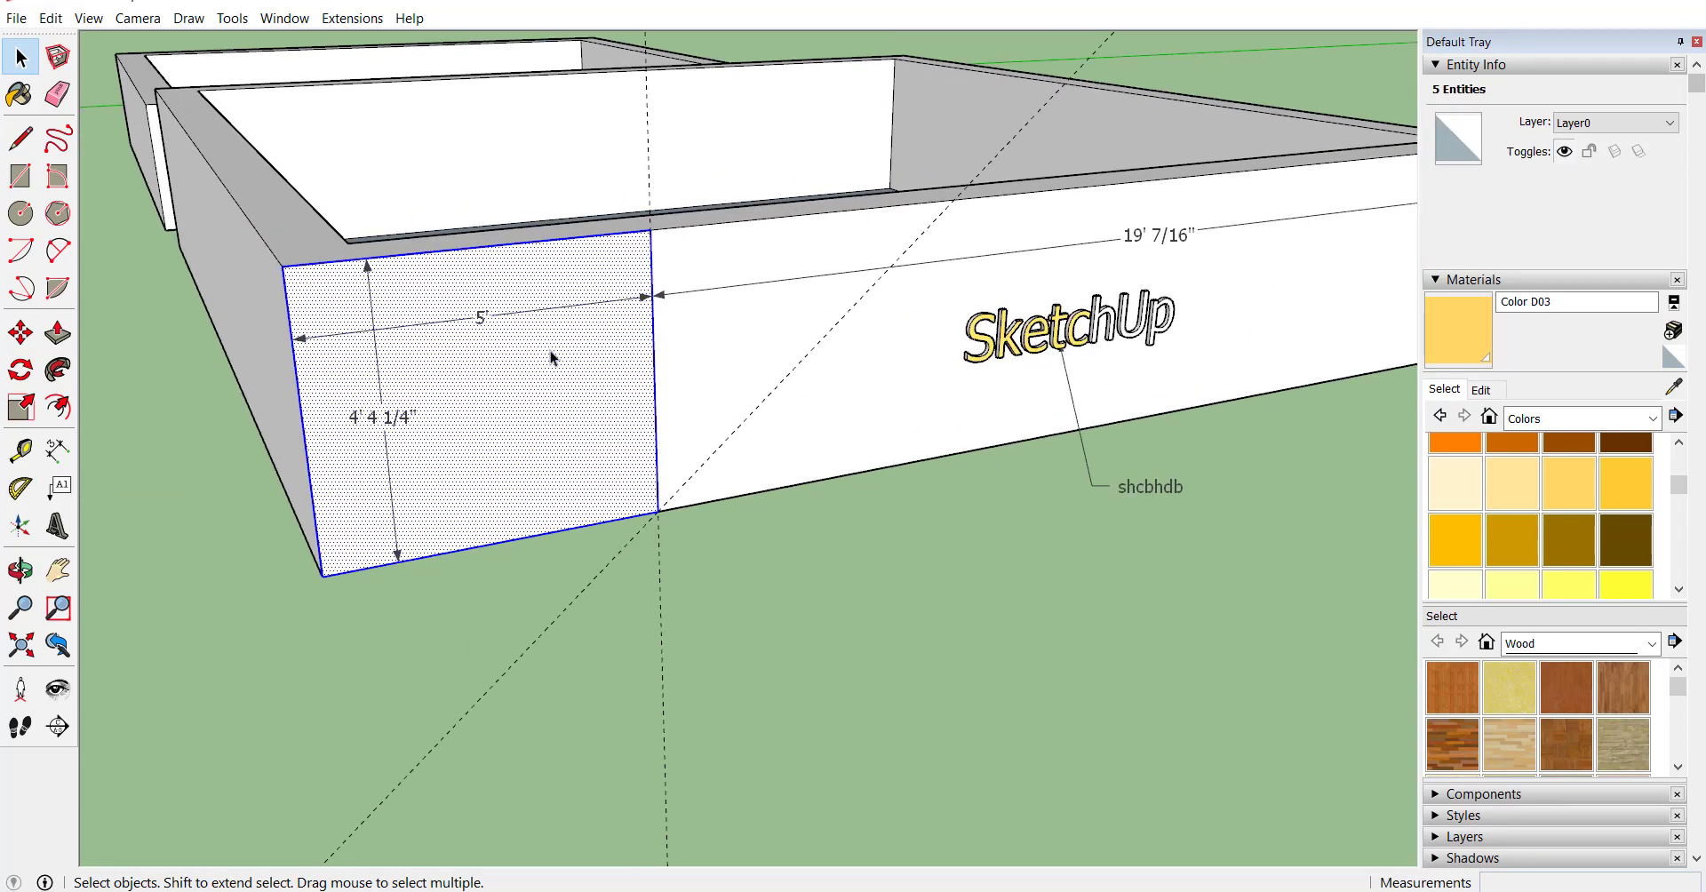
- Sample the yellow Color D03 from the 3D text and paint the 5' section of the front face with it
left_click(1559, 549)
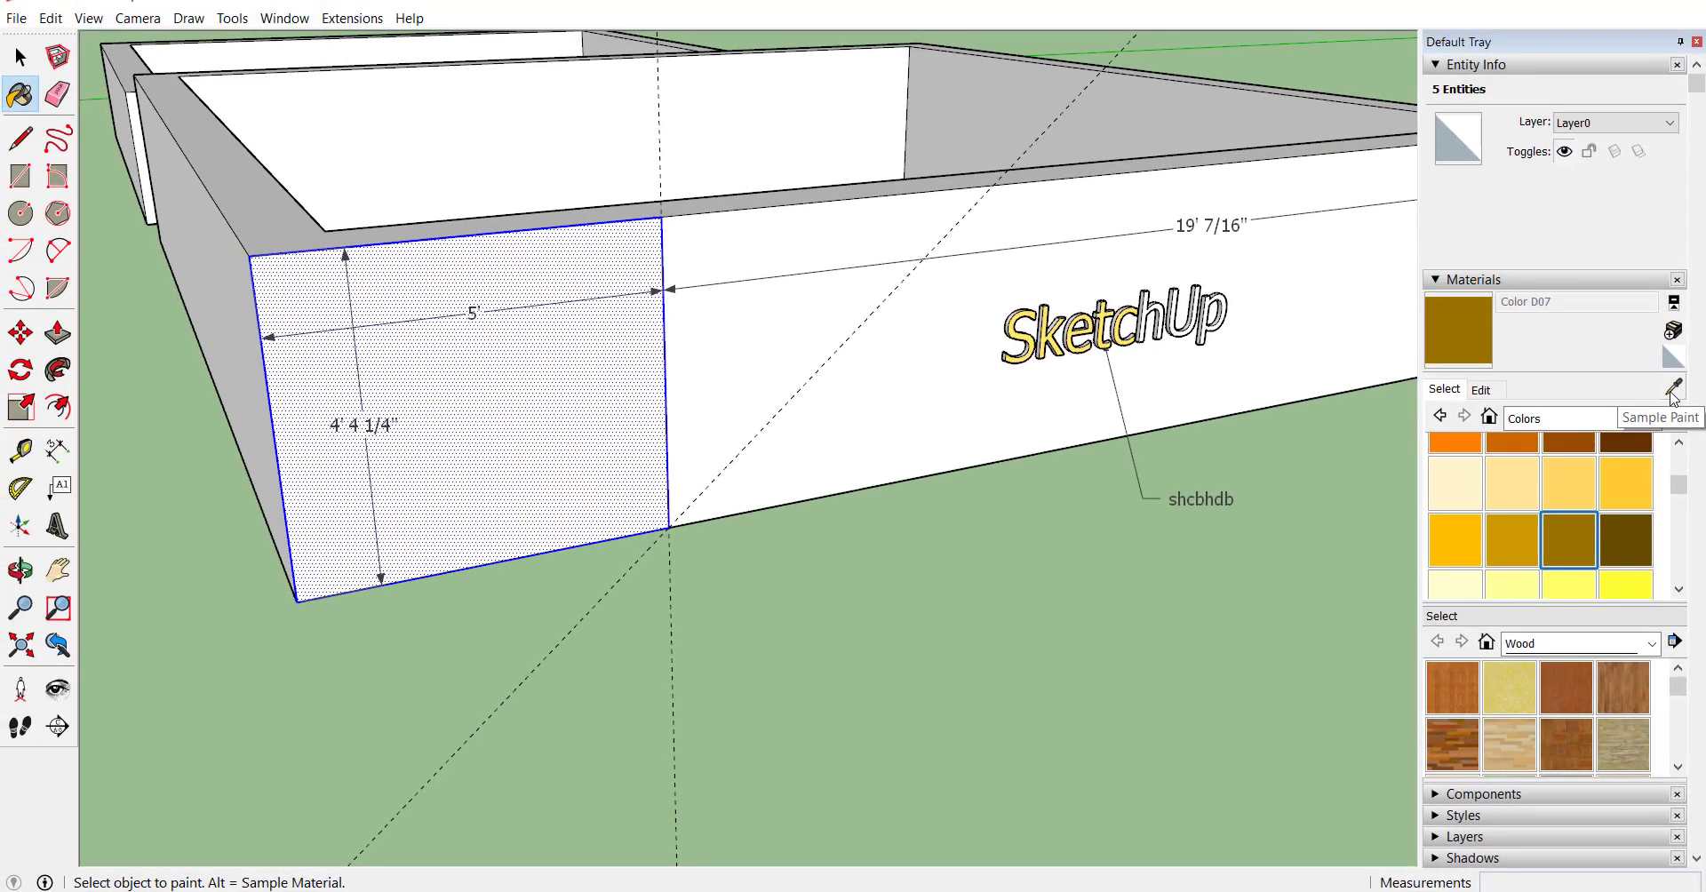
left_click(1674, 388)
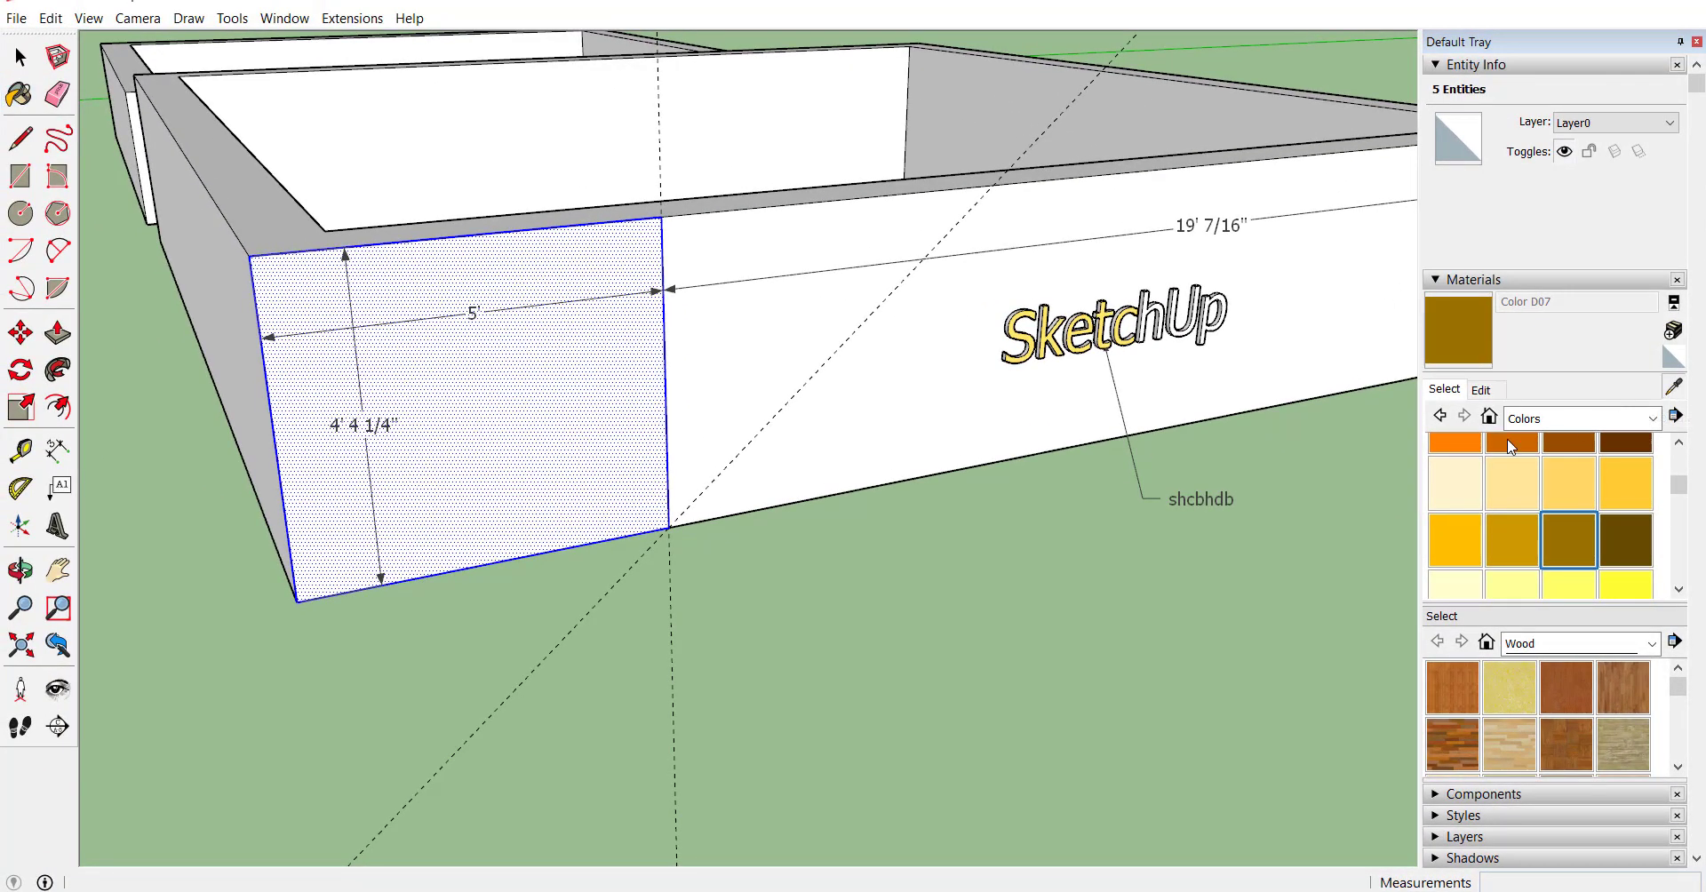
scroll(1058, 323, "up", 2)
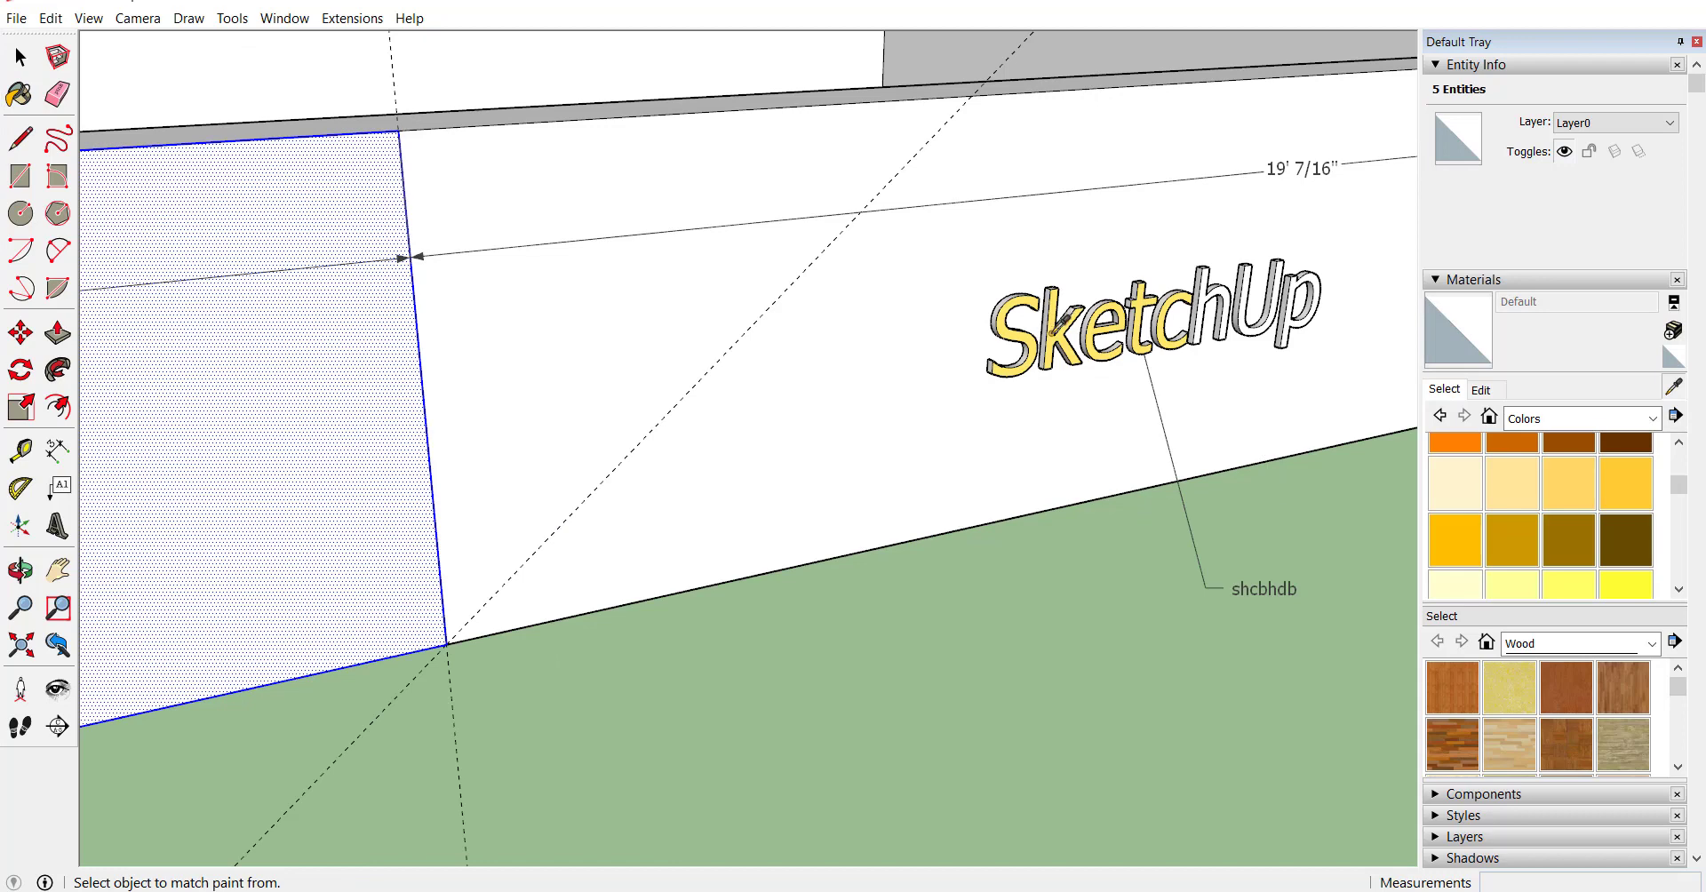
left_click(1057, 323)
scroll(1086, 311, "up", 2)
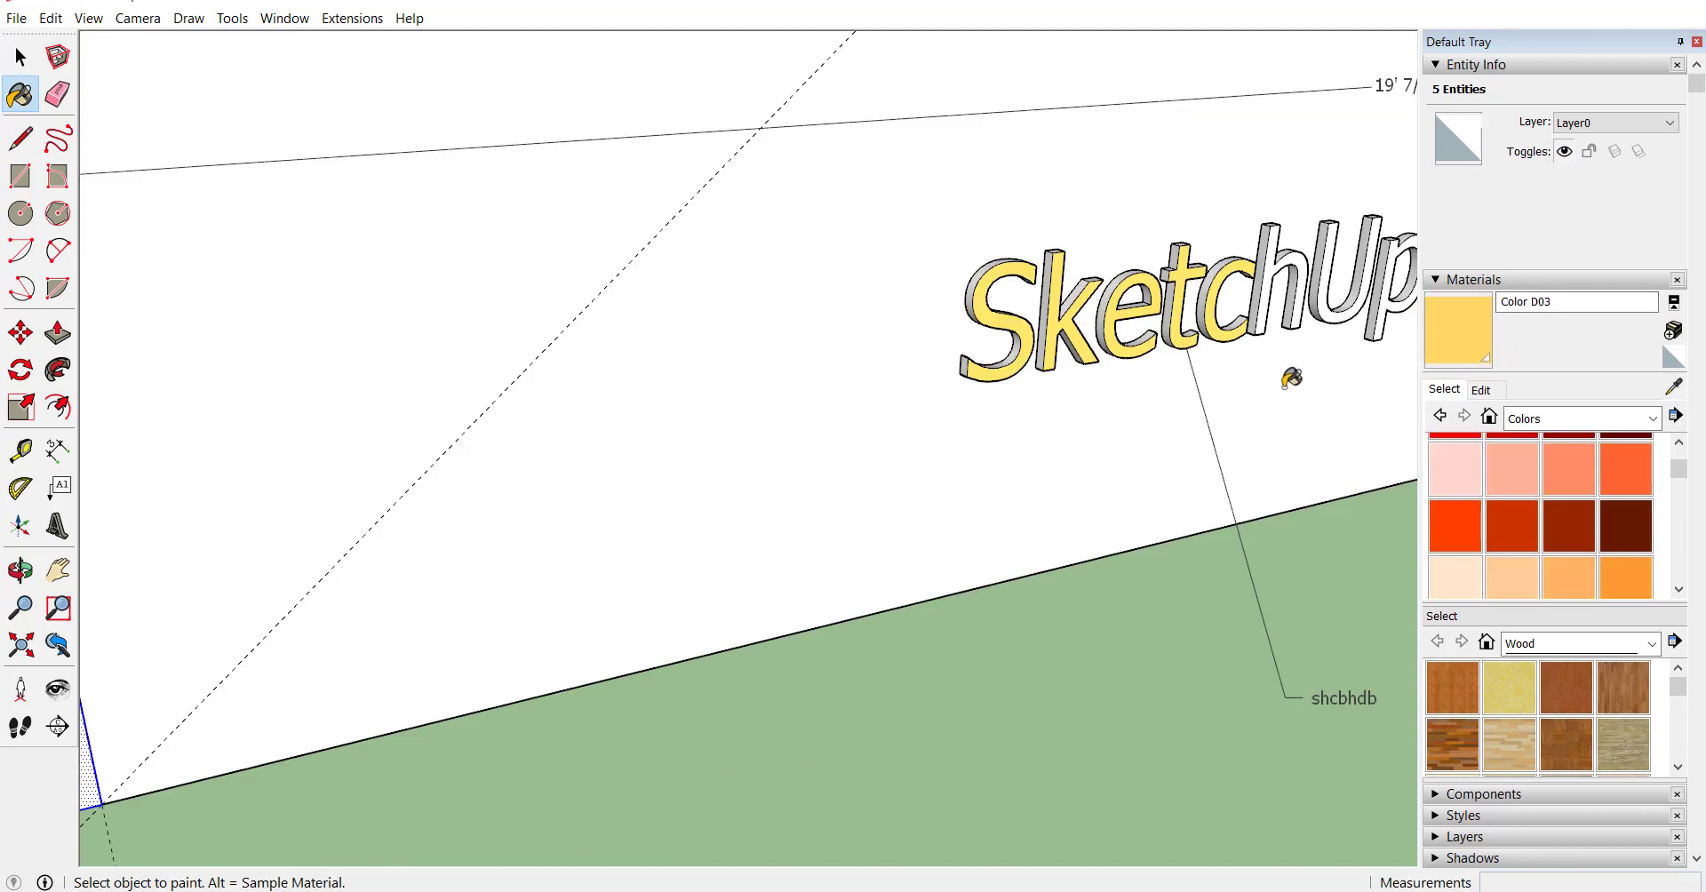
scroll(1280, 378, "down", 5)
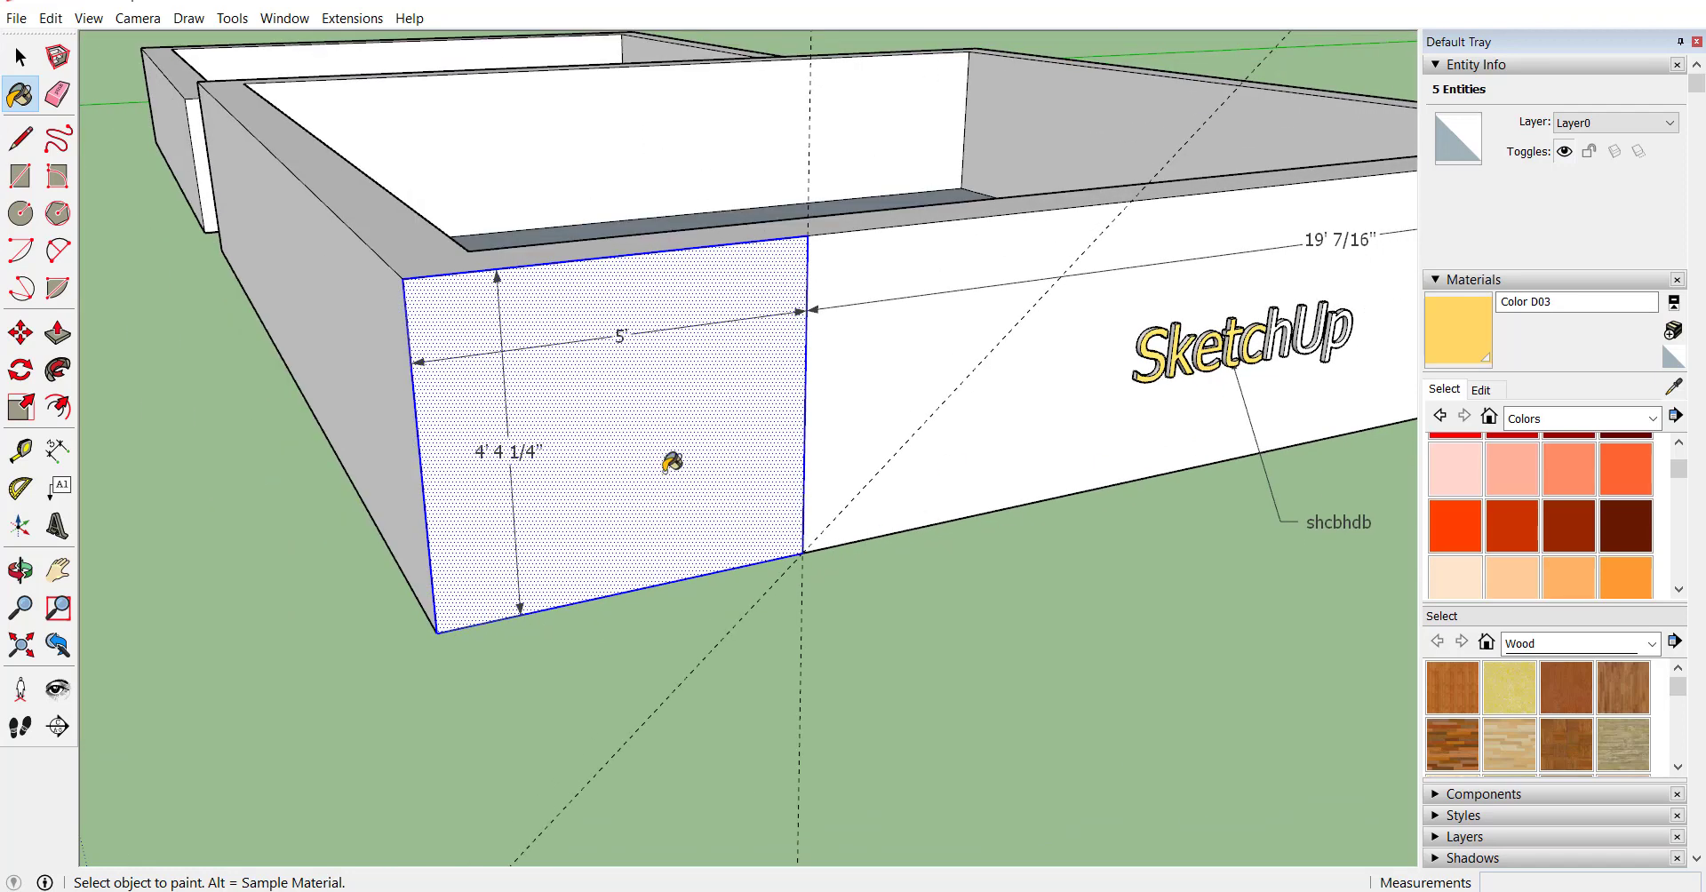
left_click(644, 389)
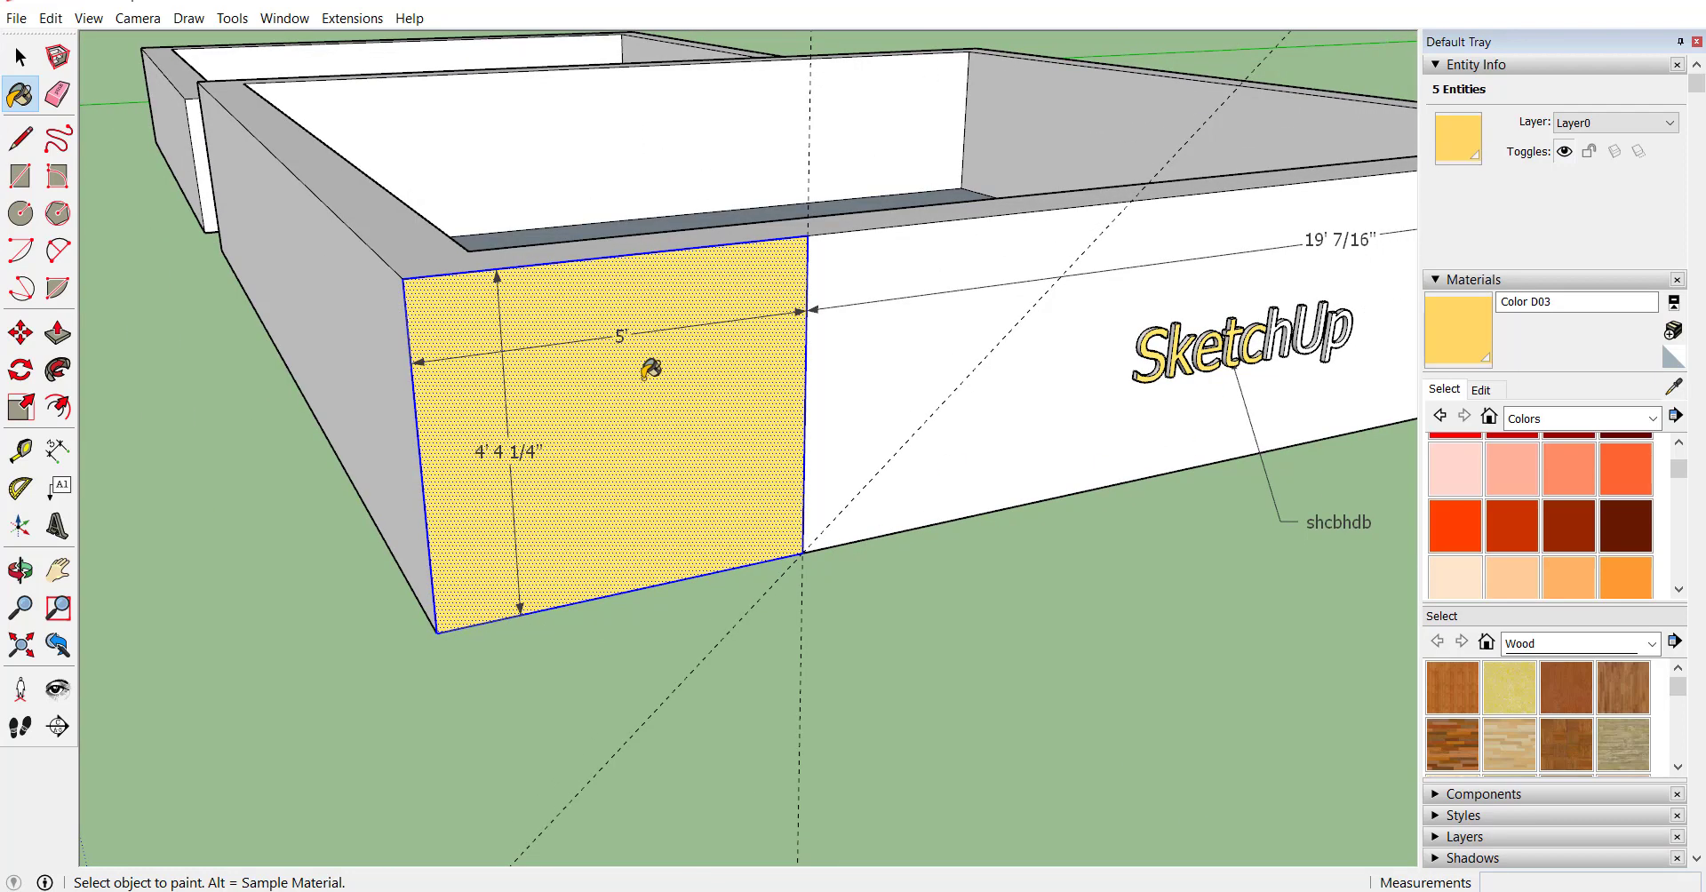
scroll(498, 311, "down", 2)
scroll(951, 258, "up", 3)
scroll(1001, 240, "down", 3)
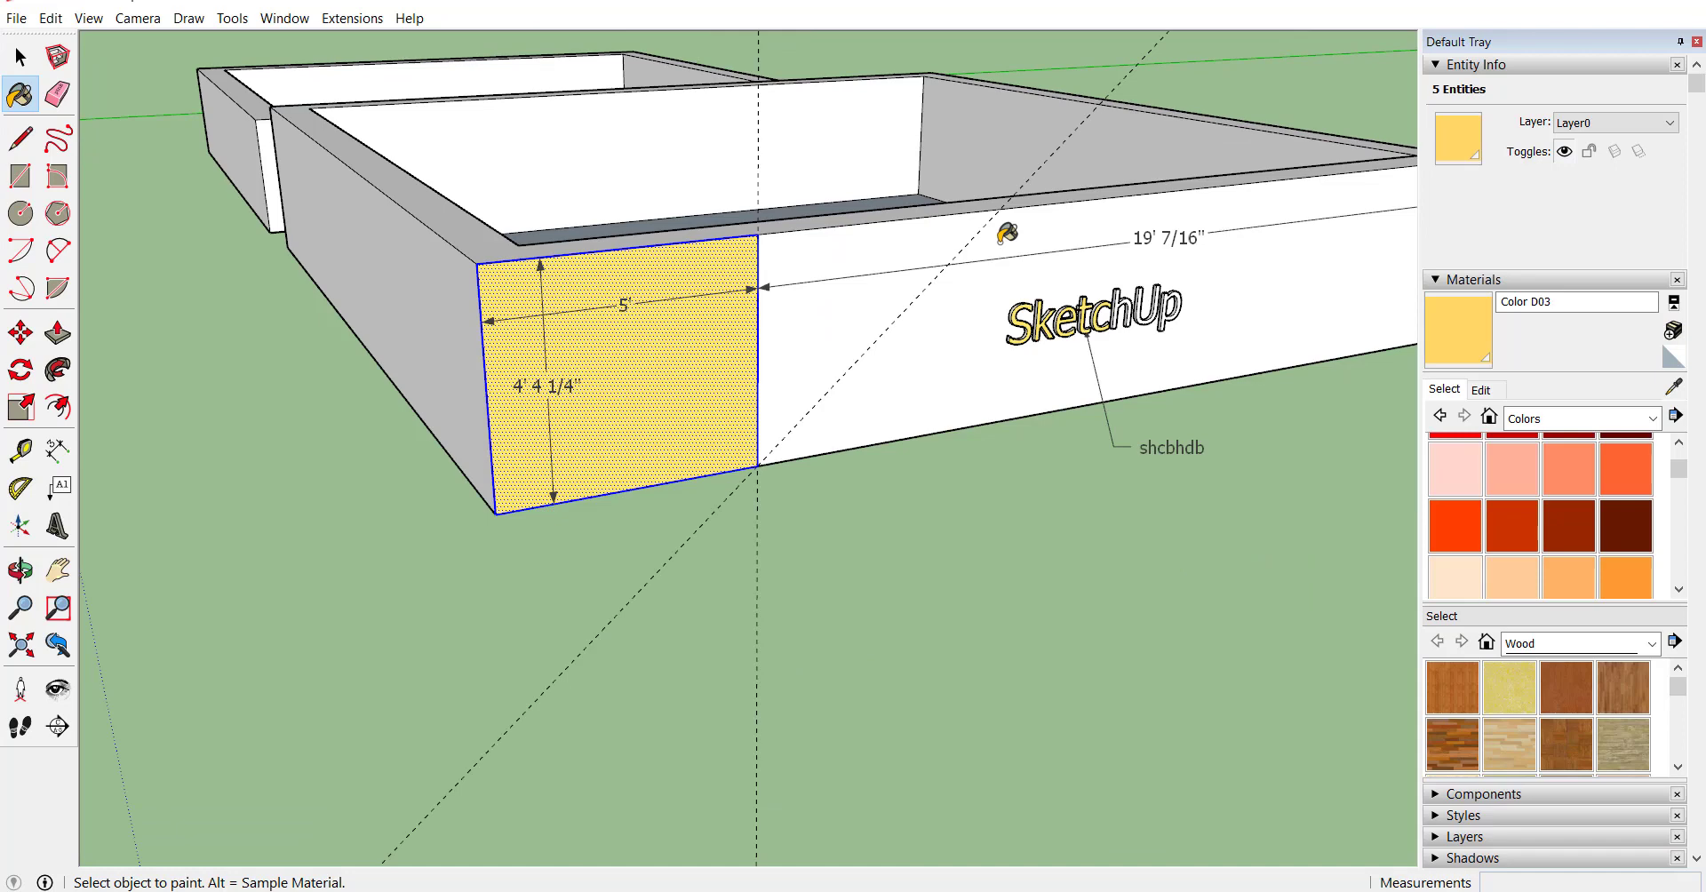
- Erase the vertical and diagonal guide lines that cross at the lower corner of the yellow 5' section
scroll(975, 233, "up", 3)
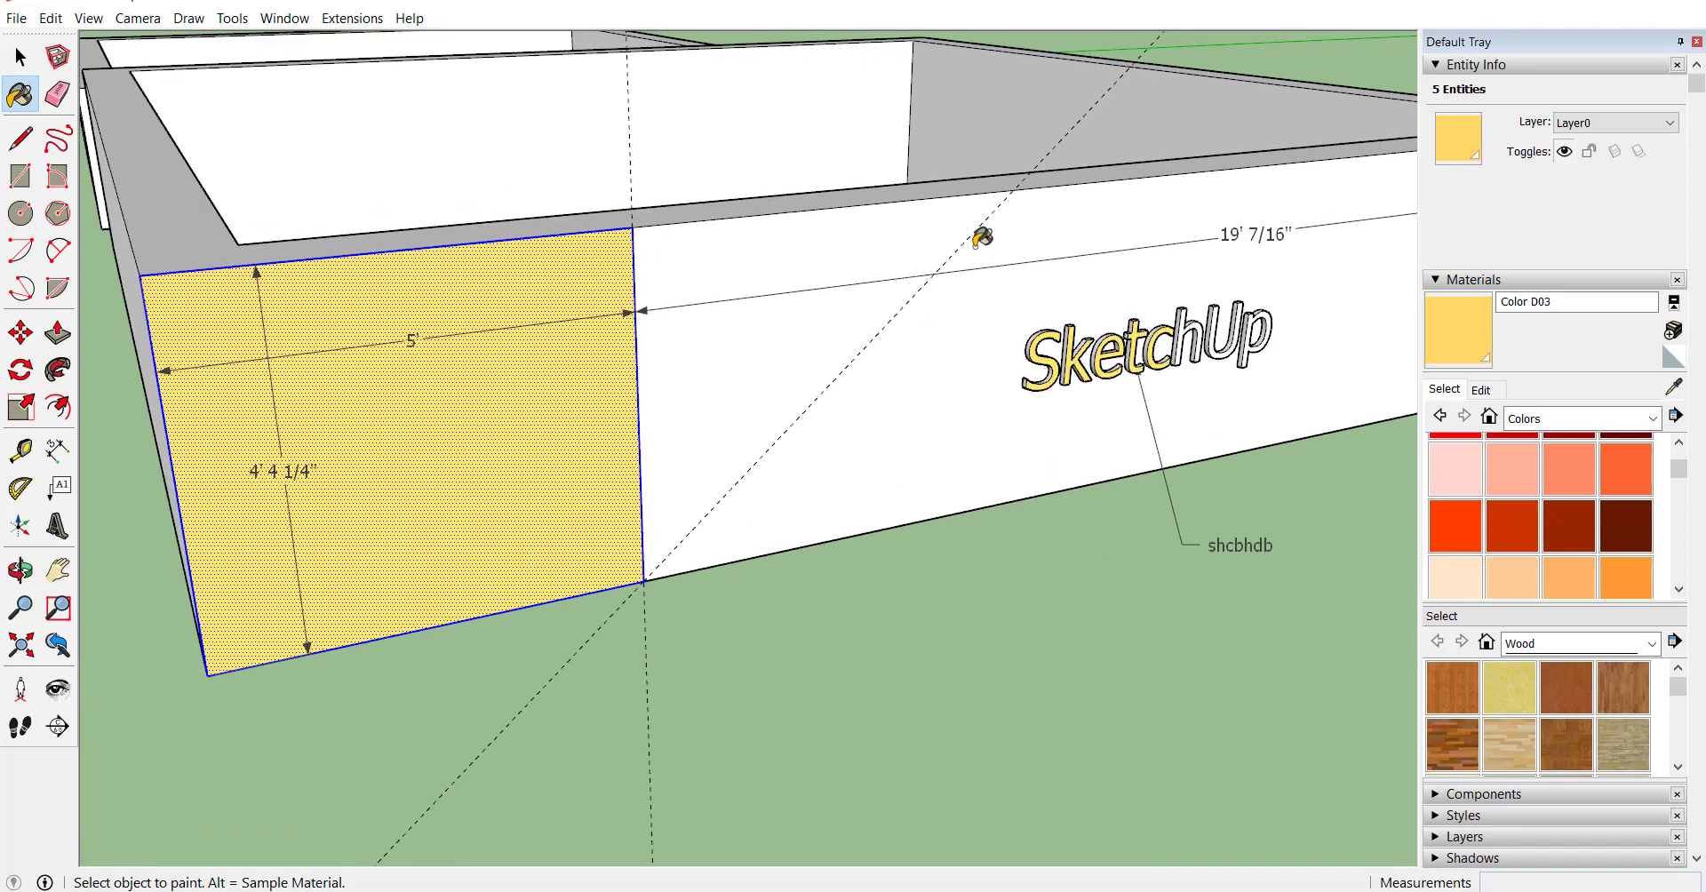
scroll(977, 158, "down", 4)
scroll(978, 158, "down", 2)
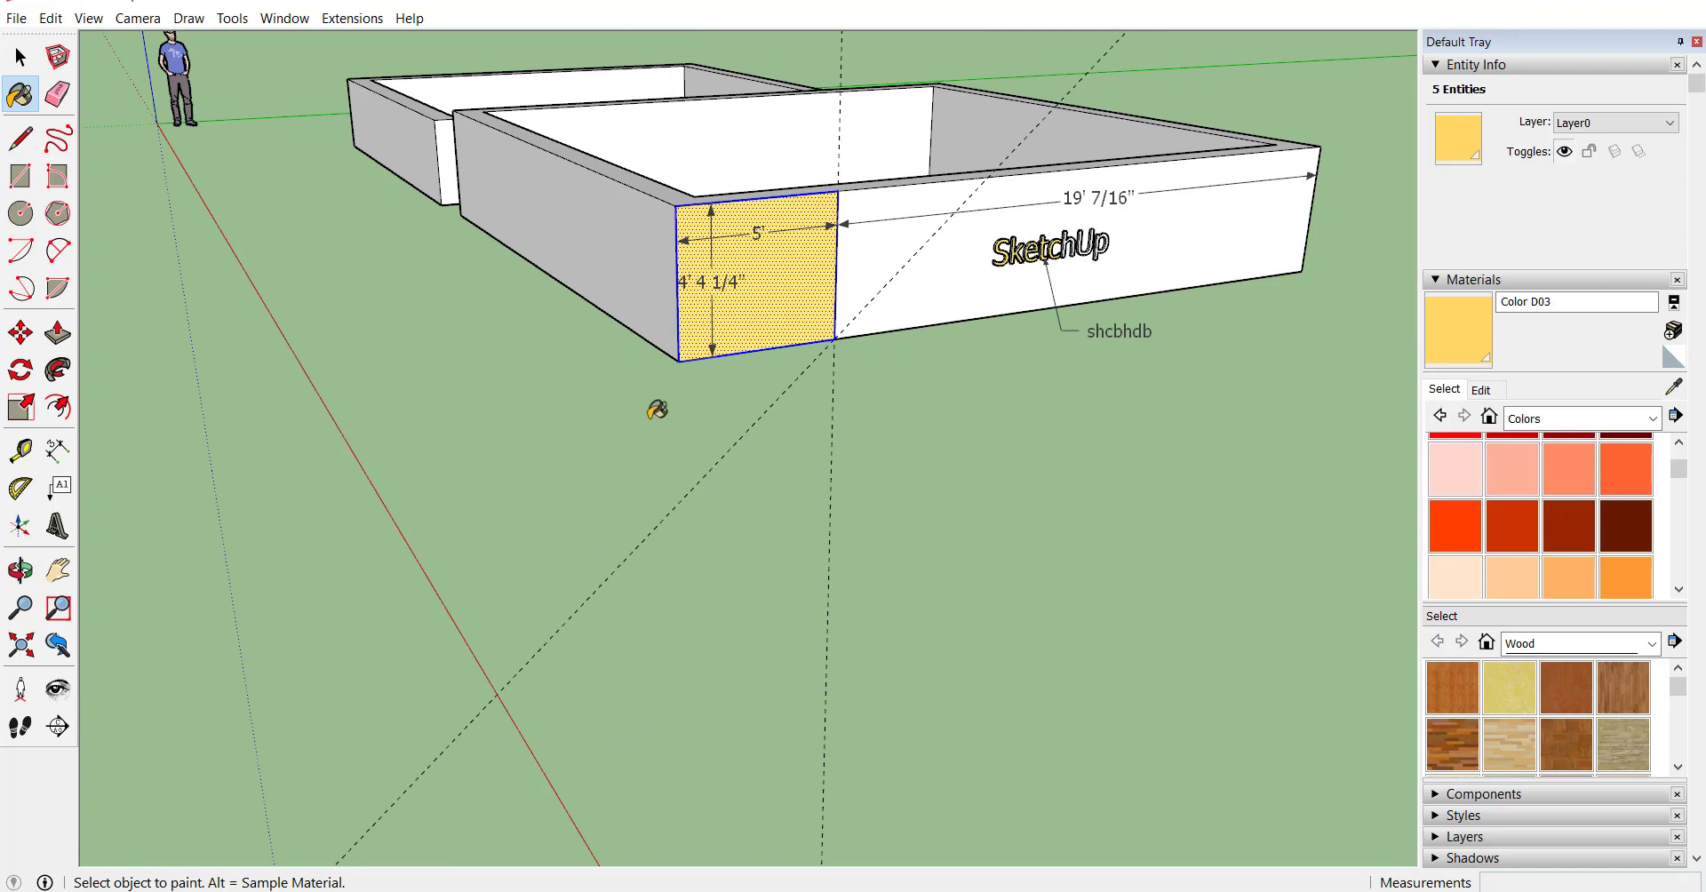
key("space")
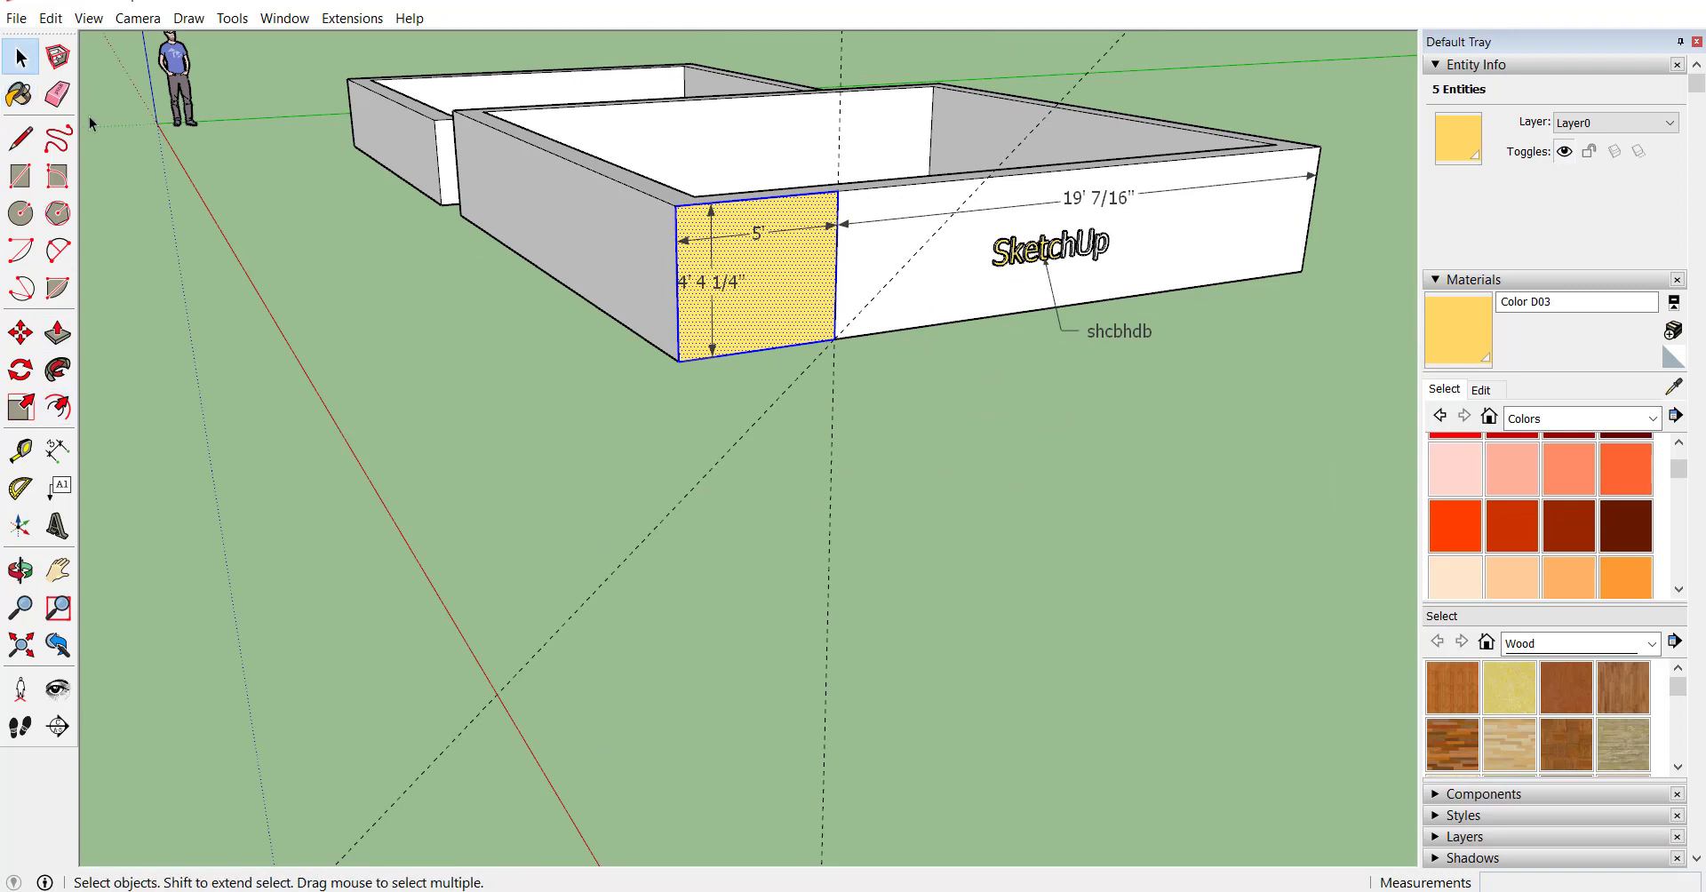
left_click(56, 101)
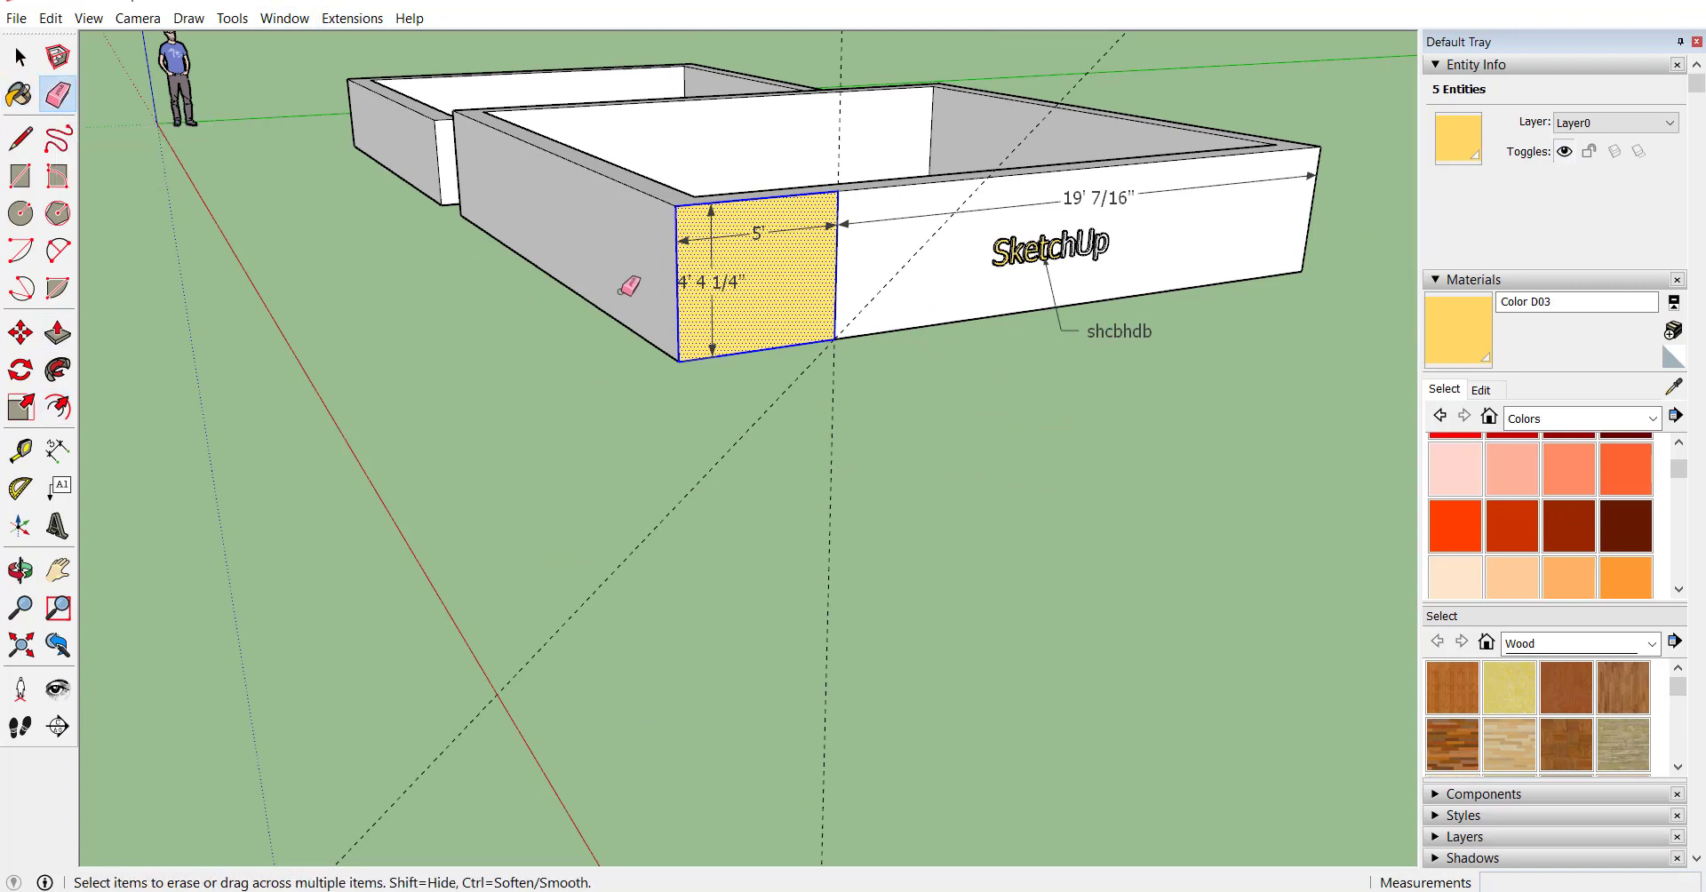
mouse_move(836, 469)
left_mouse_down()
mouse_move(739, 444)
mouse_move(797, 441)
mouse_move(722, 392)
mouse_move(854, 358)
left_mouse_up()
- Erase the vertical edge separating the yellow 5' section from the rest of the front face, along with its attached horizontal dimensions
scroll(853, 204, "up", 6)
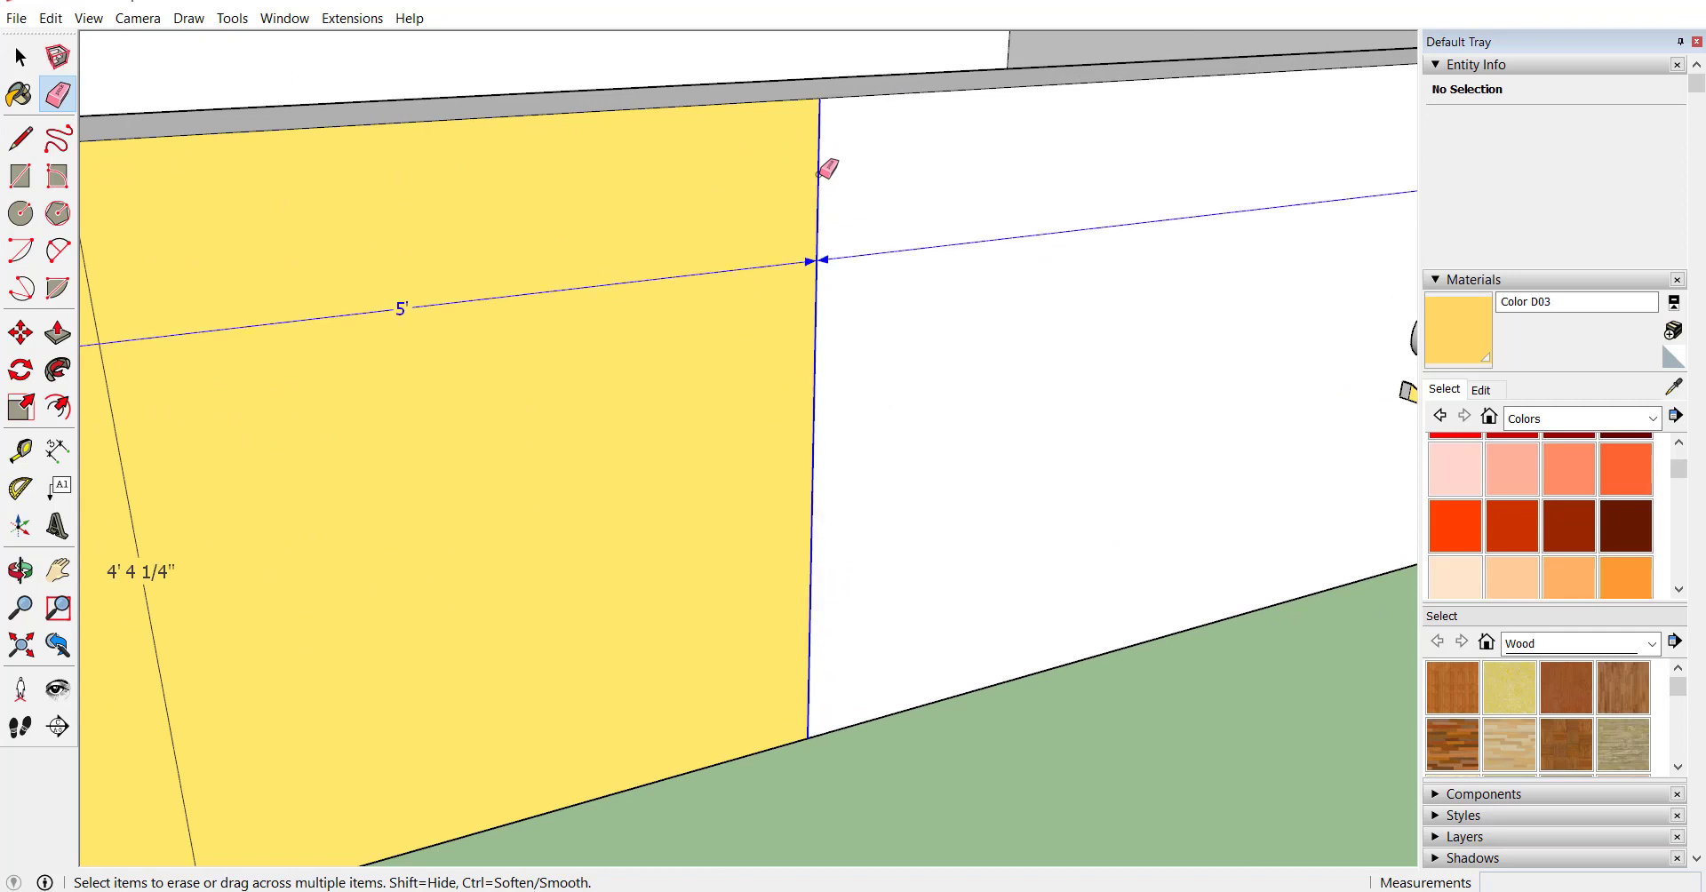
left_click(818, 174)
scroll(538, 389, "down", 6)
scroll(452, 451, "down", 2)
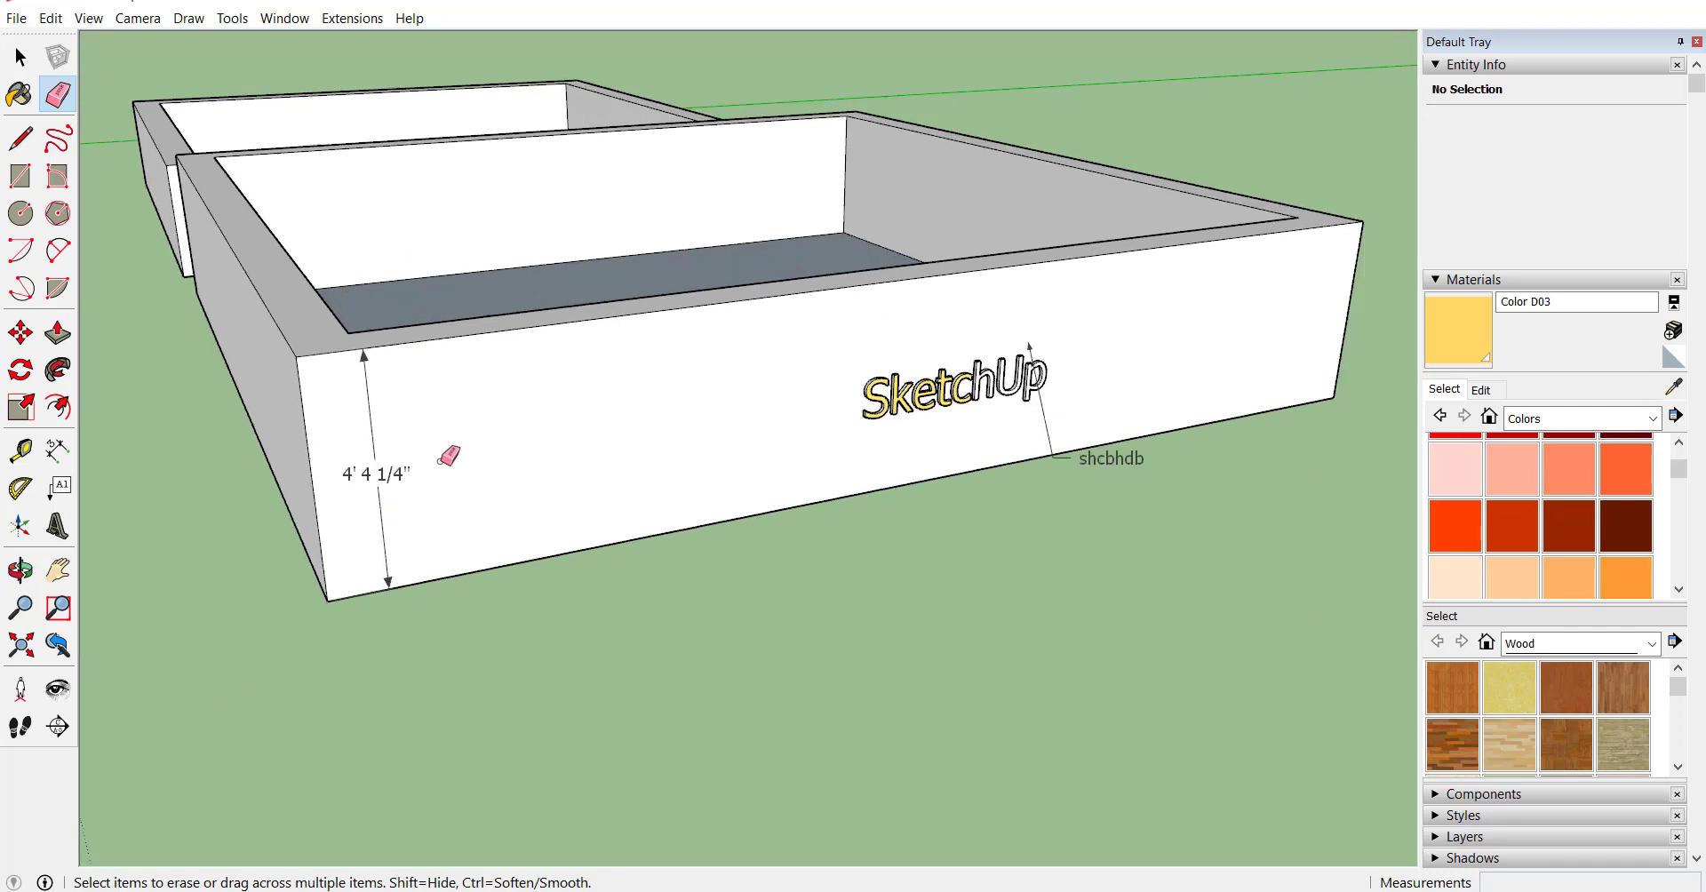
scroll(723, 360, "up", 4)
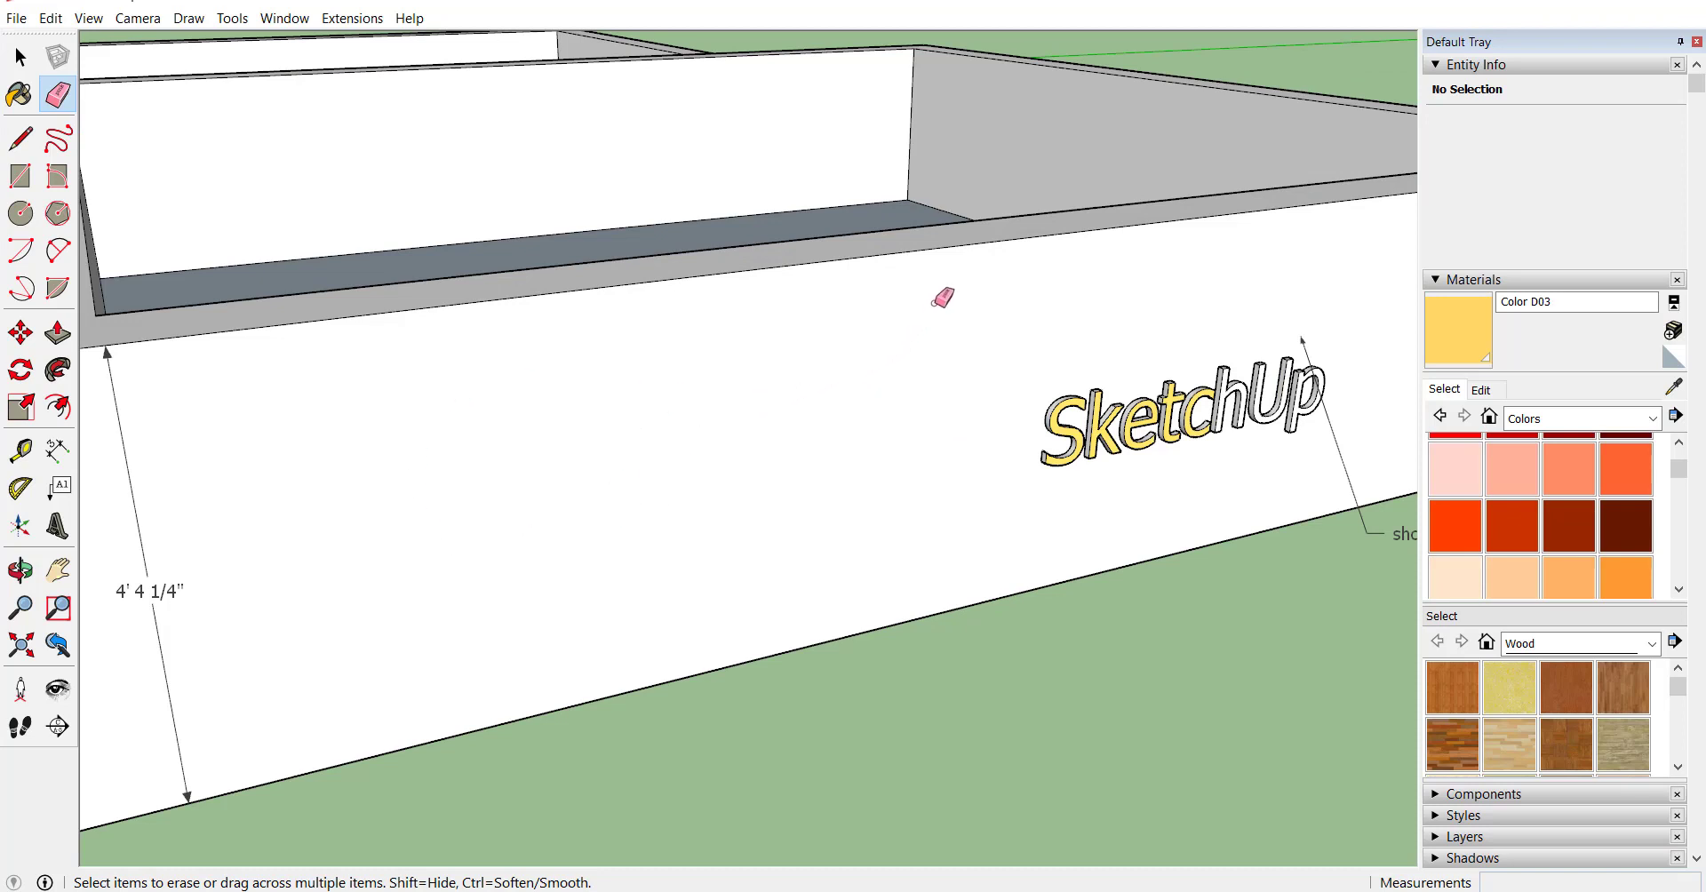
scroll(943, 298, "down", 1)
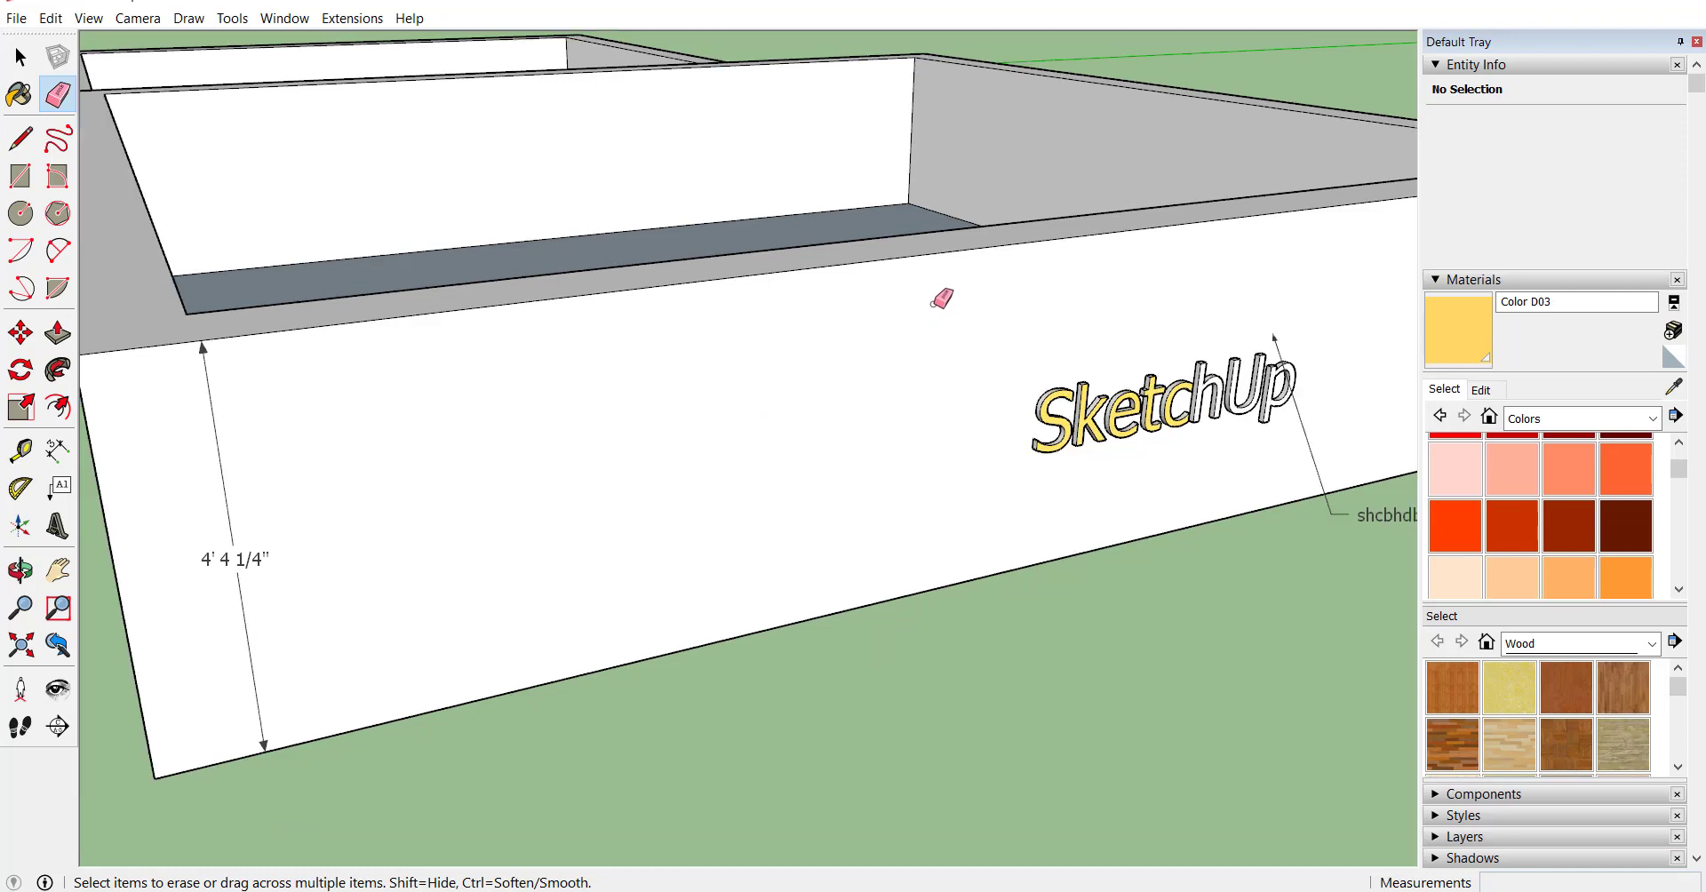
scroll(676, 408, "down", 2)
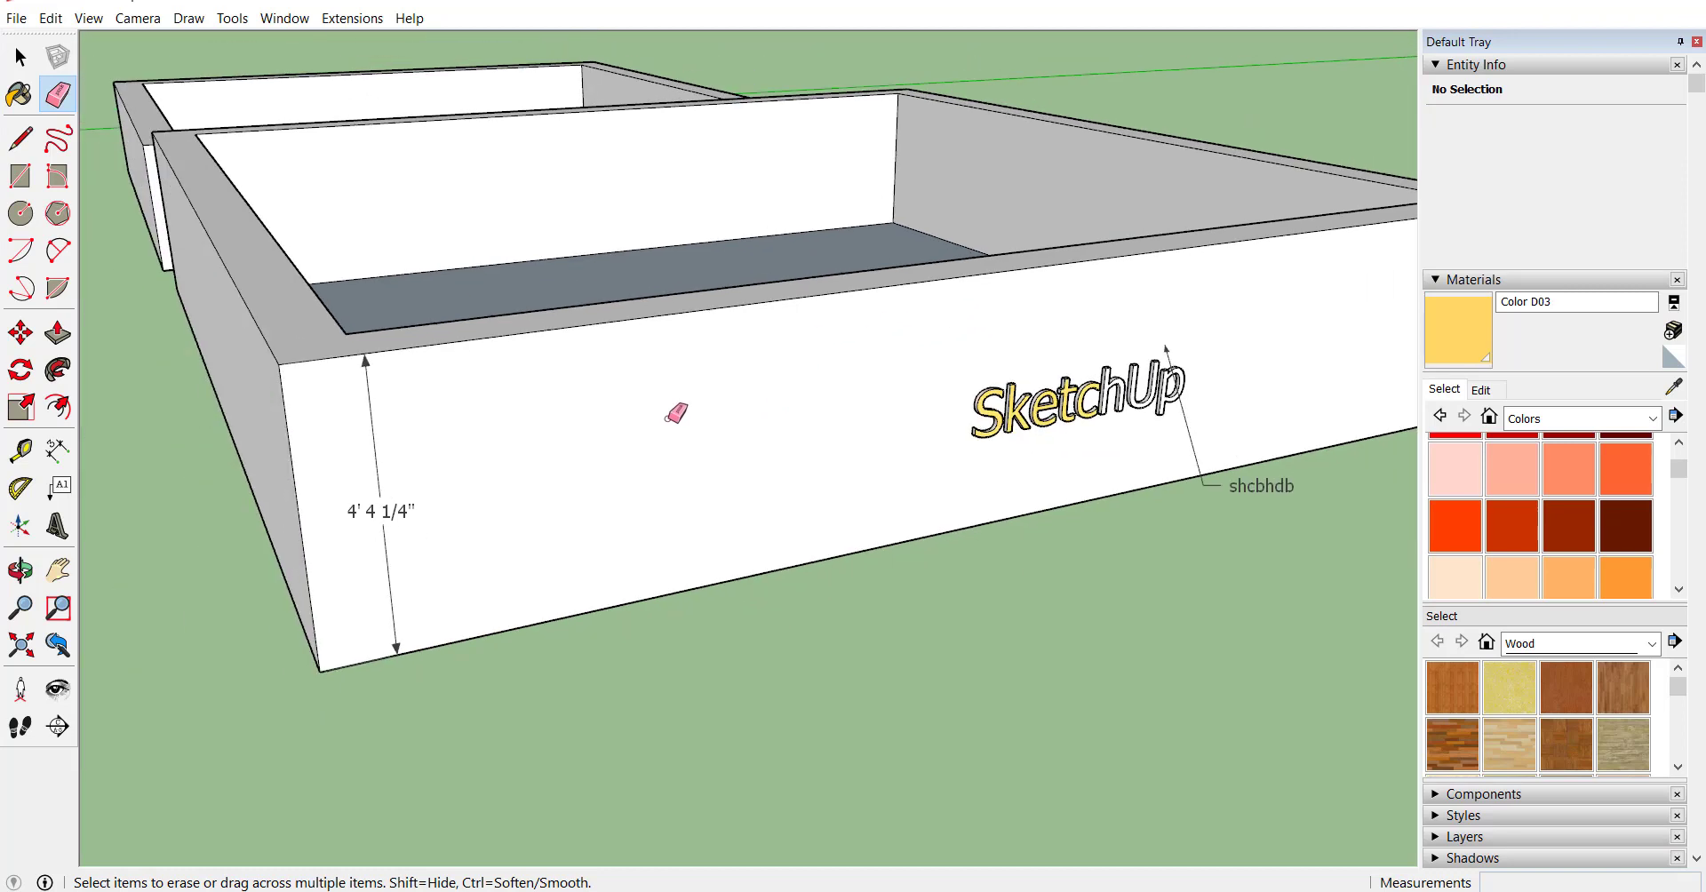